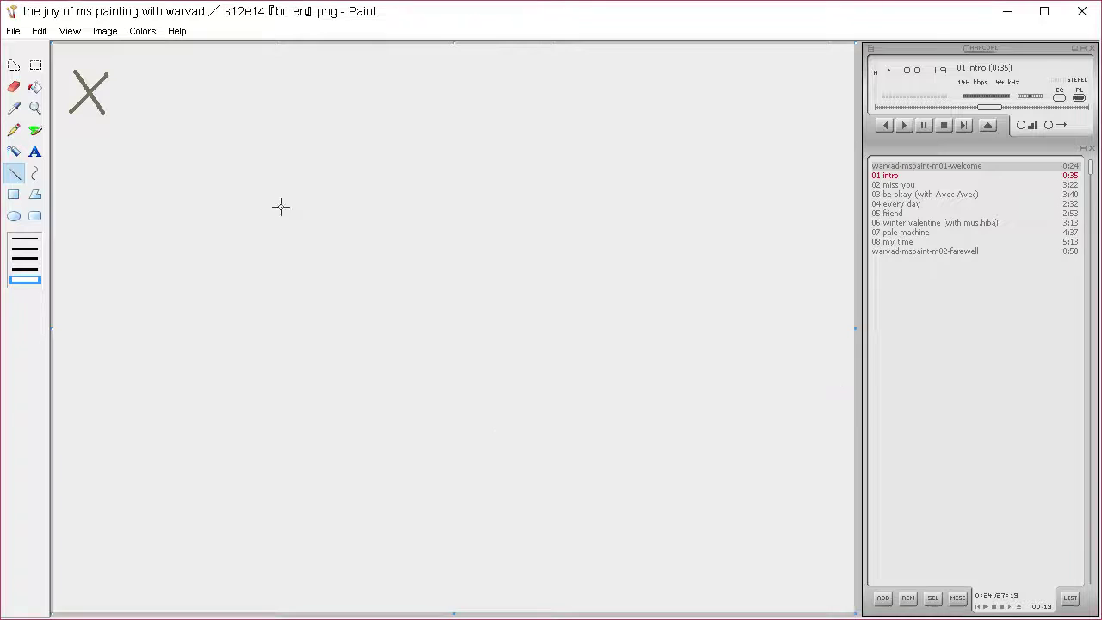
Fill the canvas with pale lavender and choose a much less saturated bluish tint of it as the colour.
click(34, 87)
click(143, 32)
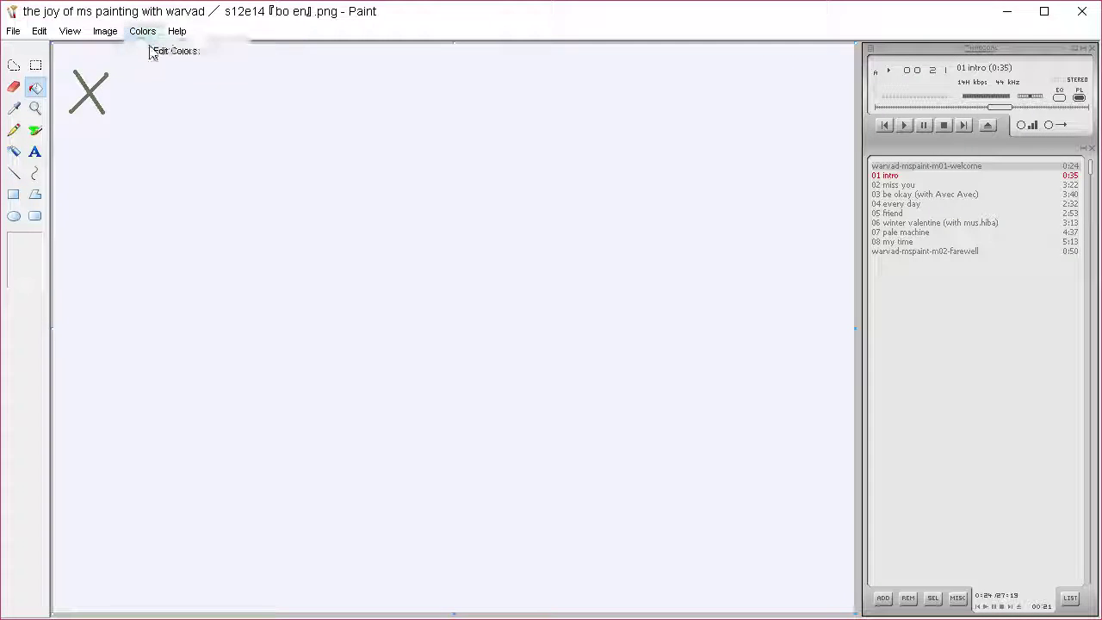
click(172, 49)
click(616, 412)
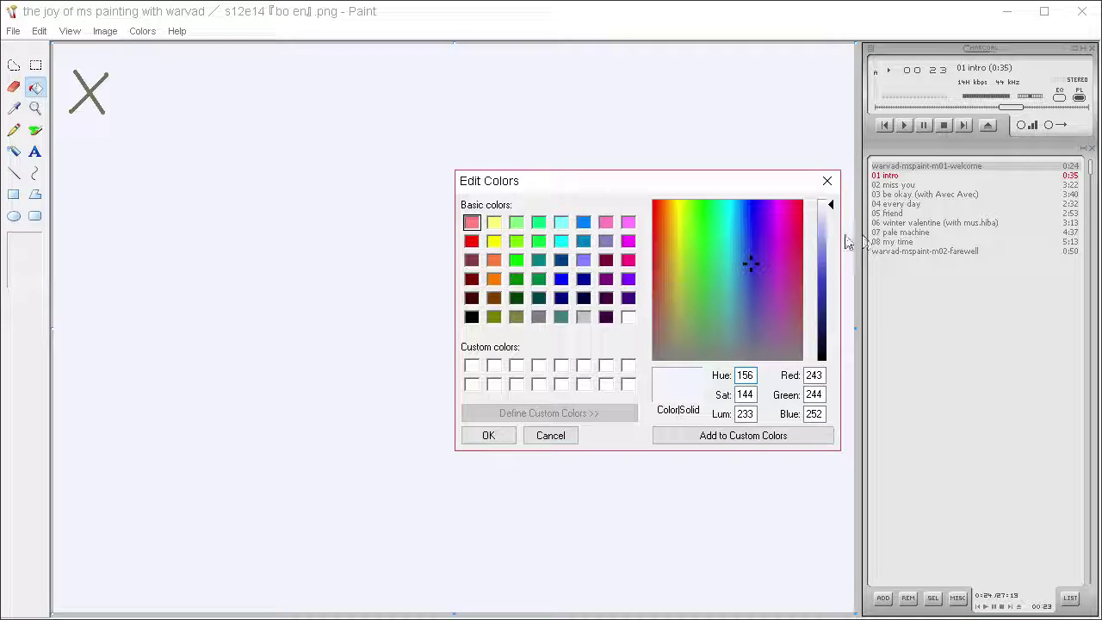
drag(752, 264, 749, 345)
click(488, 437)
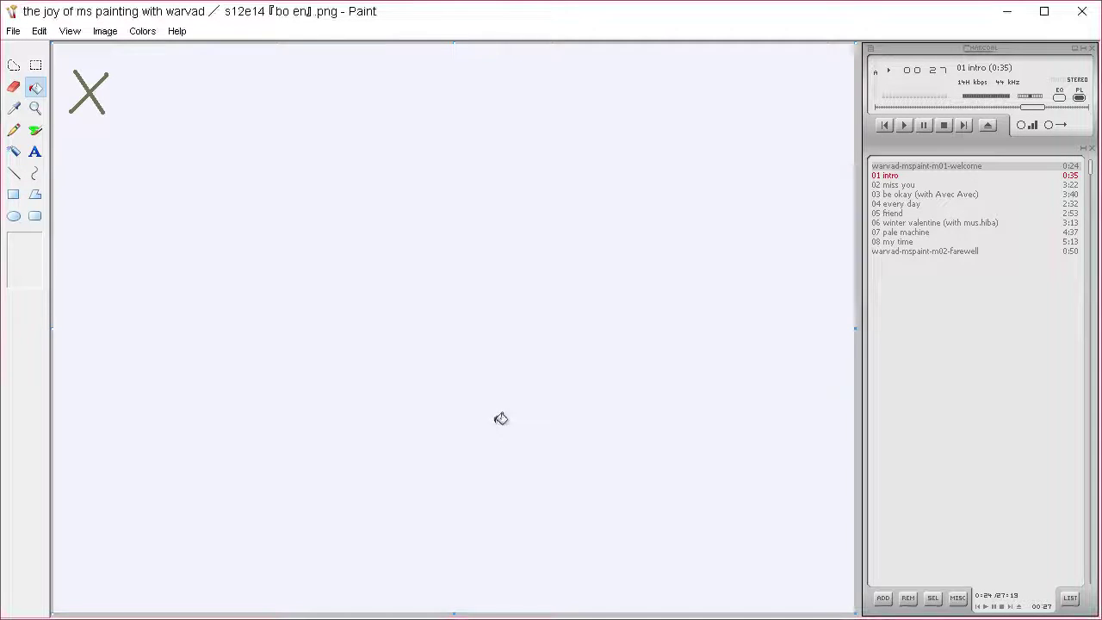
Sample the olive-grey of the X and brush a row of short, closely spaced vertical strokes below and beside it.
click(14, 108)
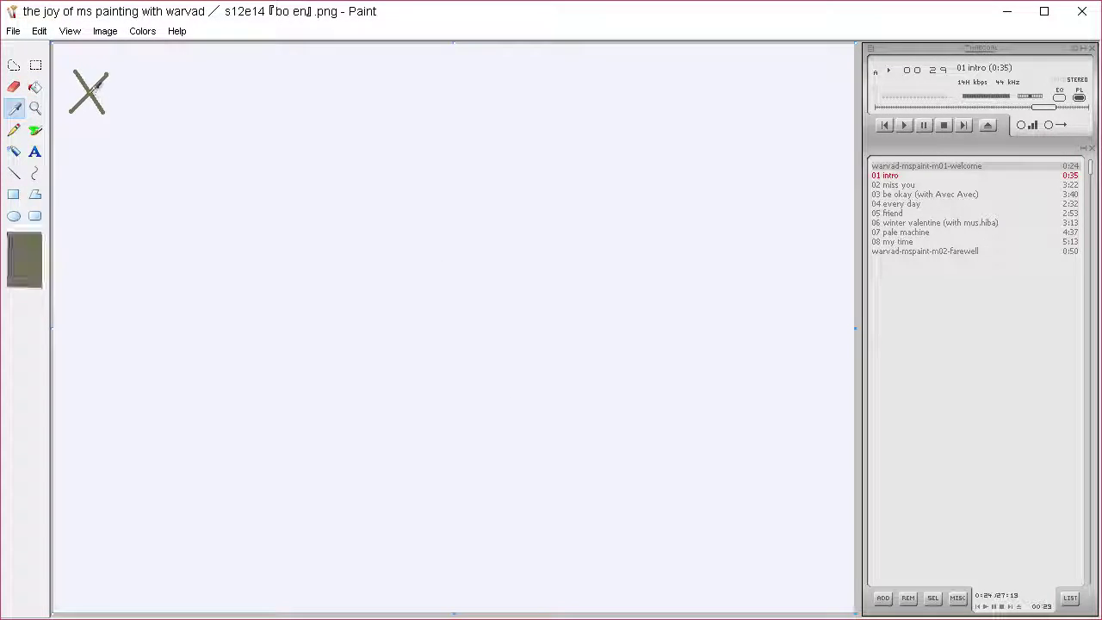
click(88, 90)
click(35, 130)
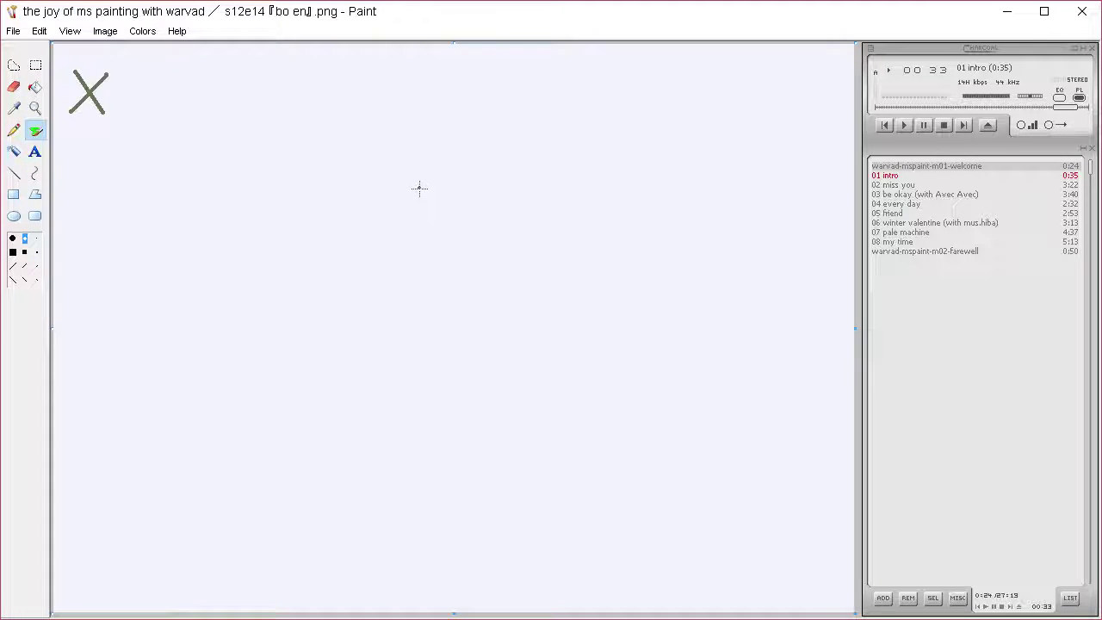
drag(183, 151, 191, 191)
mouse_move(199, 152)
mouse_down()
mouse_move(199, 189)
mouse_move(216, 194)
mouse_up()
drag(223, 153, 231, 196)
mouse_move(238, 154)
mouse_down()
mouse_move(238, 196)
mouse_move(264, 196)
mouse_up()
drag(272, 159, 272, 195)
Brush the first cat's face in the upper middle: two round eyes with crossed pupils, a small nose and a curved jawline.
mouse_move(393, 215)
mouse_down()
mouse_move(443, 200)
mouse_move(450, 230)
mouse_move(411, 244)
mouse_move(393, 230)
mouse_move(392, 208)
mouse_move(413, 230)
mouse_up()
mouse_move(505, 234)
mouse_down()
mouse_move(492, 238)
mouse_move(539, 201)
mouse_up()
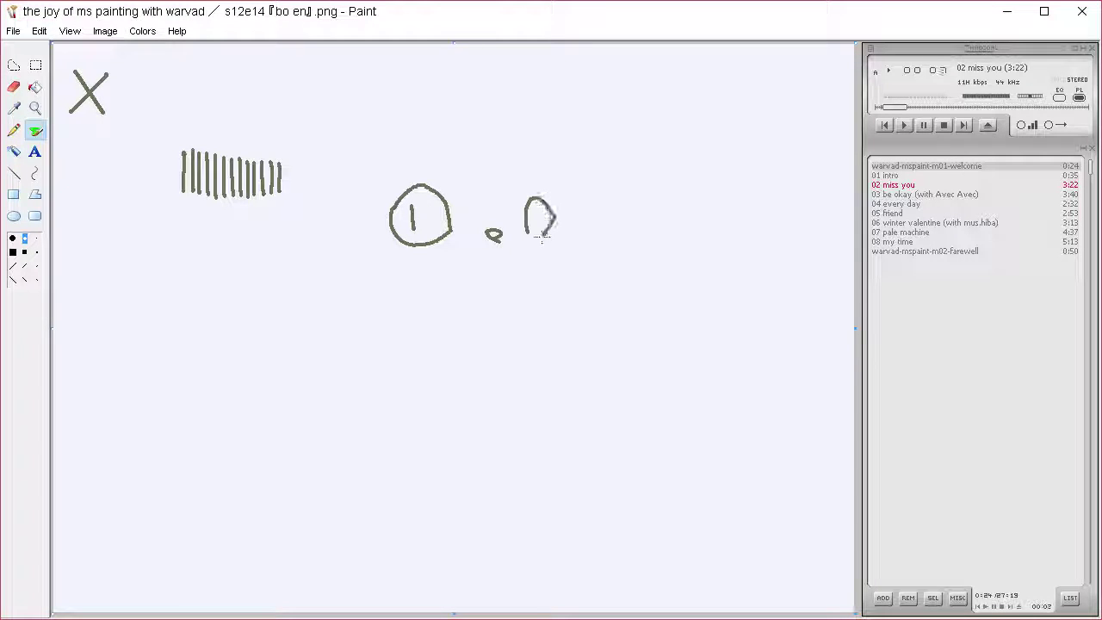
mouse_move(543, 239)
mouse_down()
mouse_move(536, 221)
mouse_move(496, 257)
mouse_move(568, 238)
mouse_move(584, 222)
mouse_move(579, 208)
mouse_up()
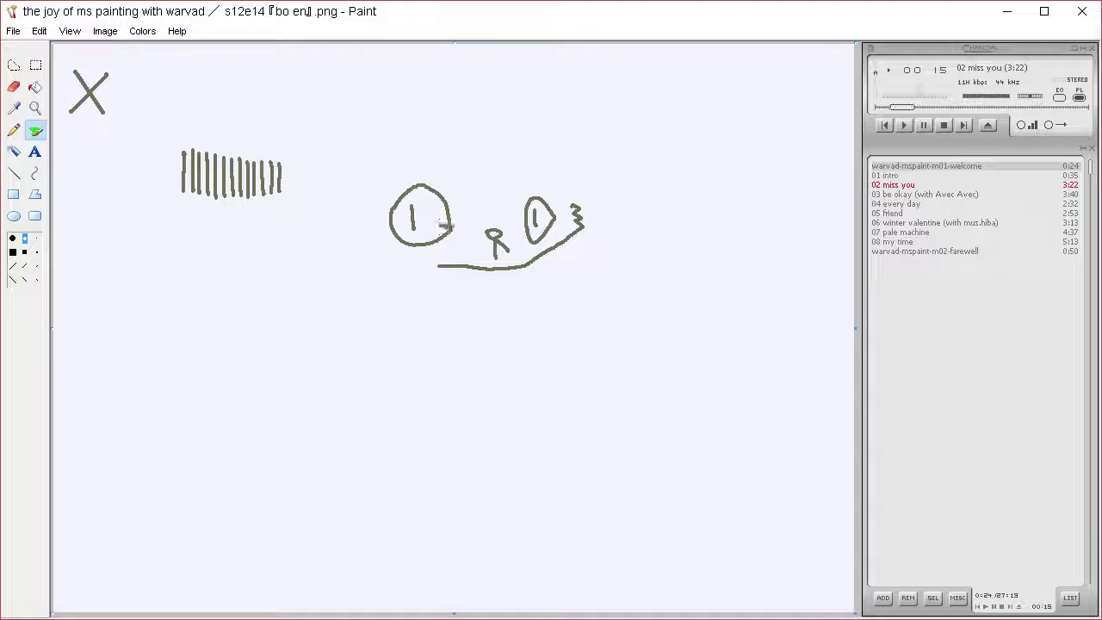
drag(395, 213, 452, 228)
drag(527, 232, 561, 209)
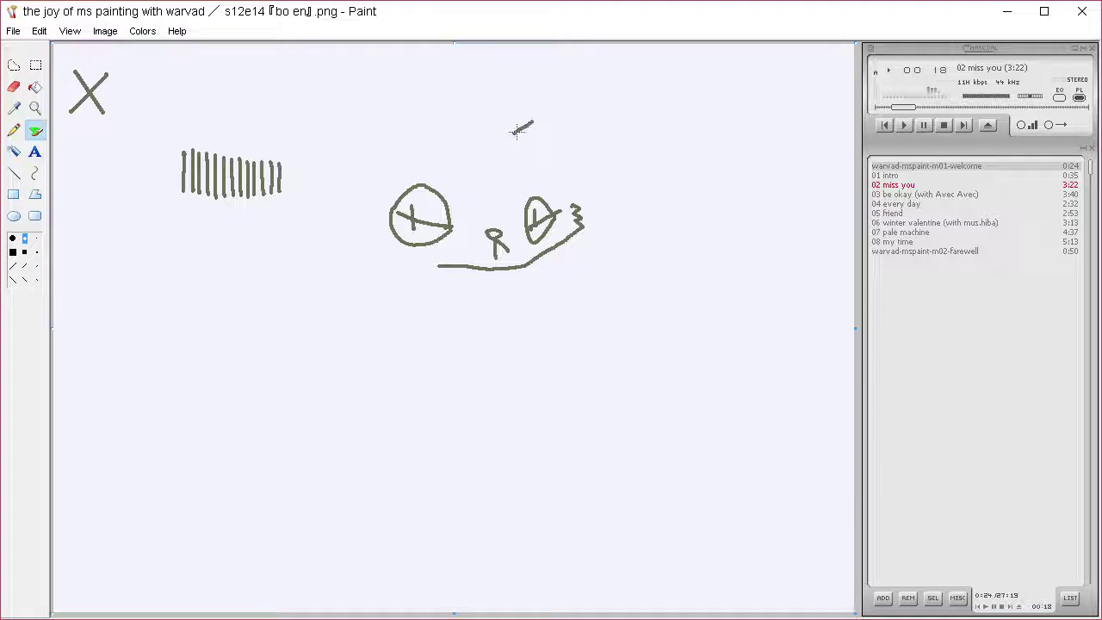
Outline the cat's right-hand ear with jagged fur, hanging bead and curled forelock, plus a collar with a striped diamond pendant.
mouse_move(516, 130)
mouse_down()
mouse_move(596, 73)
mouse_move(583, 168)
mouse_move(609, 168)
mouse_move(579, 179)
mouse_move(589, 282)
mouse_up()
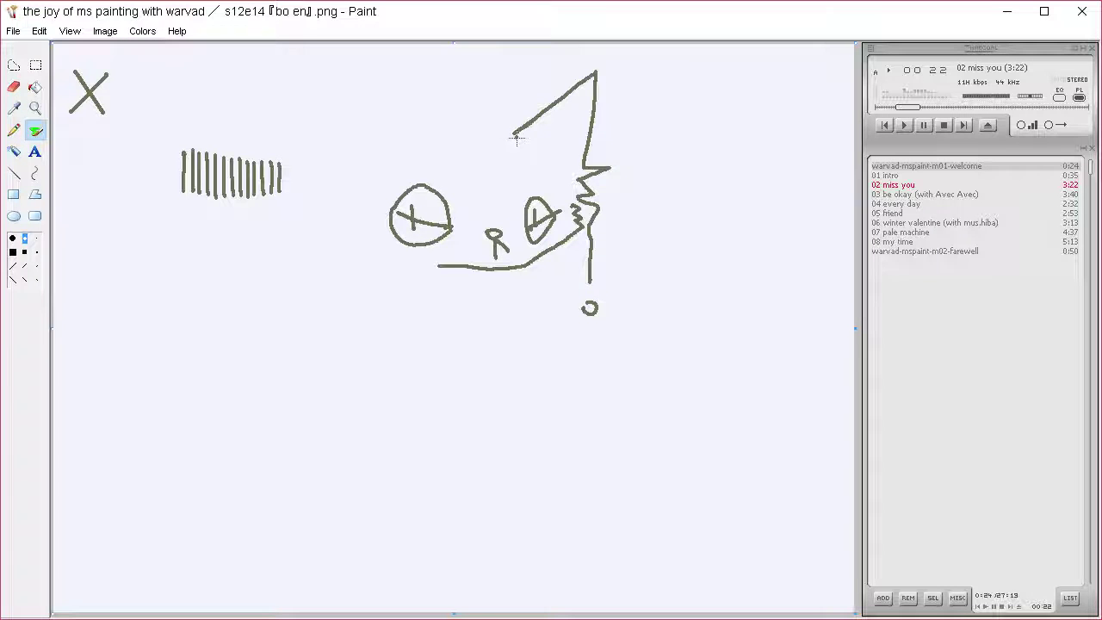
mouse_move(516, 134)
mouse_down()
mouse_move(462, 78)
mouse_move(464, 135)
mouse_move(441, 86)
mouse_move(434, 153)
mouse_move(412, 158)
mouse_move(453, 181)
mouse_up()
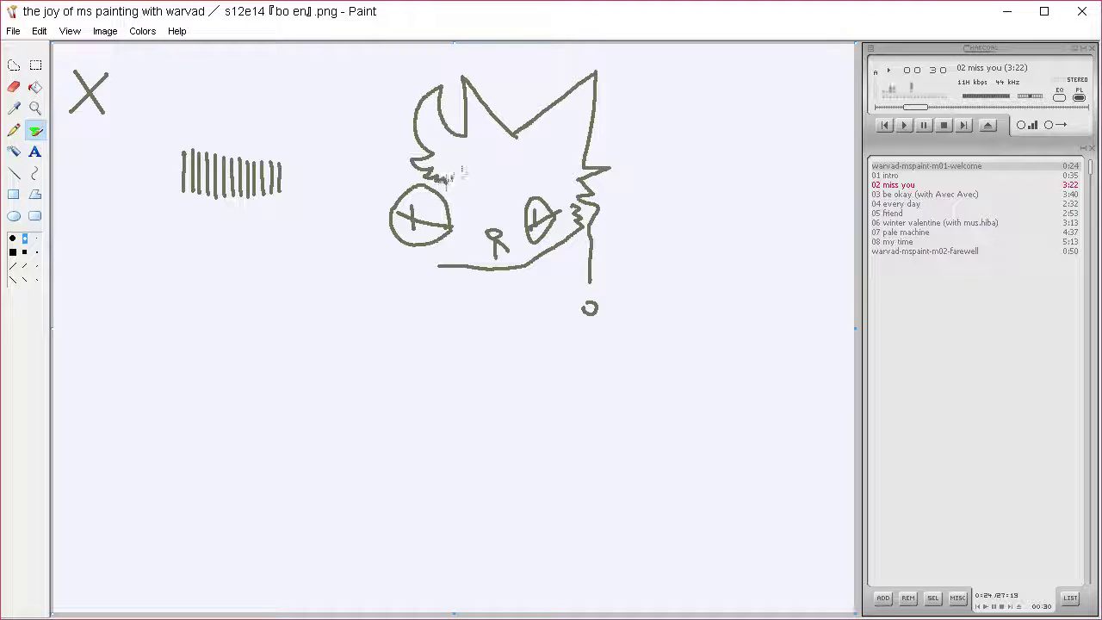
mouse_move(474, 270)
mouse_down()
mouse_move(526, 285)
mouse_move(521, 277)
mouse_move(476, 309)
mouse_move(507, 334)
mouse_move(517, 290)
mouse_up()
mouse_move(492, 329)
mouse_down()
mouse_move(494, 297)
mouse_move(497, 323)
mouse_move(507, 302)
mouse_move(508, 330)
mouse_move(515, 296)
mouse_up()
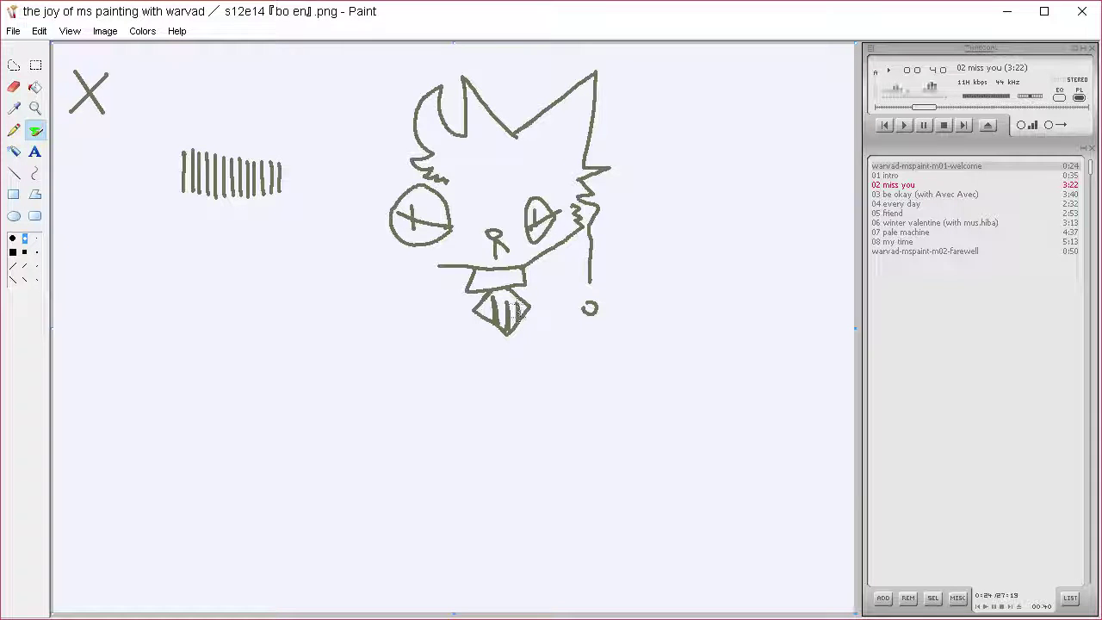
Complete the cat's head with the left-hand ear and cheek fur, inner-ear shapes and a pointed fringe across the brow.
mouse_move(435, 265)
mouse_down()
mouse_move(370, 245)
mouse_move(366, 215)
mouse_move(375, 227)
mouse_move(376, 217)
mouse_move(356, 200)
mouse_move(384, 198)
mouse_move(380, 173)
mouse_move(394, 180)
mouse_move(413, 165)
mouse_move(427, 177)
mouse_up()
mouse_move(530, 146)
mouse_down()
mouse_move(582, 101)
mouse_move(569, 160)
mouse_move(522, 150)
mouse_up()
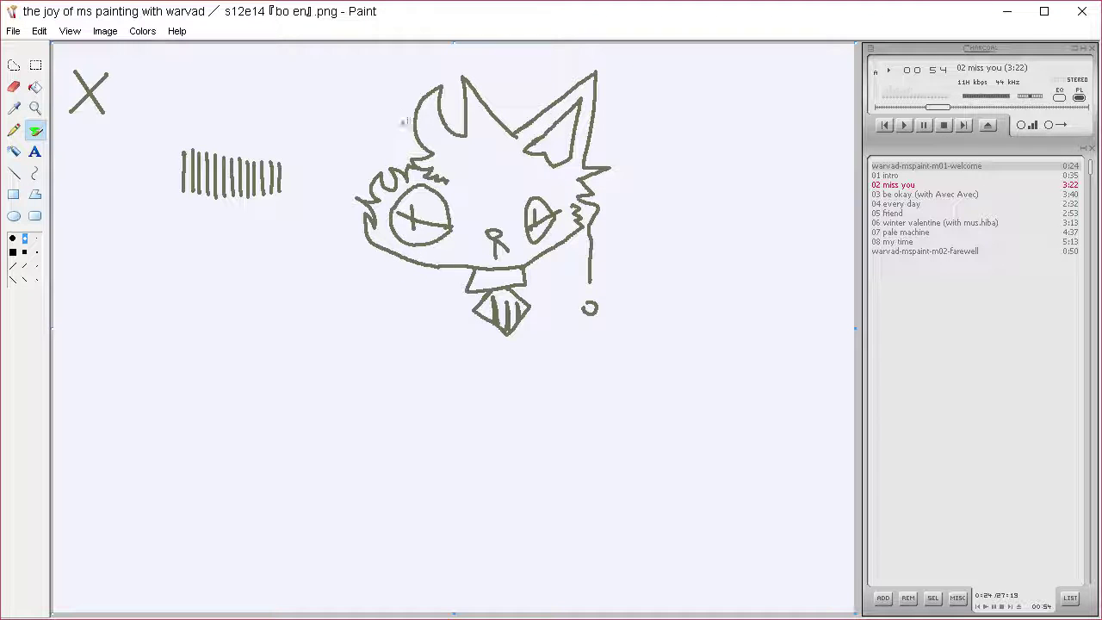
mouse_move(414, 101)
mouse_down()
mouse_move(375, 101)
mouse_move(379, 168)
mouse_up()
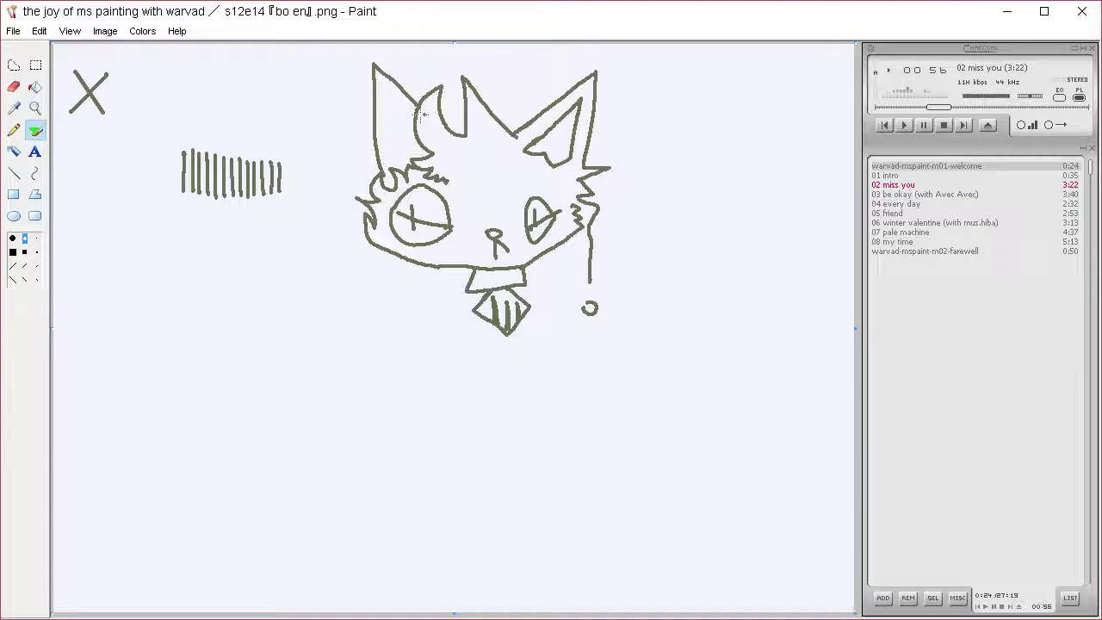
mouse_move(422, 113)
mouse_down()
mouse_move(387, 89)
mouse_move(388, 160)
mouse_move(399, 167)
mouse_move(422, 145)
mouse_move(404, 176)
mouse_move(492, 193)
mouse_move(519, 182)
mouse_move(524, 195)
mouse_up()
Draw the seated cat's body below the collar: slanted torso, two large rounded thighs and a thin outstretched leg.
mouse_move(469, 312)
mouse_down()
mouse_move(498, 296)
mouse_move(530, 308)
mouse_move(535, 343)
mouse_move(495, 403)
mouse_move(524, 472)
mouse_up()
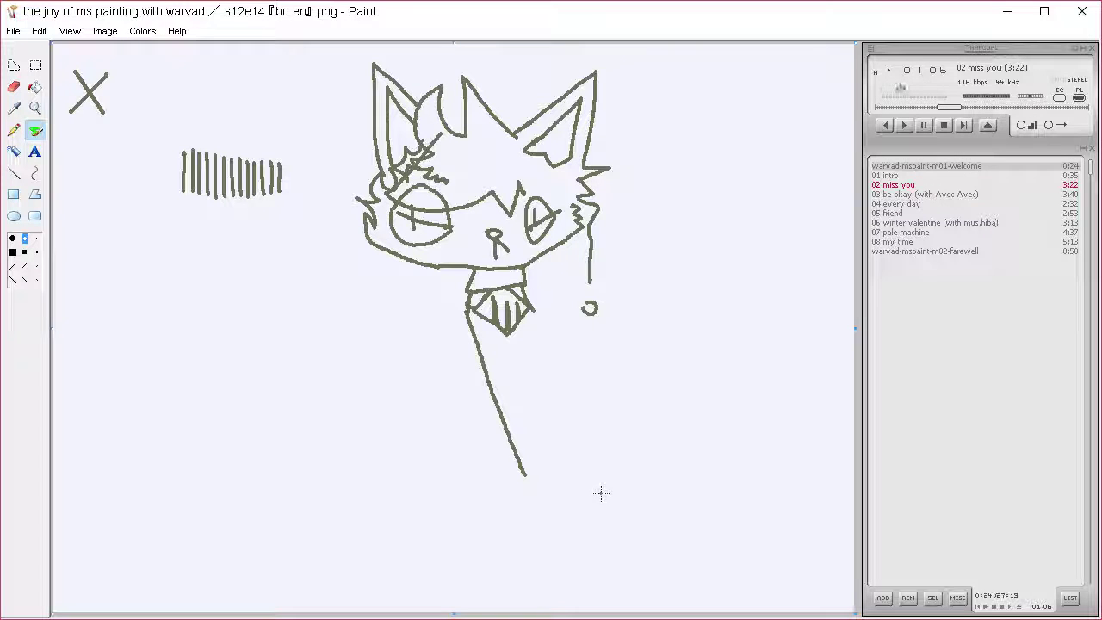
drag(487, 368, 439, 466)
mouse_move(534, 301)
mouse_down()
mouse_move(559, 476)
mouse_move(467, 527)
mouse_move(392, 466)
mouse_move(429, 422)
mouse_move(455, 432)
mouse_move(345, 327)
mouse_move(315, 351)
mouse_move(333, 478)
mouse_move(362, 505)
mouse_move(274, 539)
mouse_move(261, 561)
mouse_move(268, 570)
mouse_move(287, 543)
mouse_move(388, 514)
mouse_move(387, 496)
mouse_move(428, 492)
mouse_up()
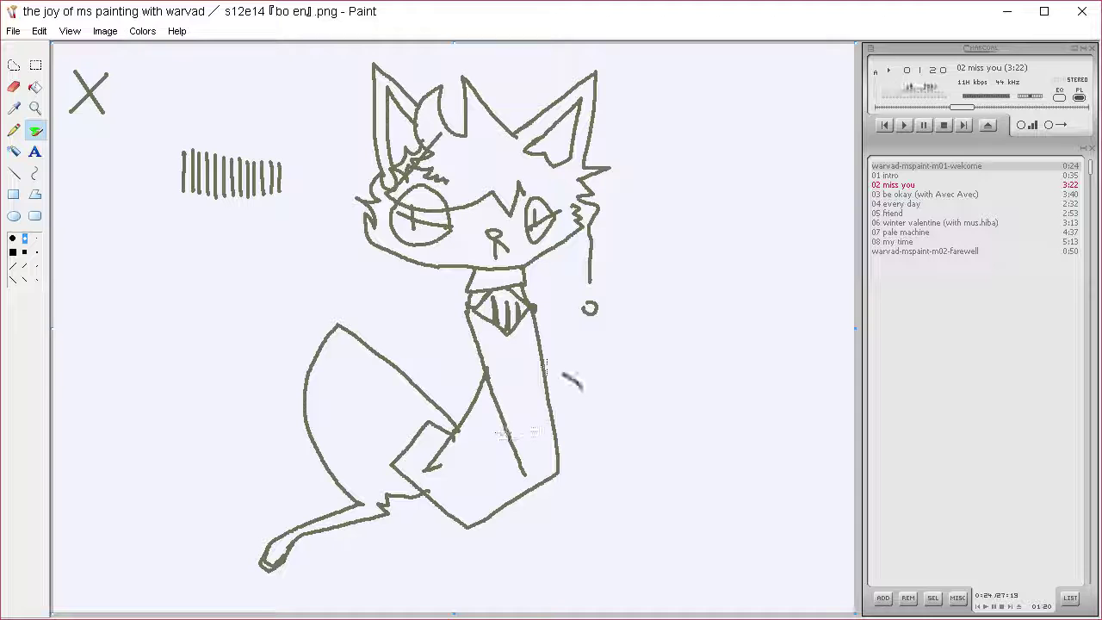
mouse_move(573, 383)
mouse_down()
mouse_move(485, 526)
mouse_move(547, 547)
mouse_move(604, 465)
mouse_move(589, 370)
mouse_up()
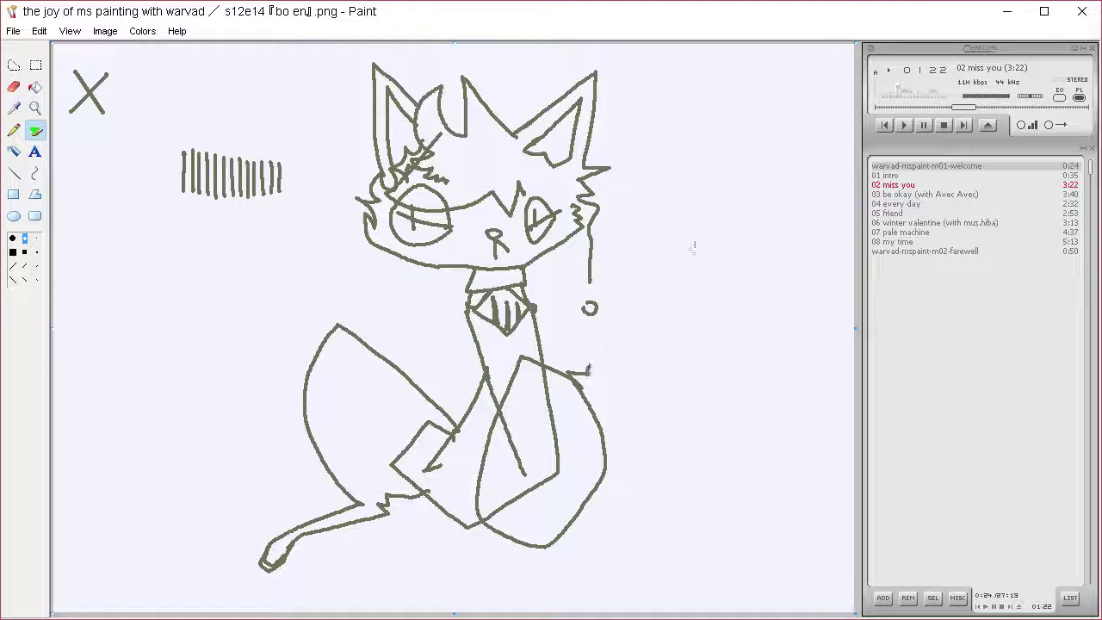
Draw an angular, maze-like line pattern along the right side of the canvas beside the cat.
mouse_move(627, 259)
mouse_down()
mouse_move(813, 246)
mouse_move(818, 413)
mouse_move(797, 425)
mouse_move(797, 265)
mouse_move(731, 267)
mouse_move(721, 291)
mouse_up()
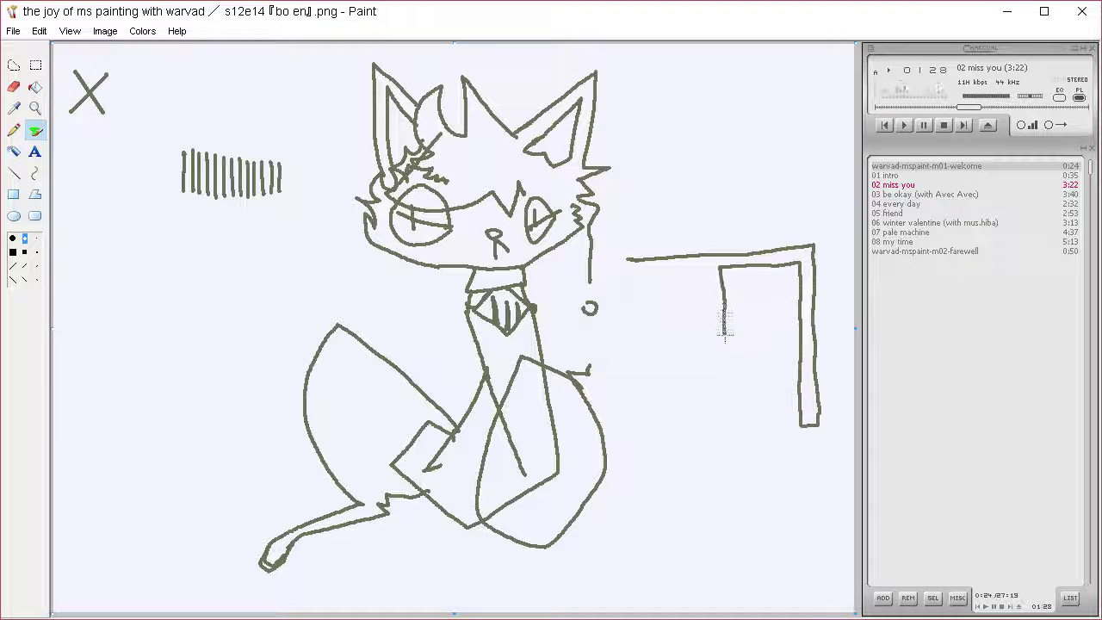
mouse_move(724, 332)
mouse_down()
mouse_move(787, 360)
mouse_move(784, 326)
mouse_move(740, 327)
mouse_move(750, 297)
mouse_move(771, 302)
mouse_move(773, 315)
mouse_move(791, 307)
mouse_move(787, 281)
mouse_move(736, 280)
mouse_move(743, 347)
mouse_move(789, 339)
mouse_up()
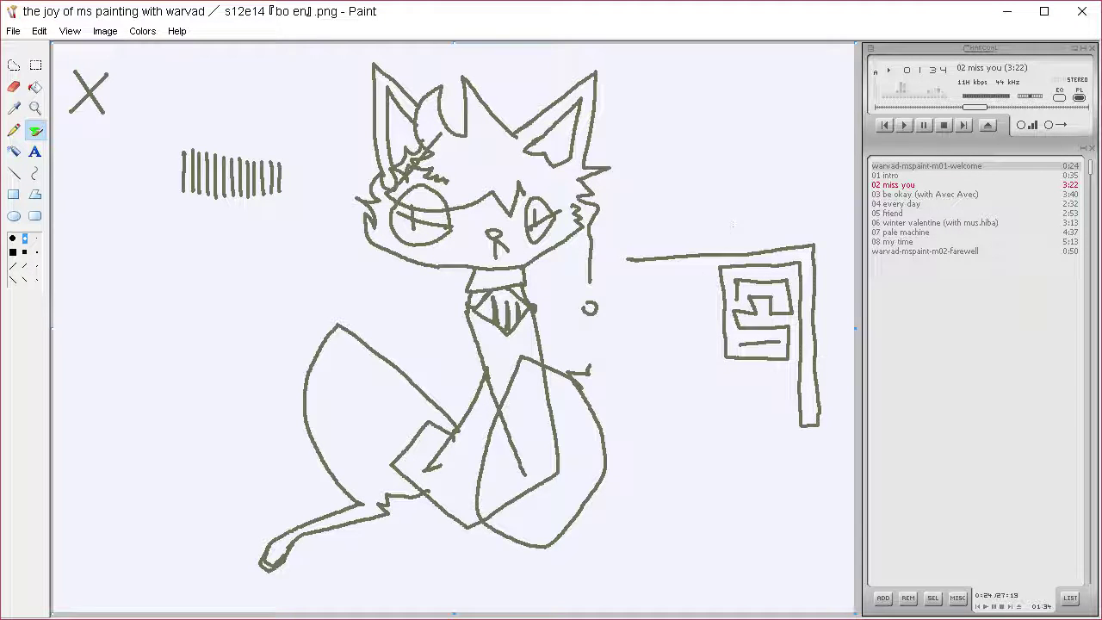
mouse_move(701, 269)
mouse_down()
mouse_move(701, 376)
mouse_move(780, 378)
mouse_move(788, 424)
mouse_move(774, 457)
mouse_move(797, 454)
mouse_move(812, 434)
mouse_move(823, 492)
mouse_move(805, 480)
mouse_move(804, 463)
mouse_move(664, 462)
mouse_move(659, 390)
mouse_move(756, 387)
mouse_move(757, 406)
mouse_move(675, 408)
mouse_move(680, 450)
mouse_move(700, 450)
mouse_move(696, 418)
mouse_move(715, 418)
mouse_move(715, 445)
mouse_move(728, 446)
mouse_move(726, 419)
mouse_move(744, 418)
mouse_move(756, 441)
mouse_up()
Draw a triangle between the cat and the maze pattern, and fill its lower part with vertical stripes.
drag(645, 287, 614, 346)
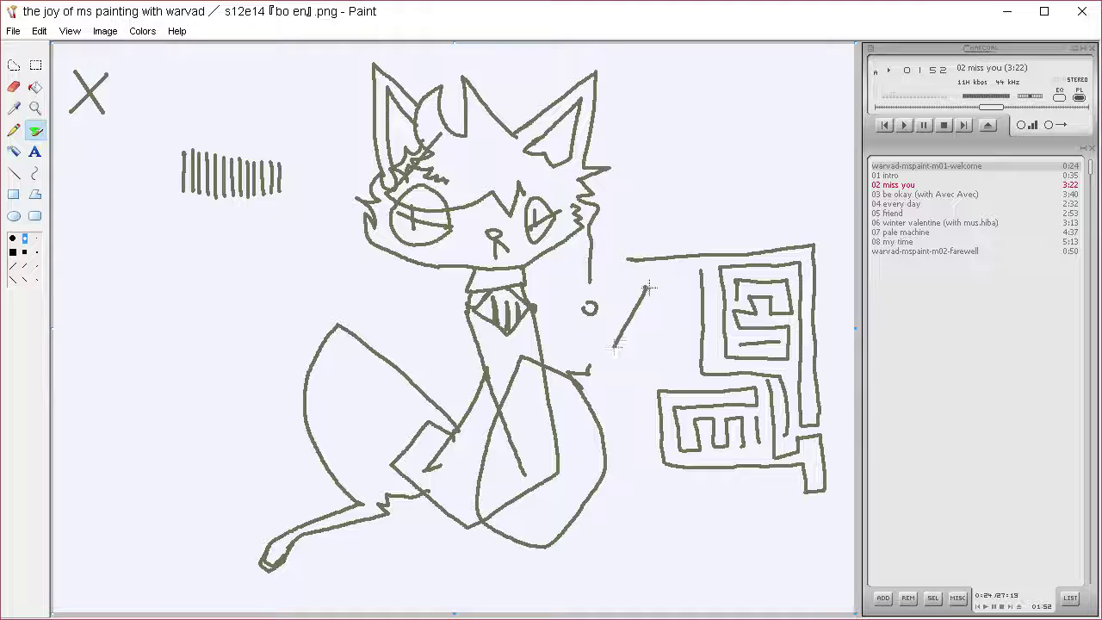
drag(650, 287, 689, 349)
drag(615, 348, 689, 349)
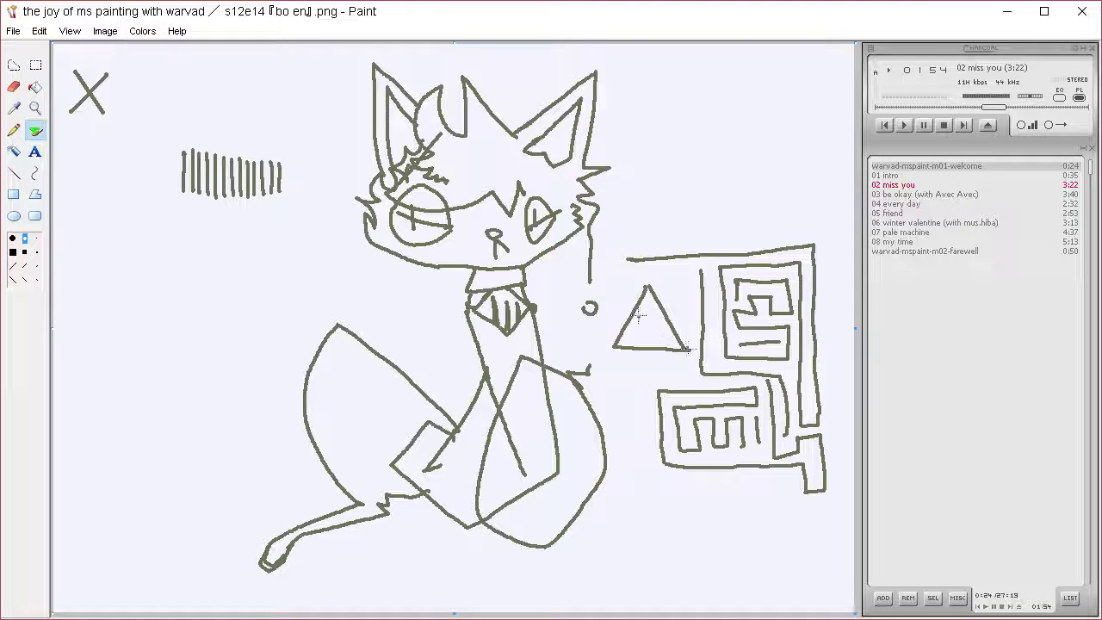
mouse_move(635, 315)
mouse_down()
mouse_move(666, 316)
mouse_move(639, 316)
mouse_move(627, 347)
mouse_move(643, 317)
mouse_move(645, 350)
mouse_move(650, 321)
mouse_move(674, 349)
mouse_up()
Draw a burst of elongated petals around four small circles in the upper right of the canvas.
mouse_move(718, 147)
mouse_down()
mouse_move(718, 160)
mouse_move(742, 136)
mouse_move(713, 115)
mouse_move(744, 100)
mouse_move(784, 130)
mouse_move(760, 123)
mouse_up()
mouse_move(801, 92)
mouse_down()
mouse_move(793, 102)
mouse_move(803, 91)
mouse_up()
mouse_move(748, 148)
mouse_down()
mouse_move(763, 161)
mouse_move(751, 147)
mouse_move(741, 194)
mouse_move(732, 168)
mouse_move(676, 205)
mouse_move(699, 172)
mouse_move(633, 157)
mouse_move(684, 143)
mouse_move(652, 88)
mouse_move(689, 111)
mouse_move(686, 62)
mouse_move(706, 96)
mouse_up()
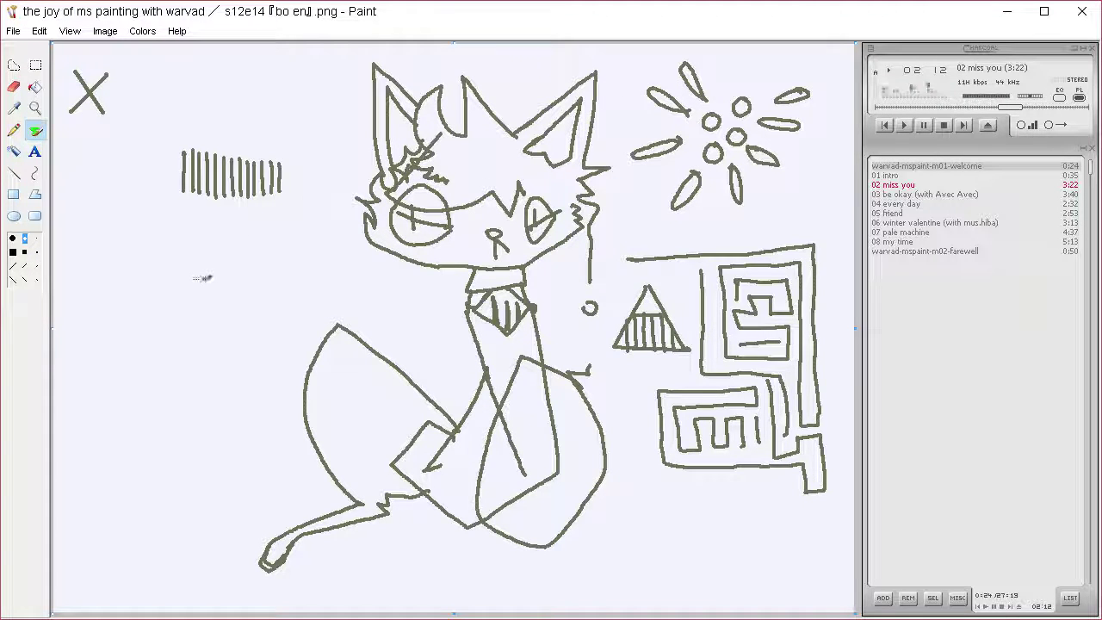
Draw a second cat's face left of the first: two large eyes with curved slits and a small looped nose.
mouse_move(204, 277)
mouse_down()
mouse_move(216, 338)
mouse_move(256, 320)
mouse_move(267, 302)
mouse_move(225, 278)
mouse_move(224, 336)
mouse_up()
mouse_move(310, 306)
mouse_down()
mouse_move(295, 315)
mouse_move(322, 320)
mouse_up()
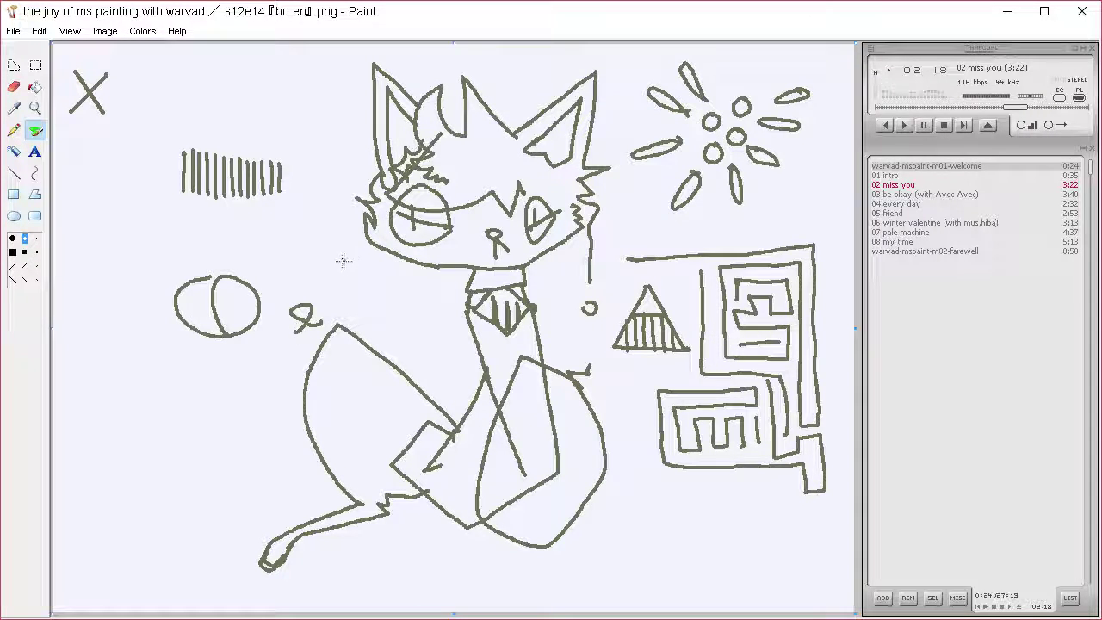
mouse_move(343, 260)
mouse_down()
mouse_move(381, 301)
mouse_move(340, 313)
mouse_move(327, 269)
mouse_move(348, 265)
mouse_move(353, 319)
mouse_up()
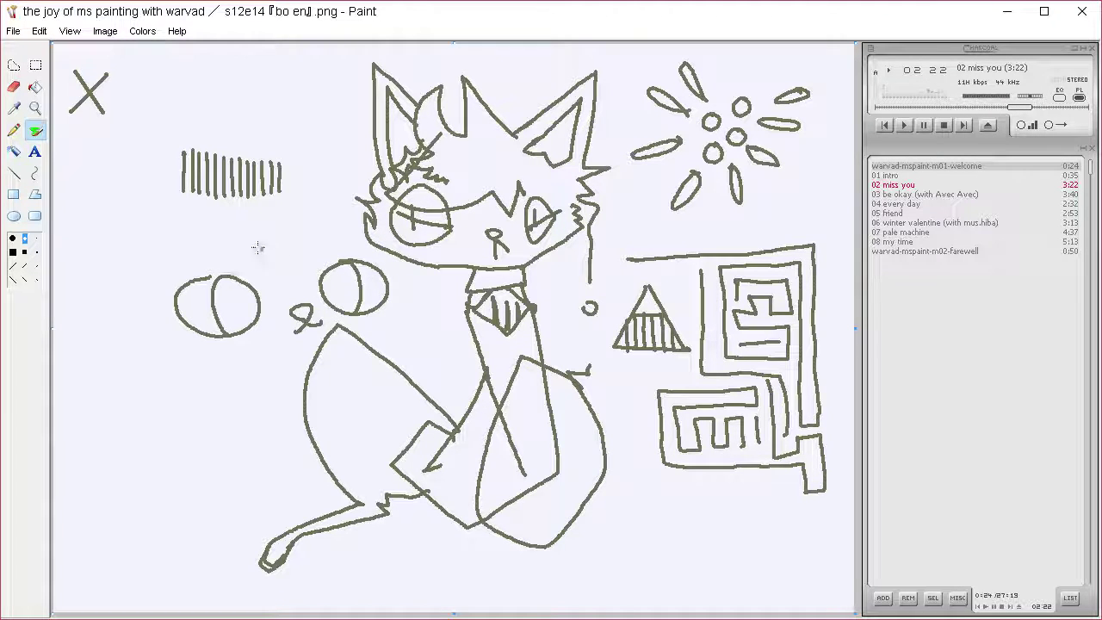
Outline the second cat's head with a curved crown, two ears, a chin line and spiky cheek fur on both sides.
mouse_move(197, 250)
mouse_down()
mouse_move(331, 231)
mouse_move(346, 241)
mouse_up()
drag(232, 234, 127, 203)
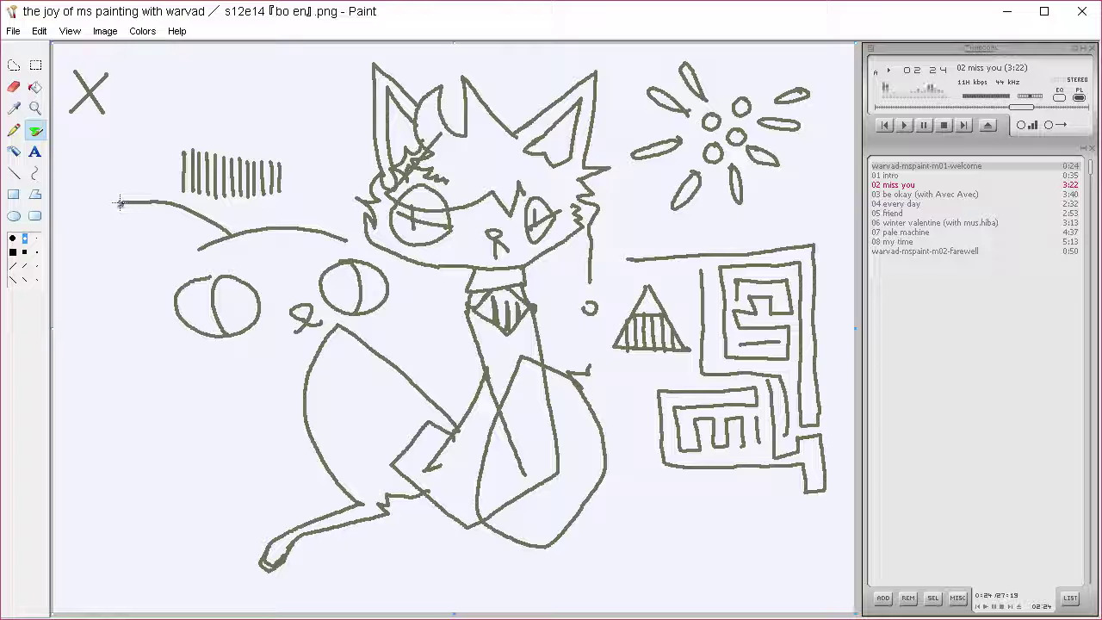
drag(360, 165, 321, 231)
drag(120, 204, 153, 288)
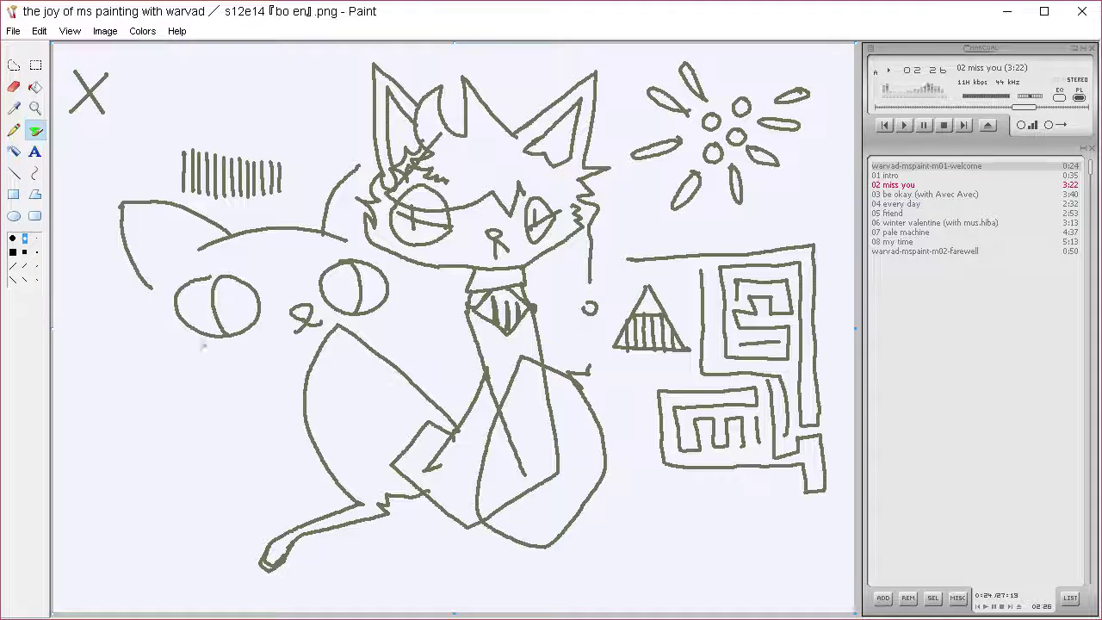
mouse_move(162, 338)
mouse_down()
mouse_move(129, 338)
mouse_move(172, 359)
mouse_move(175, 379)
mouse_move(217, 353)
mouse_move(292, 349)
mouse_move(299, 360)
mouse_up()
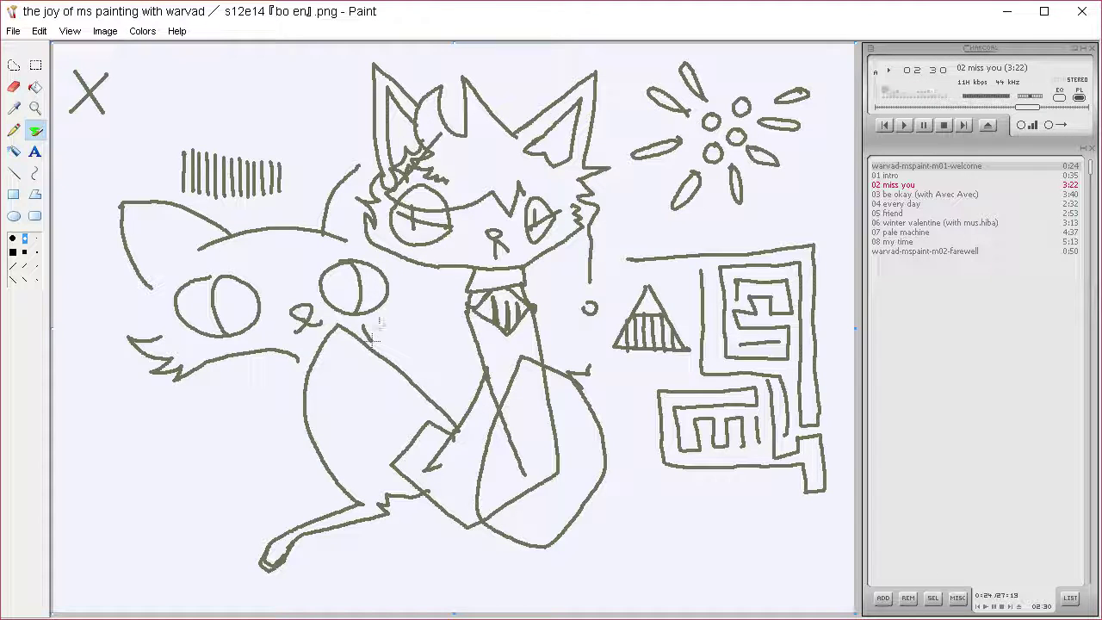
mouse_move(373, 337)
mouse_down()
mouse_move(424, 310)
mouse_move(437, 276)
mouse_up()
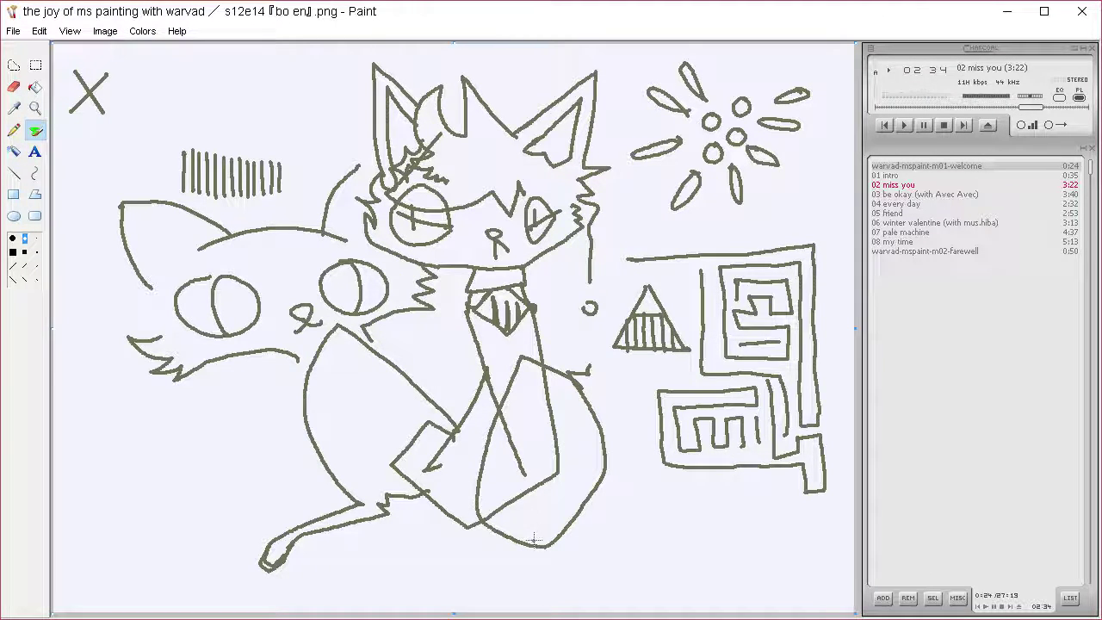
Add a foot below the first cat's thigh and a long, tufted tail sweeping to the canvas's left edge.
mouse_move(512, 535)
mouse_down()
mouse_move(514, 575)
mouse_move(577, 564)
mouse_up()
mouse_move(564, 534)
mouse_down()
mouse_move(579, 566)
mouse_move(515, 536)
mouse_move(222, 560)
mouse_move(54, 541)
mouse_move(74, 558)
mouse_move(123, 562)
mouse_move(78, 596)
mouse_move(53, 596)
mouse_up()
mouse_move(55, 508)
mouse_down()
mouse_move(119, 484)
mouse_move(132, 500)
mouse_move(256, 503)
mouse_move(233, 516)
mouse_move(320, 575)
mouse_move(401, 541)
mouse_move(412, 514)
mouse_move(422, 541)
mouse_move(432, 504)
mouse_move(441, 514)
mouse_up()
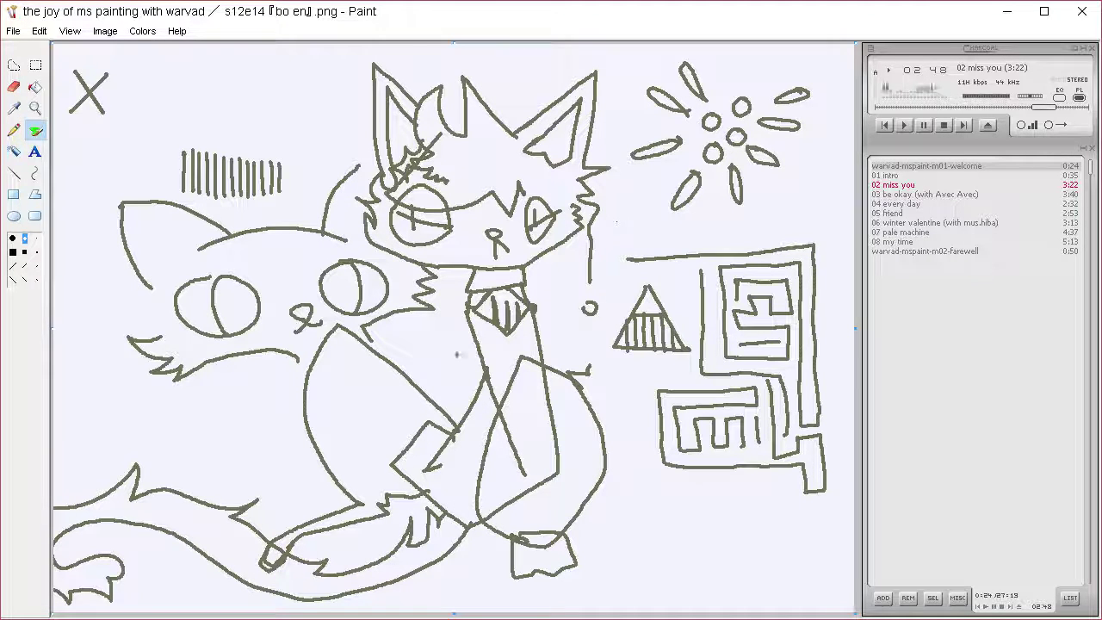
Draw the first cat's long side line down to the canvas edge, a clawed hand over its lap and a clawed foot.
mouse_move(470, 328)
mouse_down()
mouse_move(444, 375)
mouse_move(436, 608)
mouse_up()
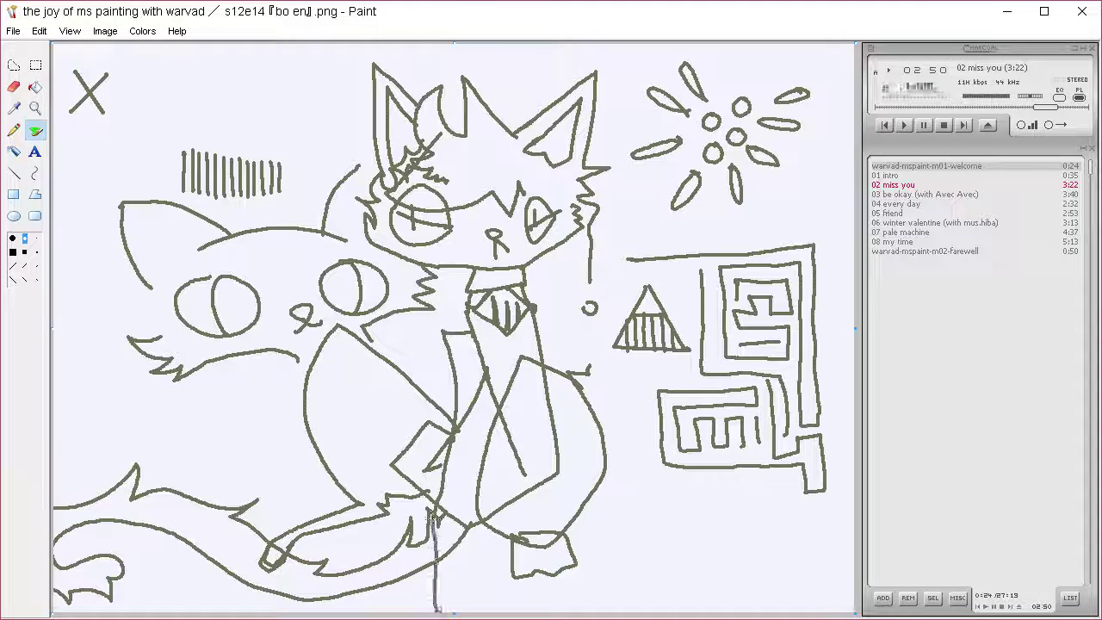
mouse_move(532, 344)
mouse_down()
mouse_move(564, 343)
mouse_move(522, 420)
mouse_move(533, 454)
mouse_move(551, 403)
mouse_move(575, 449)
mouse_move(568, 396)
mouse_move(582, 441)
mouse_up()
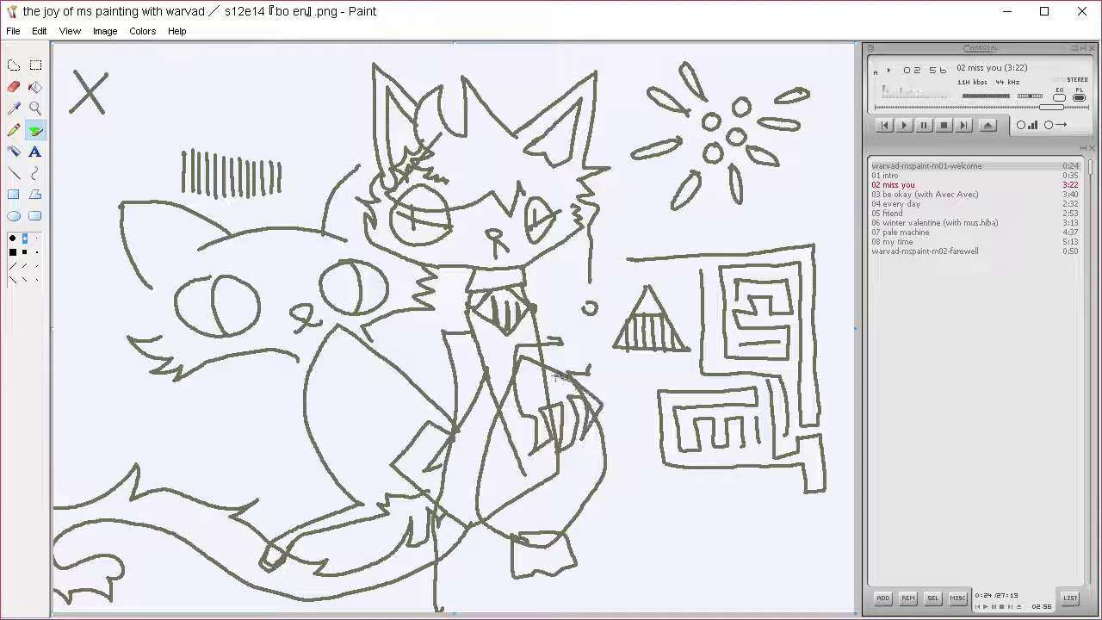
drag(558, 376, 562, 344)
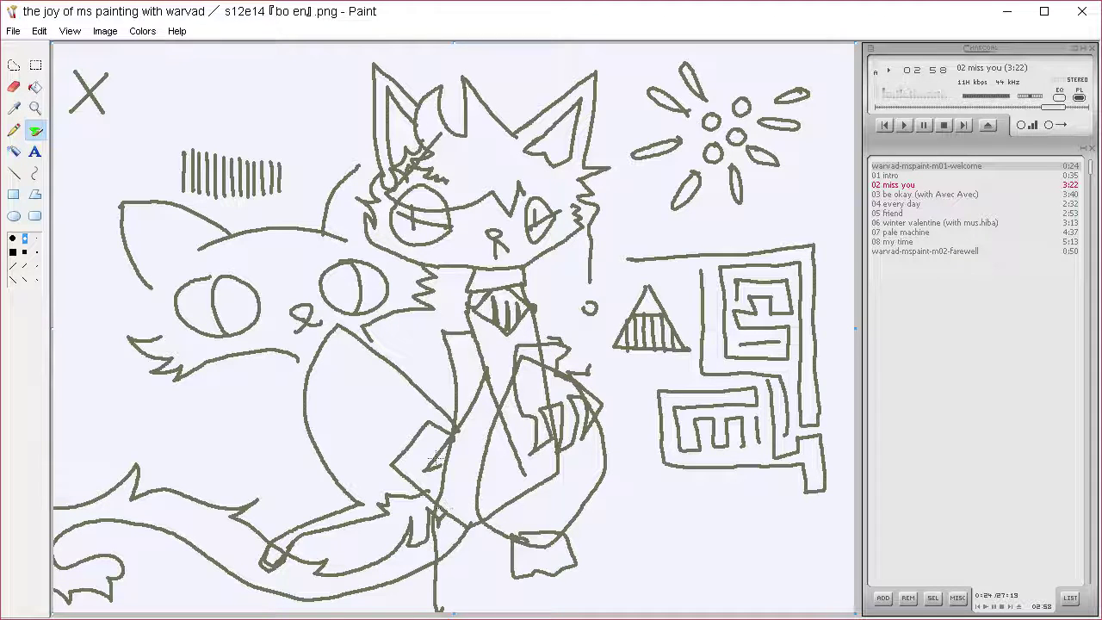
mouse_move(472, 558)
mouse_down()
mouse_move(470, 589)
mouse_move(479, 575)
mouse_move(459, 552)
mouse_move(483, 554)
mouse_move(487, 541)
mouse_move(497, 565)
mouse_move(484, 564)
mouse_up()
key(XF86AudioRaiseVolume)
key(XF86AudioRaiseVolume)
key(XF86AudioRaiseVolume)
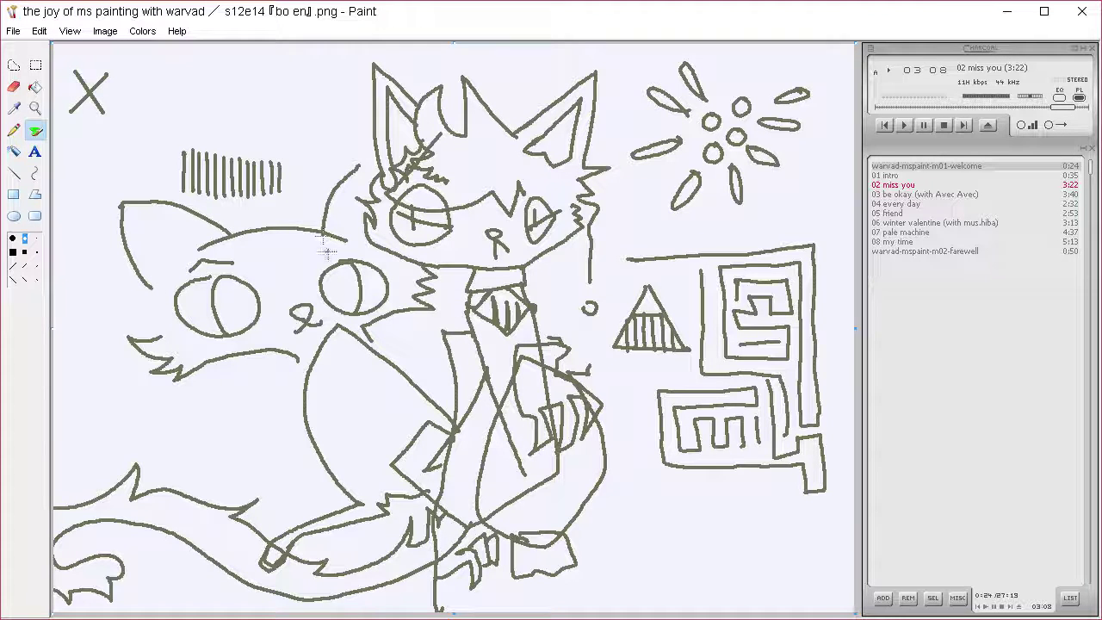
Add a brow and whiskers to the second cat's face, and draw its lying body with clawed paws and a rounded haunch.
mouse_move(324, 257)
mouse_down()
mouse_move(345, 239)
mouse_move(360, 247)
mouse_up()
drag(271, 323, 282, 331)
drag(274, 334, 337, 317)
mouse_move(282, 416)
mouse_down()
mouse_move(195, 428)
mouse_move(293, 420)
mouse_move(284, 447)
mouse_move(264, 464)
mouse_move(252, 456)
mouse_move(256, 476)
mouse_move(299, 479)
mouse_move(297, 497)
mouse_move(312, 469)
mouse_move(207, 479)
mouse_move(200, 495)
mouse_move(277, 468)
mouse_up()
mouse_move(208, 417)
mouse_down()
mouse_move(142, 368)
mouse_move(82, 401)
mouse_move(112, 460)
mouse_up()
mouse_move(94, 400)
mouse_down()
mouse_move(163, 414)
mouse_move(148, 457)
mouse_move(179, 465)
mouse_move(131, 465)
mouse_up()
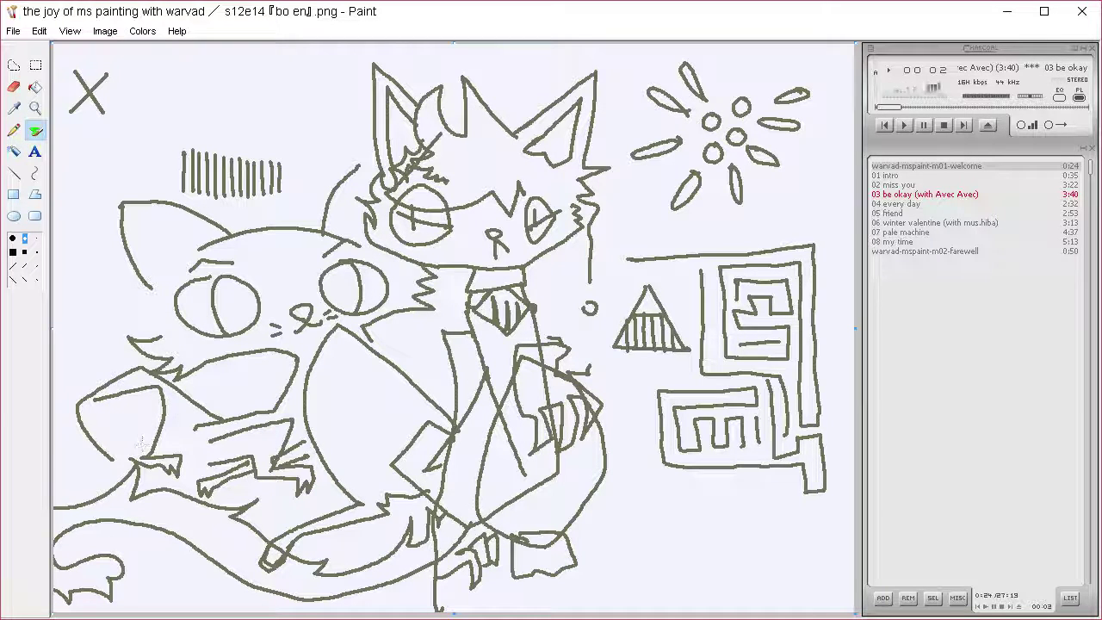
Set the brush colour to a near-black with RGB 50, 44, 47 and choose the medium square brush tip.
click(142, 31)
click(155, 49)
click(618, 411)
click(784, 276)
click(832, 328)
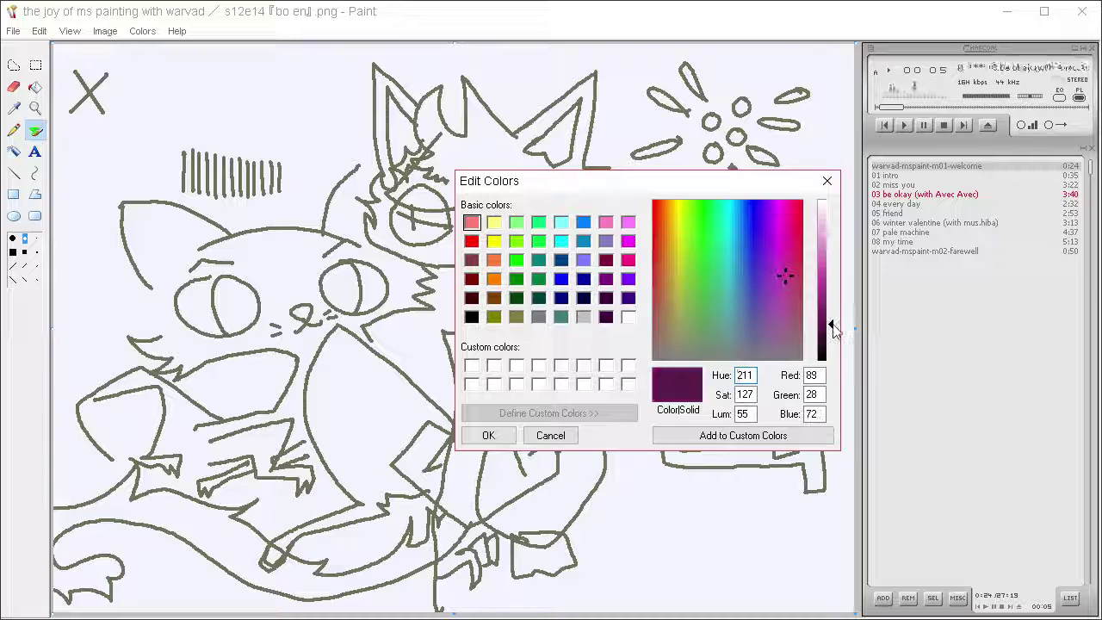
drag(831, 327, 832, 353)
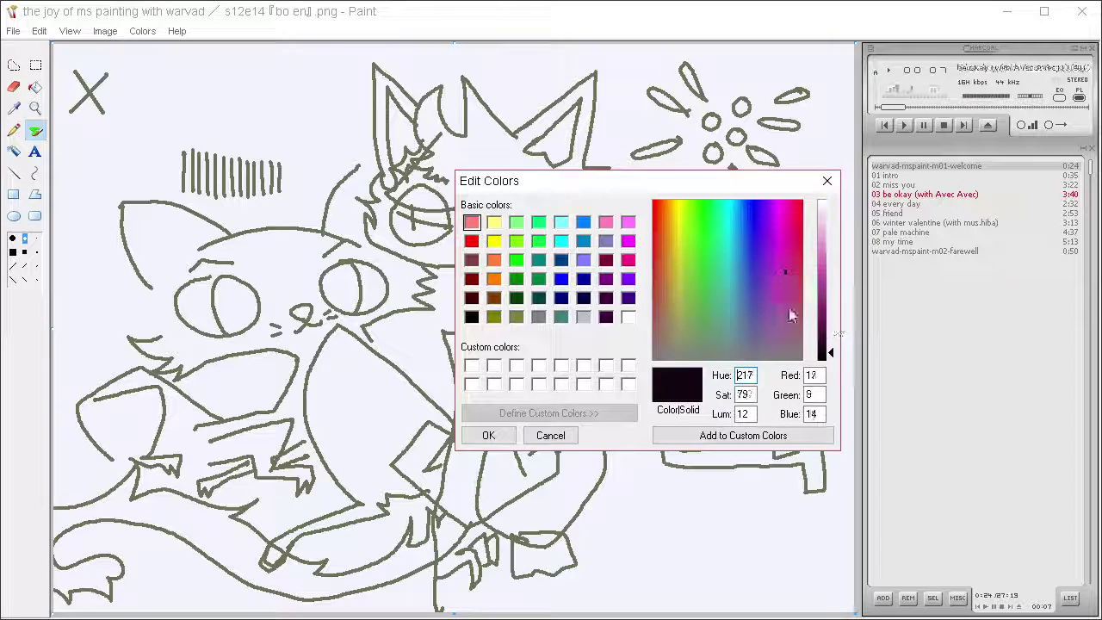
drag(789, 309, 791, 349)
drag(829, 351, 818, 331)
click(501, 431)
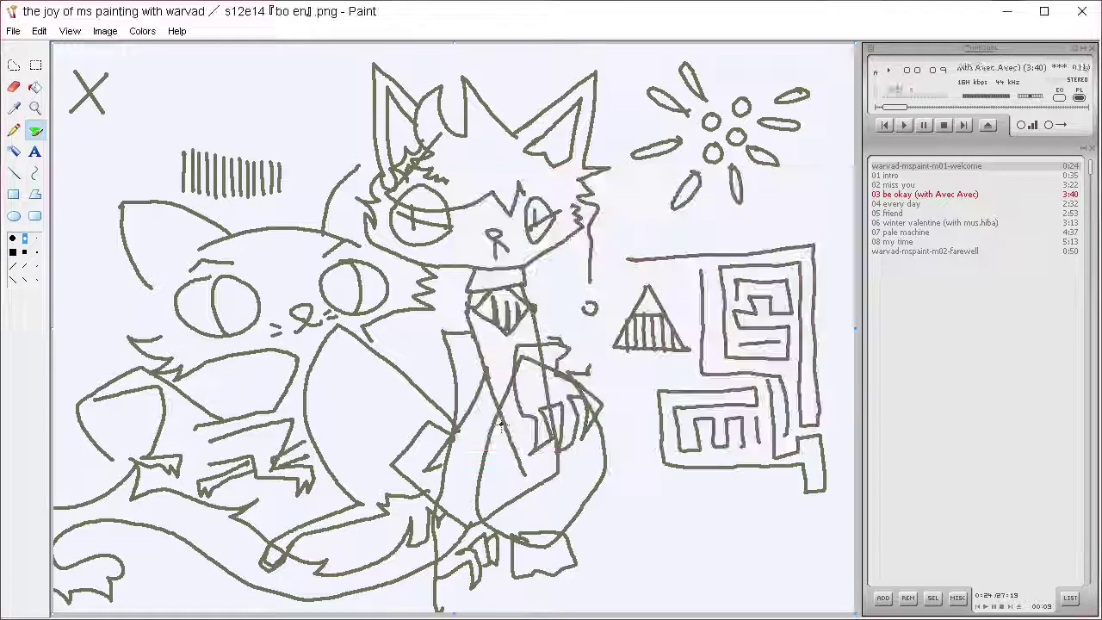
click(24, 251)
Draw a large third cat face below the maze motif, with two flat-topped slit-pupil eyes and a looped nose, running to the canvas edge.
drag(656, 480, 657, 547)
mouse_move(625, 491)
mouse_down()
mouse_move(715, 476)
mouse_move(706, 545)
mouse_move(637, 537)
mouse_move(629, 488)
mouse_up()
mouse_move(761, 540)
mouse_down()
mouse_move(739, 517)
mouse_move(760, 538)
mouse_up()
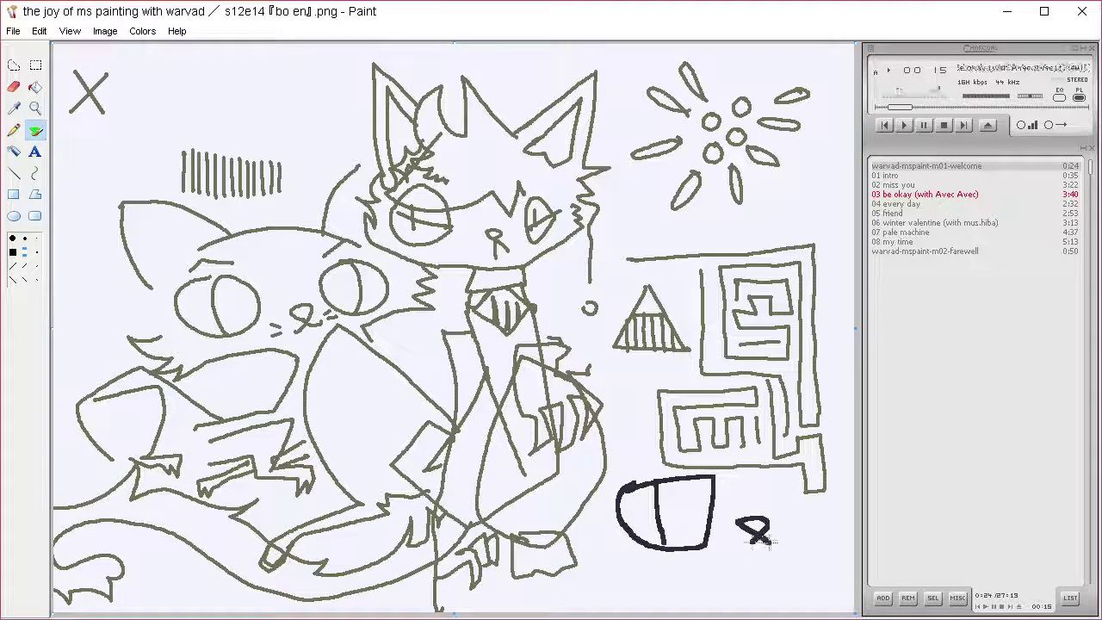
mouse_move(796, 476)
mouse_down()
mouse_move(853, 476)
mouse_move(799, 478)
mouse_move(823, 538)
mouse_move(854, 535)
mouse_up()
drag(824, 479, 828, 547)
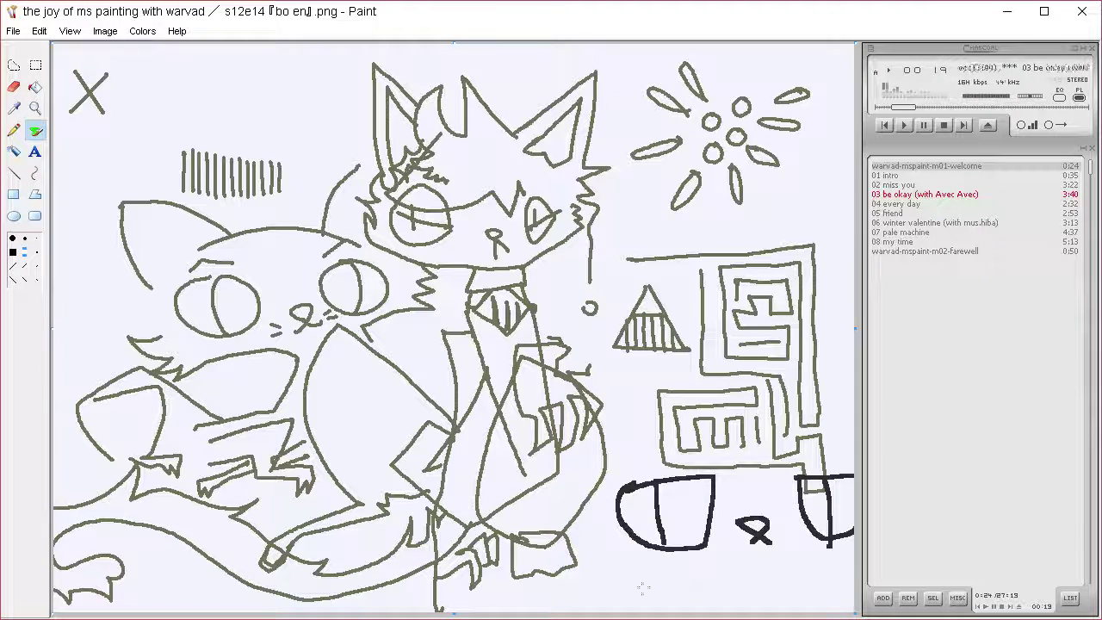
Outline the third cat's head with a wide chin line, two tall pointed ears and a flat crown, and hatch both ears vertically.
mouse_move(604, 559)
mouse_down()
mouse_move(773, 580)
mouse_move(854, 558)
mouse_move(575, 529)
mouse_move(555, 508)
mouse_up()
mouse_move(644, 454)
mouse_down()
mouse_move(534, 315)
mouse_move(554, 524)
mouse_move(787, 422)
mouse_move(768, 370)
mouse_move(777, 163)
mouse_move(854, 310)
mouse_up()
drag(766, 410, 770, 422)
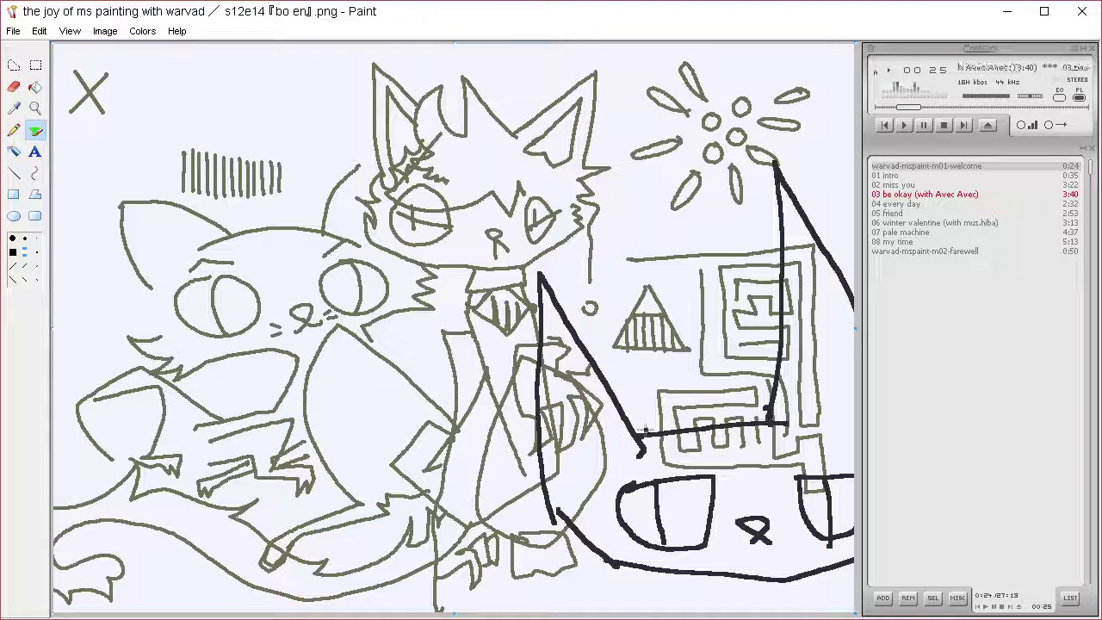
drag(558, 341, 553, 467)
mouse_move(560, 371)
mouse_down()
mouse_move(562, 457)
mouse_move(581, 469)
mouse_move(610, 460)
mouse_up()
mouse_move(804, 308)
mouse_down()
mouse_move(801, 405)
mouse_move(813, 271)
mouse_move(826, 422)
mouse_up()
mouse_move(833, 319)
mouse_down()
mouse_move(837, 413)
mouse_move(848, 310)
mouse_move(852, 430)
mouse_move(843, 388)
mouse_up()
Lower the system volume.
key(XF86AudioLowerVolume)
key(XF86AudioLowerVolume)
key(XF86AudioLowerVolume)
key(XF86AudioLowerVolume)
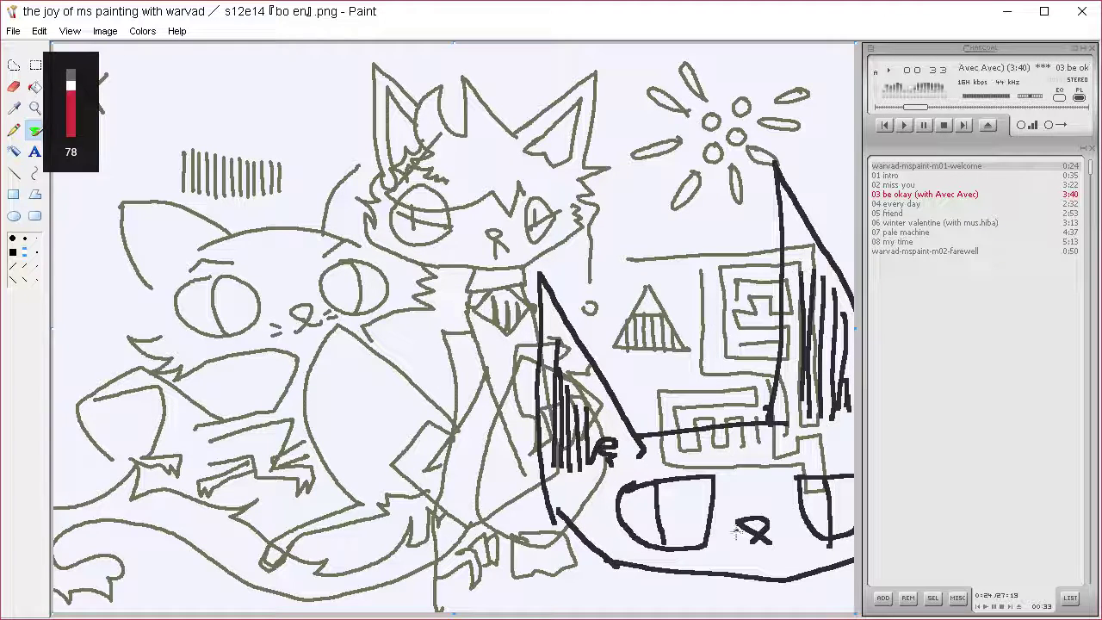
Add short whiskers on both sides of the third cat's nose and two neck lines from its chin to the canvas edge.
mouse_move(736, 544)
mouse_down()
mouse_move(724, 551)
mouse_move(721, 536)
mouse_move(785, 532)
mouse_up()
drag(777, 541, 784, 544)
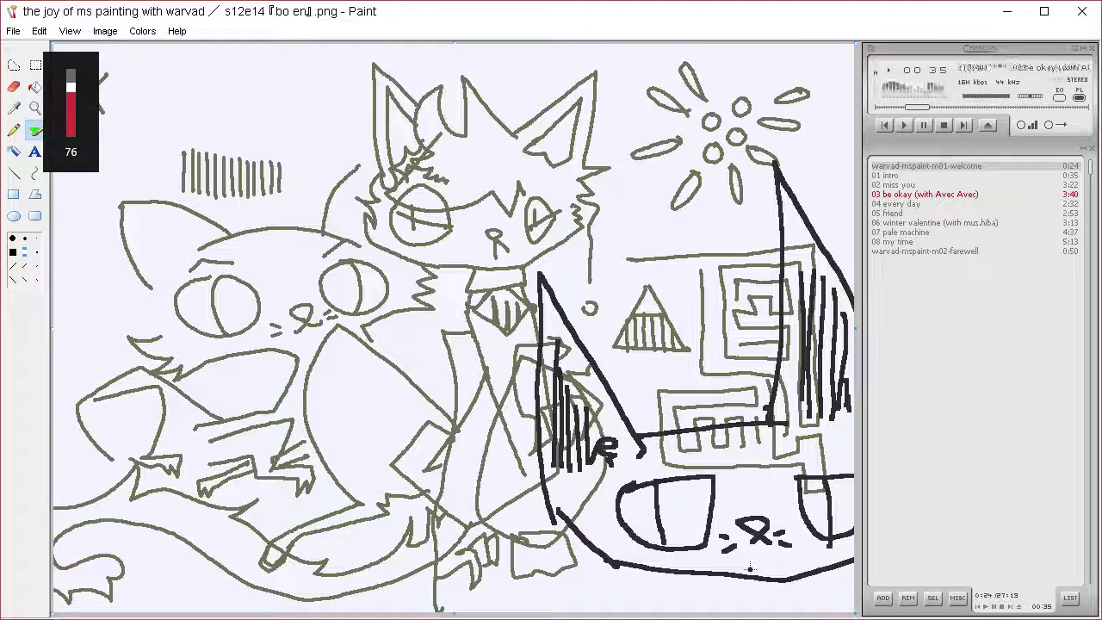
drag(741, 575, 717, 611)
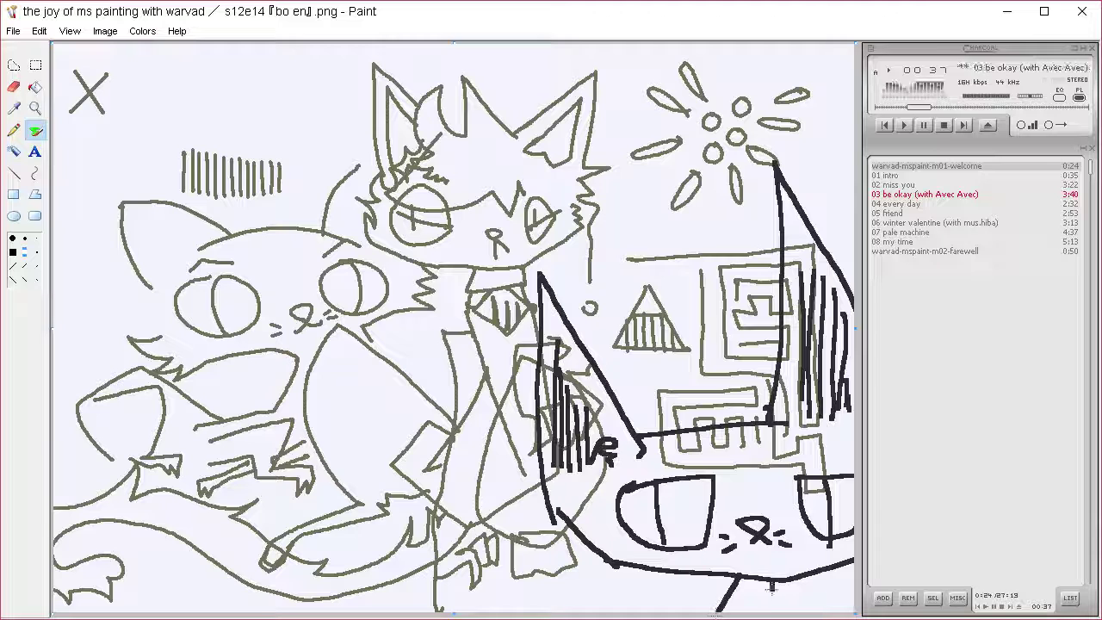
drag(771, 582, 768, 613)
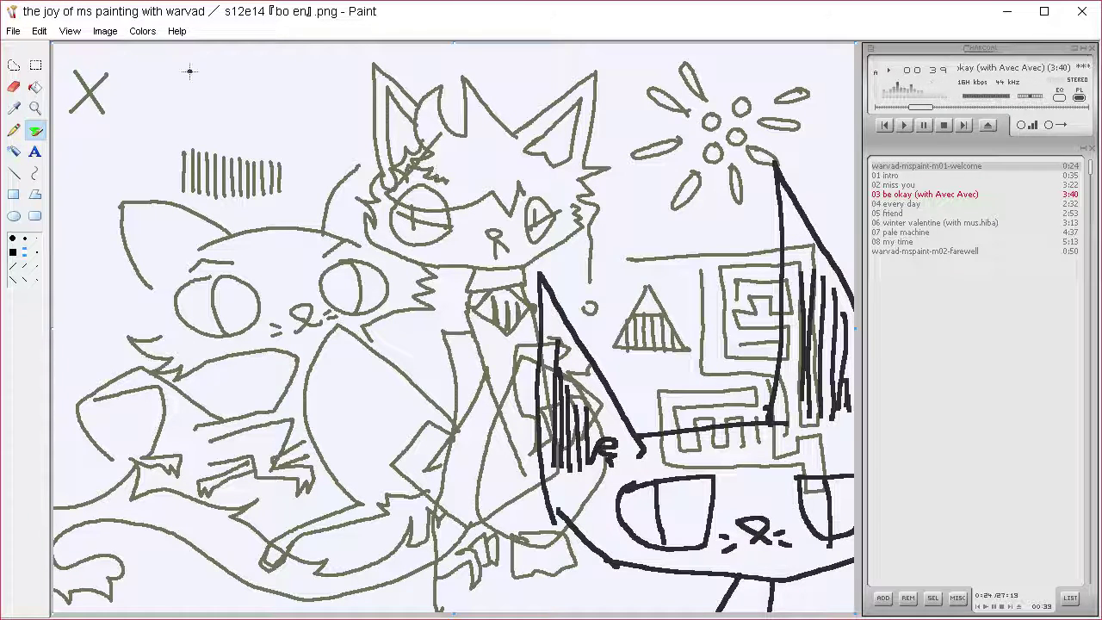
Turn the existing X into a face by adding a second X eye, a nose, a wavy mouth and a rounded head outline.
drag(188, 74, 226, 116)
mouse_move(226, 77)
mouse_down()
mouse_move(138, 117)
mouse_move(159, 136)
mouse_move(136, 148)
mouse_move(178, 127)
mouse_up()
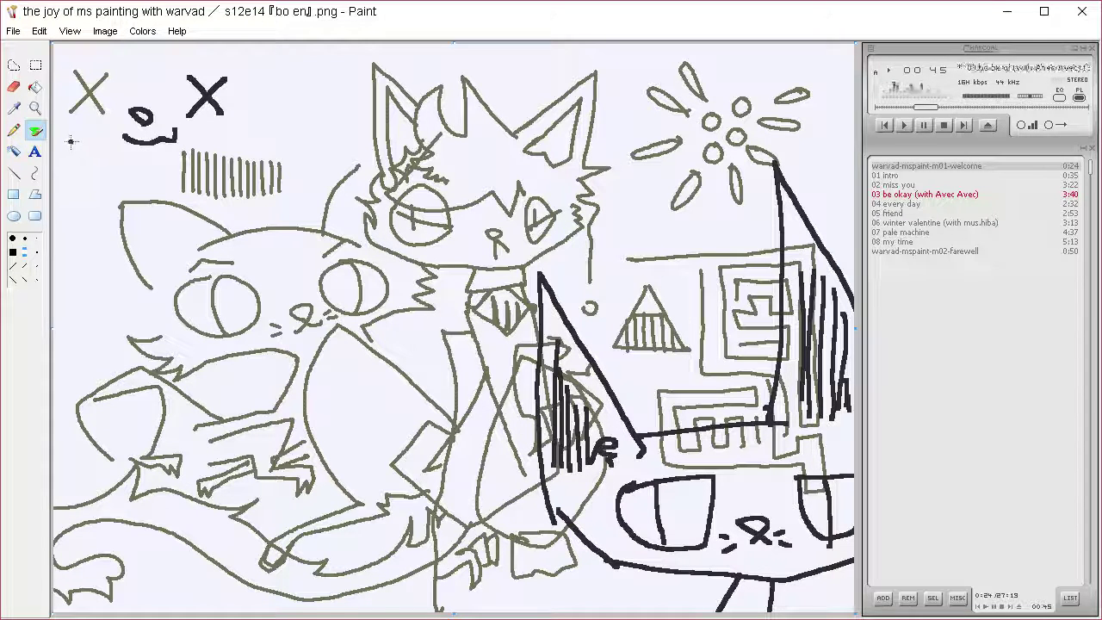
mouse_move(71, 140)
mouse_down()
mouse_move(172, 155)
mouse_move(252, 114)
mouse_move(246, 62)
mouse_move(215, 43)
mouse_up()
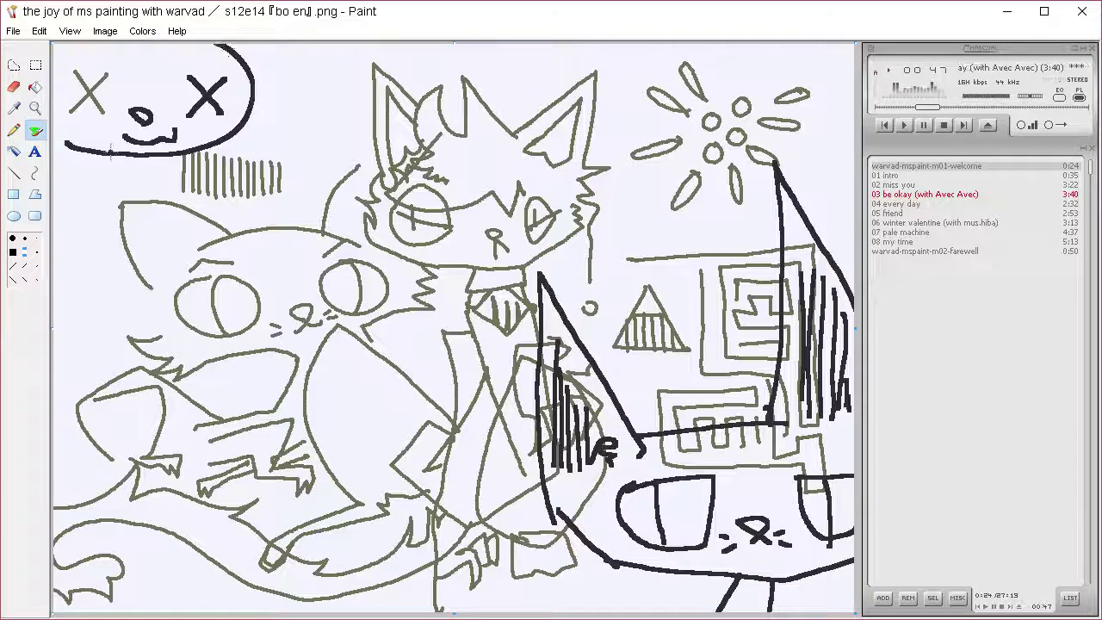
Draw the X-eyed figure's narrow body with front paws and a long tufted tail, and add curved rows of short dashes beside it.
drag(132, 153, 95, 298)
mouse_move(172, 150)
mouse_down()
mouse_move(165, 299)
mouse_move(153, 301)
mouse_move(151, 278)
mouse_move(138, 302)
mouse_move(133, 278)
mouse_move(98, 302)
mouse_move(133, 300)
mouse_move(118, 263)
mouse_move(73, 293)
mouse_move(84, 464)
mouse_move(103, 482)
mouse_move(144, 450)
mouse_move(144, 364)
mouse_move(121, 414)
mouse_move(129, 385)
mouse_move(110, 379)
mouse_move(138, 365)
mouse_move(128, 372)
mouse_move(90, 350)
mouse_move(99, 336)
mouse_move(115, 338)
mouse_move(88, 323)
mouse_move(105, 277)
mouse_up()
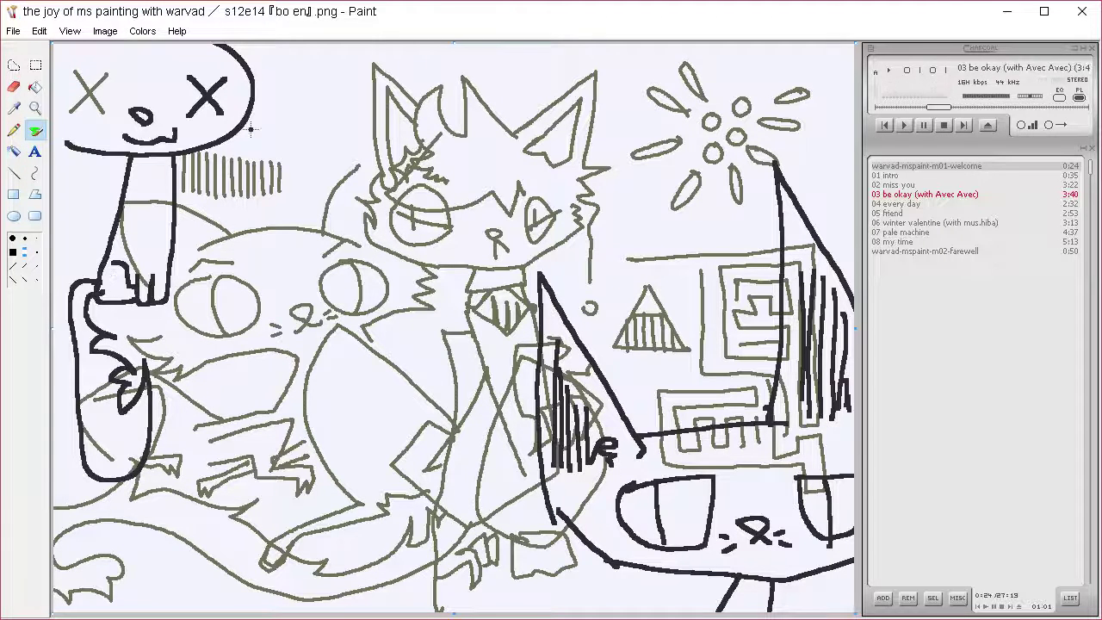
mouse_move(275, 127)
mouse_down()
mouse_move(243, 163)
mouse_move(234, 212)
mouse_move(258, 220)
mouse_move(297, 204)
mouse_move(289, 211)
mouse_up()
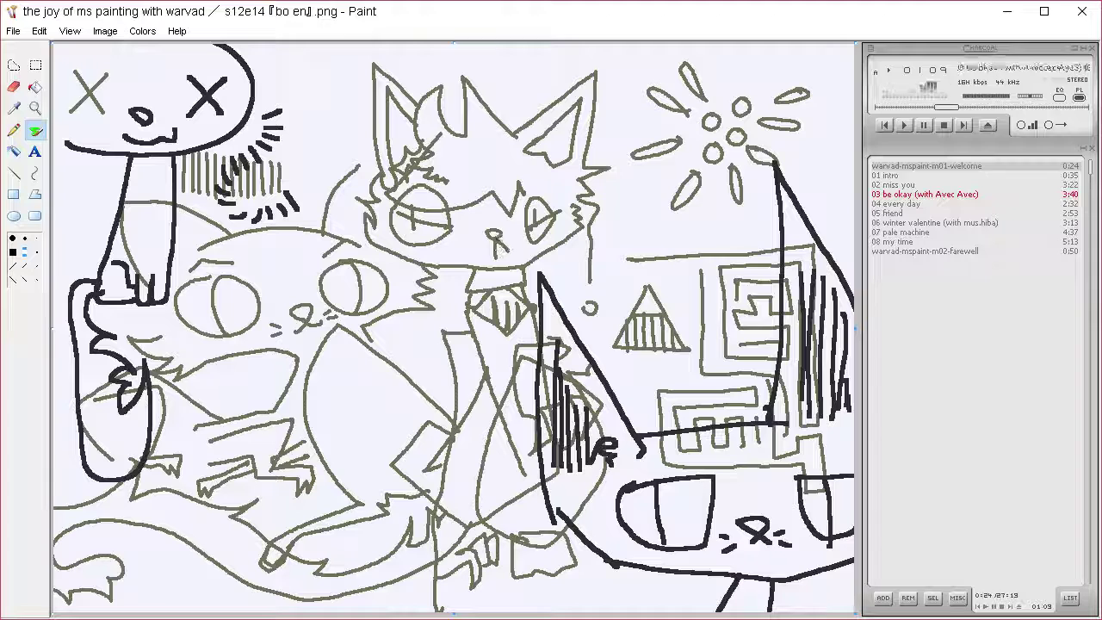
Draw a dark nose and two slanted slit-pupil eyes over the first cat's face.
mouse_move(496, 238)
mouse_down()
mouse_move(487, 231)
mouse_move(514, 259)
mouse_up()
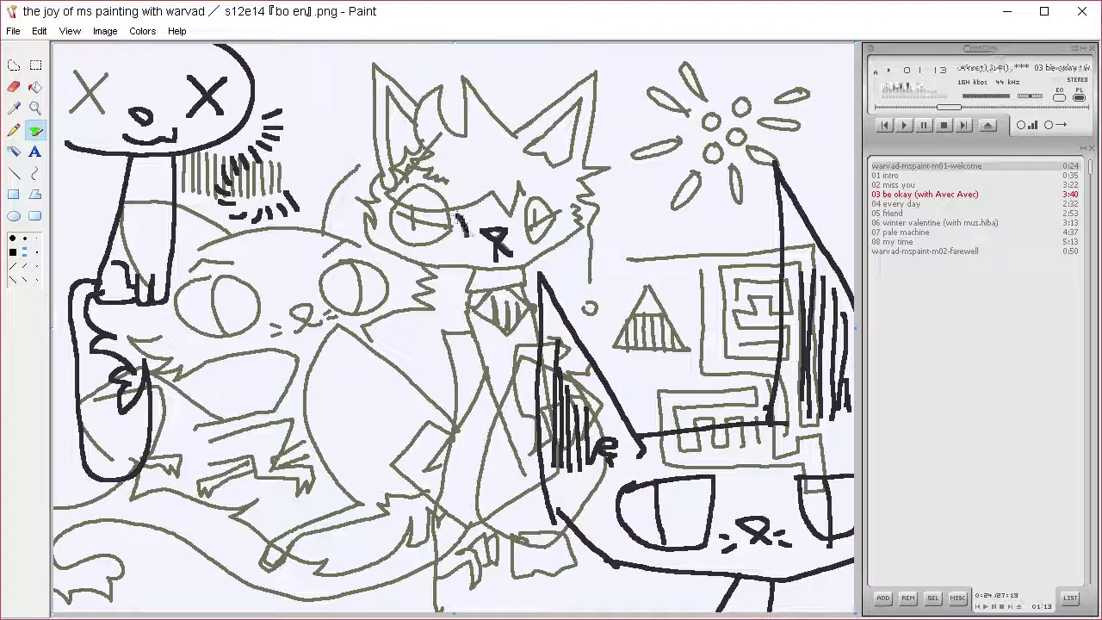
mouse_move(462, 222)
mouse_down()
mouse_move(415, 233)
mouse_move(445, 254)
mouse_move(472, 243)
mouse_up()
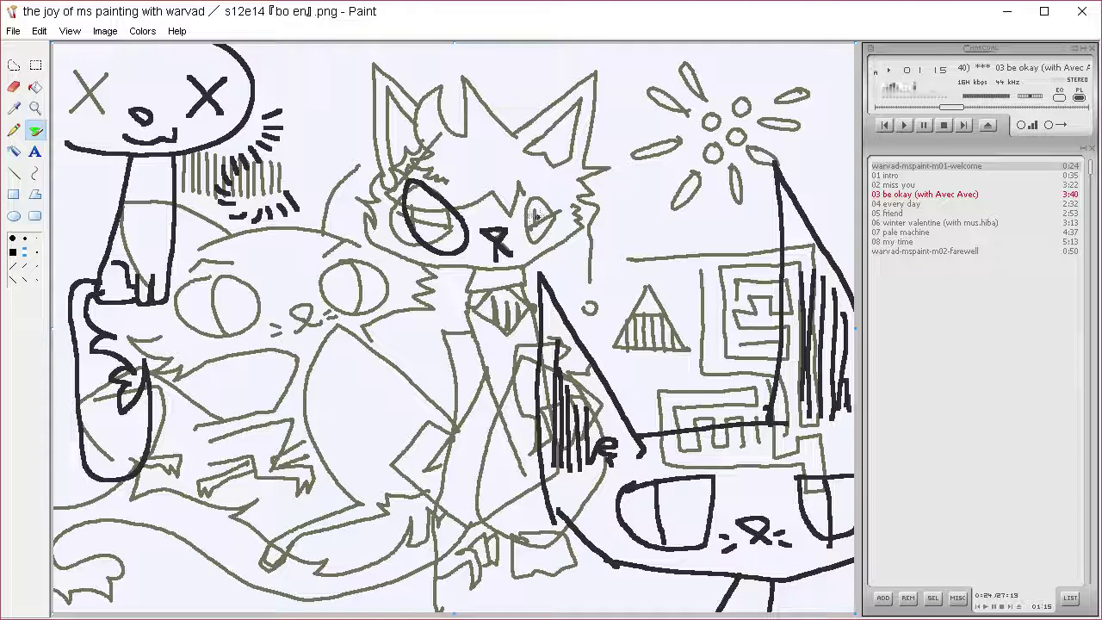
mouse_move(535, 218)
mouse_down()
mouse_move(594, 207)
mouse_move(560, 245)
mouse_move(524, 222)
mouse_up()
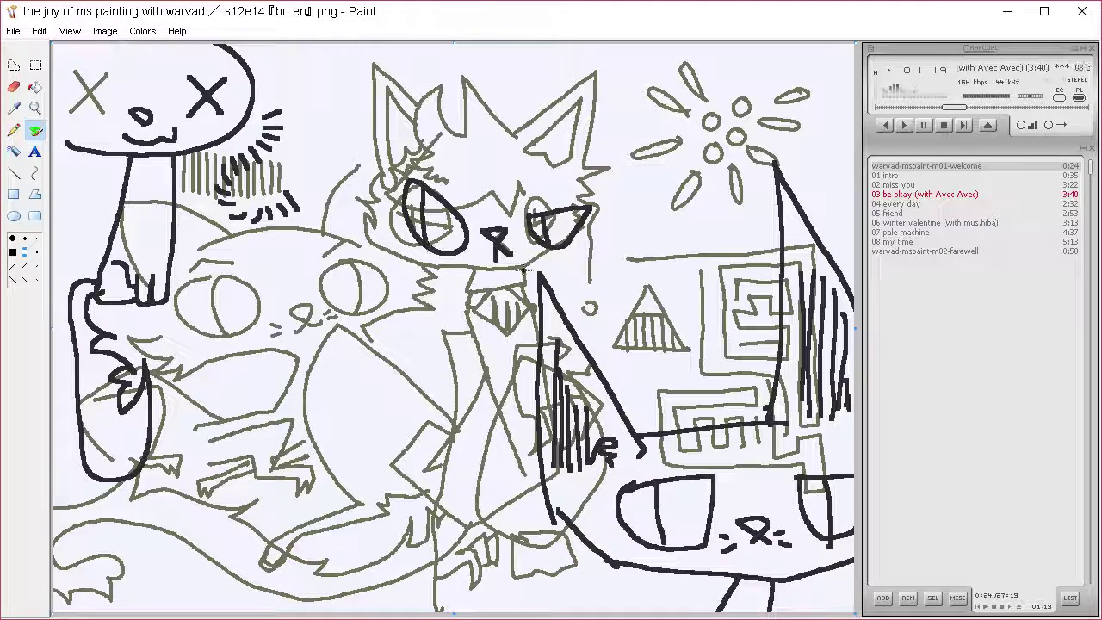
Draw the first cat's collar, round pendant, jaw and cheek fur, one ear and spiky hair tufts in the dark colour.
mouse_move(476, 268)
mouse_down()
mouse_move(503, 291)
mouse_move(483, 325)
mouse_move(520, 332)
mouse_move(537, 316)
mouse_move(531, 269)
mouse_move(525, 260)
mouse_move(498, 265)
mouse_move(559, 256)
mouse_move(596, 234)
mouse_move(601, 196)
mouse_move(584, 165)
mouse_up()
mouse_move(515, 136)
mouse_down()
mouse_move(591, 75)
mouse_move(588, 138)
mouse_up()
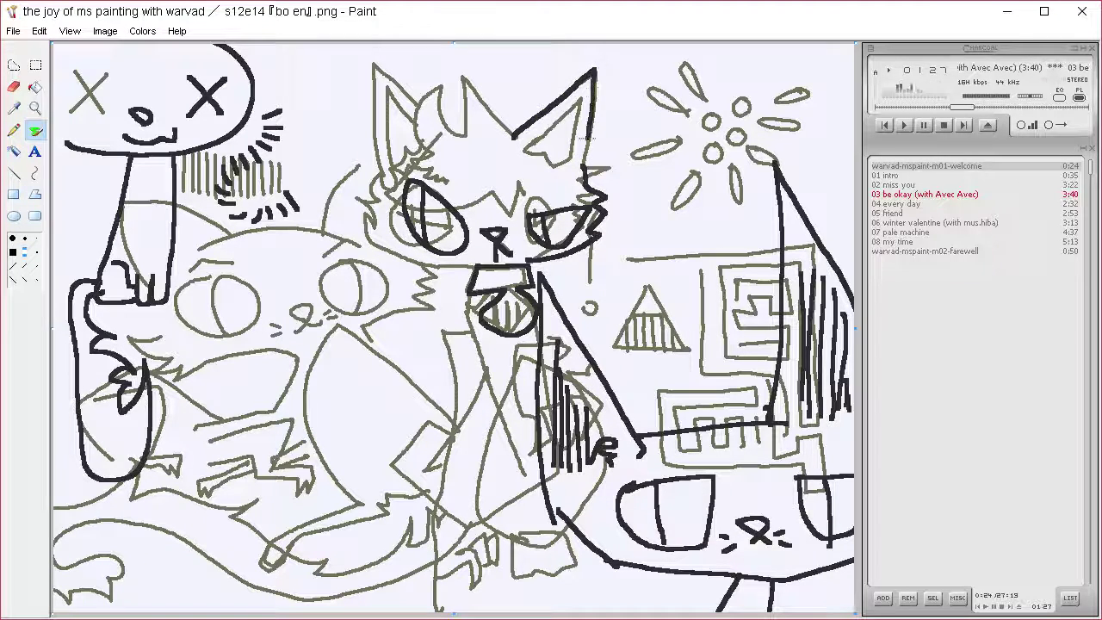
mouse_move(515, 138)
mouse_down()
mouse_move(511, 64)
mouse_move(476, 142)
mouse_move(453, 120)
mouse_move(460, 139)
mouse_move(447, 167)
mouse_move(465, 189)
mouse_up()
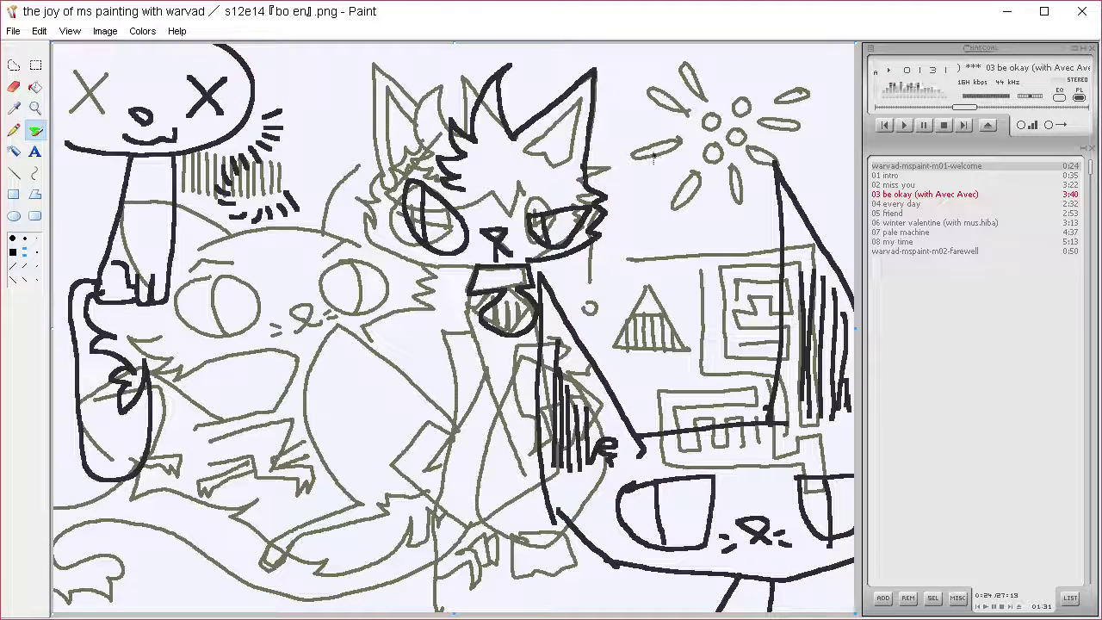
Draw a fourth cat face below the flower motif, with two round slit-pupil eyes, a nose and a pointed open mouth.
drag(660, 179, 673, 248)
mouse_move(751, 232)
mouse_down()
mouse_move(728, 241)
mouse_move(754, 257)
mouse_up()
mouse_move(741, 257)
mouse_down()
mouse_move(711, 251)
mouse_move(747, 297)
mouse_move(776, 245)
mouse_up()
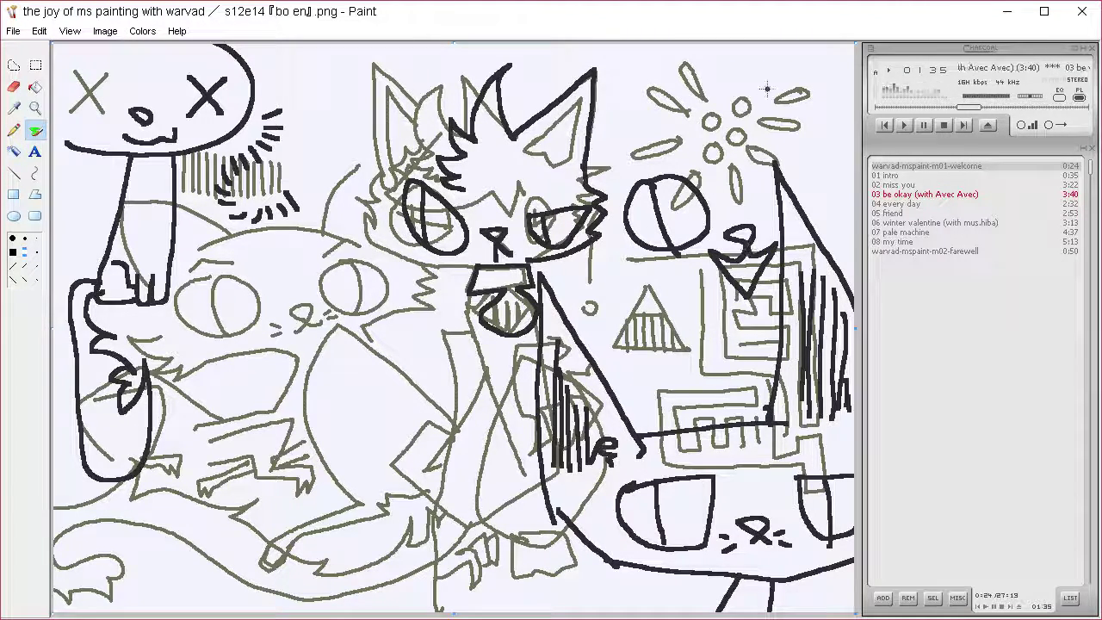
mouse_move(784, 153)
mouse_down()
mouse_move(809, 164)
mouse_move(780, 162)
mouse_move(792, 229)
mouse_up()
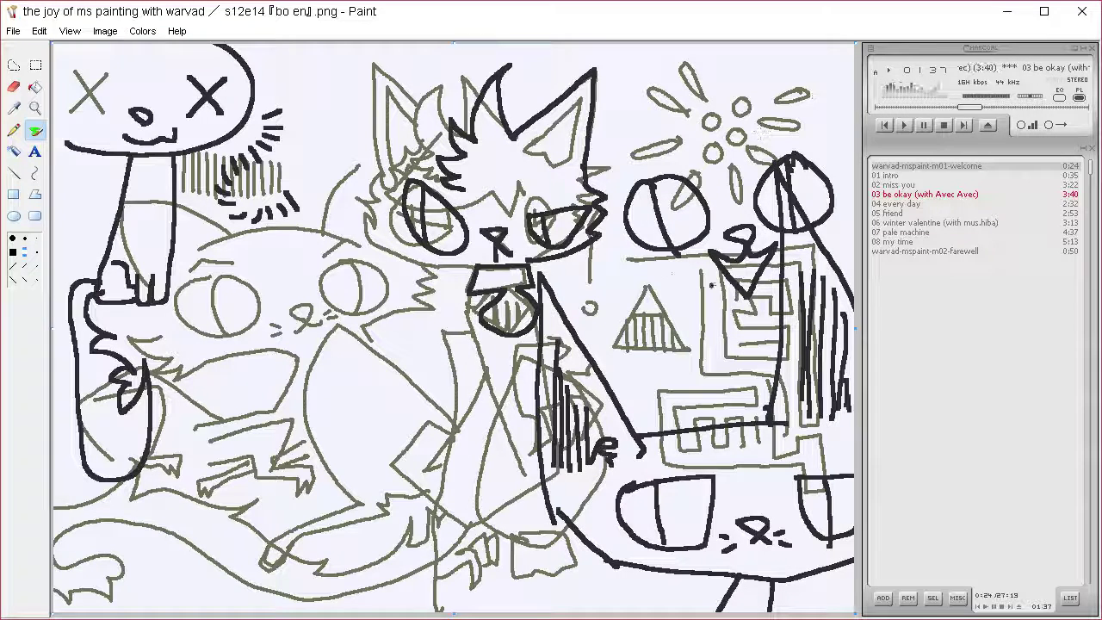
Draw two raised paws below the fourth cat's mouth and a curved, tufted shape joining them.
mouse_move(620, 273)
mouse_down()
mouse_move(686, 304)
mouse_move(700, 290)
mouse_move(714, 303)
mouse_move(714, 363)
mouse_up()
mouse_move(823, 285)
mouse_down()
mouse_move(801, 268)
mouse_move(793, 303)
mouse_move(825, 397)
mouse_up()
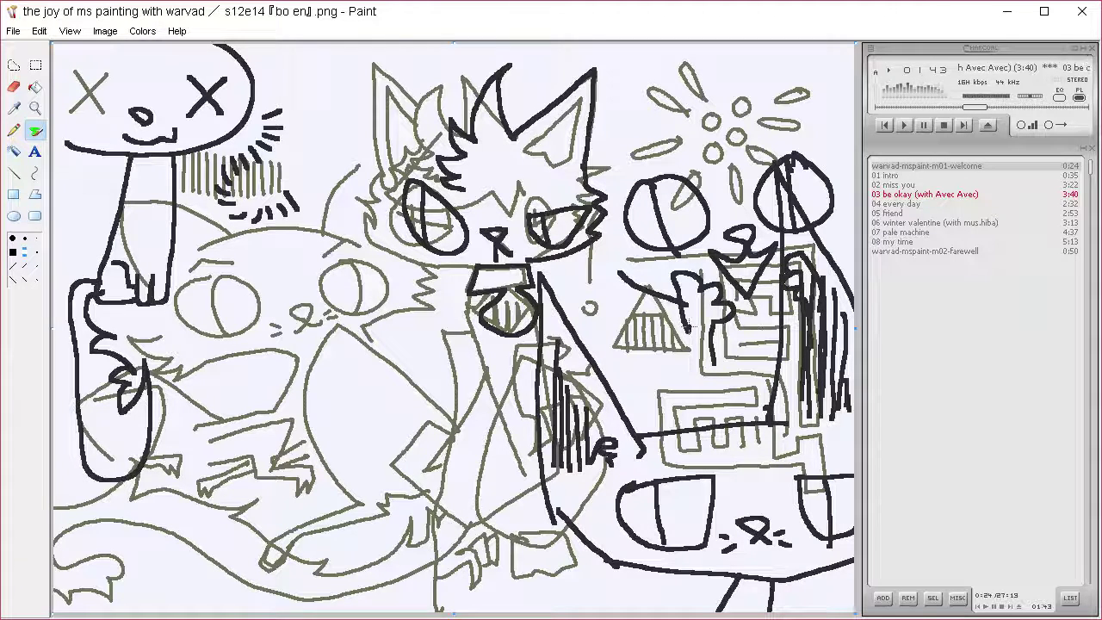
drag(687, 326, 789, 394)
mouse_move(759, 322)
mouse_down()
mouse_move(724, 326)
mouse_move(739, 371)
mouse_move(766, 379)
mouse_up()
mouse_move(751, 323)
mouse_down()
mouse_move(789, 311)
mouse_move(800, 361)
mouse_up()
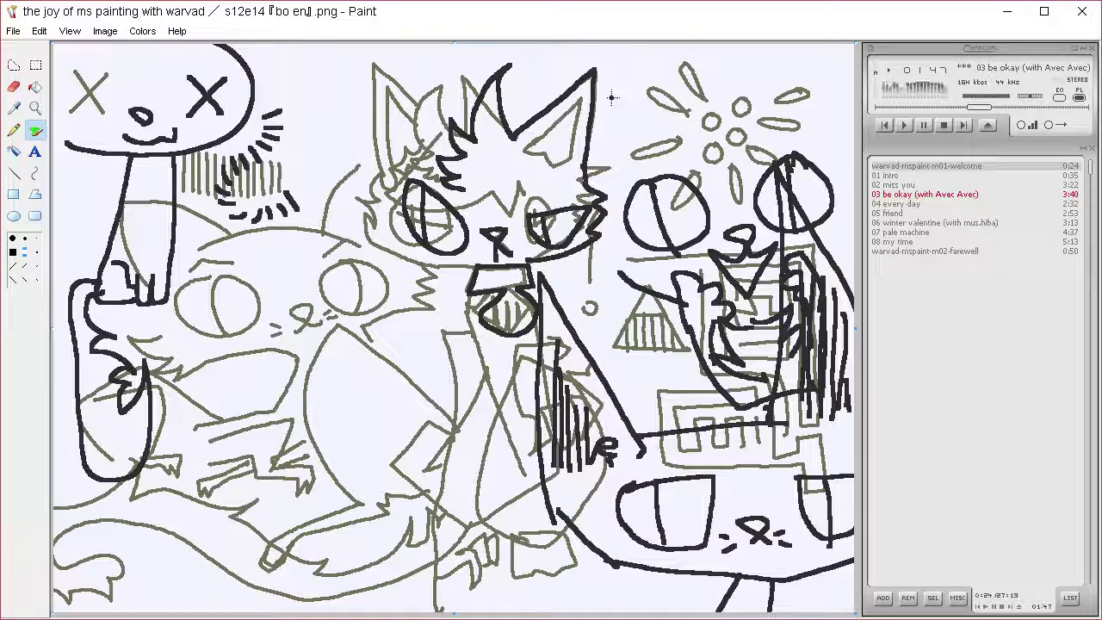
Outline the fourth cat's head with a rounded crown, two pointed ears cut by the canvas edge and spiky fur on both cheeks.
mouse_move(600, 103)
mouse_down()
mouse_move(689, 123)
mouse_move(773, 117)
mouse_move(853, 146)
mouse_up()
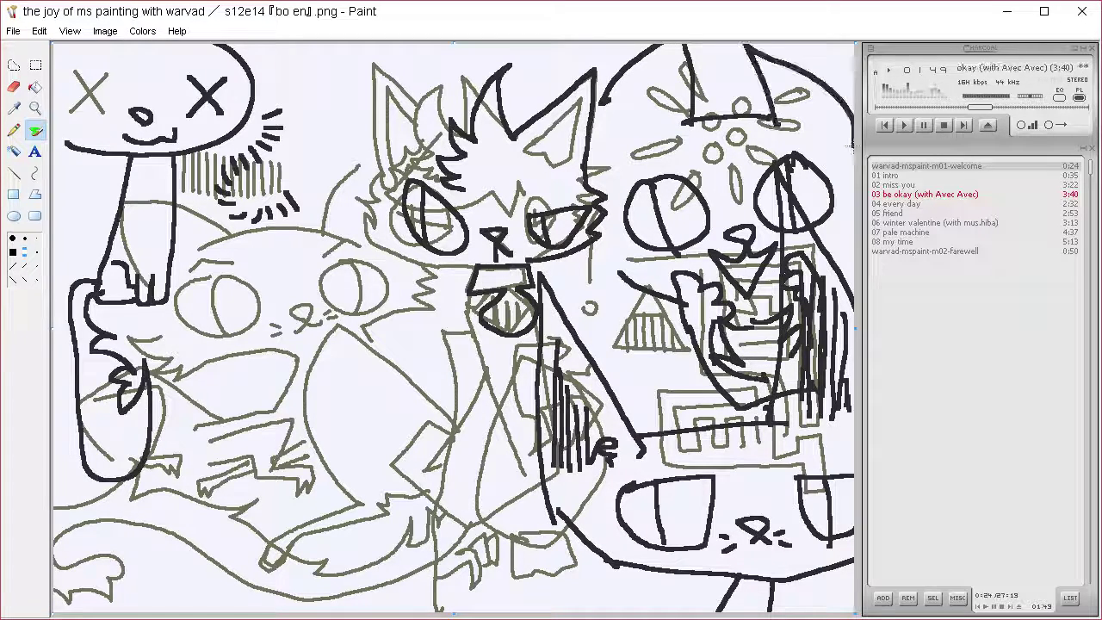
mouse_move(621, 273)
mouse_down()
mouse_move(594, 242)
mouse_move(606, 218)
mouse_up()
mouse_move(853, 255)
mouse_down()
mouse_move(832, 248)
mouse_move(853, 219)
mouse_up()
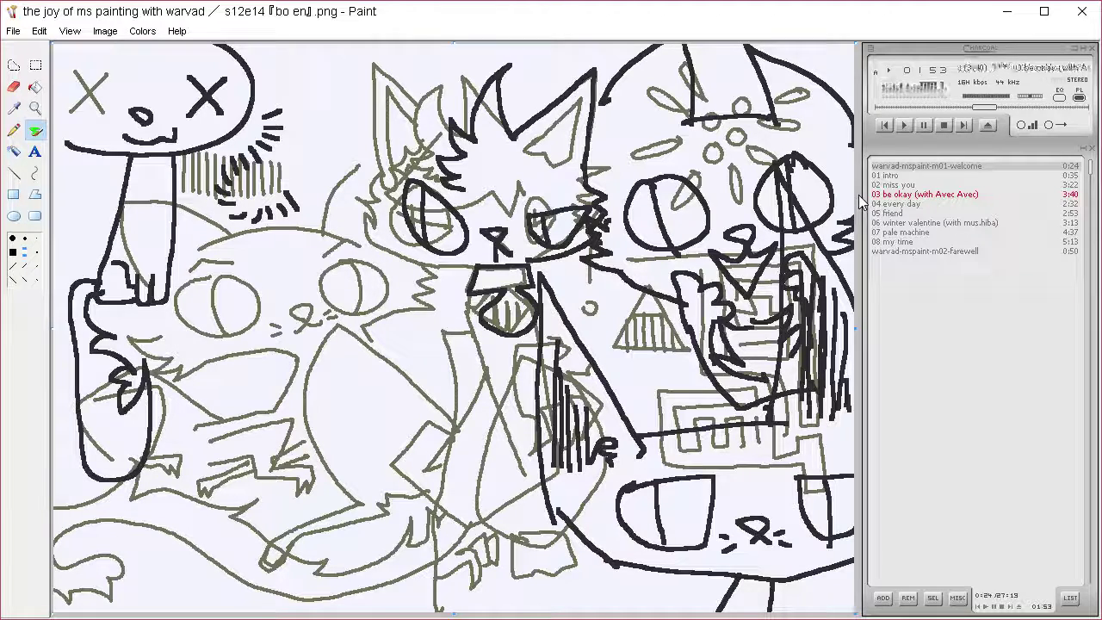
Change the brush colour to a light ochre brown.
click(142, 30)
click(164, 48)
click(625, 415)
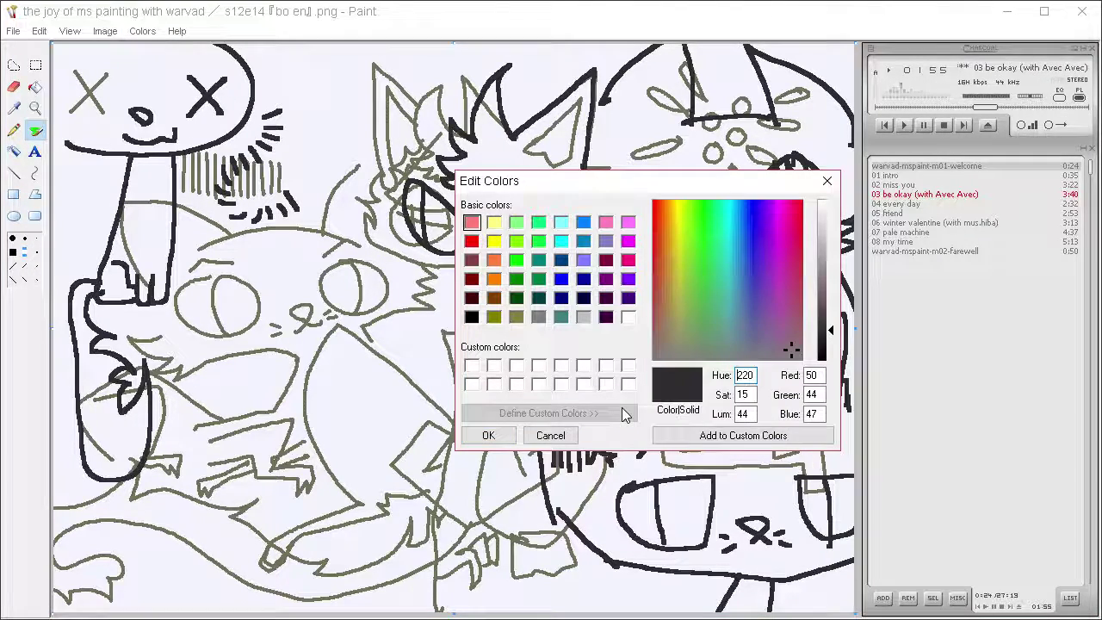
click(669, 313)
drag(829, 330, 830, 272)
click(488, 435)
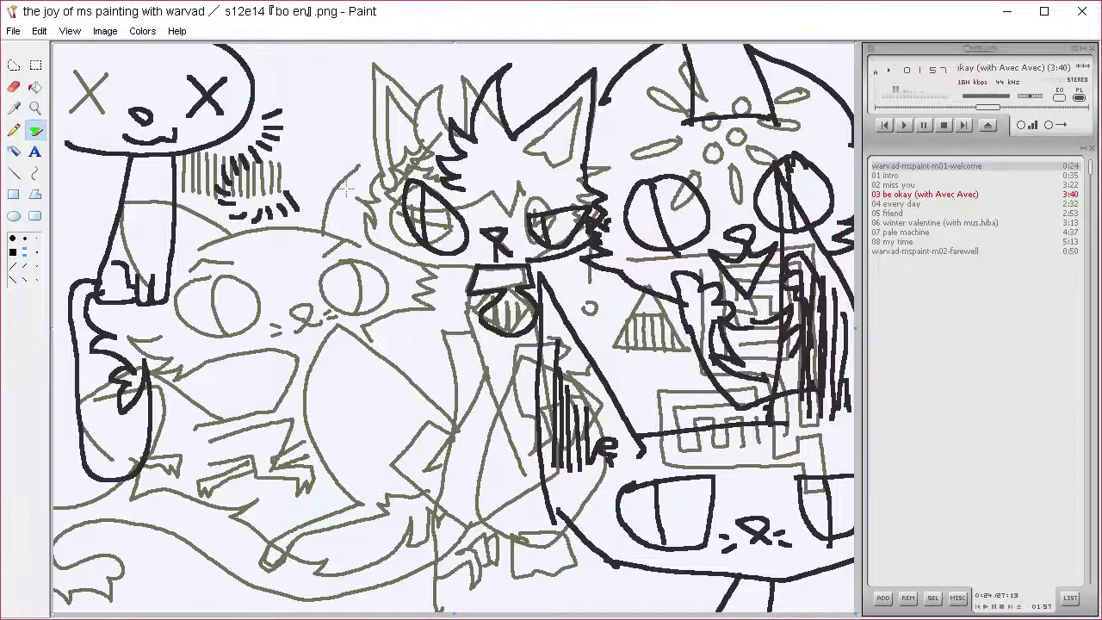
Paint ochre crosshatch patches above the second cat's head and on the haunch, and diagonal dashes down the first cat's chest.
mouse_move(303, 88)
mouse_down()
mouse_move(301, 131)
mouse_move(320, 136)
mouse_up()
mouse_move(294, 105)
mouse_down()
mouse_move(336, 101)
mouse_move(340, 115)
mouse_move(315, 175)
mouse_up()
mouse_move(324, 141)
mouse_down()
mouse_move(325, 176)
mouse_move(338, 175)
mouse_up()
mouse_move(299, 157)
mouse_down()
mouse_move(348, 151)
mouse_move(345, 162)
mouse_up()
drag(345, 366, 344, 406)
mouse_move(355, 368)
mouse_down()
mouse_move(355, 403)
mouse_move(367, 414)
mouse_move(381, 385)
mouse_up()
drag(328, 410, 381, 402)
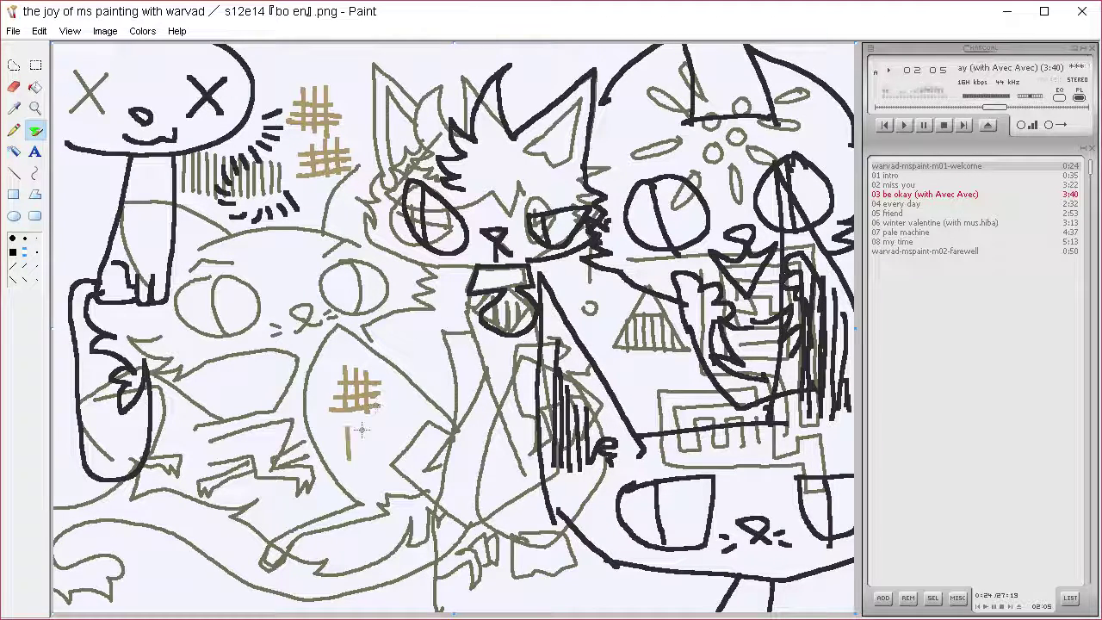
mouse_move(331, 448)
mouse_down()
mouse_move(372, 444)
mouse_move(362, 490)
mouse_move(378, 464)
mouse_move(395, 477)
mouse_move(387, 490)
mouse_up()
mouse_move(488, 353)
mouse_down()
mouse_move(504, 346)
mouse_move(488, 356)
mouse_move(497, 389)
mouse_up()
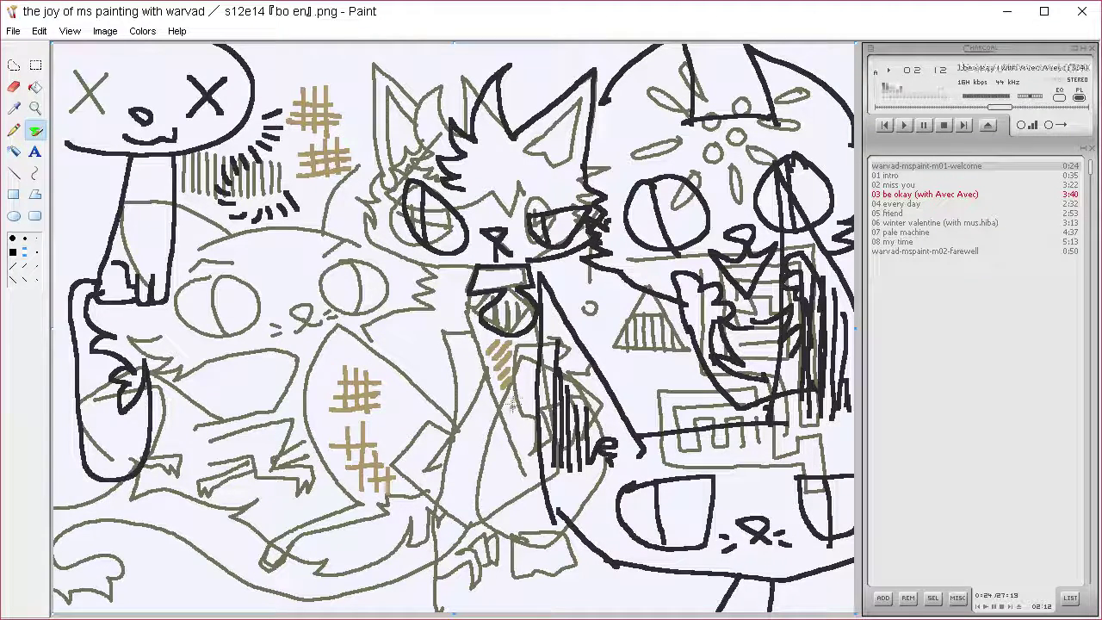
Change the brush colour to a mint green with RGB 78, 203, 177.
click(142, 31)
click(172, 49)
click(549, 413)
click(726, 271)
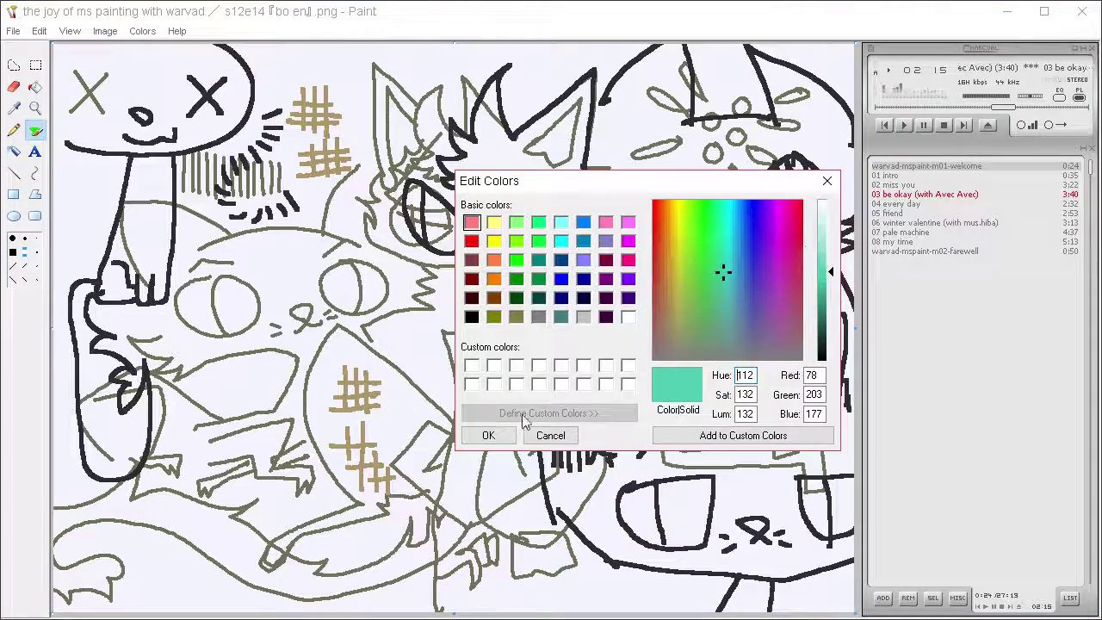
click(488, 435)
Paint a slanting row of short mint dashes and a trail of small mint dots beneath the striped triangle.
drag(596, 333, 599, 347)
drag(603, 337, 629, 386)
drag(633, 363, 636, 382)
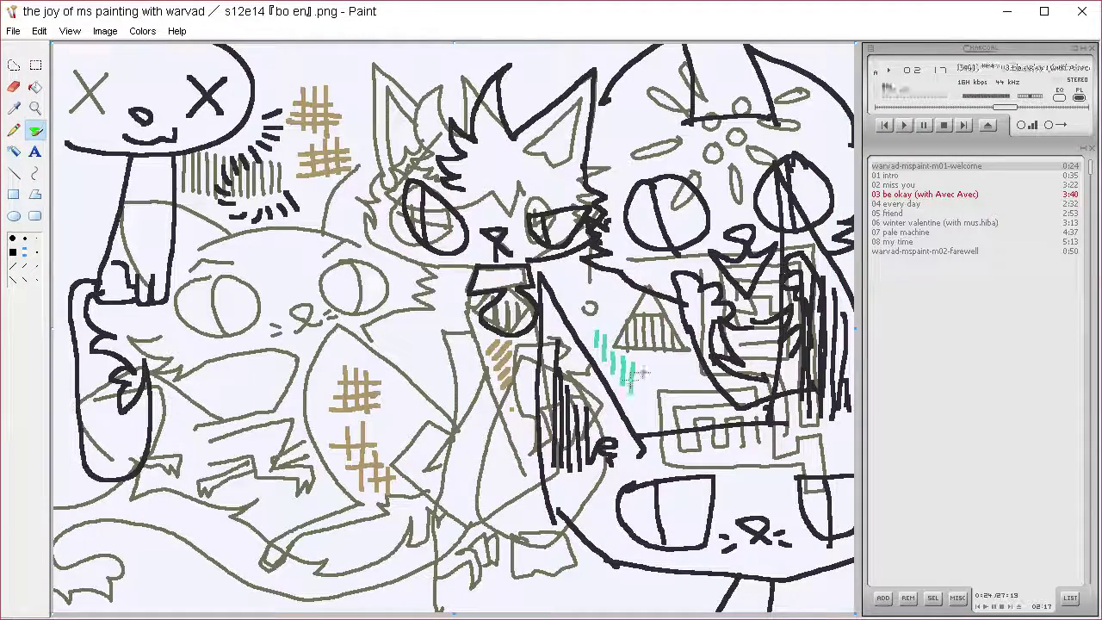
click(649, 366)
click(648, 388)
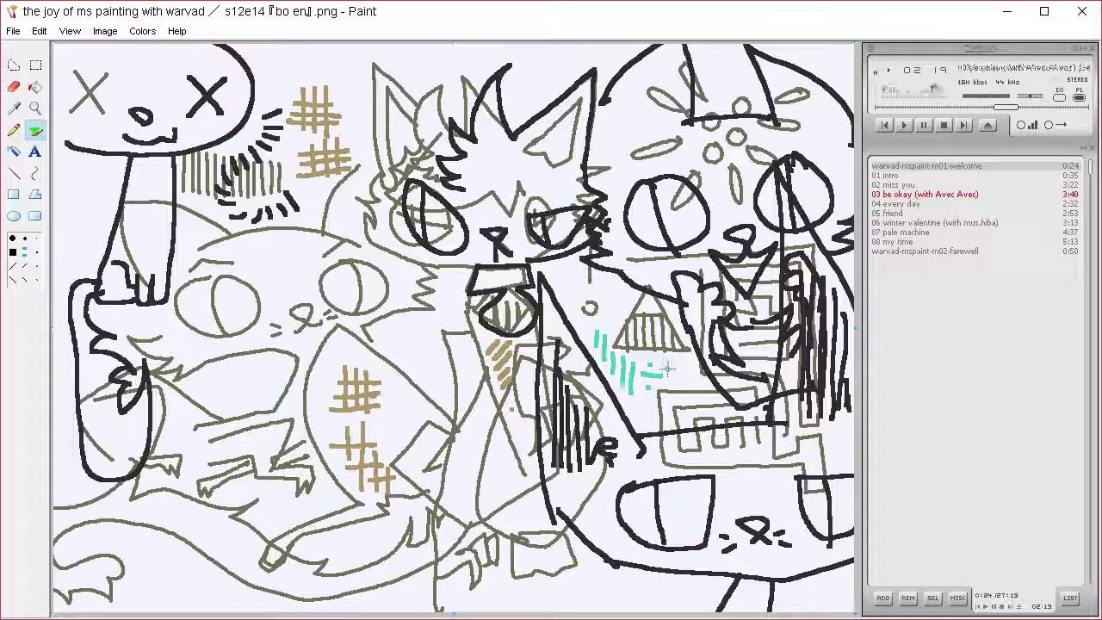
click(668, 367)
click(675, 373)
drag(665, 376, 675, 376)
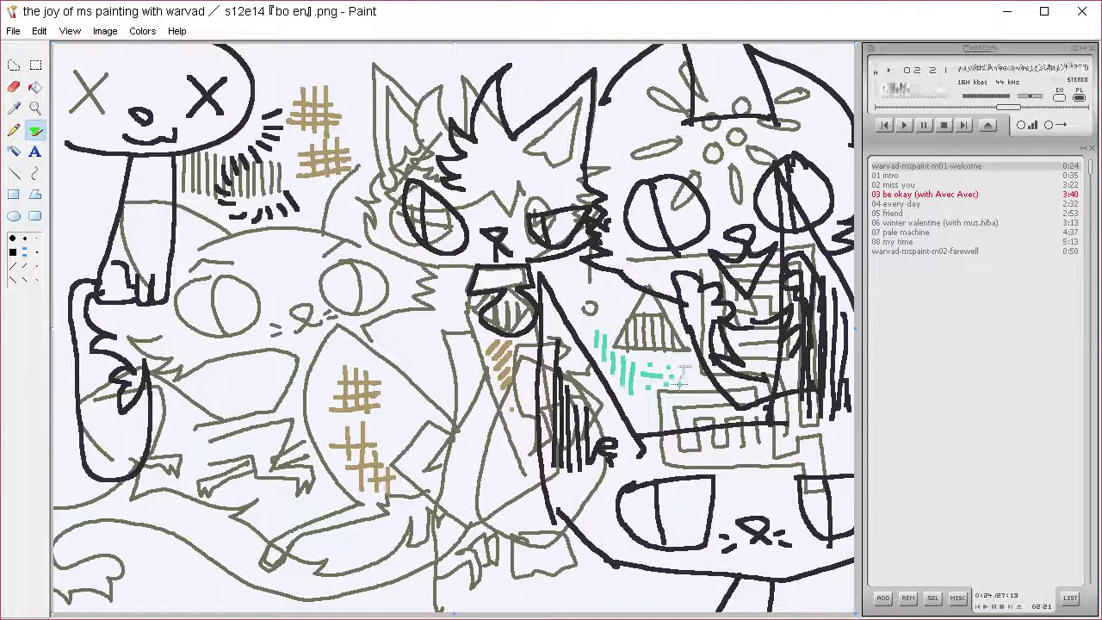
click(690, 384)
click(701, 384)
click(698, 372)
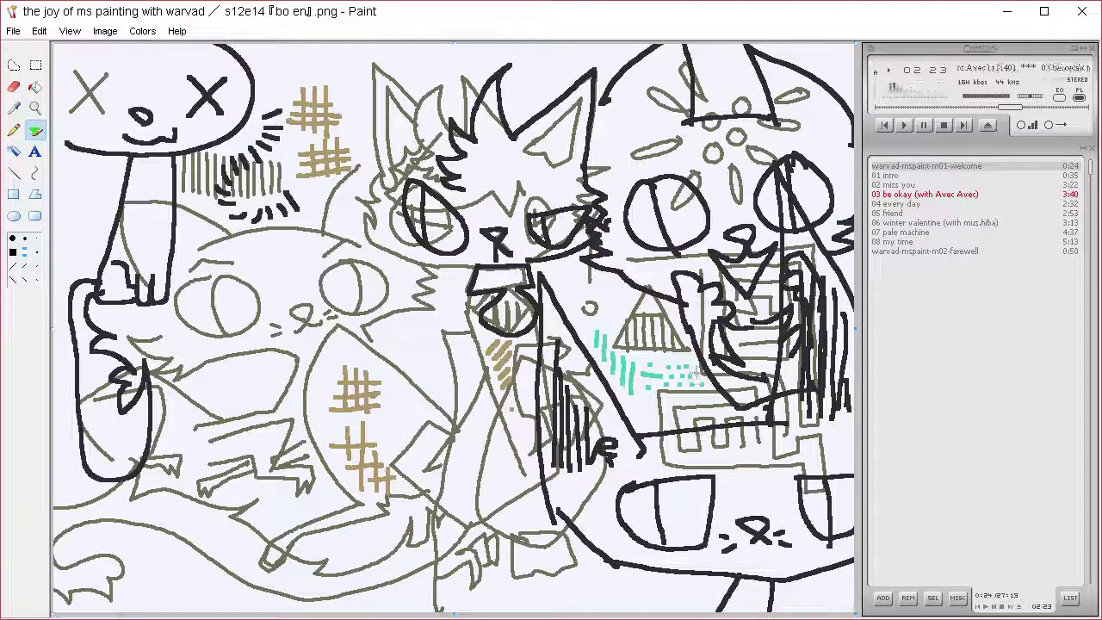
click(695, 362)
click(706, 366)
drag(714, 377, 727, 370)
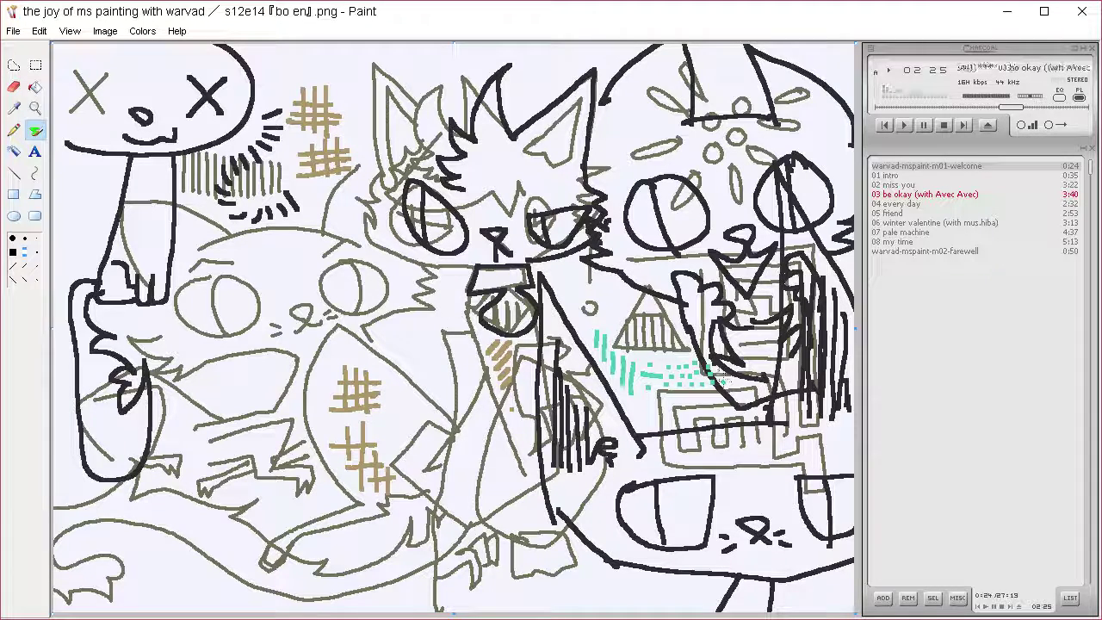
Add mint accents to the large upper-right cat: marks in its mouth, a stroke across one eye and a zigzag brow above the other.
drag(730, 264, 770, 255)
drag(627, 215, 705, 203)
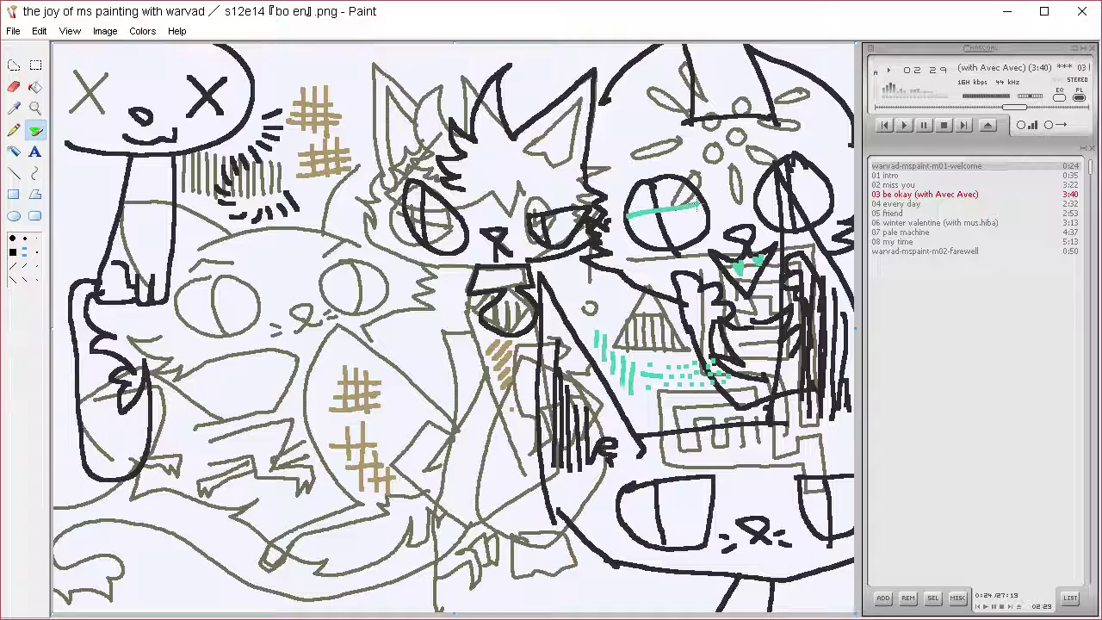
drag(750, 159, 831, 136)
Paint mint strokes over the second cat's ears and crown fur, along its chest outline and around its outstretched leg.
mouse_move(320, 231)
mouse_down()
mouse_move(362, 159)
mouse_move(320, 231)
mouse_up()
mouse_move(222, 237)
mouse_down()
mouse_move(324, 226)
mouse_move(203, 235)
mouse_move(226, 234)
mouse_up()
drag(159, 372, 310, 355)
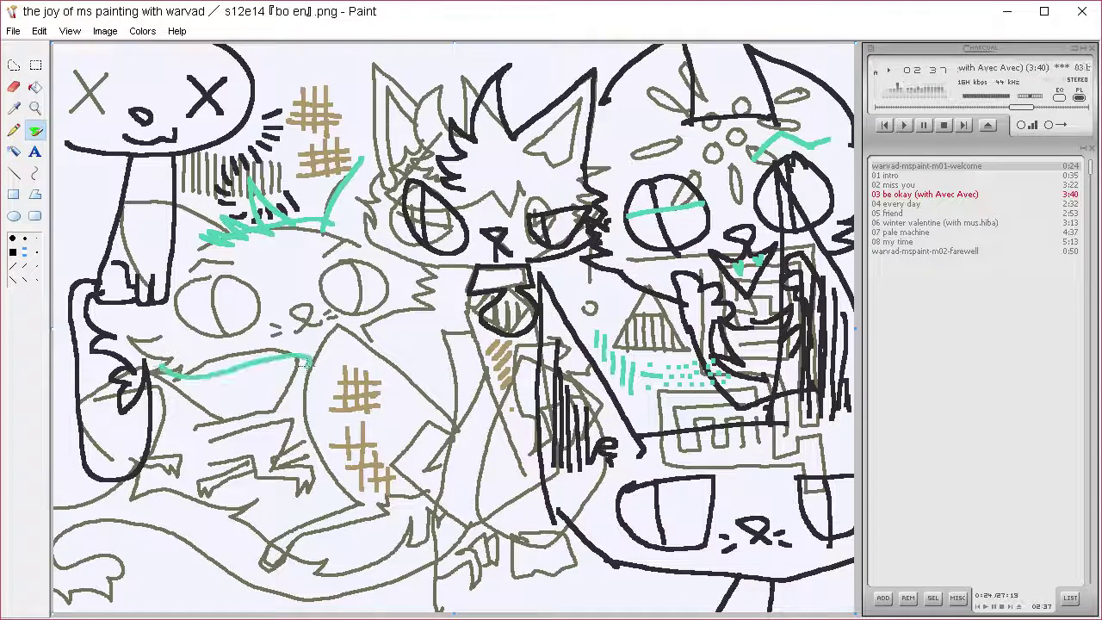
drag(280, 408, 312, 358)
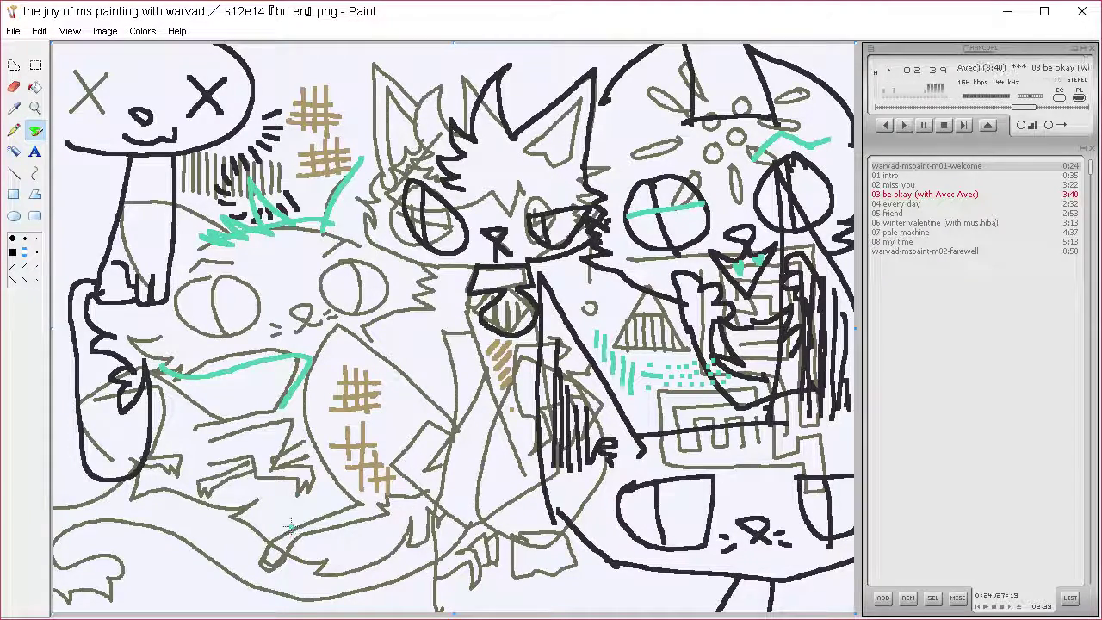
mouse_move(351, 508)
mouse_down()
mouse_move(260, 526)
mouse_move(260, 567)
mouse_move(366, 521)
mouse_up()
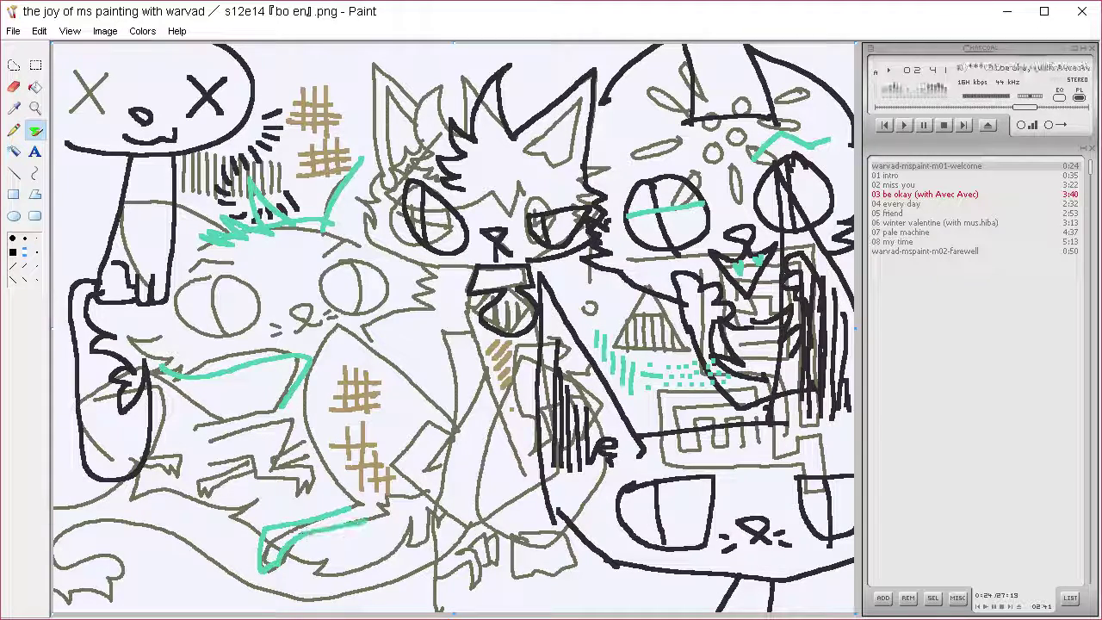
mouse_move(273, 527)
mouse_down()
mouse_move(274, 549)
mouse_move(285, 546)
mouse_up()
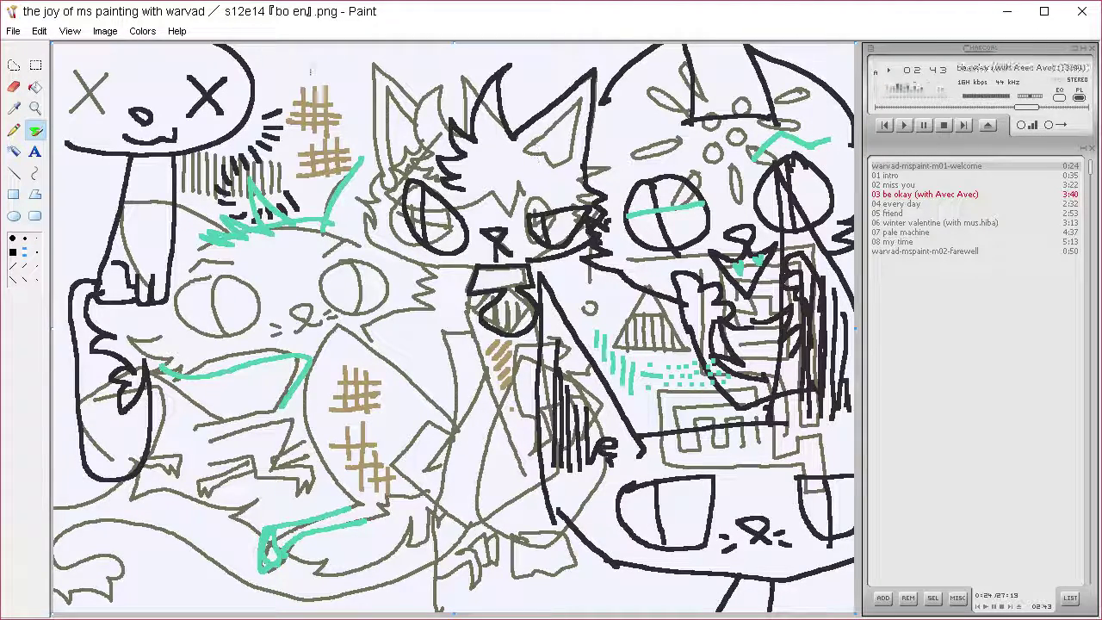
Change the brush colour to a crimson red.
click(142, 31)
click(177, 49)
click(594, 412)
drag(739, 288, 797, 256)
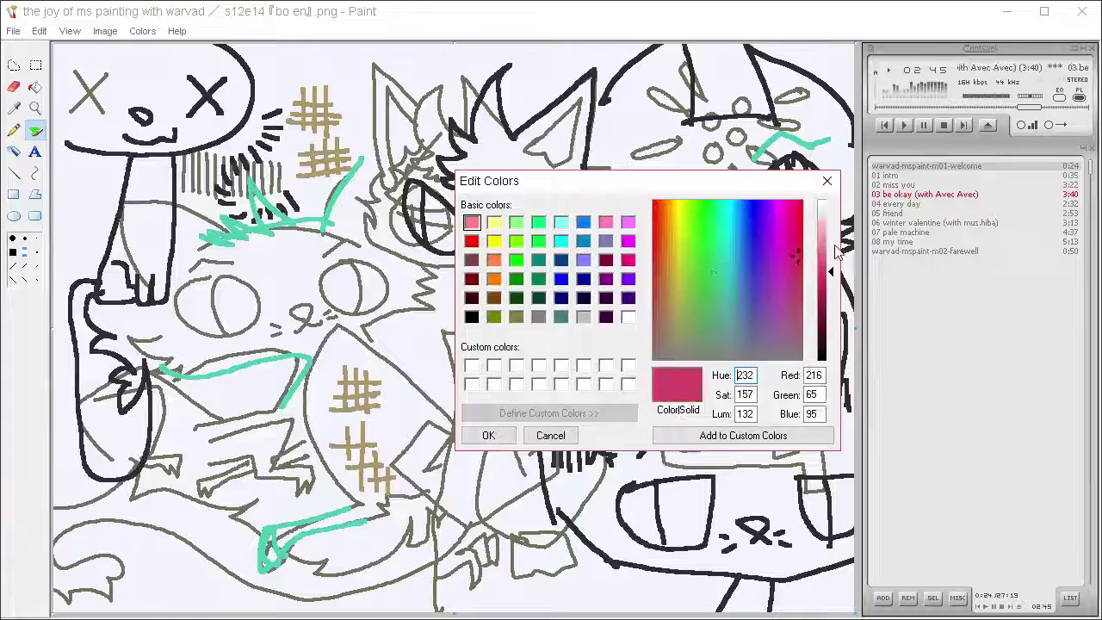
click(823, 246)
drag(829, 300, 826, 274)
click(512, 435)
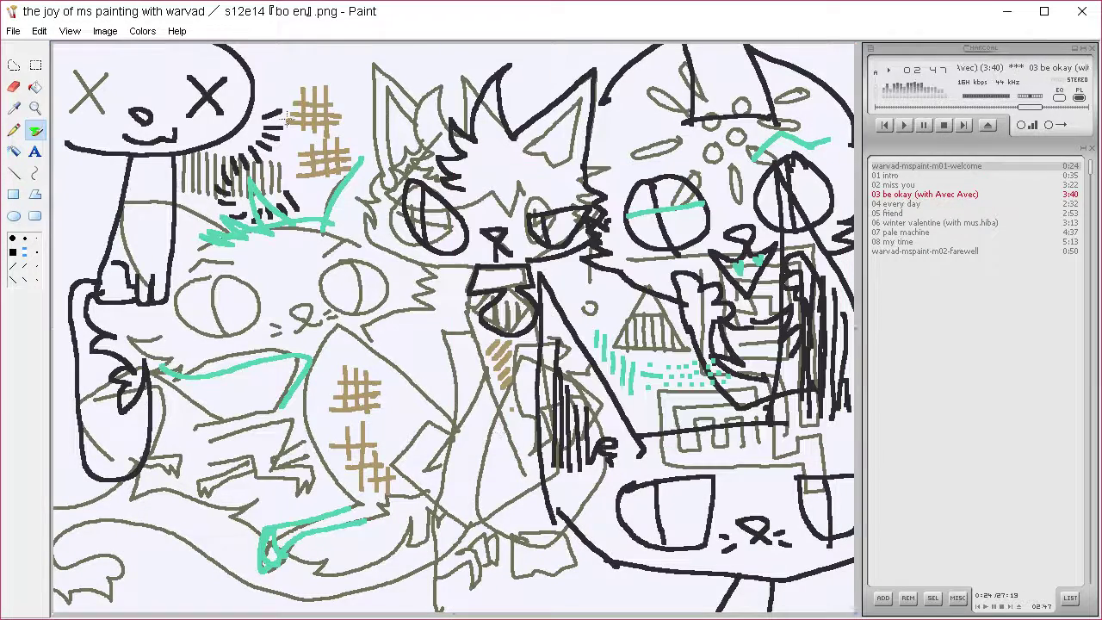
Paint a small crimson face with two X-shaped eyes and a curved mouth over the upper ochre crosshatch patch.
mouse_move(296, 57)
mouse_down()
mouse_move(267, 93)
mouse_move(338, 86)
mouse_move(334, 102)
mouse_up()
mouse_move(369, 55)
mouse_down()
mouse_move(396, 70)
mouse_move(396, 52)
mouse_up()
Sample the crimson as the fill colour and fill a jagged freeform shape over the first cat's collar.
click(16, 107)
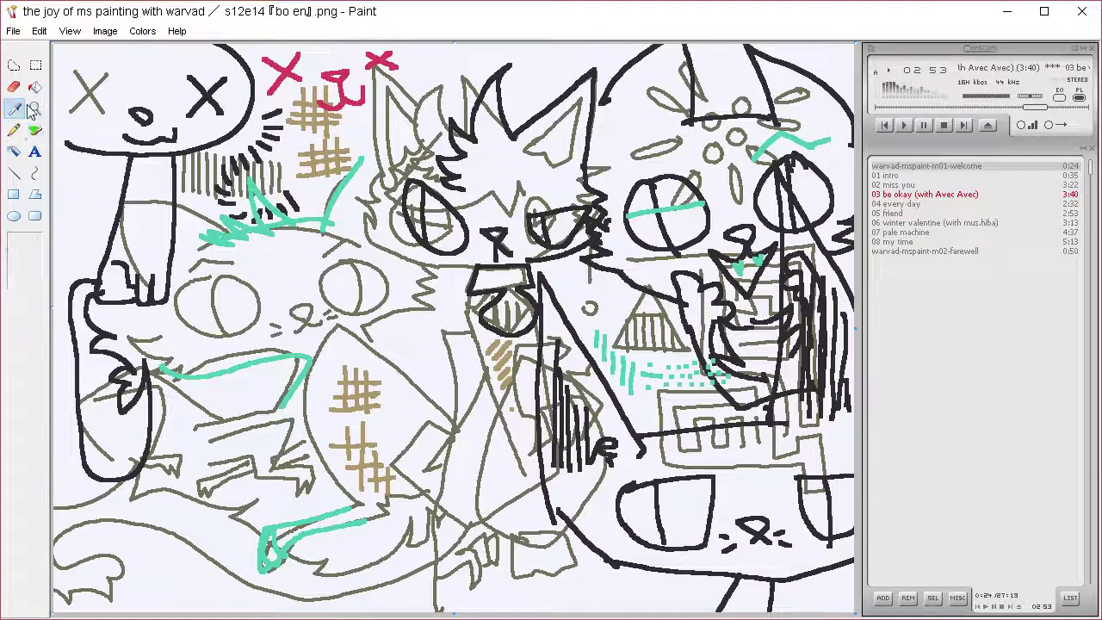
click(14, 65)
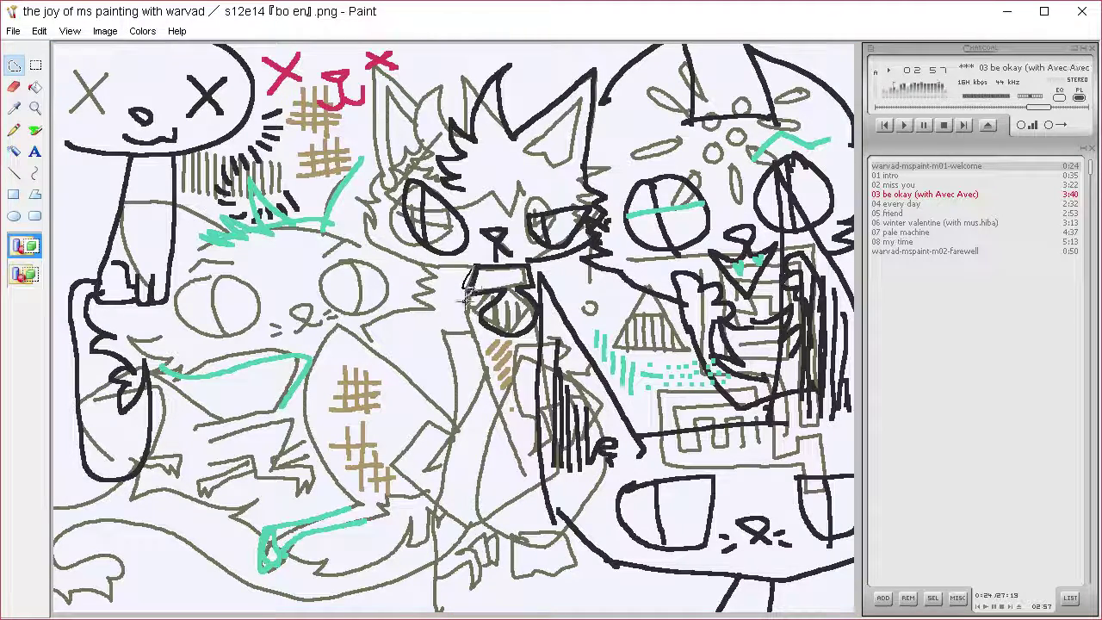
mouse_move(495, 292)
mouse_down()
mouse_move(521, 306)
mouse_move(547, 288)
mouse_move(529, 258)
mouse_move(490, 274)
mouse_up()
key(Delete)
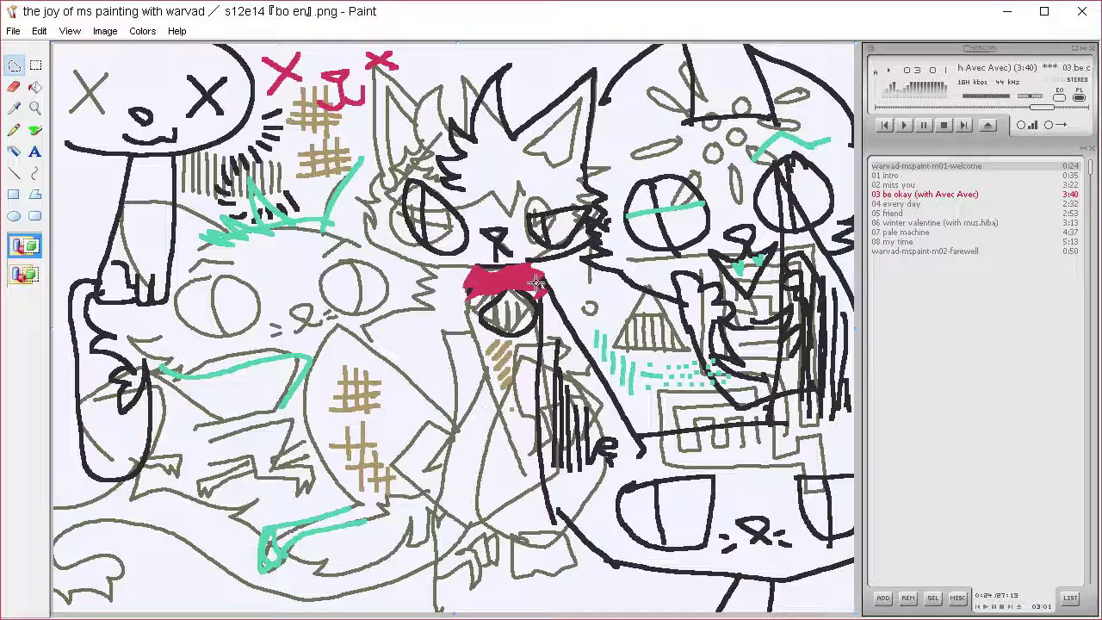
Fill a large crimson spiral over the second cat's face and body and a cluster of curled swirls beside the first cat.
mouse_move(536, 282)
mouse_down()
mouse_move(557, 321)
mouse_move(521, 426)
mouse_move(383, 460)
mouse_move(250, 371)
mouse_move(290, 254)
mouse_move(379, 296)
mouse_move(375, 347)
mouse_move(335, 357)
mouse_move(365, 331)
mouse_move(357, 302)
mouse_move(308, 298)
mouse_move(280, 346)
mouse_move(306, 384)
mouse_move(342, 384)
mouse_move(305, 354)
mouse_move(328, 320)
mouse_move(371, 325)
mouse_move(400, 379)
mouse_move(367, 401)
mouse_move(390, 356)
mouse_move(353, 331)
mouse_move(334, 345)
mouse_move(342, 403)
mouse_up()
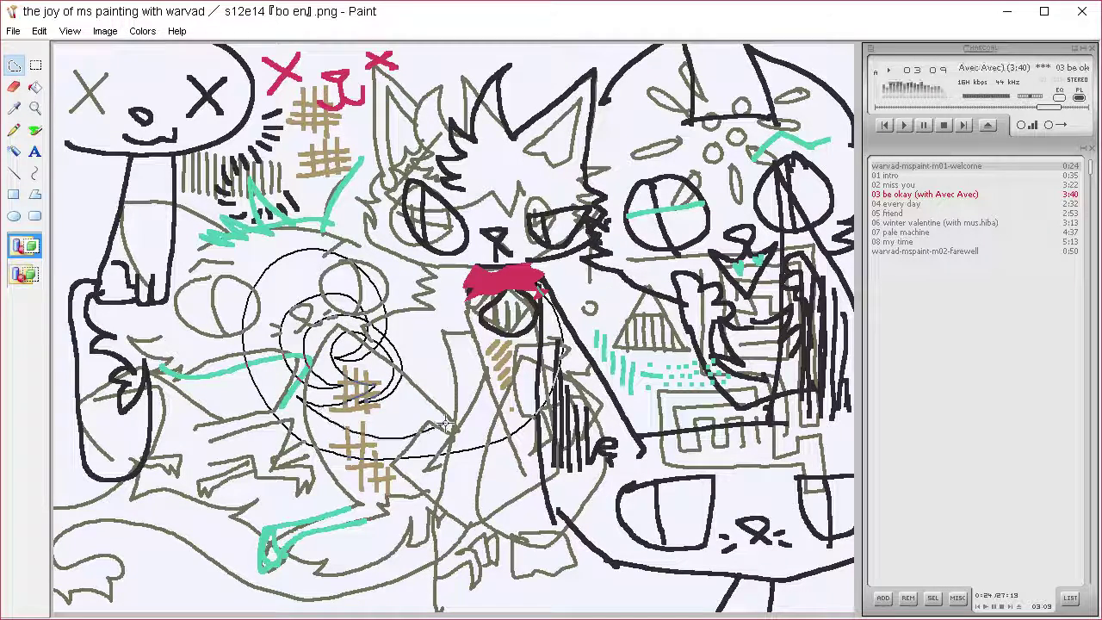
mouse_move(444, 422)
mouse_down()
mouse_move(468, 405)
mouse_move(468, 374)
mouse_move(484, 401)
mouse_move(464, 428)
mouse_move(508, 420)
mouse_move(539, 377)
mouse_move(547, 324)
mouse_move(541, 283)
mouse_up()
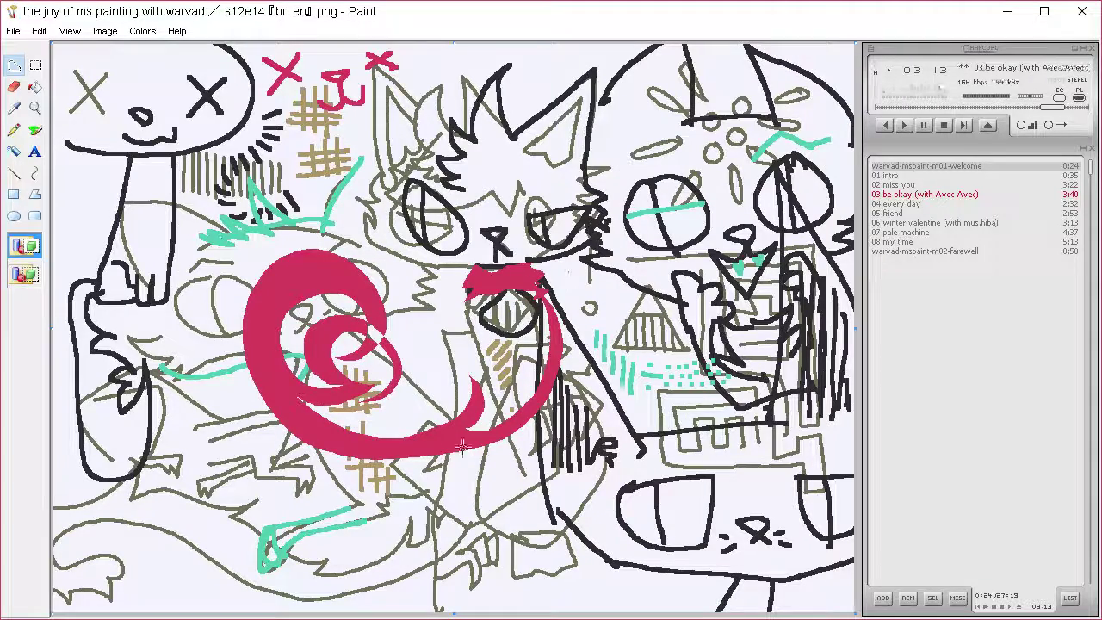
mouse_move(435, 438)
mouse_down()
mouse_move(434, 474)
mouse_move(611, 522)
mouse_move(665, 379)
mouse_move(601, 386)
mouse_move(618, 407)
mouse_move(649, 391)
mouse_move(649, 464)
mouse_move(580, 501)
mouse_move(539, 488)
mouse_move(577, 495)
mouse_up()
mouse_move(539, 450)
mouse_down()
mouse_move(565, 469)
mouse_move(561, 451)
mouse_move(574, 482)
mouse_move(535, 477)
mouse_move(538, 428)
mouse_move(591, 439)
mouse_move(625, 484)
mouse_move(649, 467)
mouse_move(623, 419)
mouse_move(625, 449)
mouse_move(628, 432)
mouse_move(638, 451)
mouse_move(666, 338)
mouse_up()
mouse_move(704, 392)
mouse_down()
mouse_move(696, 476)
mouse_move(721, 465)
mouse_move(725, 340)
mouse_move(667, 279)
mouse_move(577, 321)
mouse_move(510, 378)
mouse_move(523, 352)
mouse_move(504, 487)
mouse_move(552, 518)
mouse_move(482, 508)
mouse_move(444, 435)
mouse_up()
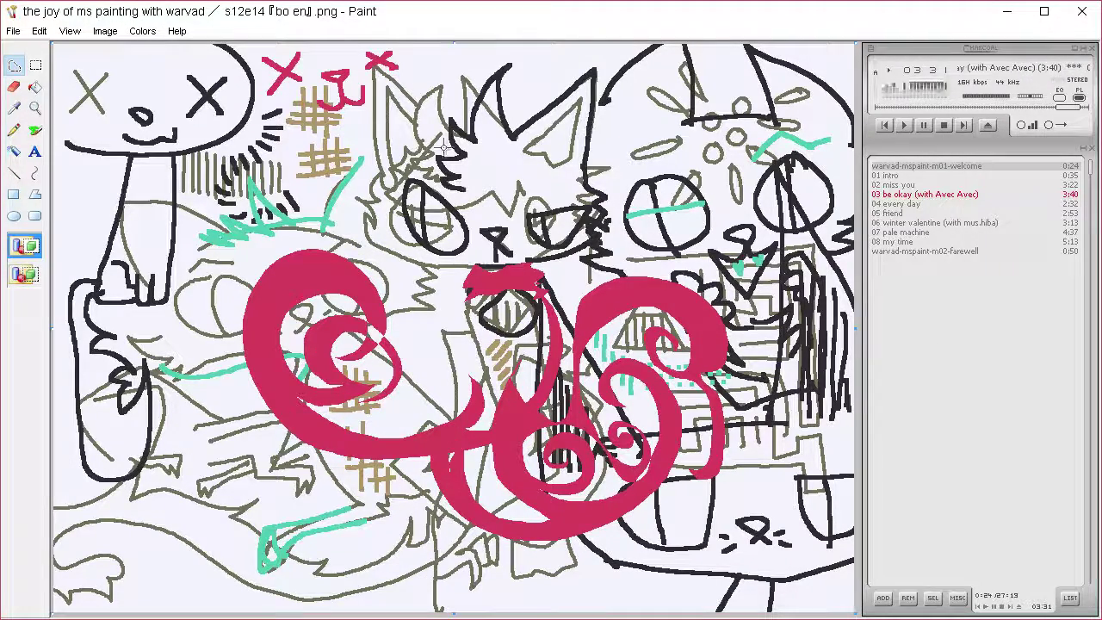
Fill the first cat's right-hand eye as a crimson circle with a spiked outer corner, and fill its nose and mouth.
drag(575, 193, 558, 196)
key(Delete)
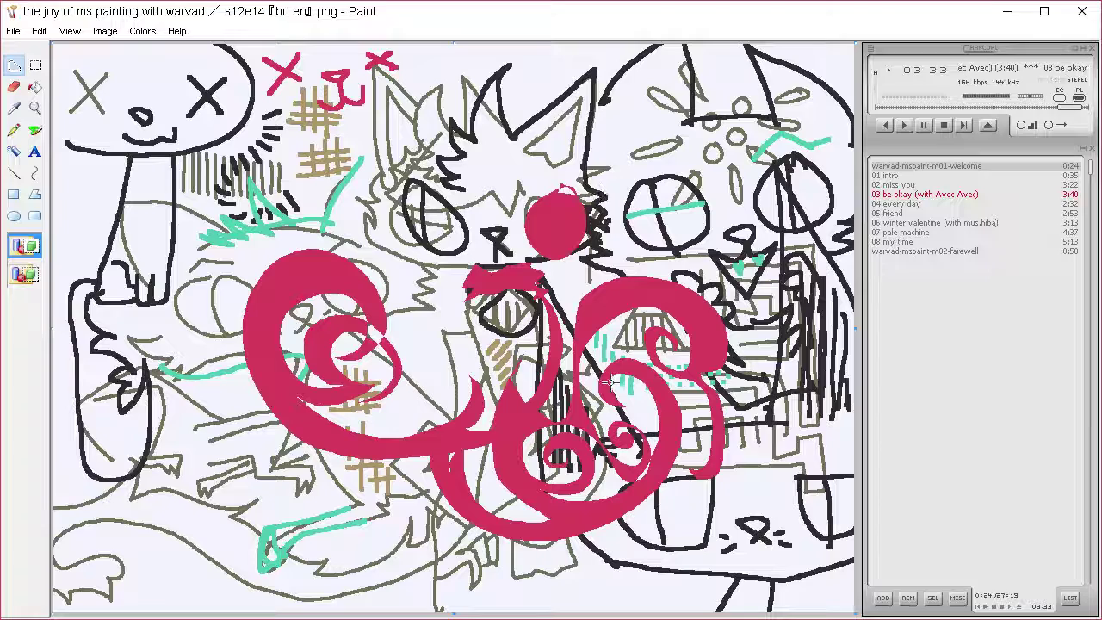
mouse_move(564, 199)
mouse_down()
mouse_move(579, 203)
mouse_move(543, 240)
mouse_move(567, 220)
mouse_up()
key(Delete)
key(Delete)
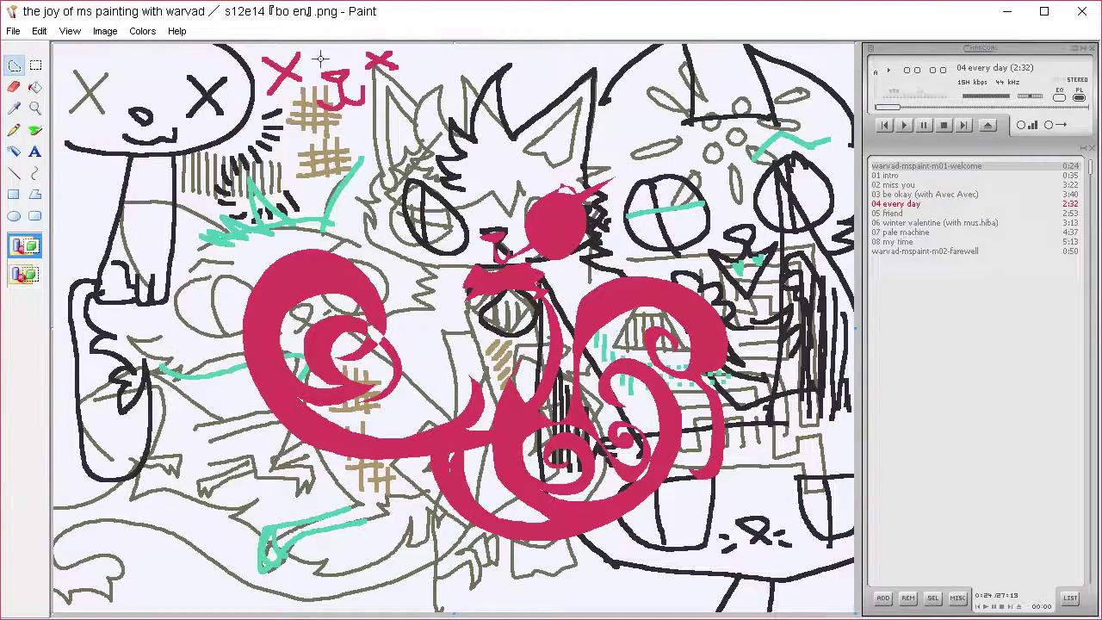
Change the drawing colour to a dark maroon.
click(142, 31)
click(176, 45)
click(546, 411)
click(822, 346)
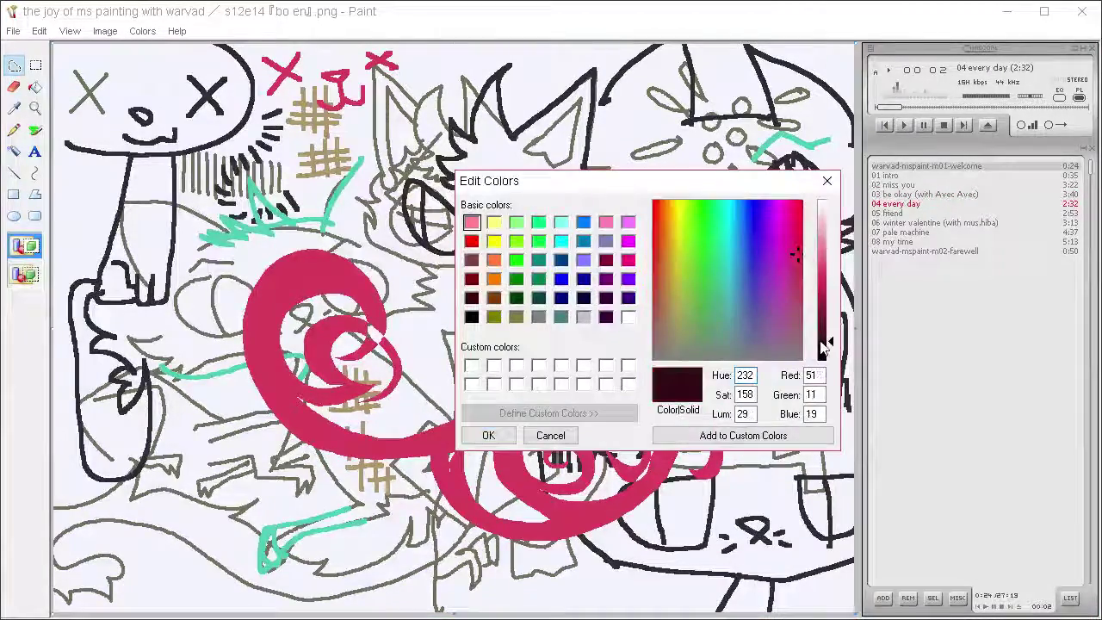
drag(831, 344, 831, 320)
drag(793, 315, 796, 310)
click(493, 437)
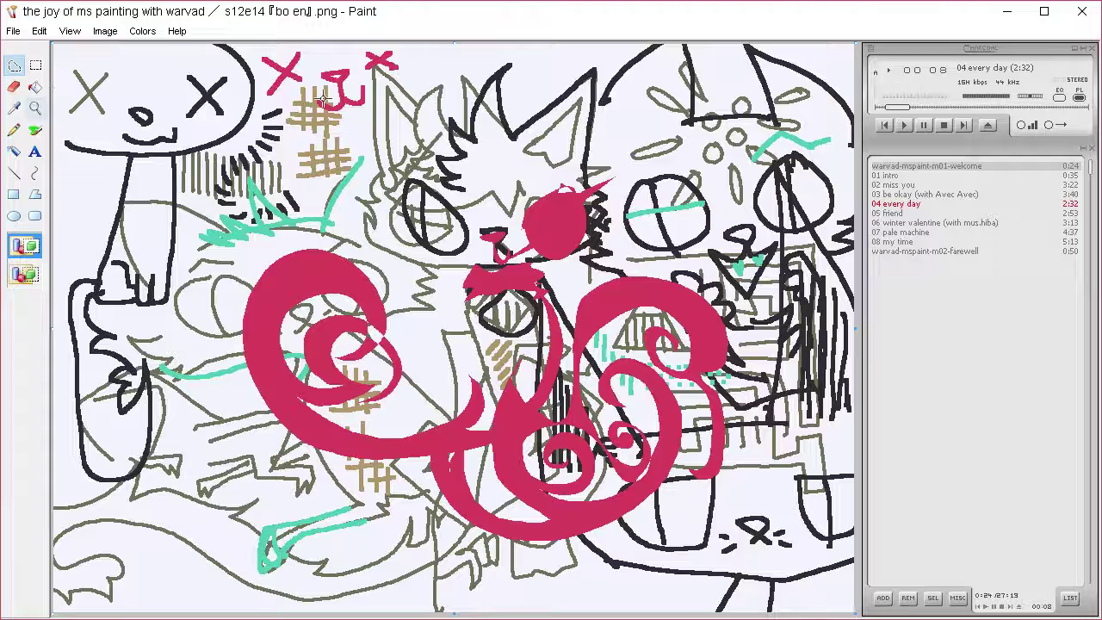
Sample the crimson from the finished eye and fill the first cat's other eye with a pointed outer corner.
click(14, 107)
click(555, 217)
click(35, 129)
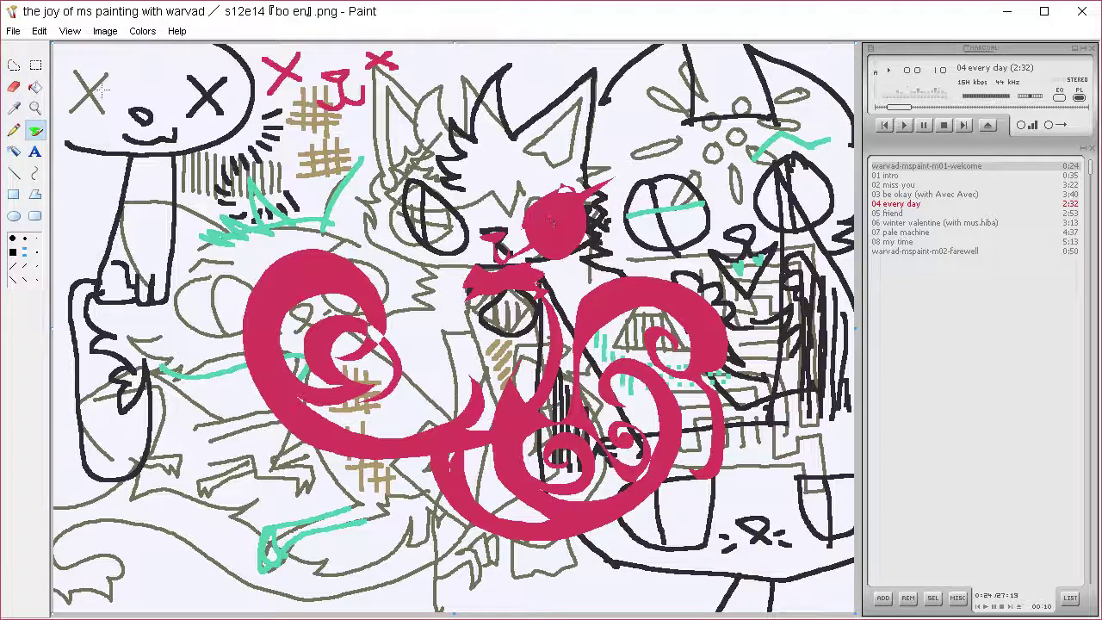
click(14, 64)
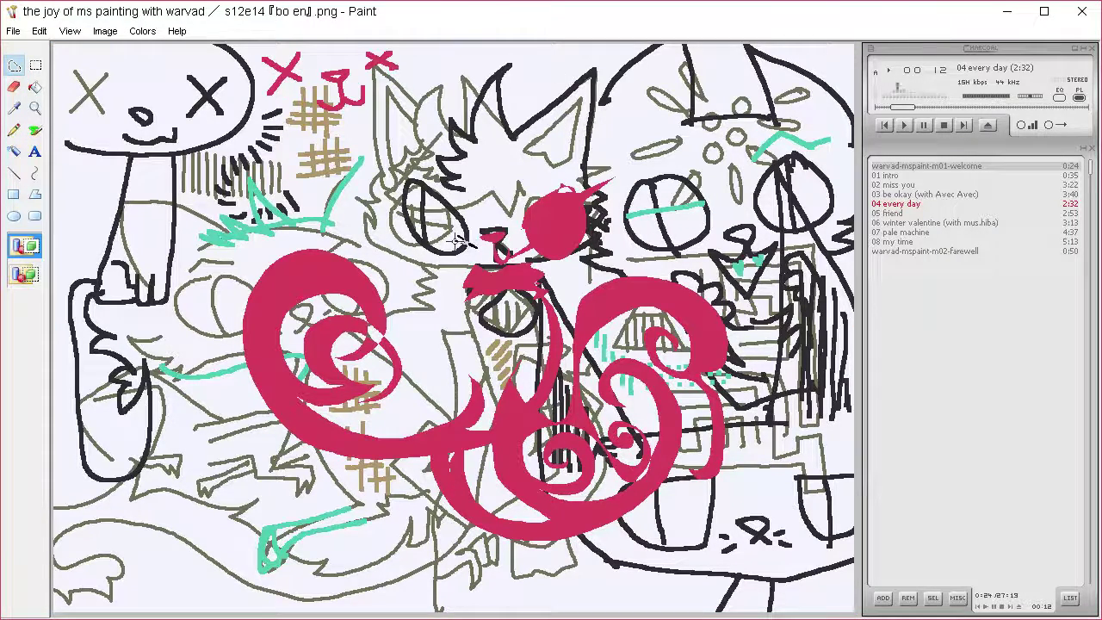
mouse_move(428, 247)
mouse_down()
mouse_move(396, 231)
mouse_move(374, 201)
mouse_move(473, 225)
mouse_up()
key(Delete)
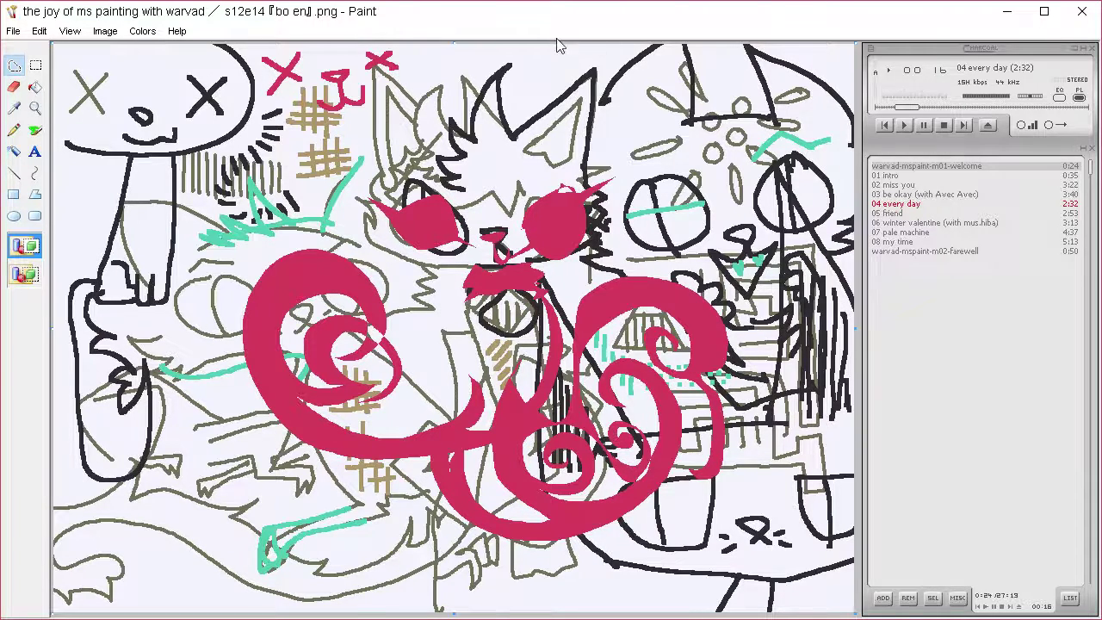
Fill the insides of both of the first cat's ears with crimson freeform shapes with ragged lower edges.
mouse_move(519, 149)
mouse_down()
mouse_move(586, 90)
mouse_move(571, 163)
mouse_move(522, 143)
mouse_up()
key(Delete)
mouse_move(414, 125)
mouse_down()
mouse_move(385, 79)
mouse_move(402, 170)
mouse_move(415, 128)
mouse_up()
key(Delete)
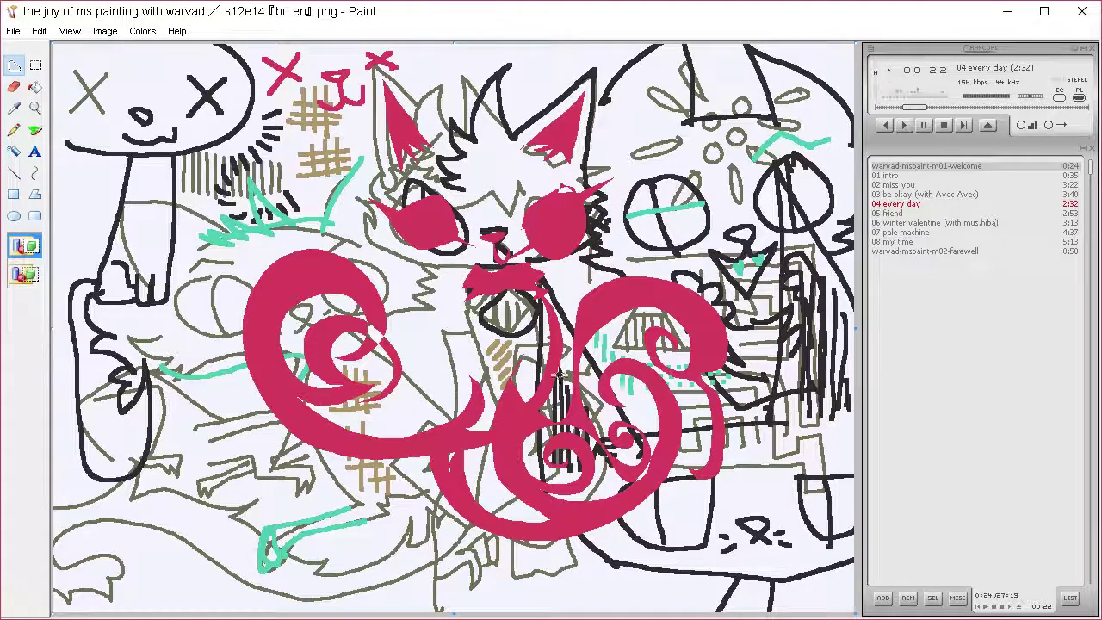
Fill crimson spiky fur on the first cat's chest and side and a tapered limb running into the large spiral.
mouse_move(488, 278)
mouse_down()
mouse_move(477, 372)
mouse_move(489, 371)
mouse_move(487, 388)
mouse_move(516, 399)
mouse_up()
key(Delete)
mouse_move(482, 329)
mouse_down()
mouse_move(428, 317)
mouse_move(450, 365)
mouse_move(444, 393)
mouse_move(461, 403)
mouse_move(448, 392)
mouse_move(482, 331)
mouse_up()
key(Delete)
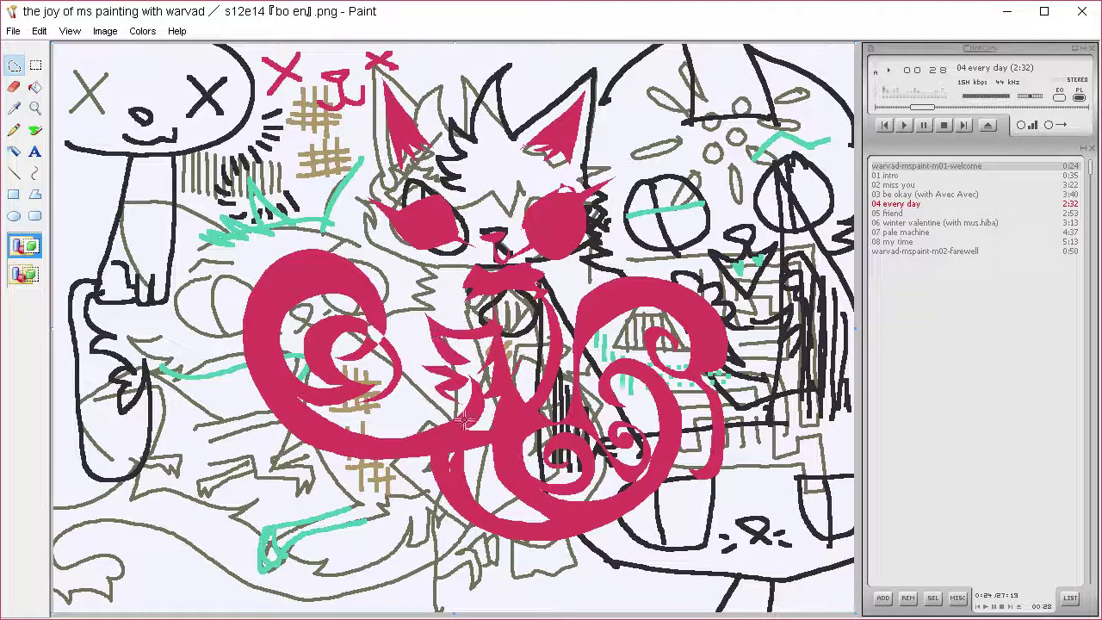
mouse_move(465, 420)
mouse_down()
mouse_move(350, 324)
mouse_move(328, 428)
mouse_move(354, 445)
mouse_move(332, 396)
mouse_move(359, 355)
mouse_move(461, 417)
mouse_up()
key(Delete)
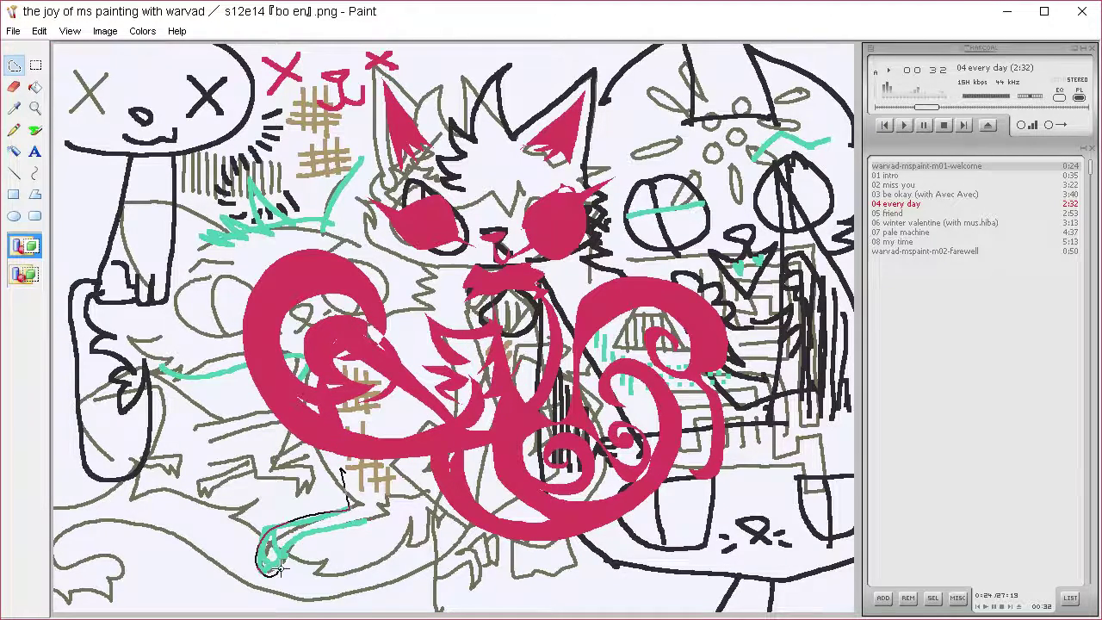
Fill a crimson hind leg with a rounded foot and ragged fur below the large spiral, over the mint-outlined leg.
mouse_move(277, 566)
mouse_down()
mouse_move(305, 535)
mouse_move(419, 503)
mouse_up()
drag(330, 470, 336, 479)
key(Delete)
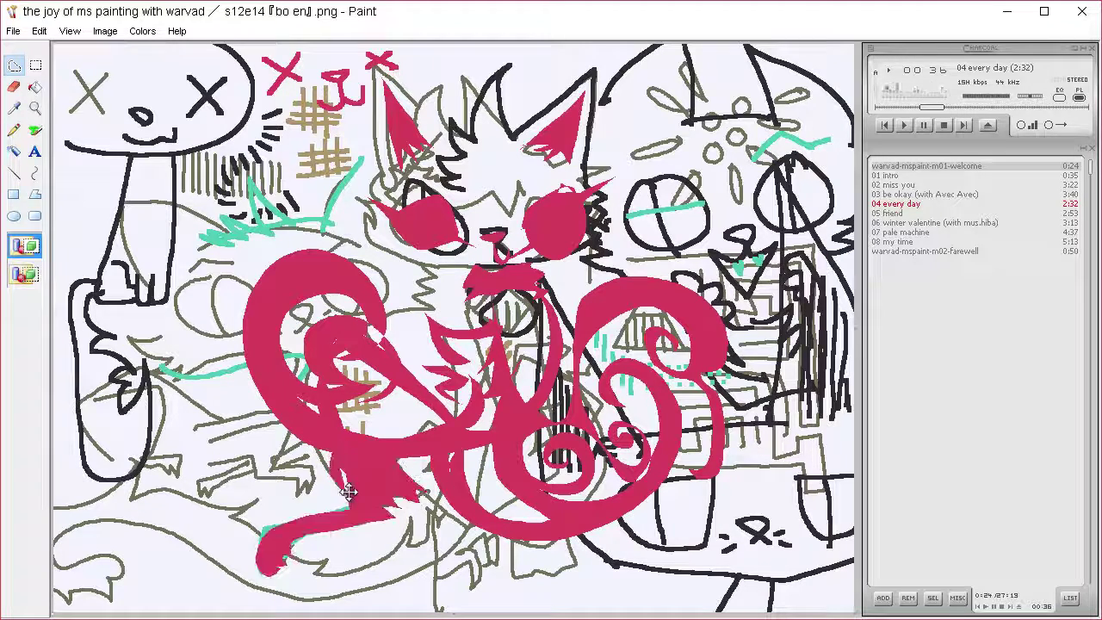
Fill a thick crimson curled tail sweeping across the canvas's lower left and a rounded-toed paw below the swirls.
mouse_move(435, 515)
mouse_down()
mouse_move(396, 565)
mouse_move(345, 568)
mouse_move(189, 411)
mouse_move(93, 501)
mouse_move(173, 564)
mouse_move(191, 539)
mouse_move(145, 546)
mouse_move(118, 484)
mouse_up()
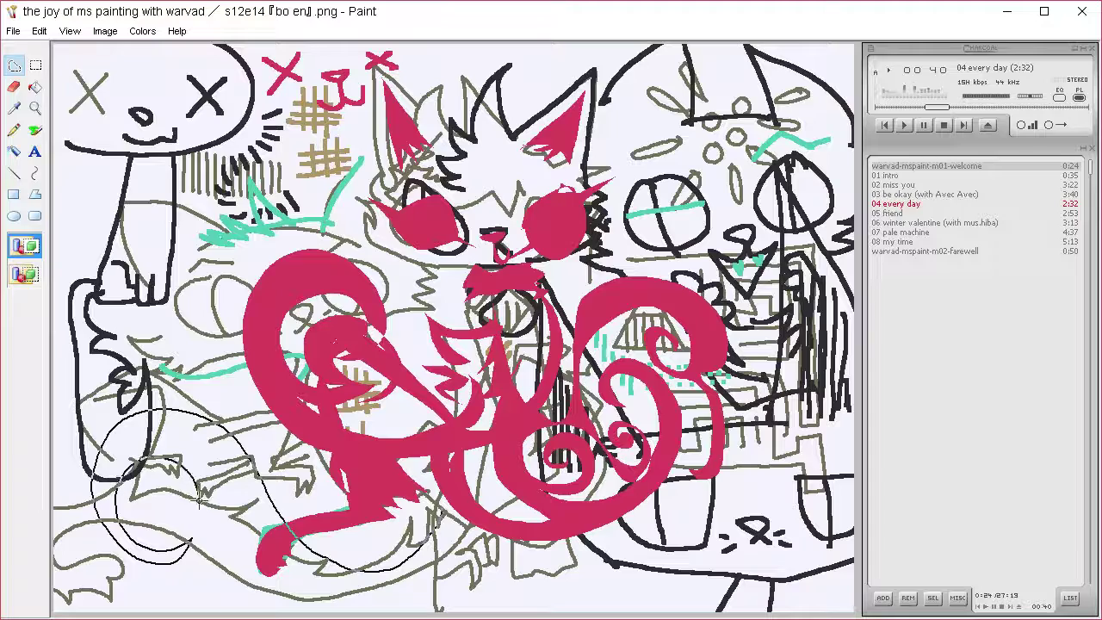
mouse_move(200, 500)
mouse_down()
mouse_move(150, 503)
mouse_move(207, 539)
mouse_move(254, 593)
mouse_move(332, 592)
mouse_move(308, 600)
mouse_move(358, 605)
mouse_move(408, 575)
mouse_move(394, 605)
mouse_move(439, 575)
mouse_move(449, 507)
mouse_up()
key(Delete)
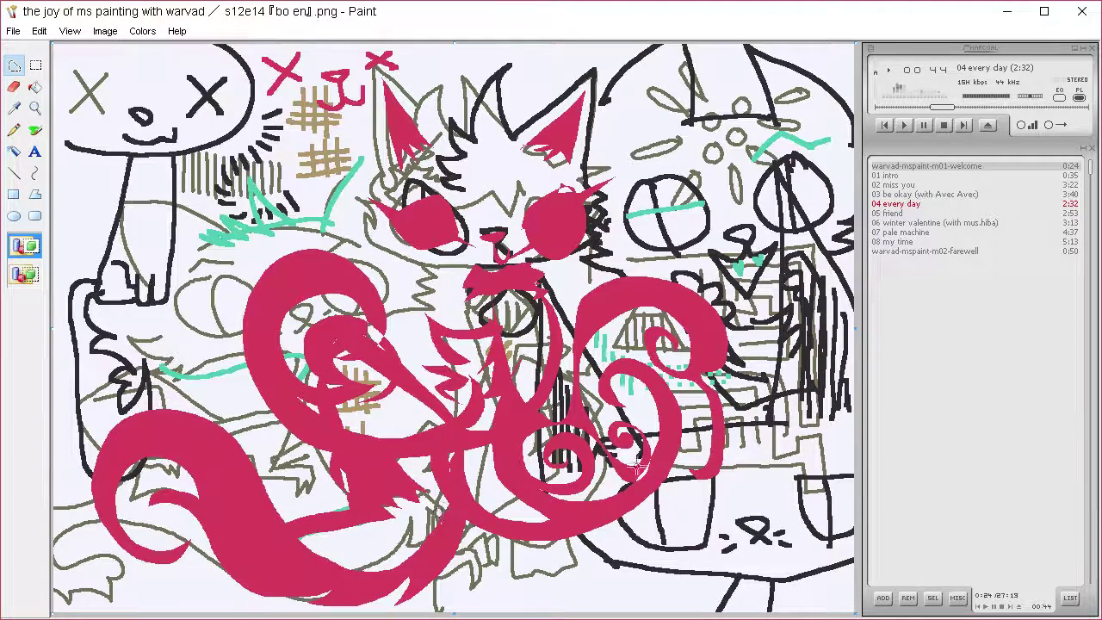
mouse_move(508, 546)
mouse_down()
mouse_move(514, 573)
mouse_move(532, 562)
mouse_move(560, 569)
mouse_move(584, 545)
mouse_move(541, 527)
mouse_up()
key(Delete)
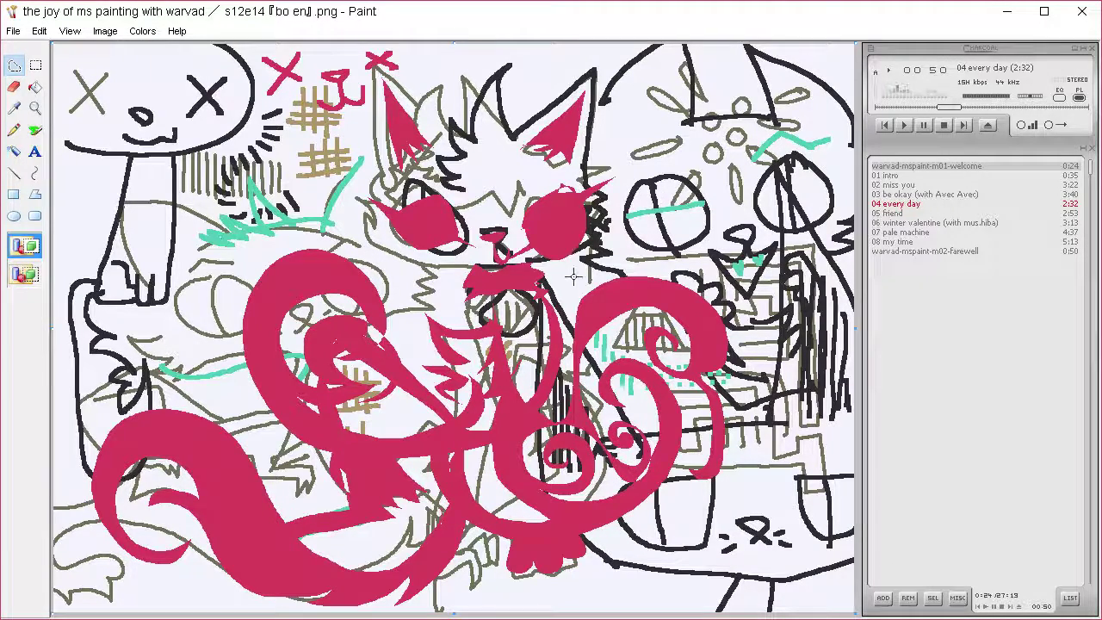
Fill crimson spiky fur tufts below both of the first cat's cheeks, with a tapered strip running down into the swirls.
mouse_move(565, 293)
mouse_down()
mouse_move(568, 260)
mouse_move(622, 250)
mouse_move(599, 261)
mouse_move(636, 266)
mouse_move(599, 273)
mouse_move(624, 286)
mouse_move(577, 287)
mouse_move(573, 343)
mouse_move(567, 294)
mouse_up()
key(Delete)
mouse_move(736, 120)
mouse_down()
mouse_move(433, 257)
mouse_move(375, 266)
mouse_move(390, 259)
mouse_move(355, 234)
mouse_move(384, 248)
mouse_move(370, 223)
mouse_move(397, 251)
mouse_move(427, 252)
mouse_move(474, 278)
mouse_up()
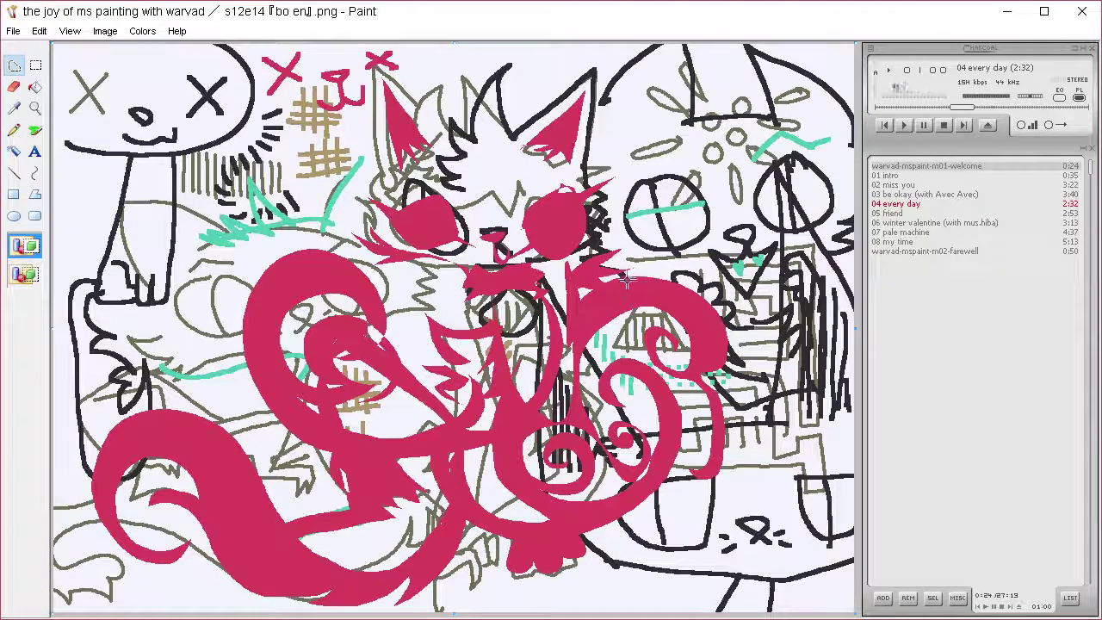
Fill a crimson branch rising from the large swirl toward the second cat's face, with small spiral curls branching off it.
mouse_move(706, 227)
mouse_down()
mouse_move(657, 209)
mouse_move(696, 188)
mouse_move(743, 224)
mouse_move(726, 263)
mouse_move(704, 271)
mouse_move(769, 275)
mouse_move(783, 340)
mouse_up()
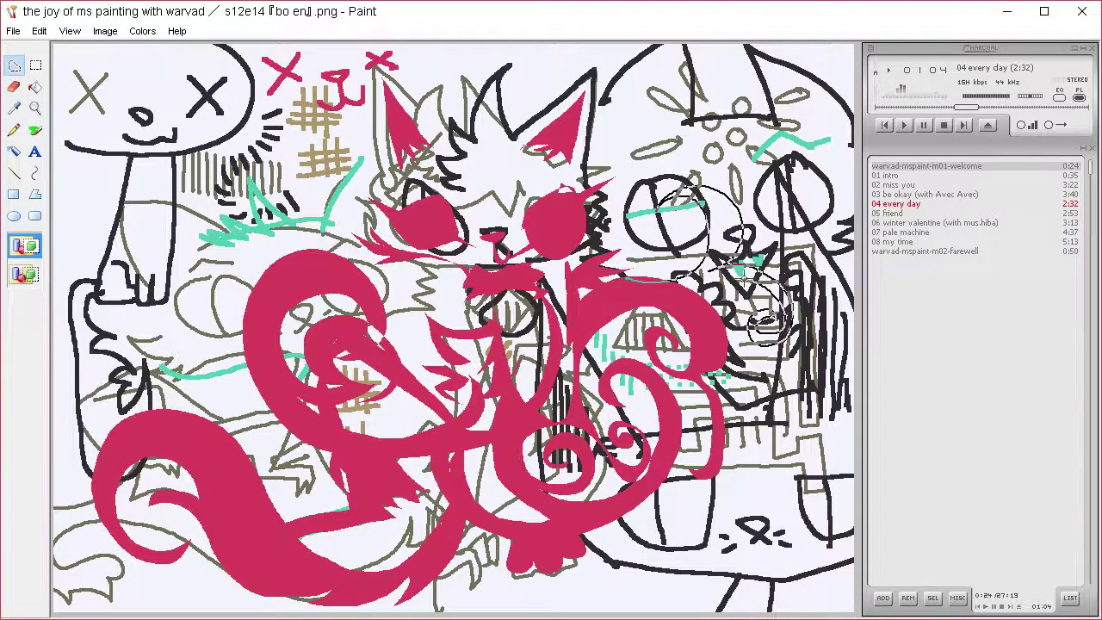
drag(744, 277, 713, 307)
key(Delete)
mouse_move(739, 234)
mouse_down()
mouse_move(783, 172)
mouse_move(756, 196)
mouse_move(779, 173)
mouse_move(741, 177)
mouse_move(758, 222)
mouse_move(733, 262)
mouse_up()
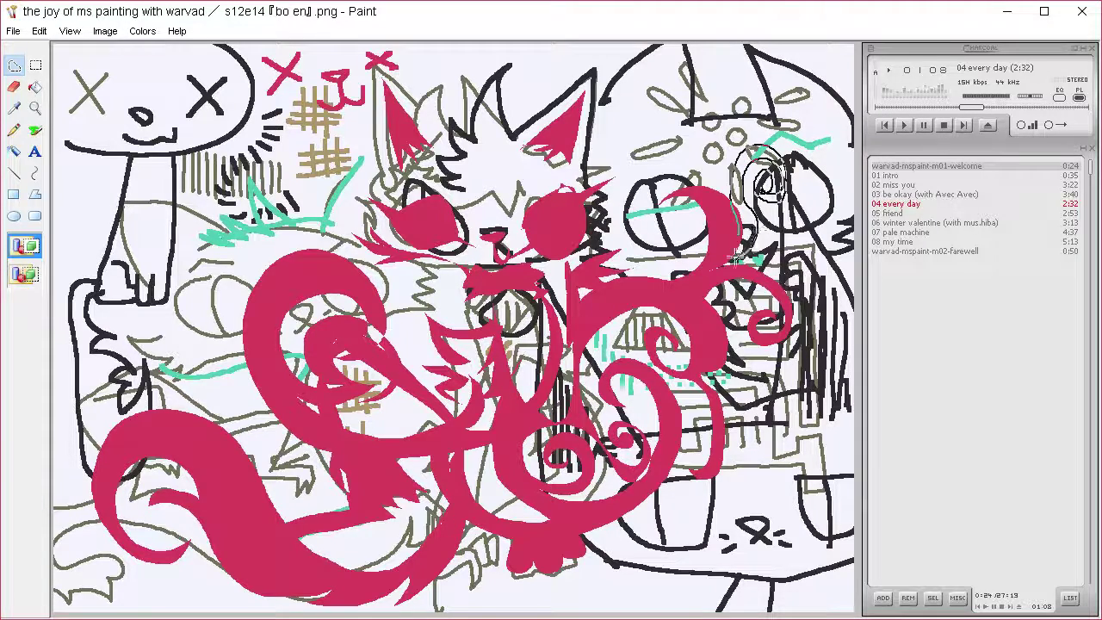
key(Delete)
Fill two crimson curls extending the branch upward across the second cat's forehead, one on each side.
mouse_move(737, 209)
mouse_down()
mouse_move(718, 136)
mouse_move(686, 123)
mouse_move(646, 145)
mouse_move(722, 176)
mouse_move(723, 204)
mouse_up()
key(Delete)
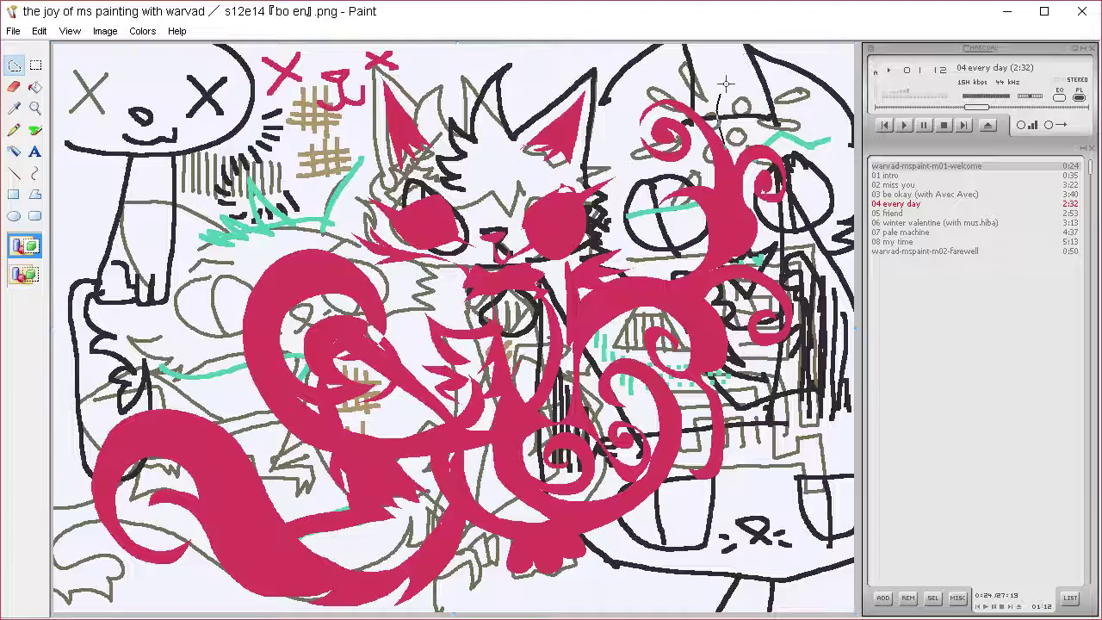
mouse_move(725, 83)
mouse_down()
mouse_move(751, 124)
mouse_move(749, 104)
mouse_move(737, 83)
mouse_move(735, 174)
mouse_up()
key(Delete)
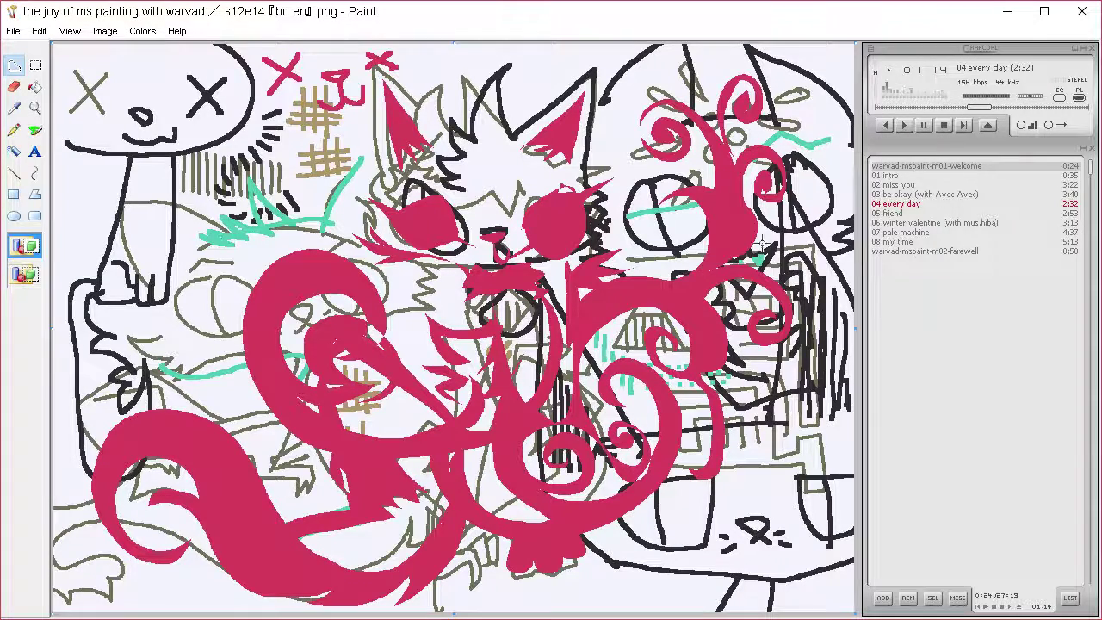
Fill three large crimson spirals down the canvas's right side, branching off the existing swirls over the black-outlined cats.
mouse_move(762, 244)
mouse_down()
mouse_move(732, 249)
mouse_move(838, 272)
mouse_move(778, 244)
mouse_move(798, 296)
mouse_move(859, 257)
mouse_move(825, 204)
mouse_move(743, 225)
mouse_up()
key(Delete)
mouse_move(733, 317)
mouse_down()
mouse_move(763, 454)
mouse_move(820, 385)
mouse_move(769, 413)
mouse_move(803, 395)
mouse_move(787, 408)
mouse_move(797, 384)
mouse_move(809, 411)
mouse_move(753, 391)
mouse_move(839, 396)
mouse_move(789, 460)
mouse_move(739, 436)
mouse_move(722, 333)
mouse_up()
key(Delete)
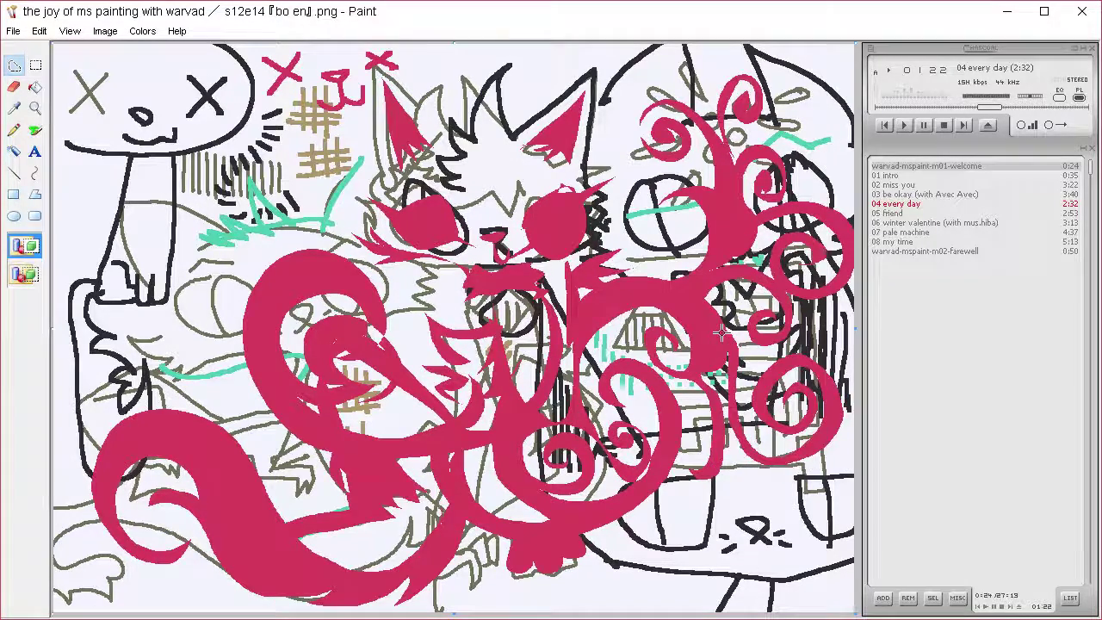
mouse_move(747, 459)
mouse_down()
mouse_move(779, 515)
mouse_move(717, 517)
mouse_move(747, 527)
mouse_move(726, 537)
mouse_move(750, 480)
mouse_move(798, 544)
mouse_move(709, 572)
mouse_move(672, 498)
mouse_move(754, 441)
mouse_up()
key(Delete)
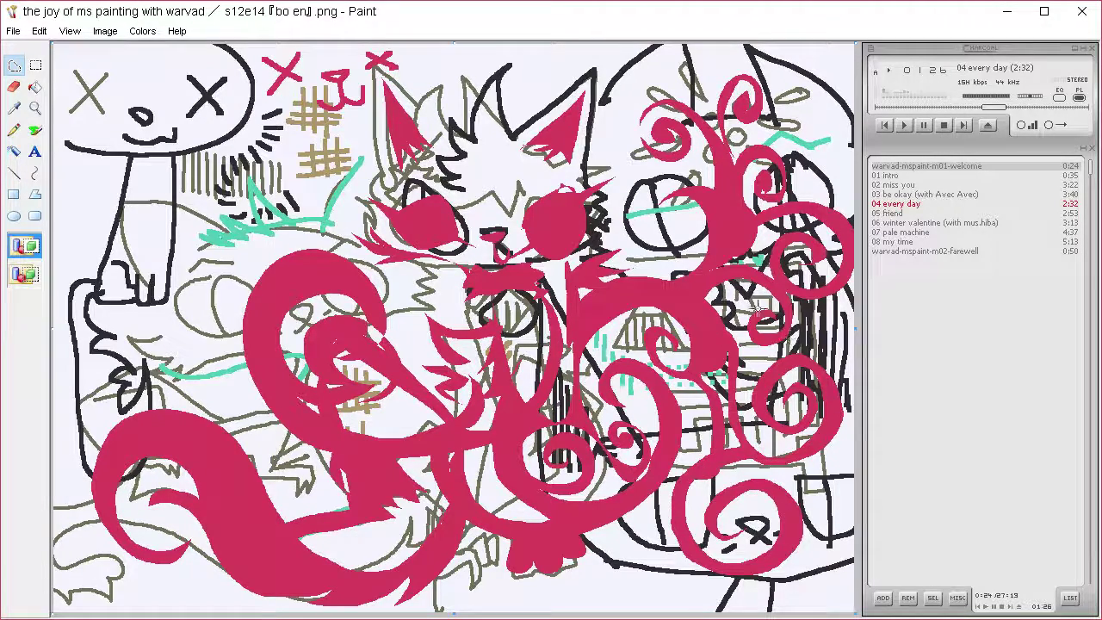
Fill two crimson spirals beside the first cat's large spiral, adding a ragged upper tuft and a wavy strand beneath.
mouse_move(277, 268)
mouse_down()
mouse_move(315, 204)
mouse_move(278, 212)
mouse_move(288, 163)
mouse_move(336, 246)
mouse_up()
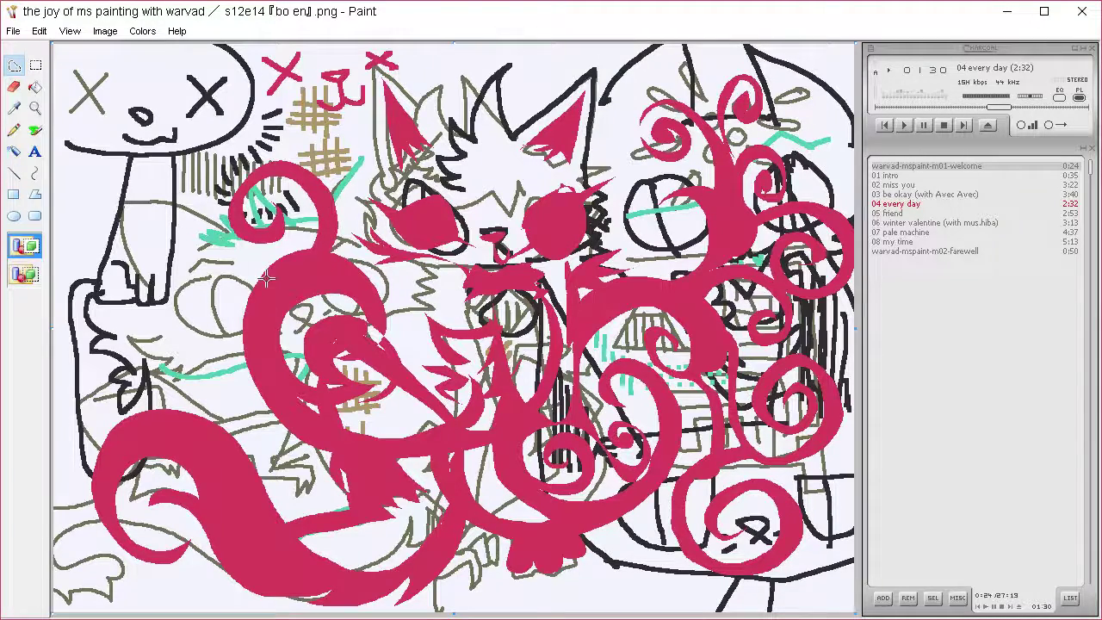
mouse_move(267, 278)
mouse_down()
mouse_move(138, 312)
mouse_move(202, 259)
mouse_move(168, 297)
mouse_move(112, 299)
mouse_move(260, 287)
mouse_up()
key(Delete)
mouse_move(133, 258)
mouse_down()
mouse_move(130, 209)
mouse_move(109, 228)
mouse_move(148, 200)
mouse_move(147, 252)
mouse_move(138, 213)
mouse_move(142, 252)
mouse_move(148, 225)
mouse_move(93, 260)
mouse_move(137, 232)
mouse_move(110, 240)
mouse_move(114, 262)
mouse_move(144, 227)
mouse_up()
key(Delete)
mouse_move(231, 341)
mouse_down()
mouse_move(93, 386)
mouse_move(83, 373)
mouse_move(231, 345)
mouse_up()
key(Delete)
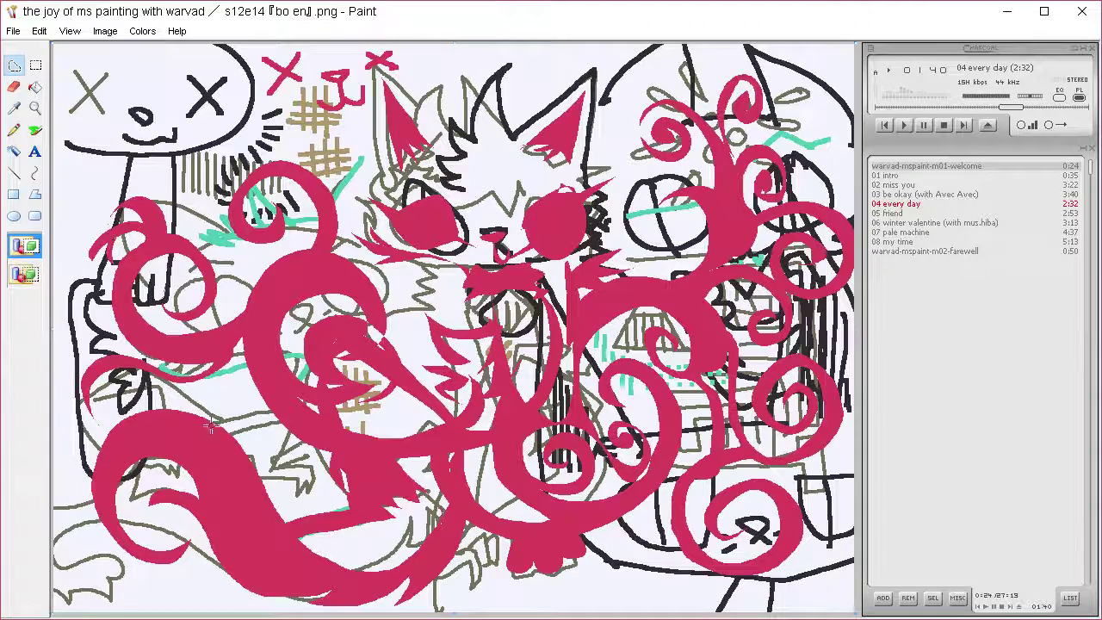
Fill a curved crimson strand along the outer side of the thick tail and a pointed tuft below its curled tip.
mouse_move(219, 428)
mouse_down()
mouse_move(142, 406)
mouse_move(73, 518)
mouse_move(159, 427)
mouse_up()
key(Delete)
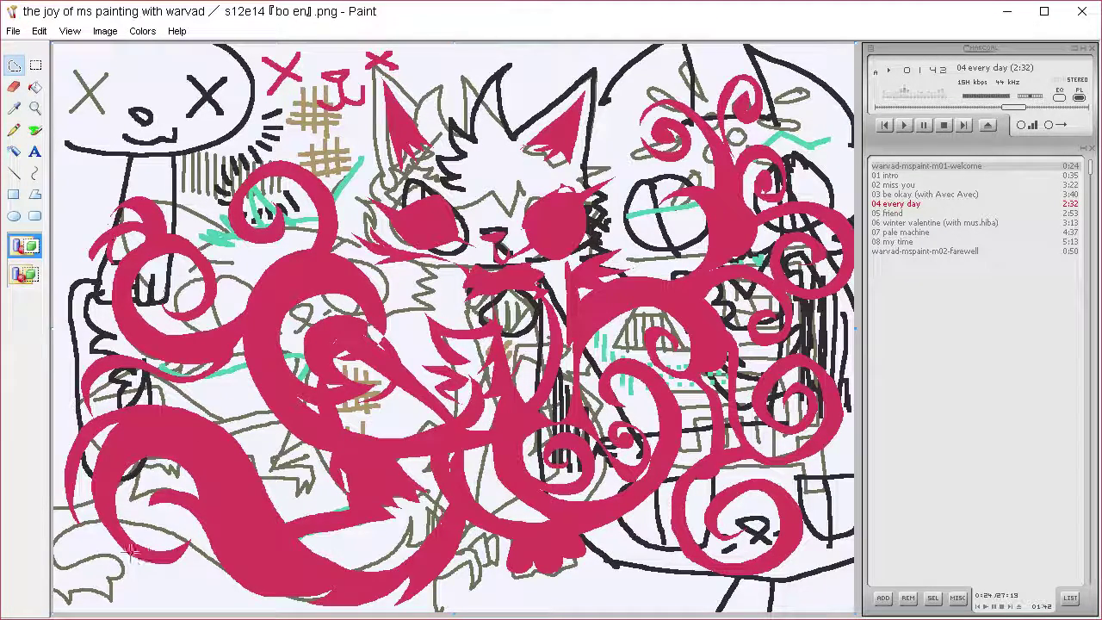
mouse_move(124, 550)
mouse_down()
mouse_move(144, 582)
mouse_move(99, 587)
mouse_up()
key(Delete)
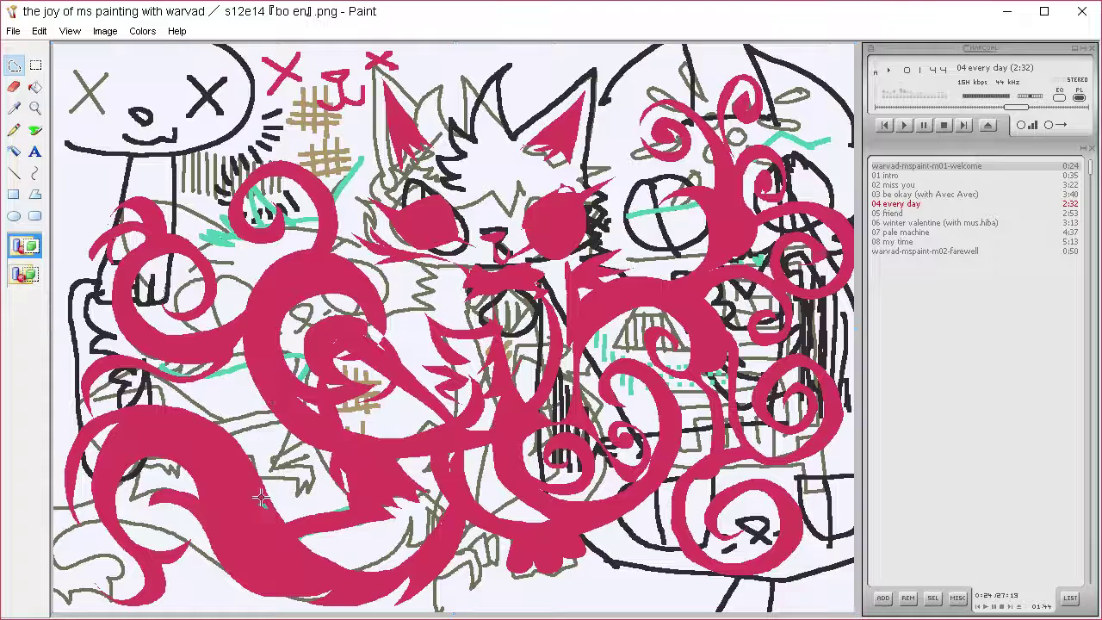
Fill a crimson spike and small curl on the tail's inner edge, plus a spiky hair tuft between the first cat's ears.
drag(261, 497, 224, 452)
key(Delete)
mouse_move(280, 520)
mouse_down()
mouse_move(281, 484)
mouse_move(263, 504)
mouse_up()
key(Delete)
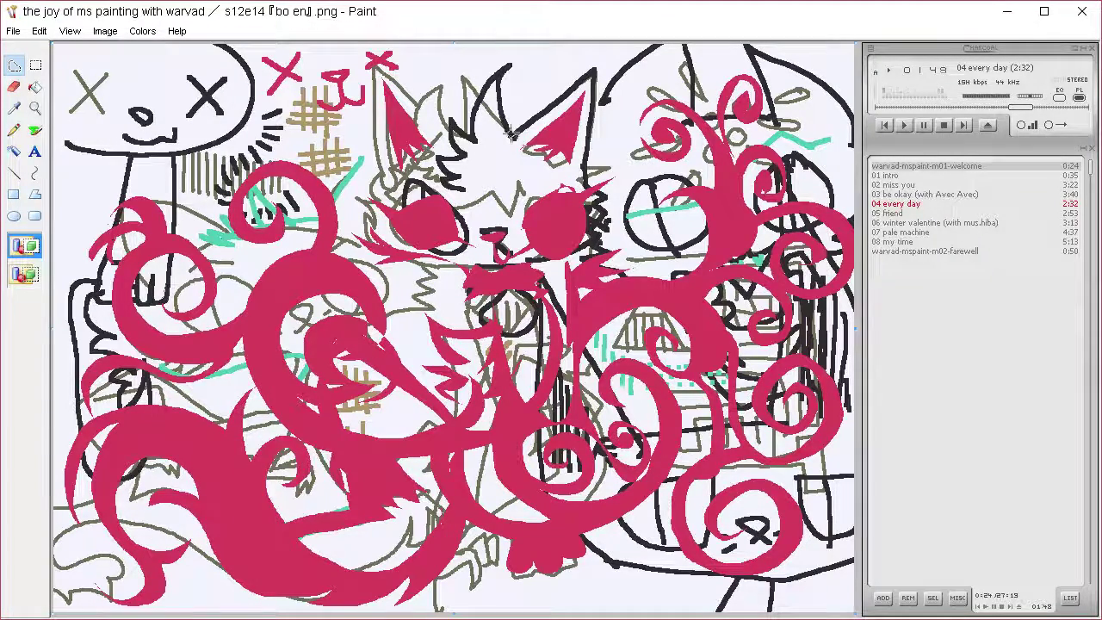
mouse_move(508, 62)
mouse_down()
mouse_move(439, 164)
mouse_move(465, 171)
mouse_move(458, 142)
mouse_move(491, 86)
mouse_move(517, 133)
mouse_up()
key(Delete)
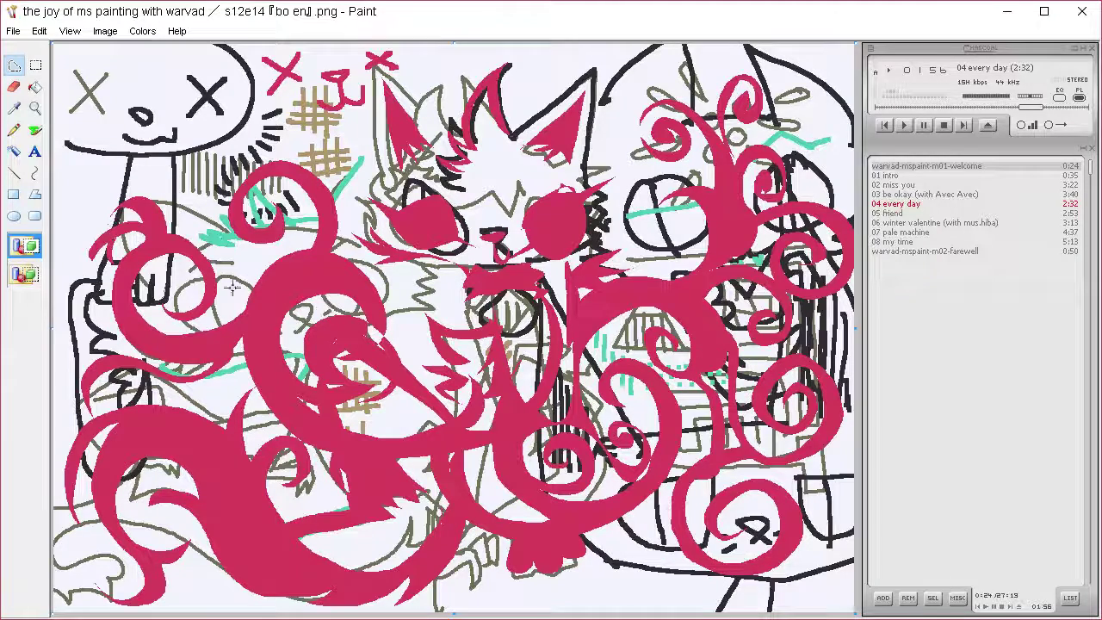
Sample the black outline colour and define pure white (255, 255, 255) as the replacement colour.
click(15, 108)
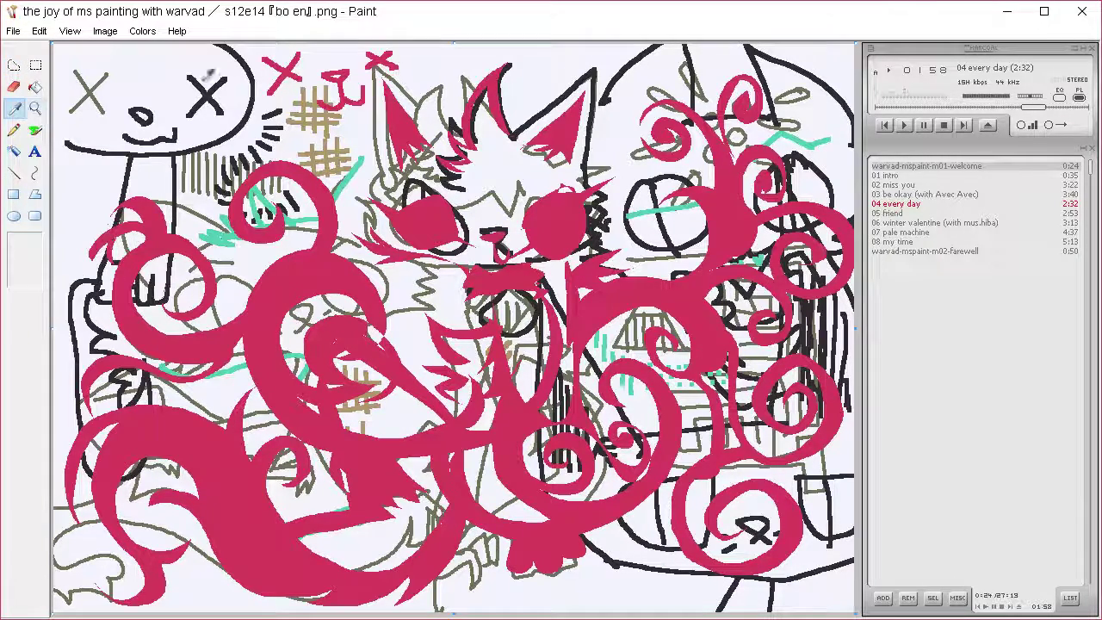
click(256, 98)
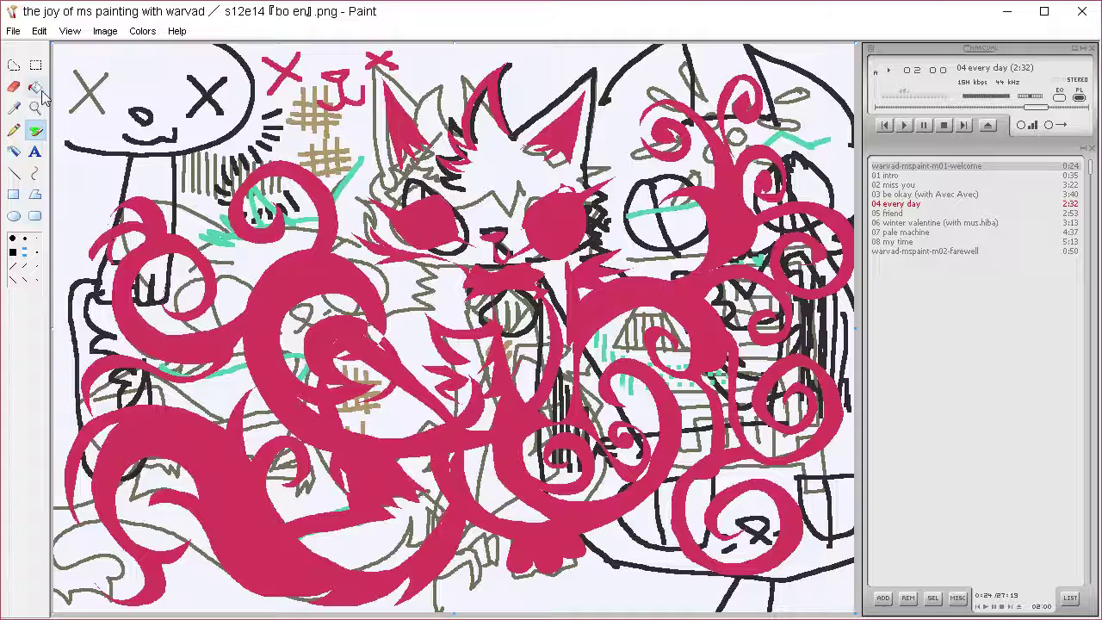
click(14, 107)
click(260, 108)
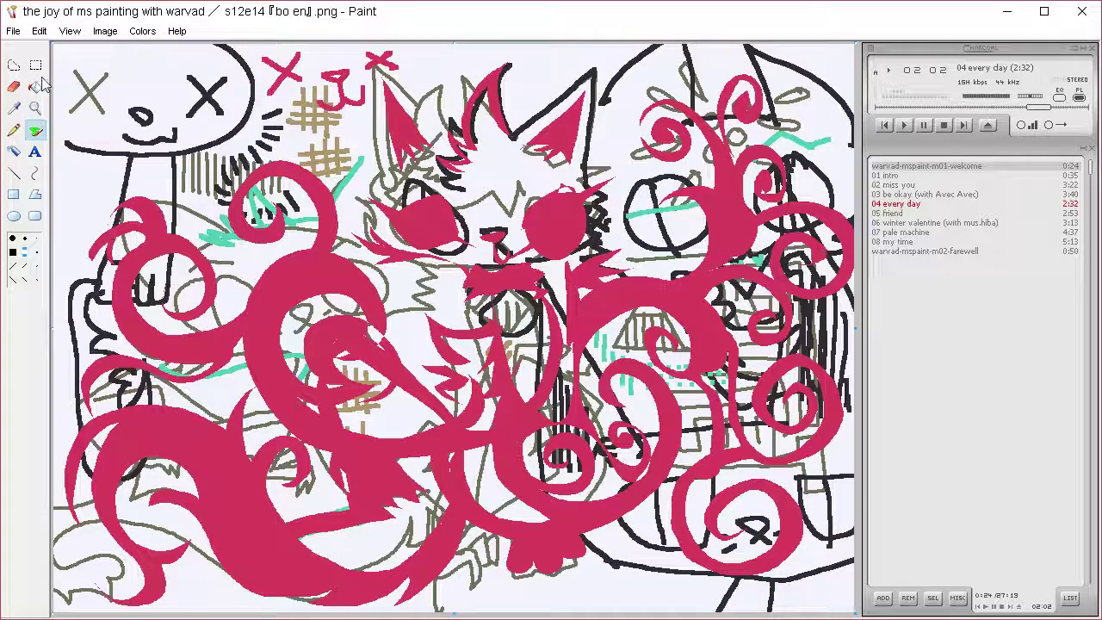
click(142, 31)
click(155, 50)
click(548, 413)
click(829, 203)
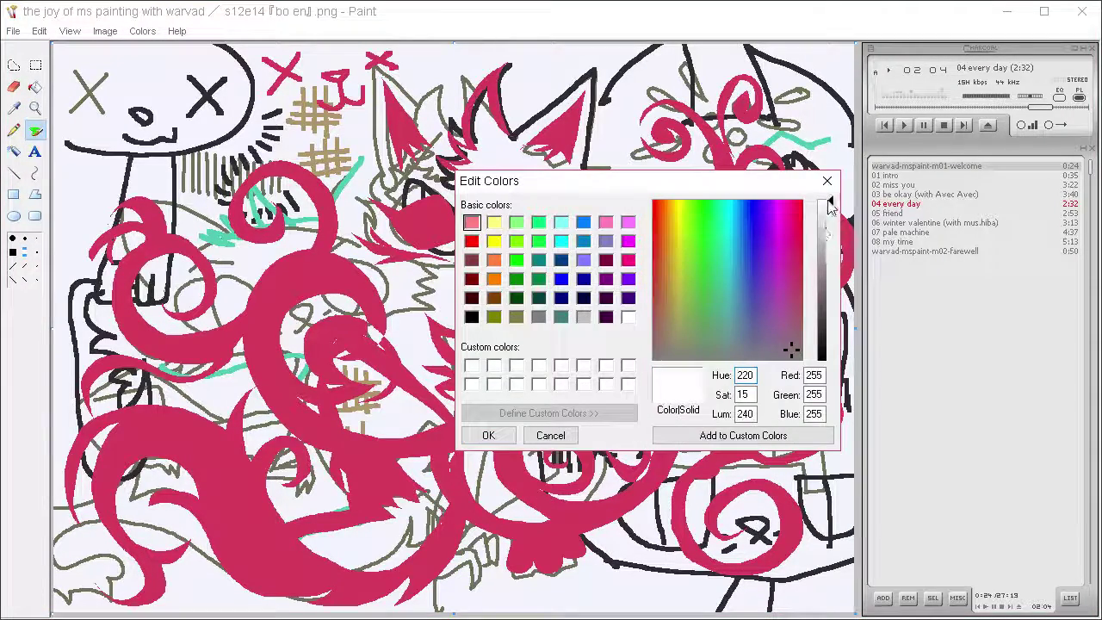
click(755, 358)
click(488, 435)
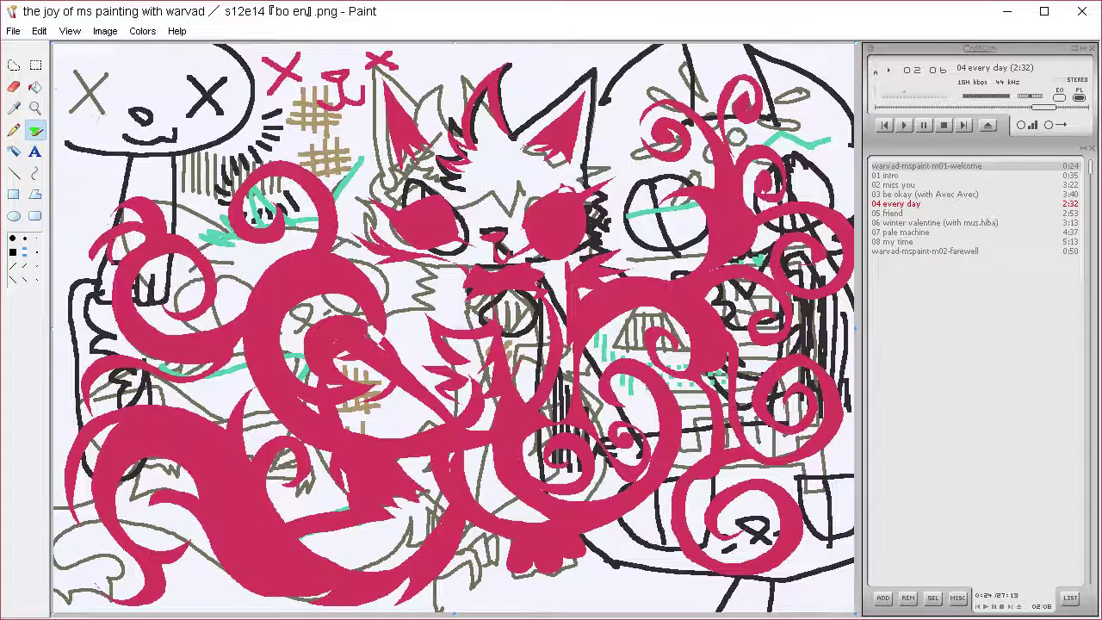
Recolour all the black outlines white by cutting the whole picture, filling the canvas white and pasting it back with transparency.
click(35, 87)
key(ctrl+a)
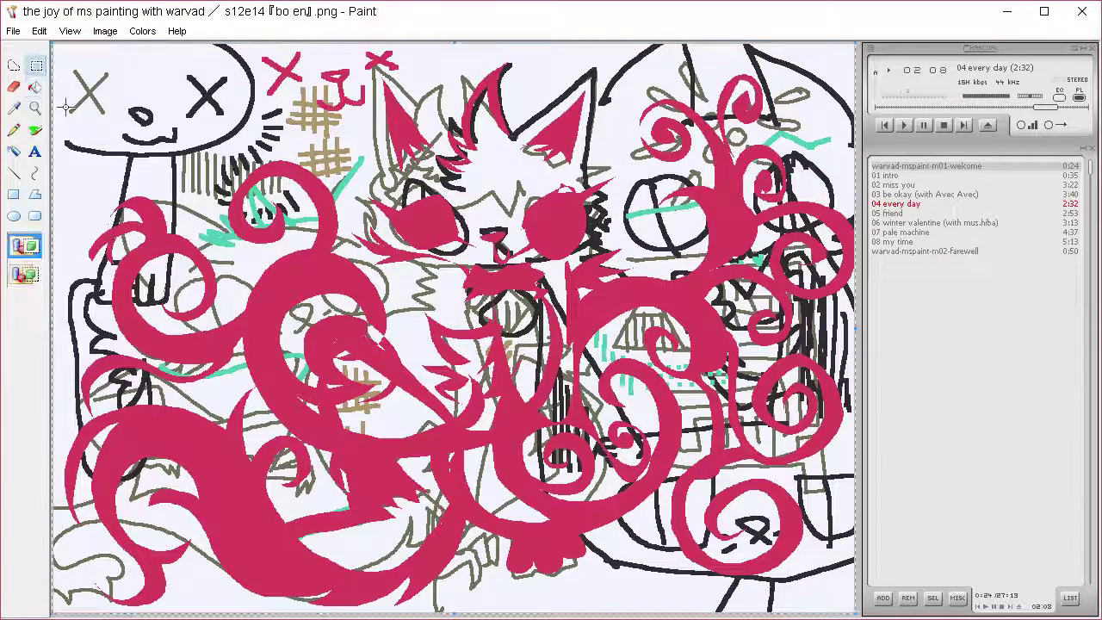
key(Delete)
click(36, 87)
click(246, 229)
key(ctrl+v)
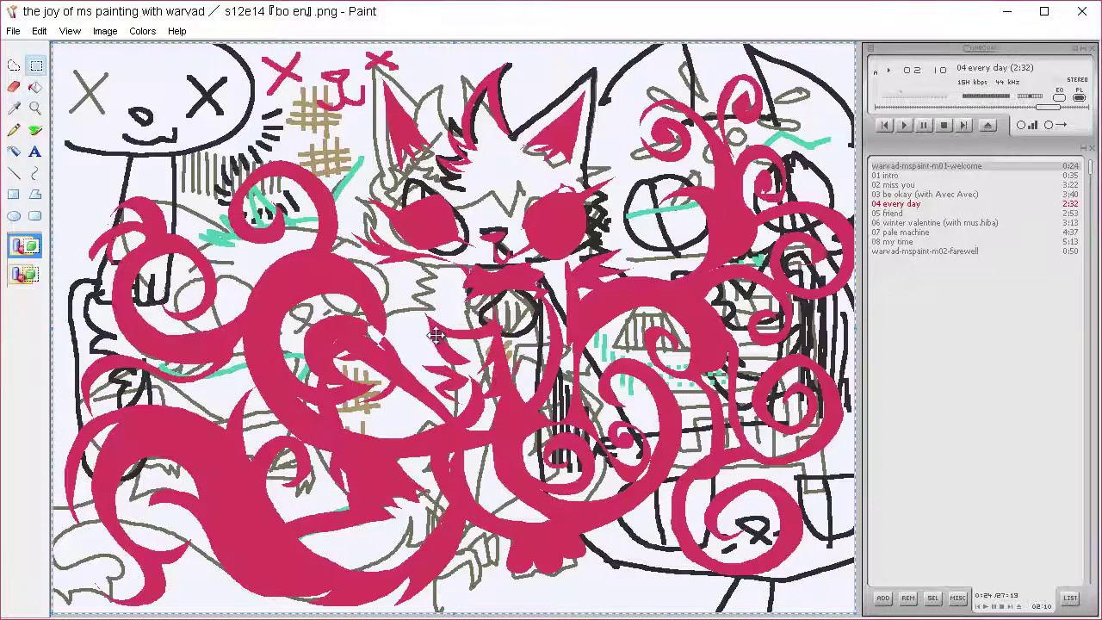
click(38, 274)
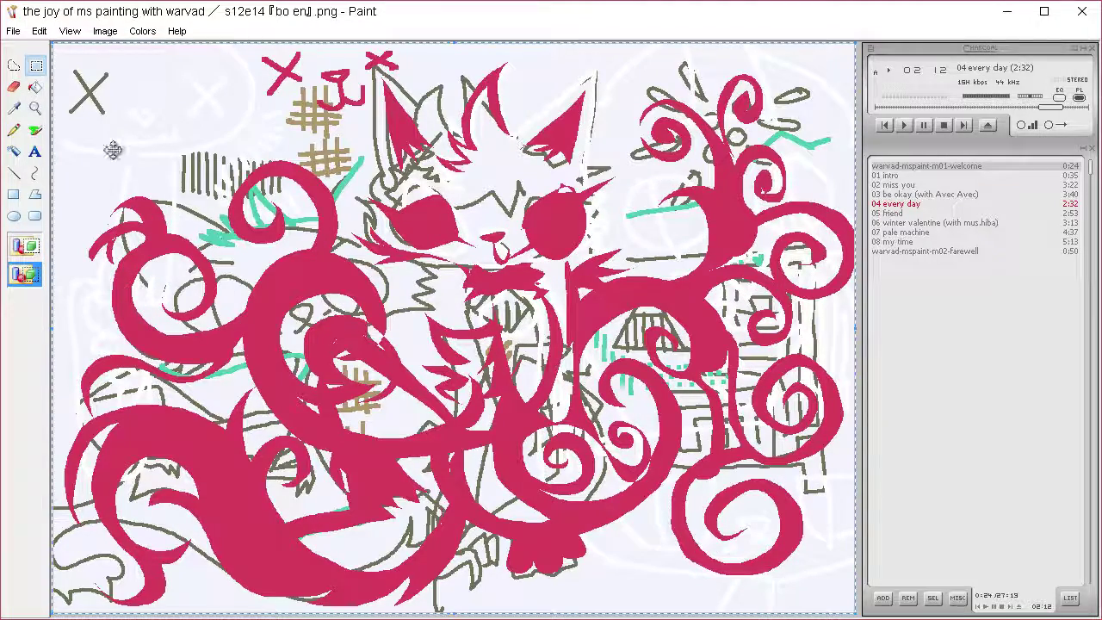
Recolour the olive sketch lines white by pasting the picture transparently over a white canvas.
click(35, 87)
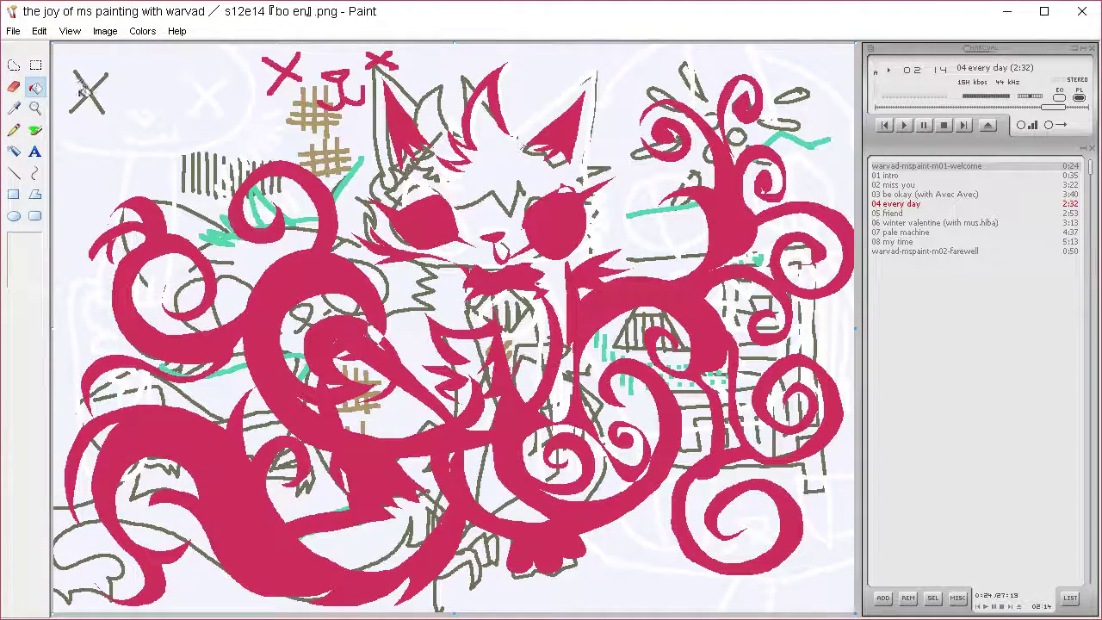
key(ctrl+shift+n)
key(ctrl+v)
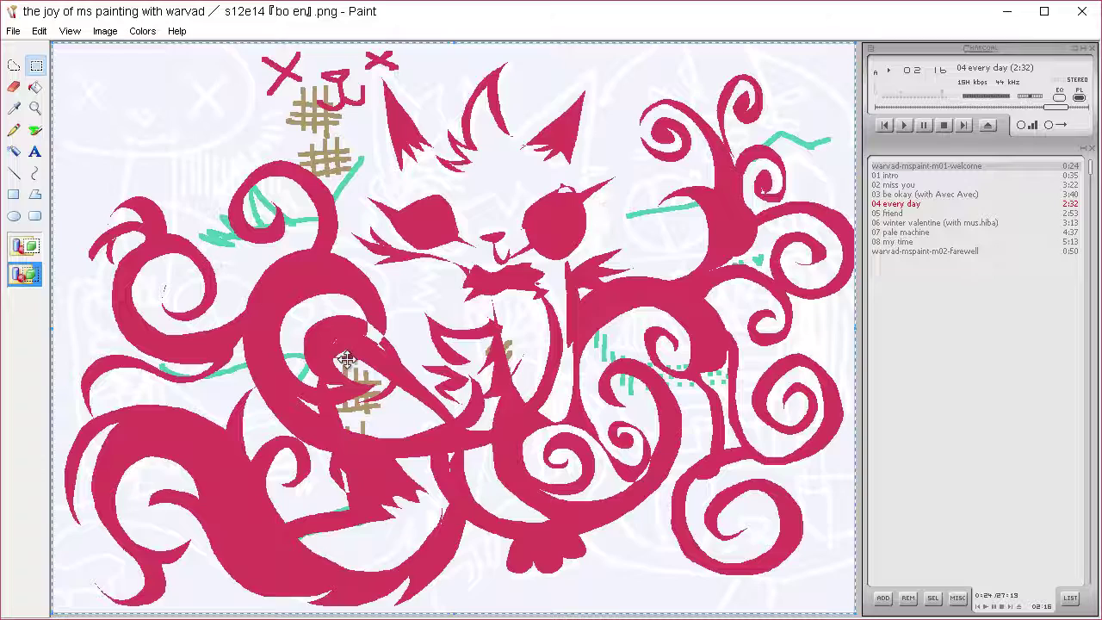
Recolour the tan cross-hatching white by sampling its colour and pasting the cut picture transparently over a white fill.
click(14, 107)
right_click(330, 122)
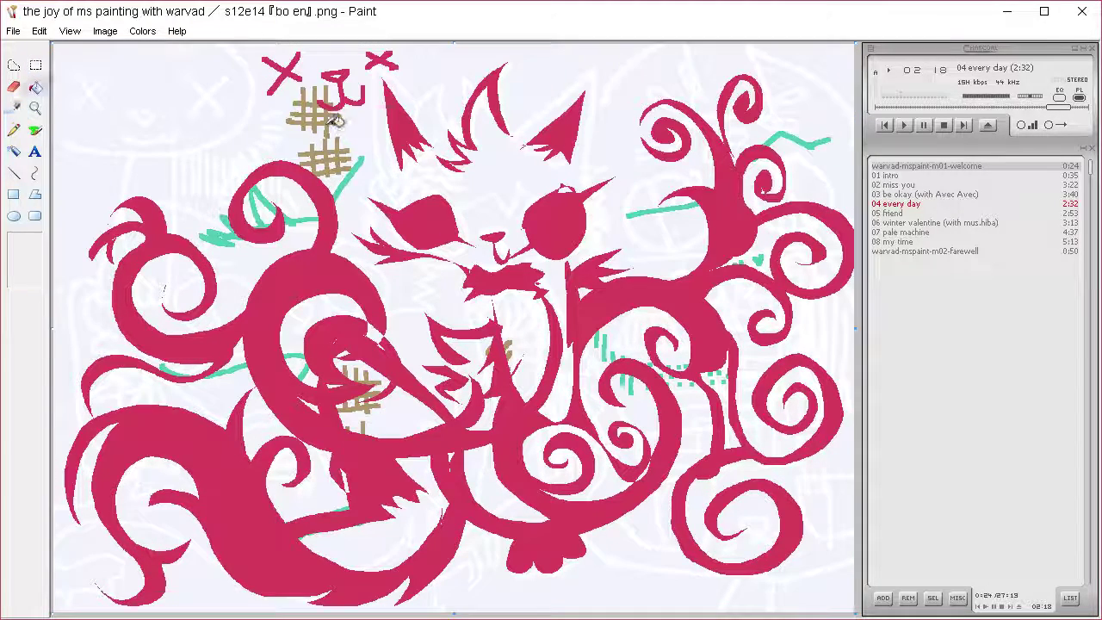
key(ctrl+a)
key(ctrl+x)
click(36, 87)
click(162, 129)
key(ctrl+v)
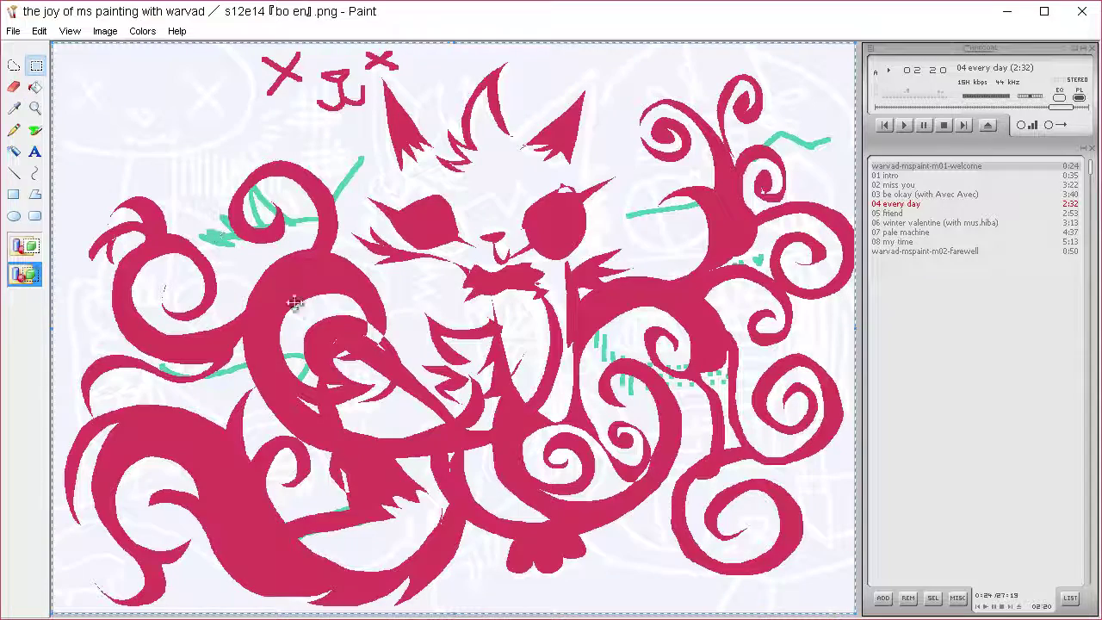
Recolour the mint accents white by sampling their colour and pasting the picture transparently over a white canvas.
click(14, 107)
right_click(349, 175)
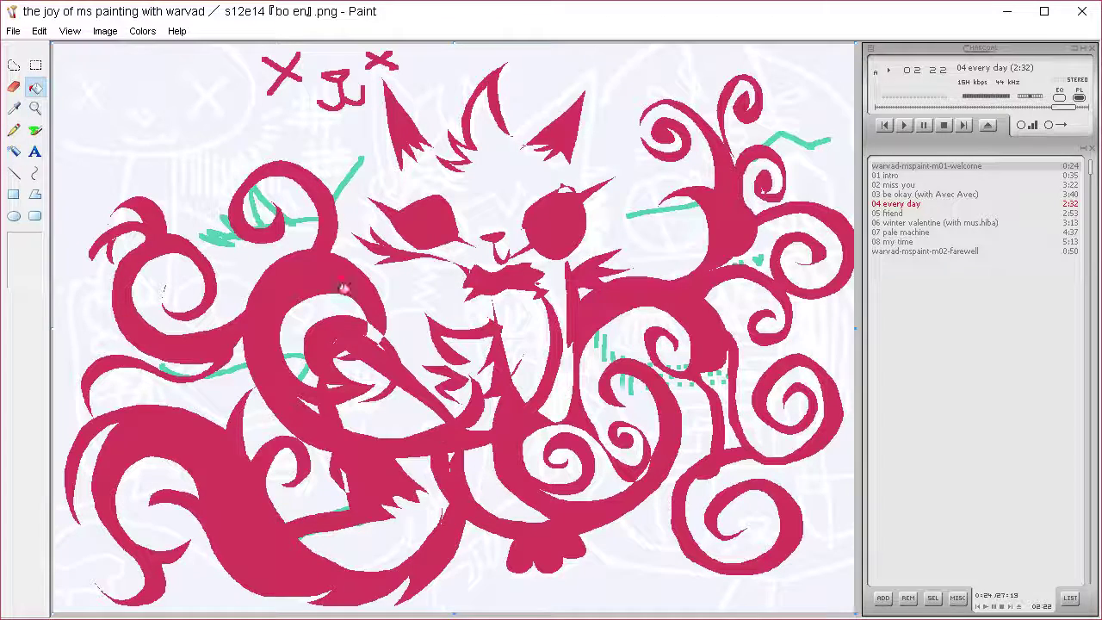
key(ctrl+shift+n)
key(ctrl+v)
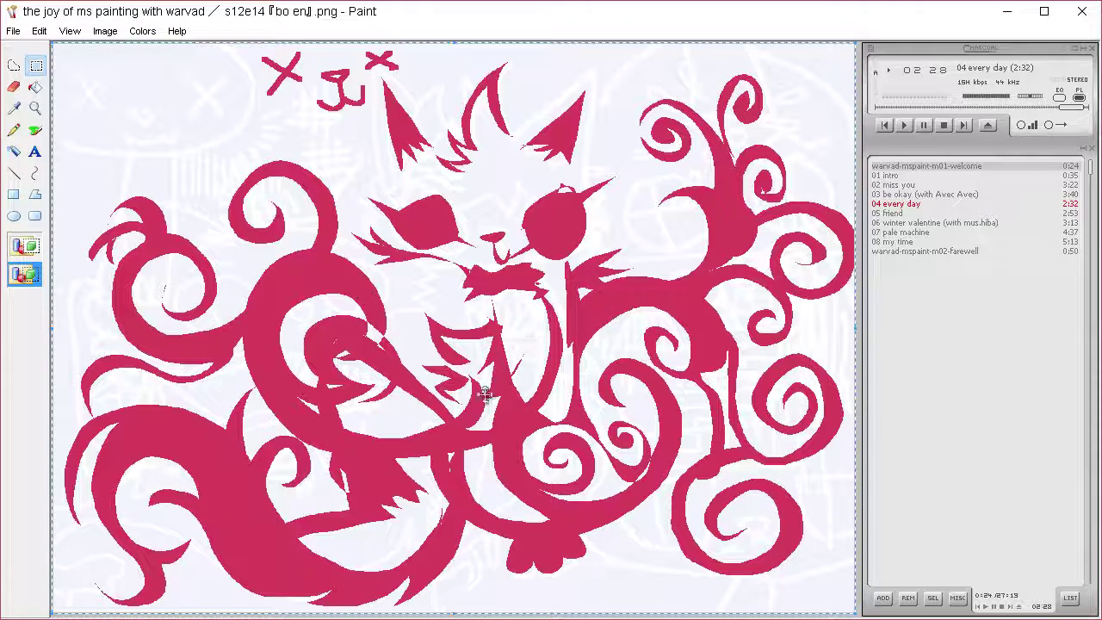
Carve pale freehand highlights out of the crimson, along the first cat's large spiral and at the base of its chest.
click(14, 108)
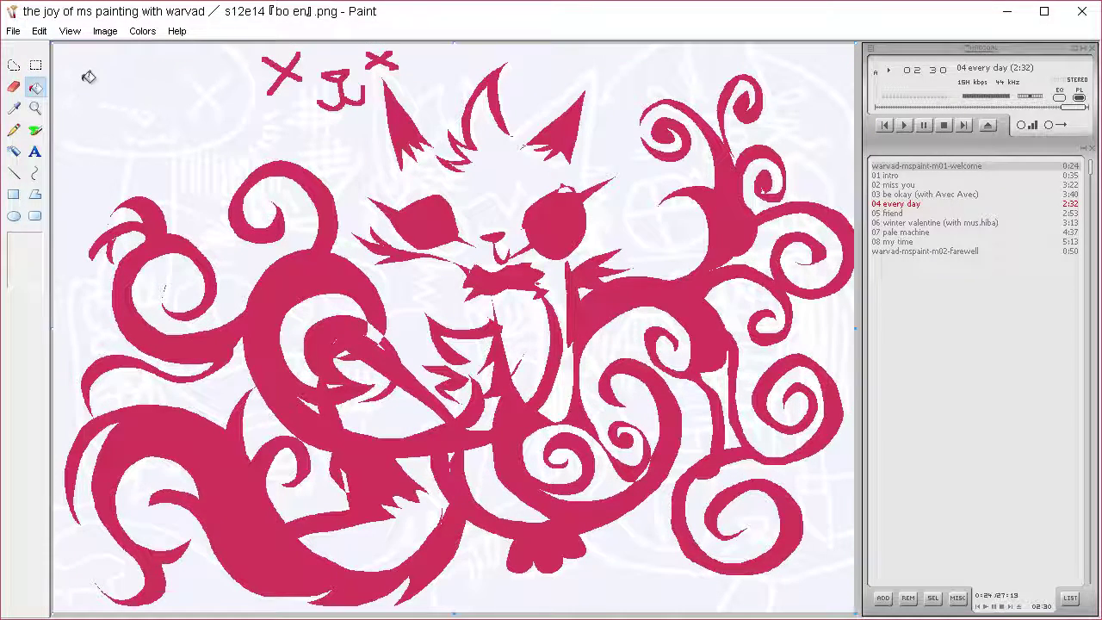
click(14, 65)
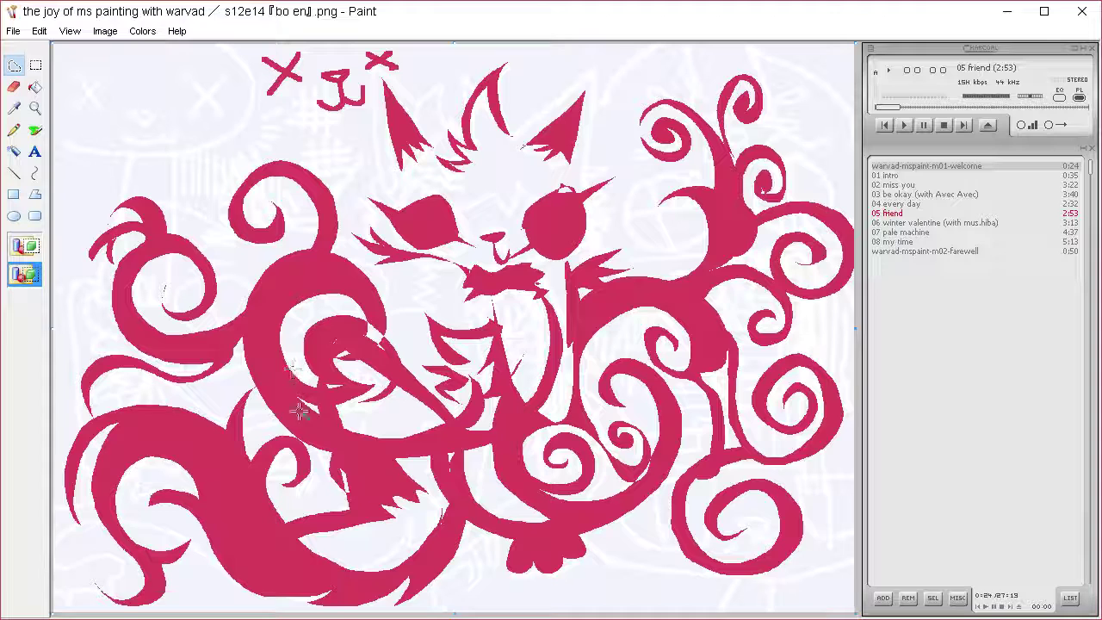
mouse_move(308, 417)
mouse_down()
mouse_move(270, 354)
mouse_move(329, 274)
mouse_move(374, 316)
mouse_move(332, 268)
mouse_move(260, 302)
mouse_move(274, 405)
mouse_move(315, 424)
mouse_move(311, 412)
mouse_up()
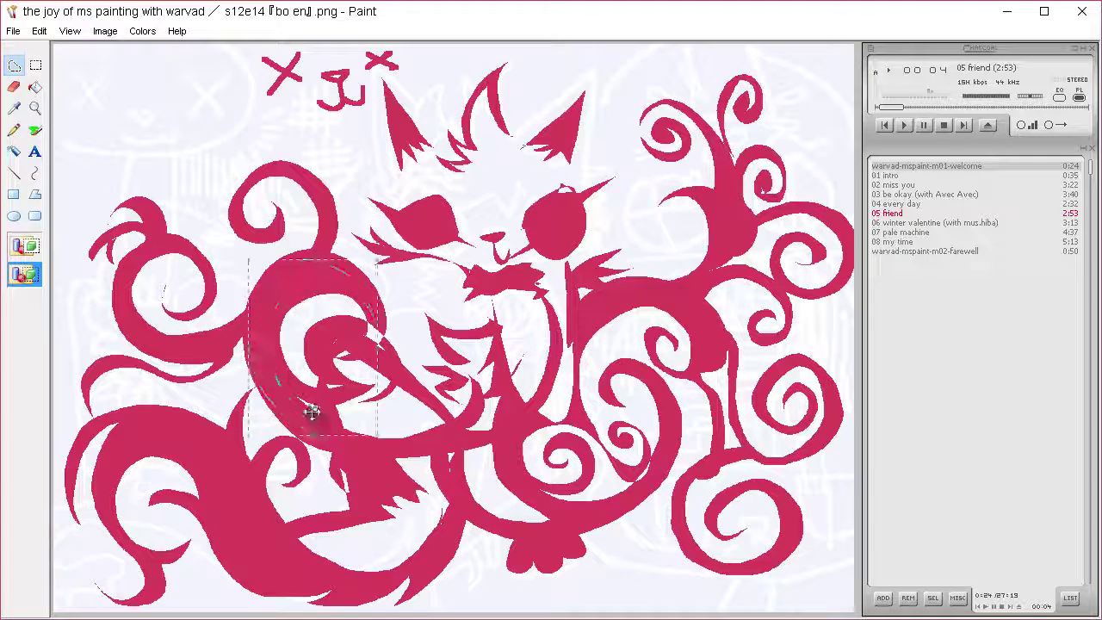
key(Delete)
mouse_move(504, 378)
mouse_down()
mouse_move(532, 424)
mouse_move(514, 465)
mouse_move(505, 423)
mouse_up()
drag(506, 398, 506, 380)
key(Delete)
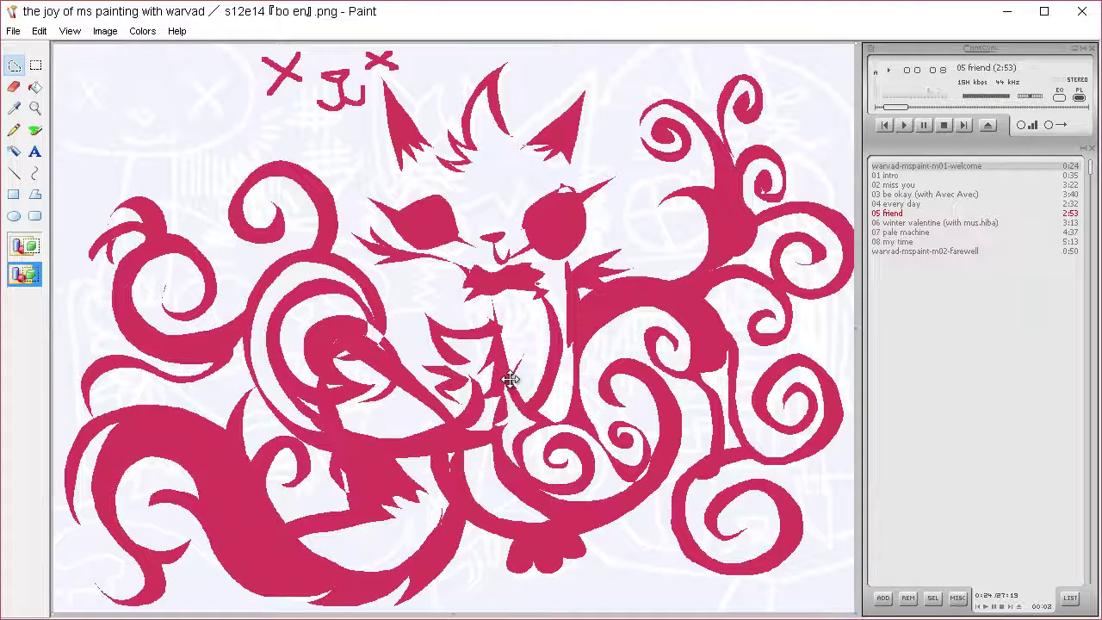
Carve thin pale highlight bands through the crimson swirls beside the cat, the rising branch and the lower swirls.
mouse_move(587, 315)
mouse_down()
mouse_move(641, 286)
mouse_move(691, 308)
mouse_move(701, 373)
mouse_move(718, 341)
mouse_move(696, 303)
mouse_move(666, 286)
mouse_move(592, 308)
mouse_up()
key(Delete)
mouse_move(724, 251)
mouse_down()
mouse_move(712, 196)
mouse_move(750, 235)
mouse_up()
key(Delete)
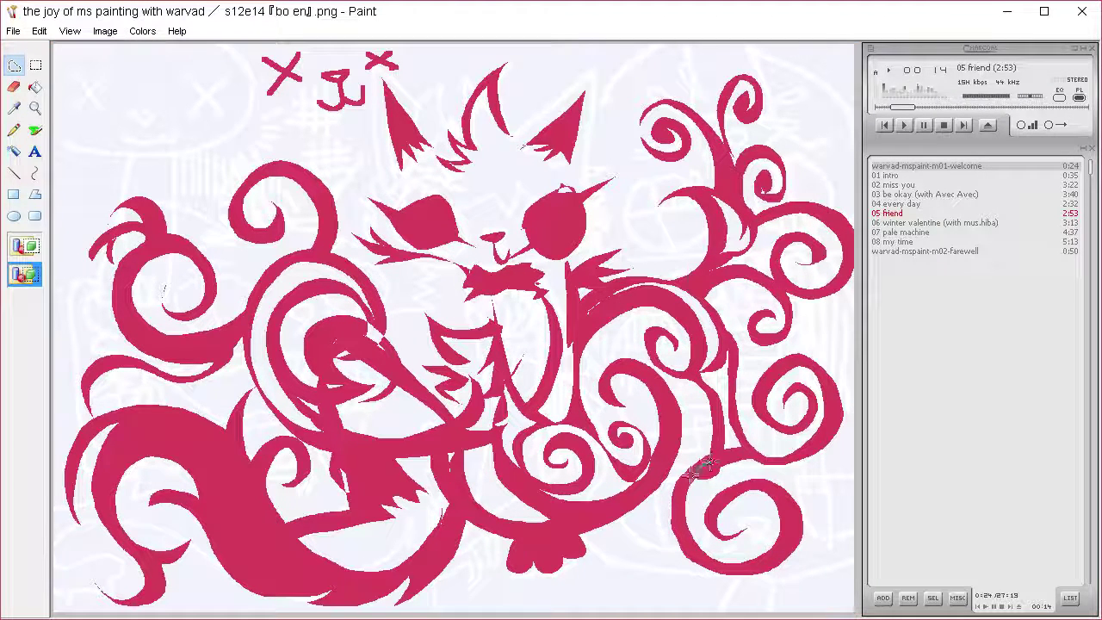
mouse_move(574, 511)
mouse_down()
mouse_move(659, 462)
mouse_move(569, 513)
mouse_up()
key(Delete)
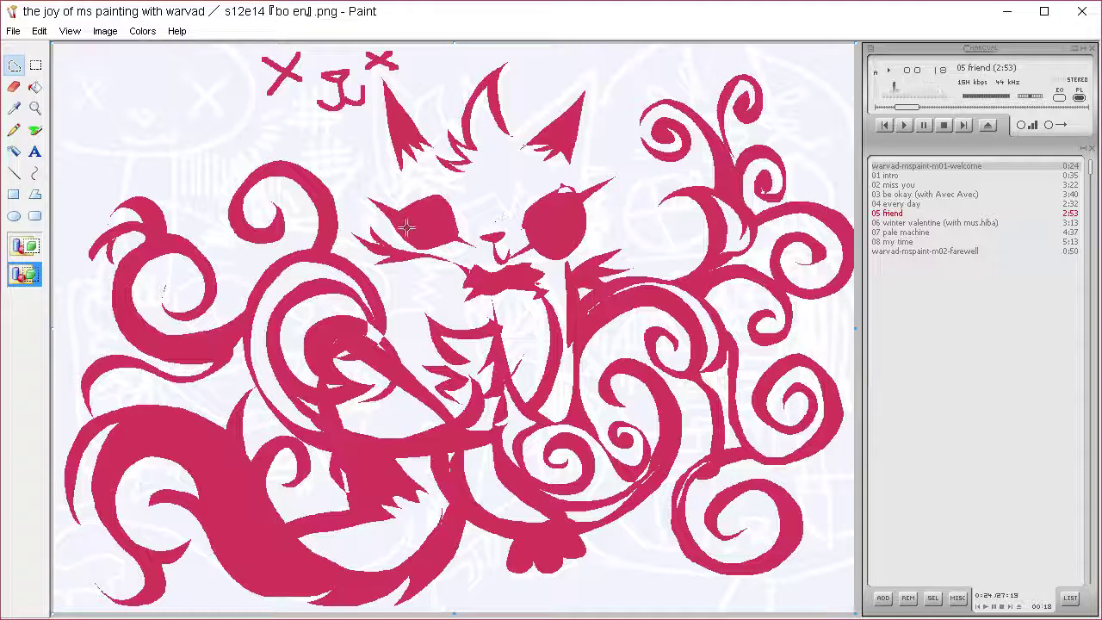
Cut pale lower halves into both of the first cat's crimson eyes, leaving heavy half-closed lids and thin lower rims.
mouse_move(399, 222)
mouse_down()
mouse_move(450, 233)
mouse_move(419, 247)
mouse_move(400, 220)
mouse_up()
key(Delete)
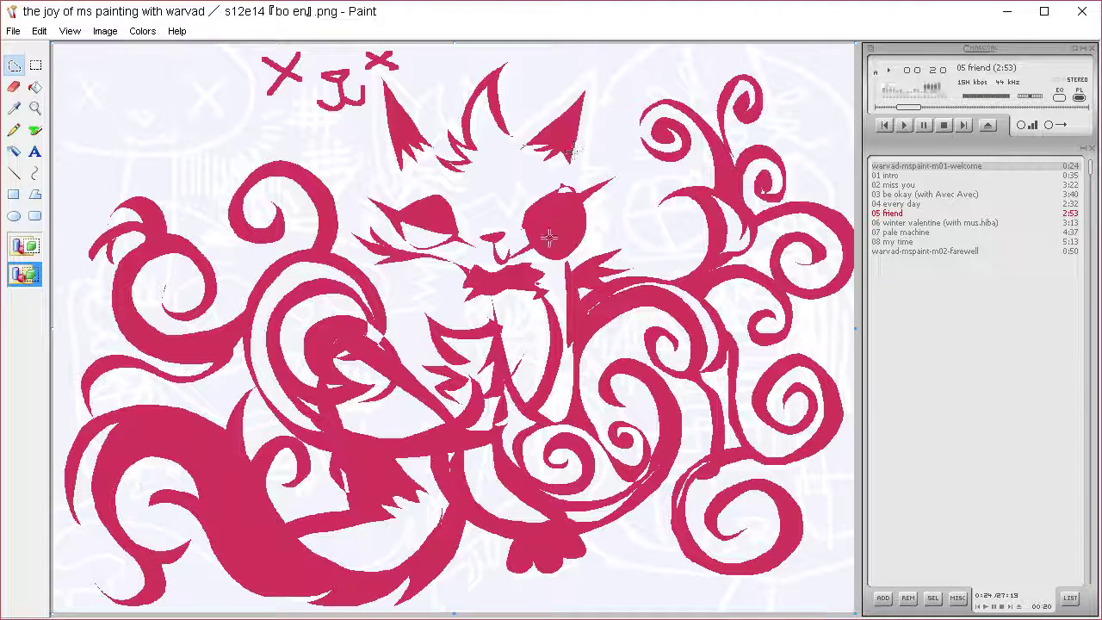
mouse_move(535, 236)
mouse_down()
mouse_move(577, 243)
mouse_move(554, 254)
mouse_move(531, 235)
mouse_up()
key(Delete)
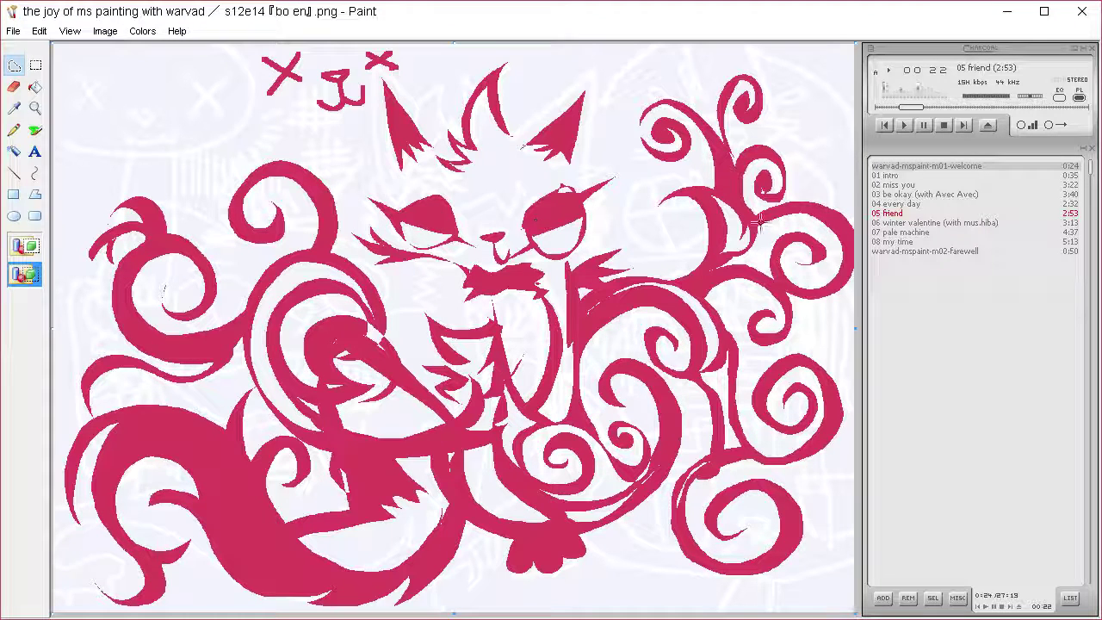
click(14, 108)
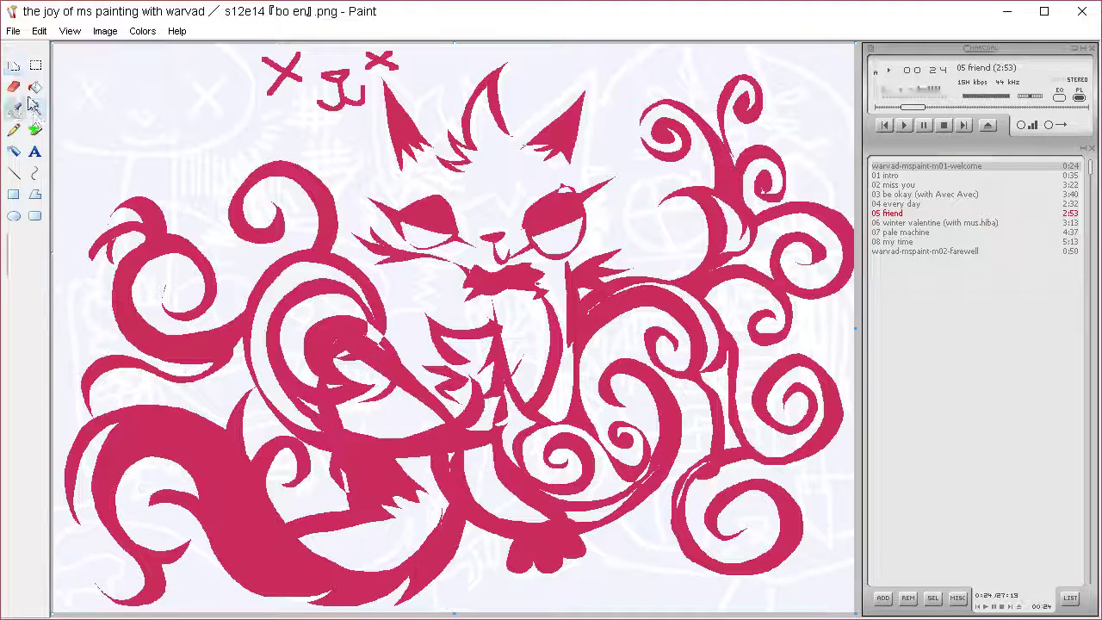
Fill a freehand crimson fur tuft with jagged points beside the first cat's right-hand cheek.
click(13, 64)
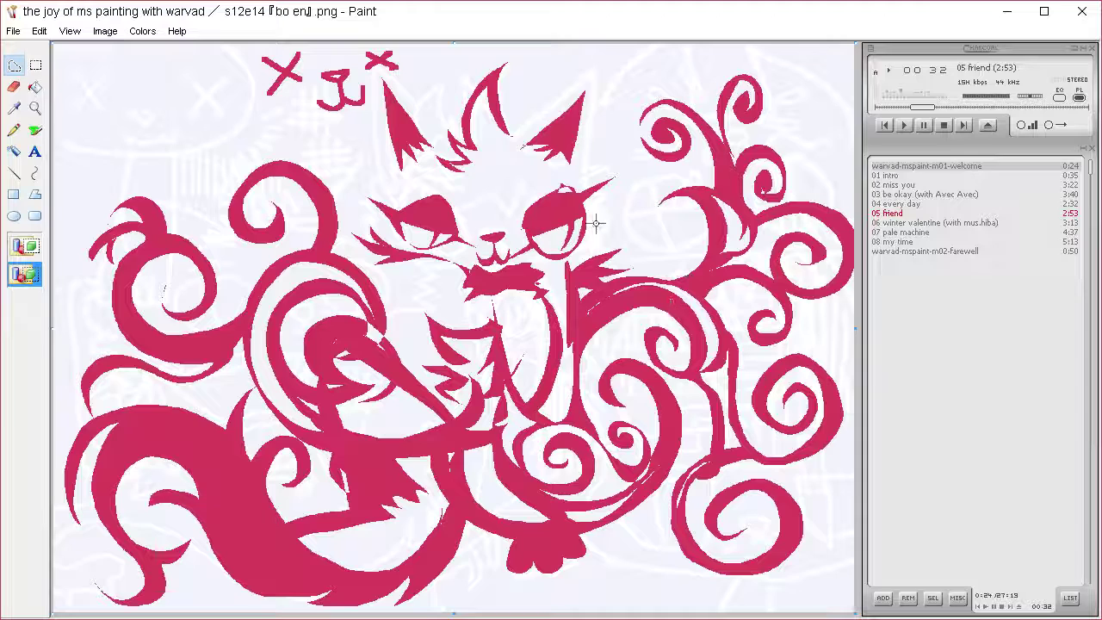
mouse_move(595, 224)
mouse_down()
mouse_move(620, 200)
mouse_move(607, 227)
mouse_move(626, 248)
mouse_move(610, 215)
mouse_up()
key(Delete)
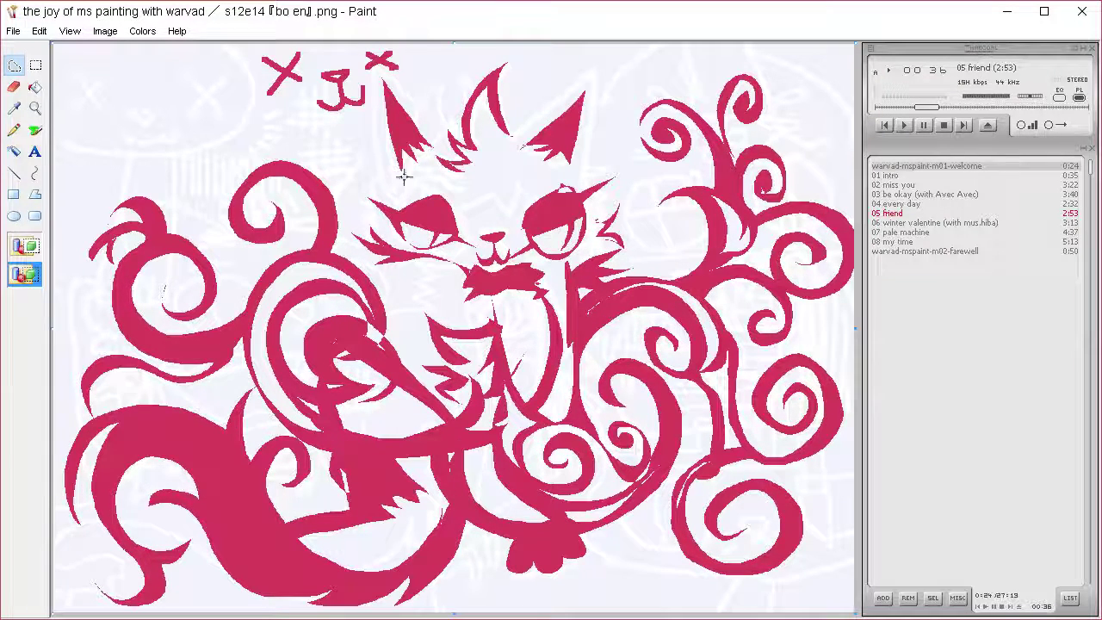
Outline both of the first cat's ears in crimson with spiky fur edges, adding small dots beside the right-hand ear.
mouse_move(420, 106)
mouse_down()
mouse_move(435, 134)
mouse_move(379, 62)
mouse_move(435, 129)
mouse_move(413, 86)
mouse_move(450, 108)
mouse_up()
mouse_move(526, 126)
mouse_down()
mouse_move(600, 54)
mouse_move(591, 108)
mouse_move(600, 150)
mouse_move(582, 173)
mouse_move(607, 108)
mouse_move(599, 77)
mouse_move(525, 131)
mouse_move(532, 101)
mouse_up()
key(Delete)
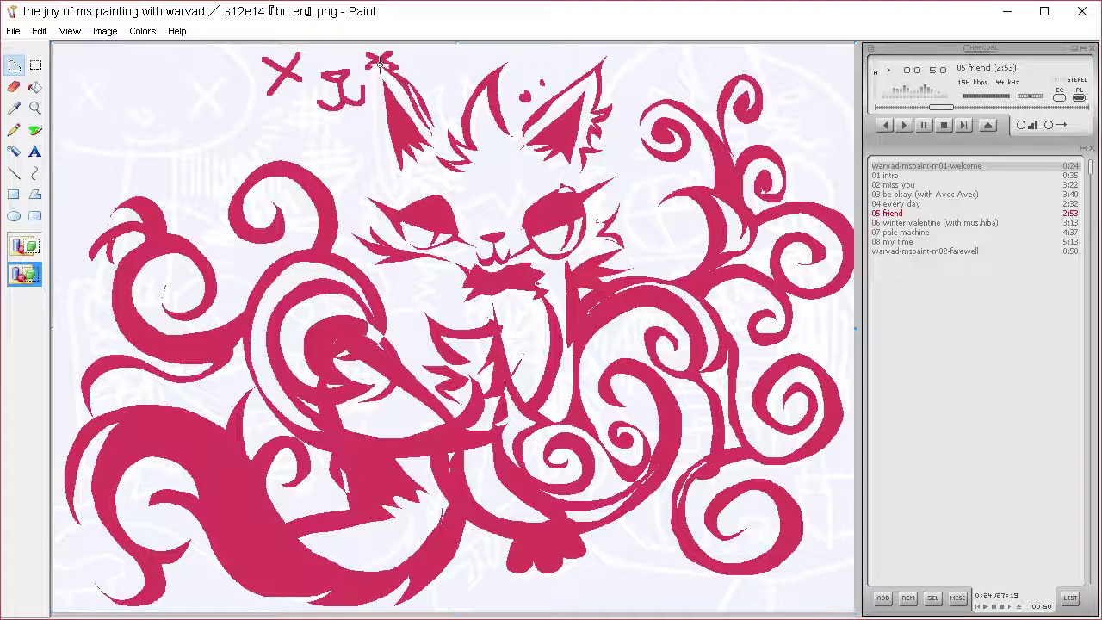
mouse_move(379, 62)
mouse_down()
mouse_move(374, 122)
mouse_move(388, 155)
mouse_move(346, 133)
mouse_move(361, 172)
mouse_move(375, 173)
mouse_move(343, 182)
mouse_move(369, 190)
mouse_move(384, 180)
mouse_move(364, 190)
mouse_move(377, 170)
mouse_move(356, 151)
mouse_move(392, 158)
mouse_move(376, 119)
mouse_up()
drag(381, 63, 392, 62)
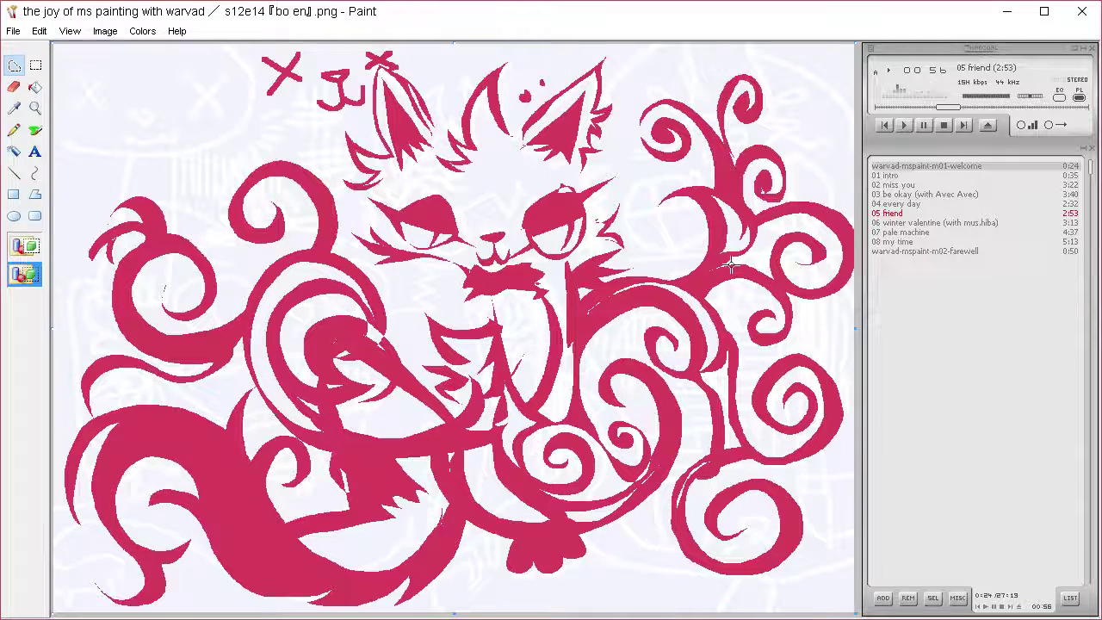
Add crimson pointed claws to the front paw and small curled tendrils to the two lower-right spirals.
mouse_move(514, 568)
mouse_down()
mouse_move(546, 585)
mouse_move(573, 554)
mouse_move(585, 569)
mouse_move(592, 525)
mouse_move(578, 516)
mouse_move(597, 533)
mouse_move(590, 504)
mouse_up()
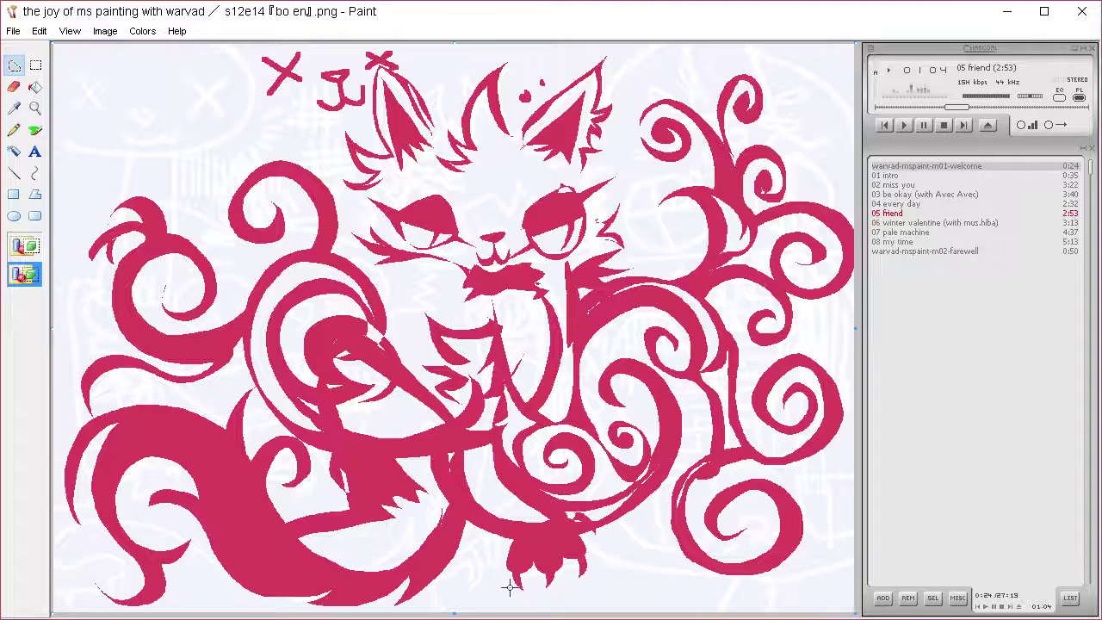
mouse_move(731, 535)
mouse_down()
mouse_move(743, 511)
mouse_move(752, 523)
mouse_move(742, 506)
mouse_move(732, 534)
mouse_up()
mouse_move(794, 482)
mouse_down()
mouse_move(811, 532)
mouse_move(790, 546)
mouse_move(828, 494)
mouse_move(809, 521)
mouse_up()
key(Delete)
key(Delete)
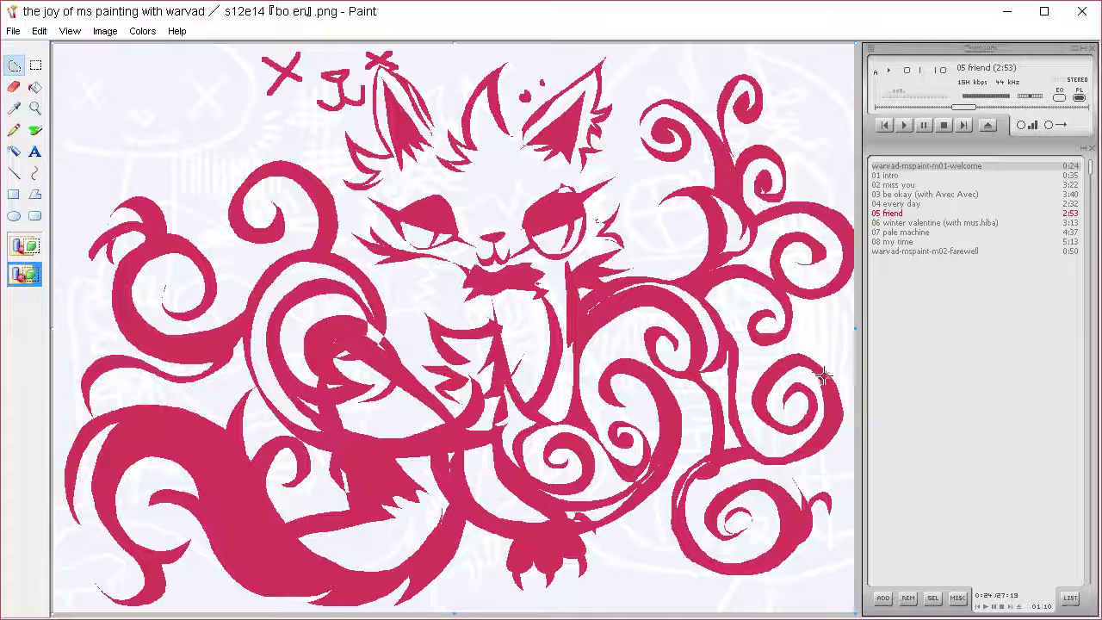
mouse_move(811, 379)
mouse_down()
mouse_move(842, 350)
mouse_move(819, 352)
mouse_move(837, 372)
mouse_up()
key(Delete)
key(Delete)
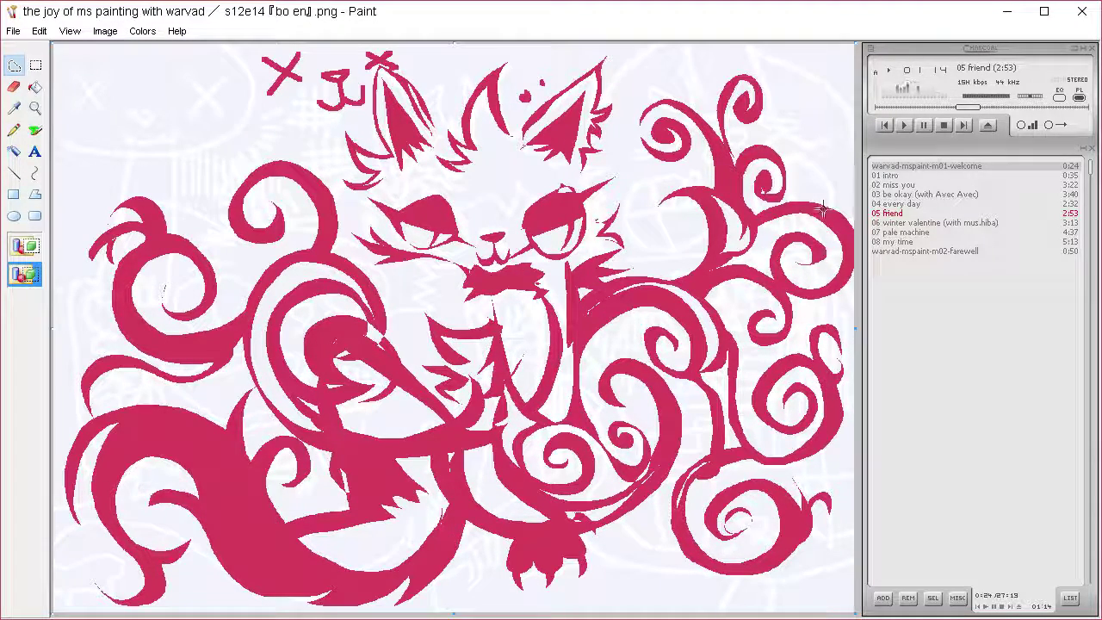
Add crimson spiral tendrils to the upper-right branches, and a curl rising from the upper-left spiral.
mouse_move(824, 208)
mouse_down()
mouse_move(814, 166)
mouse_move(829, 142)
mouse_move(814, 201)
mouse_up()
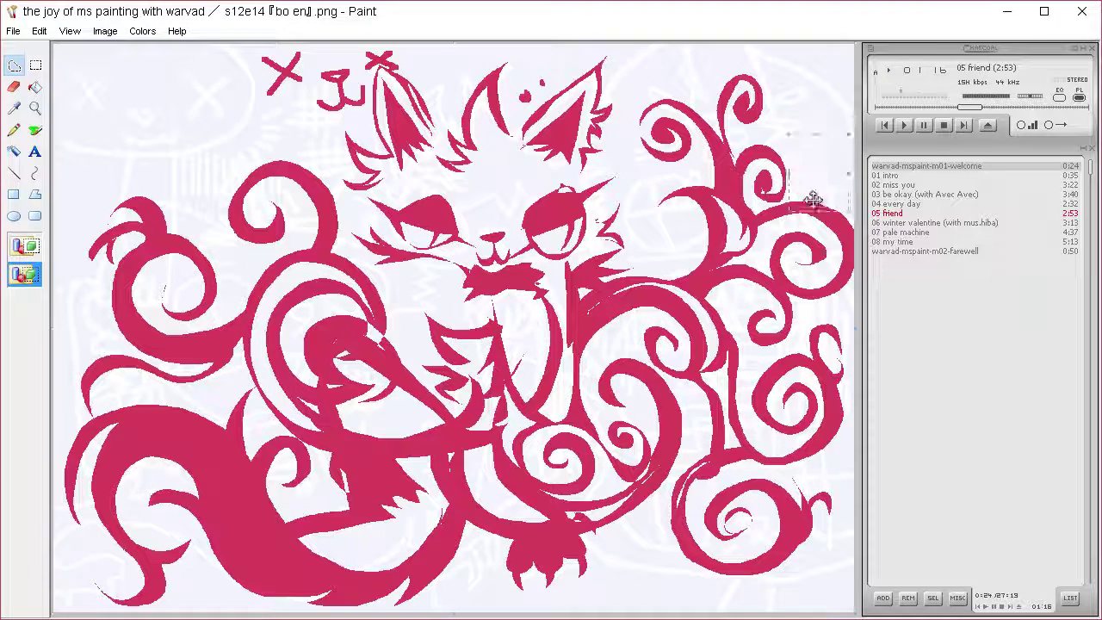
key(Delete)
mouse_move(816, 139)
mouse_down()
mouse_move(775, 90)
mouse_move(820, 100)
mouse_move(818, 137)
mouse_up()
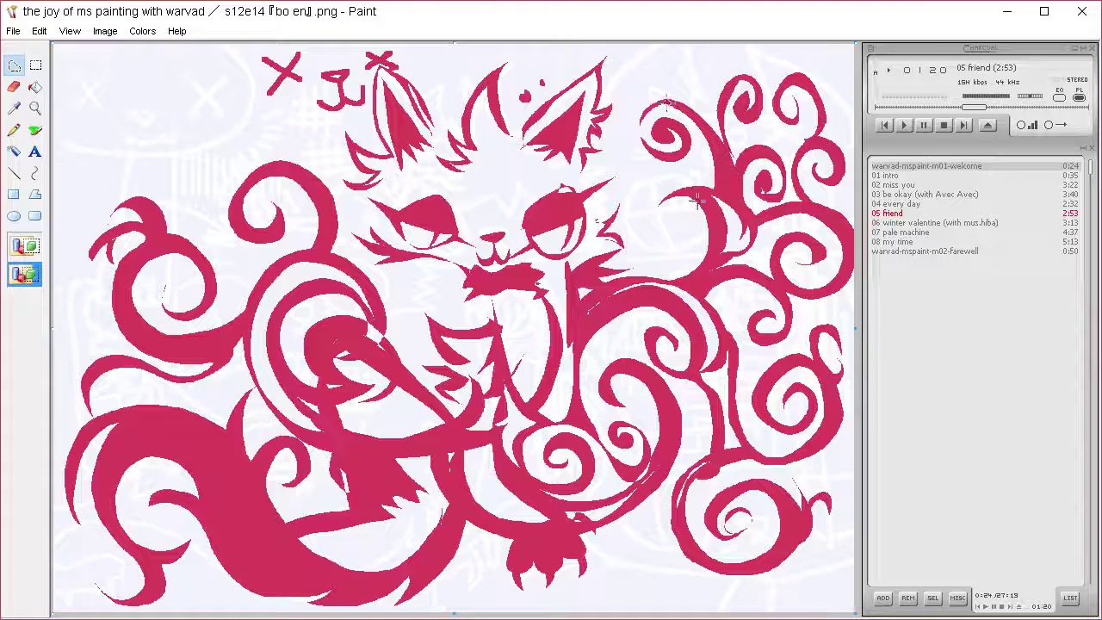
mouse_move(696, 200)
mouse_down()
mouse_move(664, 202)
mouse_move(681, 249)
mouse_move(675, 209)
mouse_move(674, 226)
mouse_move(688, 227)
mouse_move(669, 234)
mouse_move(695, 201)
mouse_up()
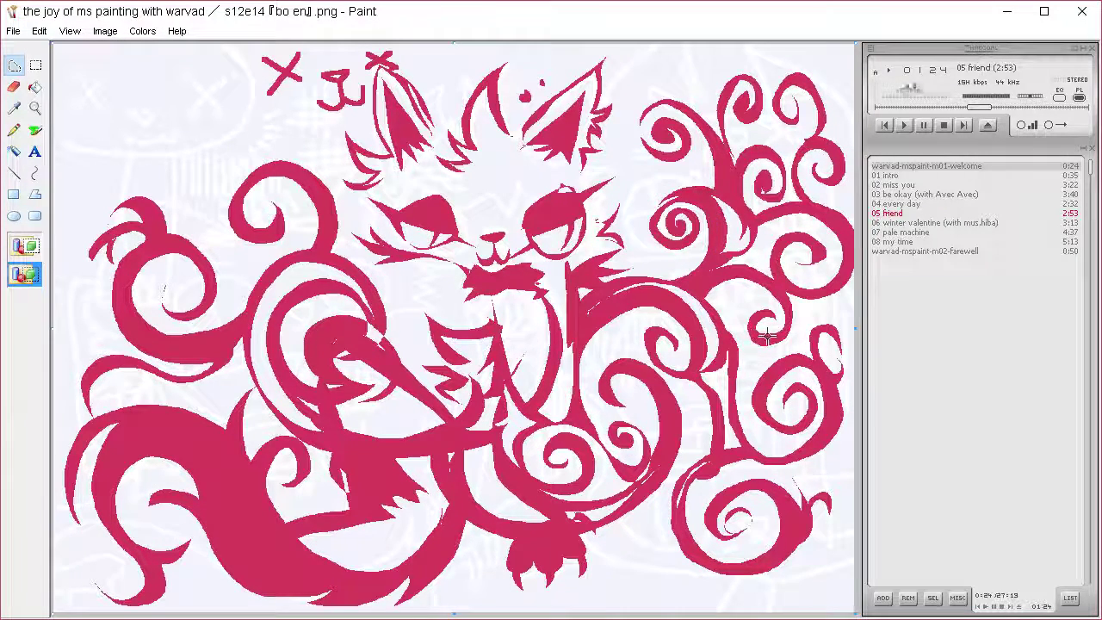
mouse_move(267, 164)
mouse_down()
mouse_move(243, 135)
mouse_move(255, 102)
mouse_move(212, 90)
mouse_move(221, 164)
mouse_move(272, 161)
mouse_up()
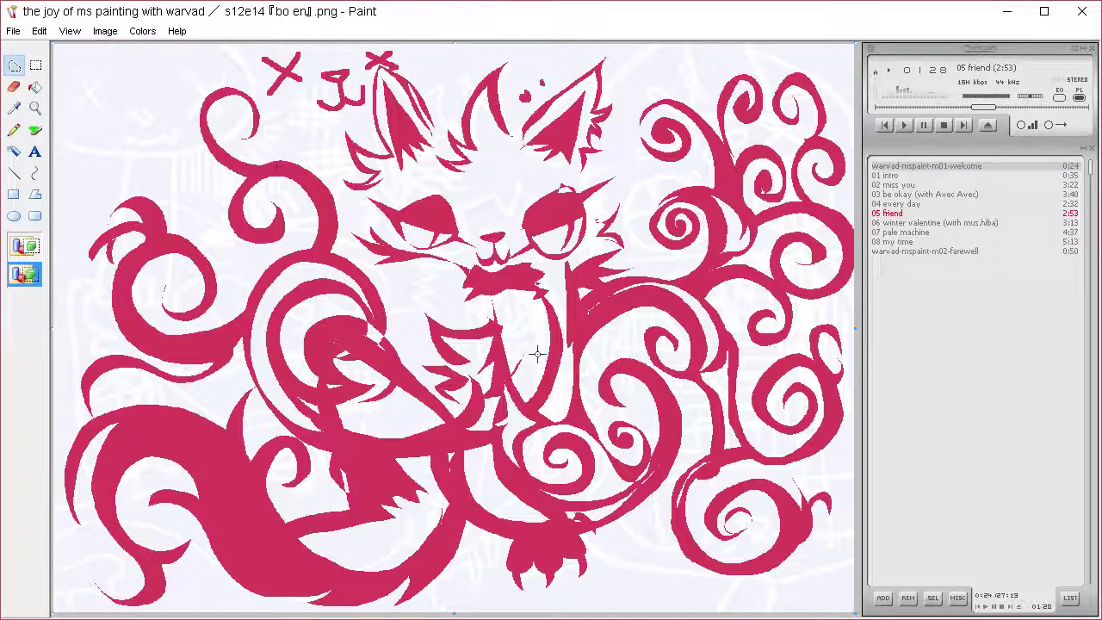
Carve curved pale highlights between the cat's haunch and the thick tail, and along the lower curve's outer tip.
click(17, 107)
click(34, 87)
click(19, 67)
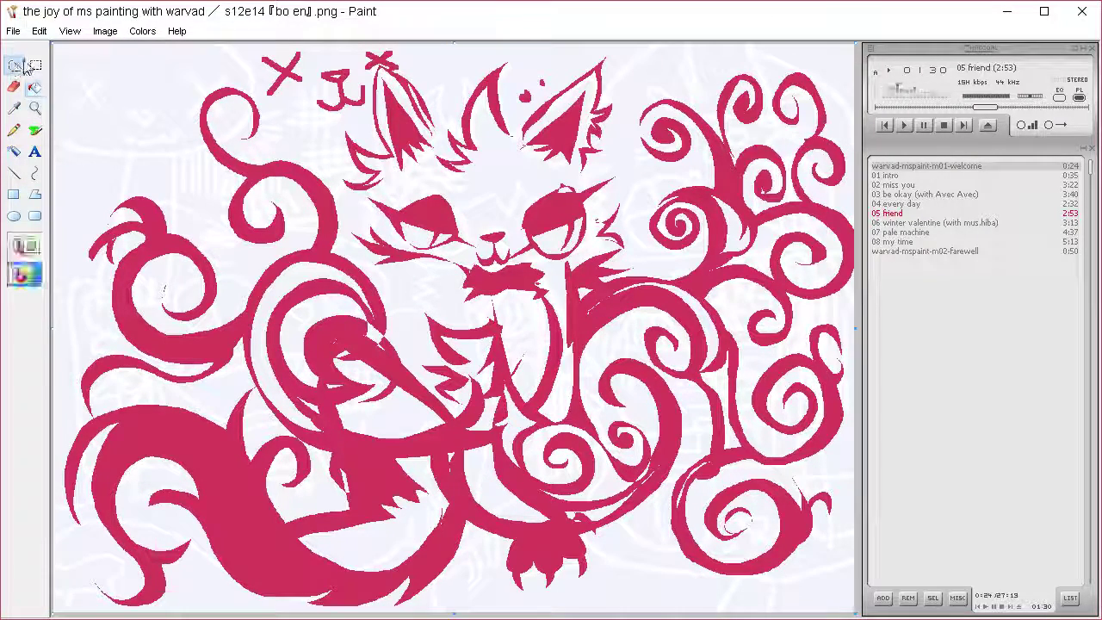
mouse_move(274, 531)
mouse_down()
mouse_move(228, 460)
mouse_move(246, 528)
mouse_move(226, 517)
mouse_move(311, 575)
mouse_move(279, 536)
mouse_up()
key(Delete)
mouse_move(454, 519)
mouse_down()
mouse_move(445, 558)
mouse_move(460, 517)
mouse_up()
key(Delete)
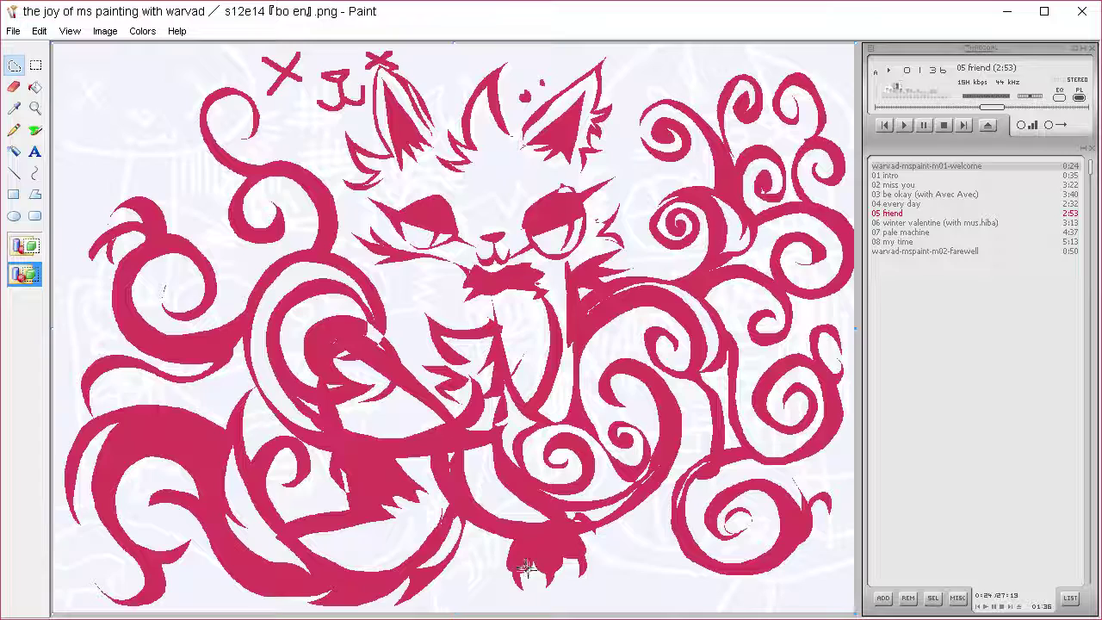
Cut small pale highlights into the toes of the crimson front paw.
key(Delete)
drag(526, 567, 575, 556)
key(Delete)
key(Delete)
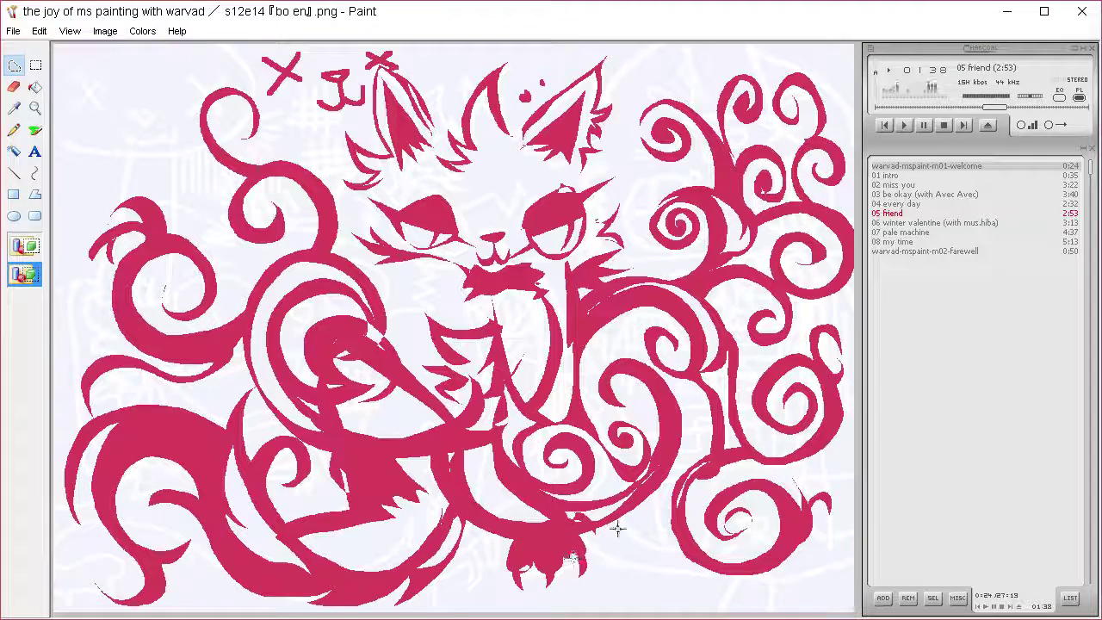
key(Delete)
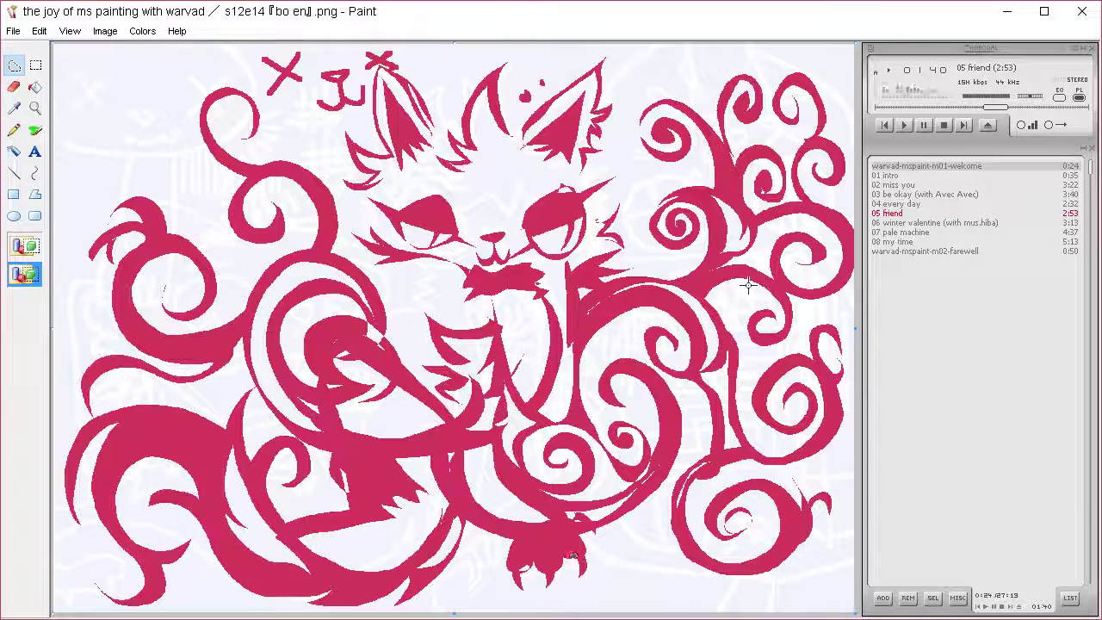
Cut narrow pale slit pupils into both of the first cat's crimson eyes.
mouse_move(440, 202)
mouse_down()
mouse_move(428, 226)
mouse_move(443, 203)
mouse_up()
key(Delete)
mouse_move(551, 203)
mouse_down()
mouse_move(556, 212)
mouse_move(552, 203)
mouse_up()
key(Delete)
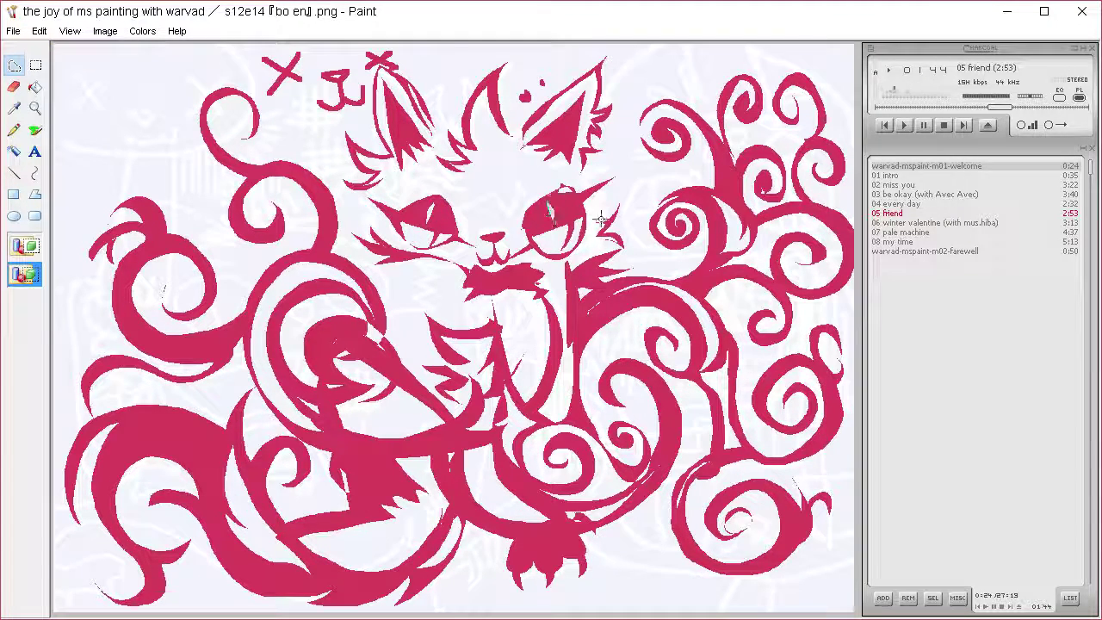
Carve pale fur slivers out of the crimson inside both of the first cat's ears.
mouse_move(547, 138)
mouse_down()
mouse_move(568, 113)
mouse_move(553, 138)
mouse_up()
drag(406, 134, 409, 136)
key(Delete)
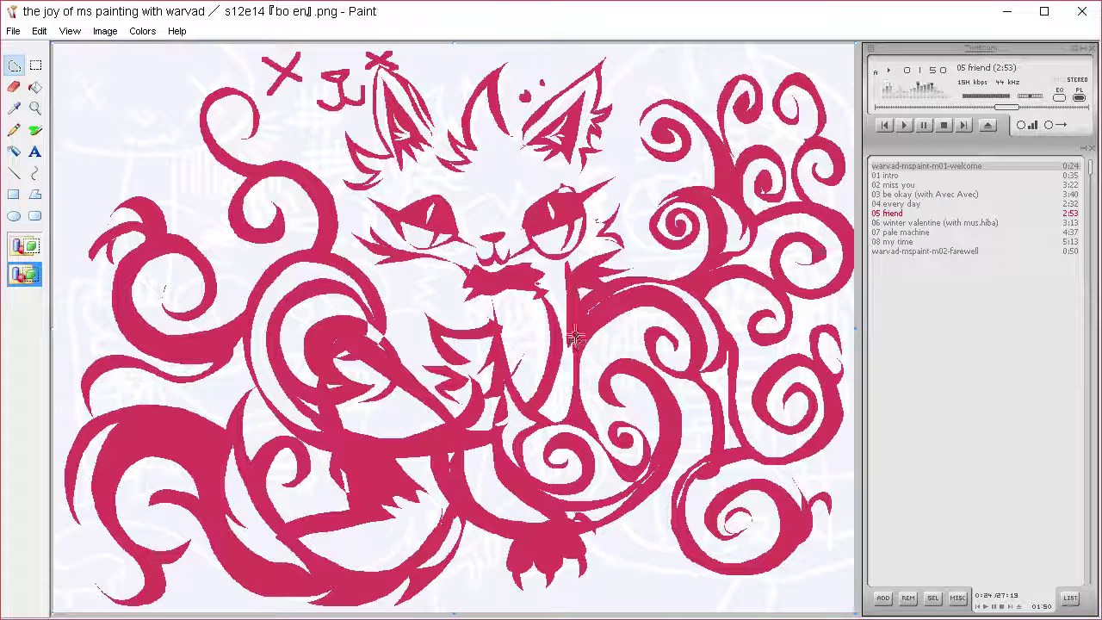
Brush the small cat-face doodle beside the left ear into an open, fanged mouth, undoing stray strokes.
click(14, 108)
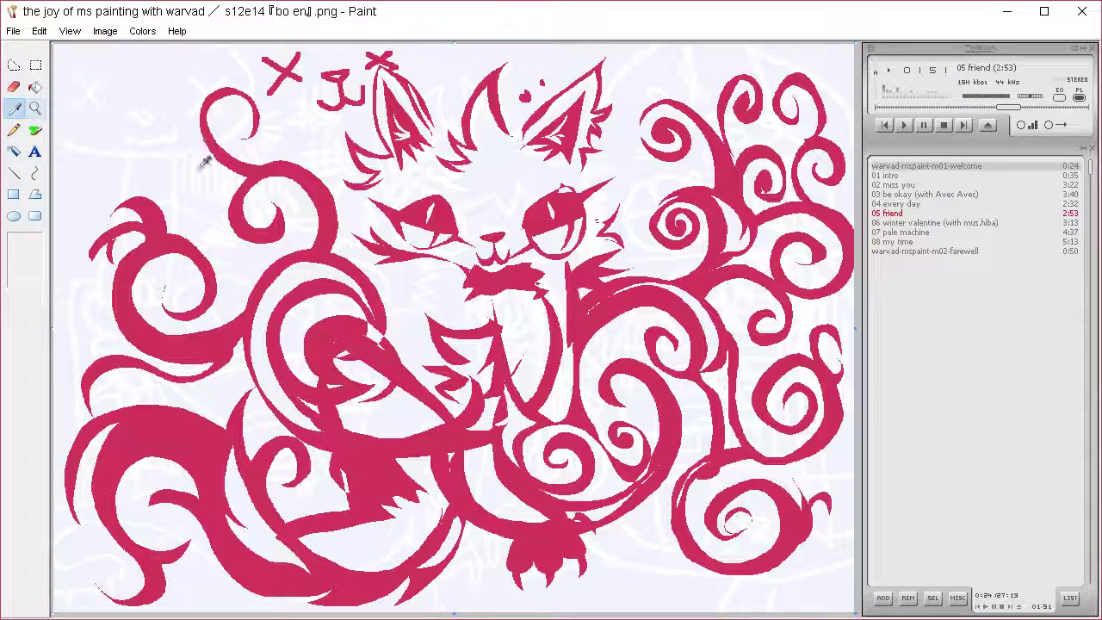
click(14, 65)
click(14, 107)
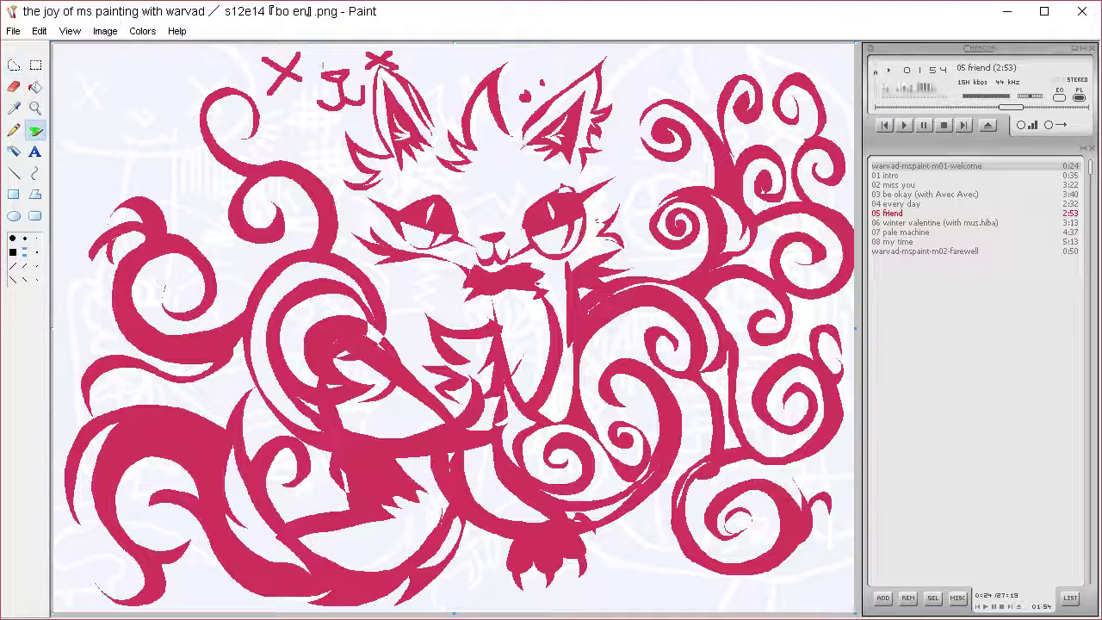
click(345, 101)
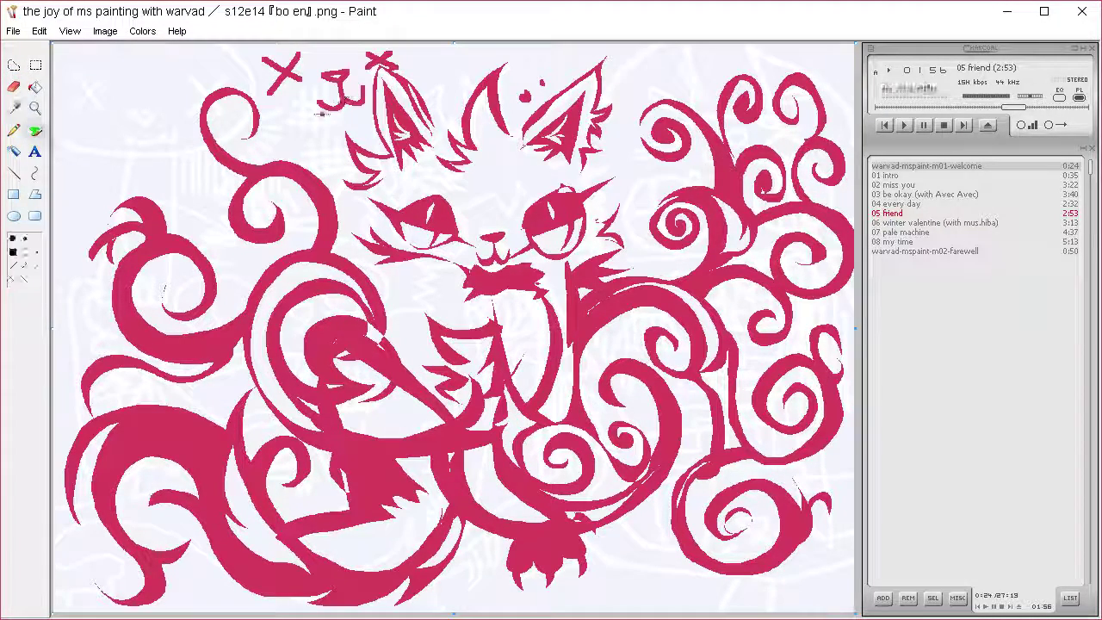
mouse_move(331, 112)
mouse_down()
mouse_move(351, 127)
mouse_move(363, 105)
mouse_move(324, 116)
mouse_move(357, 122)
mouse_move(364, 104)
mouse_move(350, 115)
mouse_move(355, 106)
mouse_move(360, 119)
mouse_up()
key(ctrl+z)
key(ctrl+z)
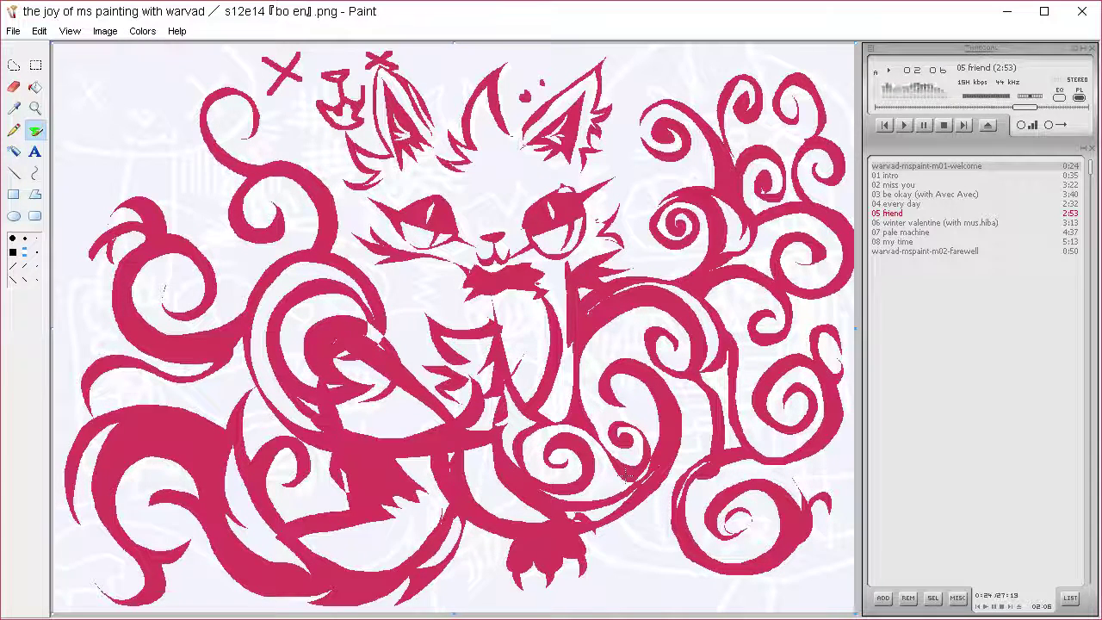
Sample the crimson and fill a freehand heart with a small dot beneath it on the cat's forehead.
click(14, 108)
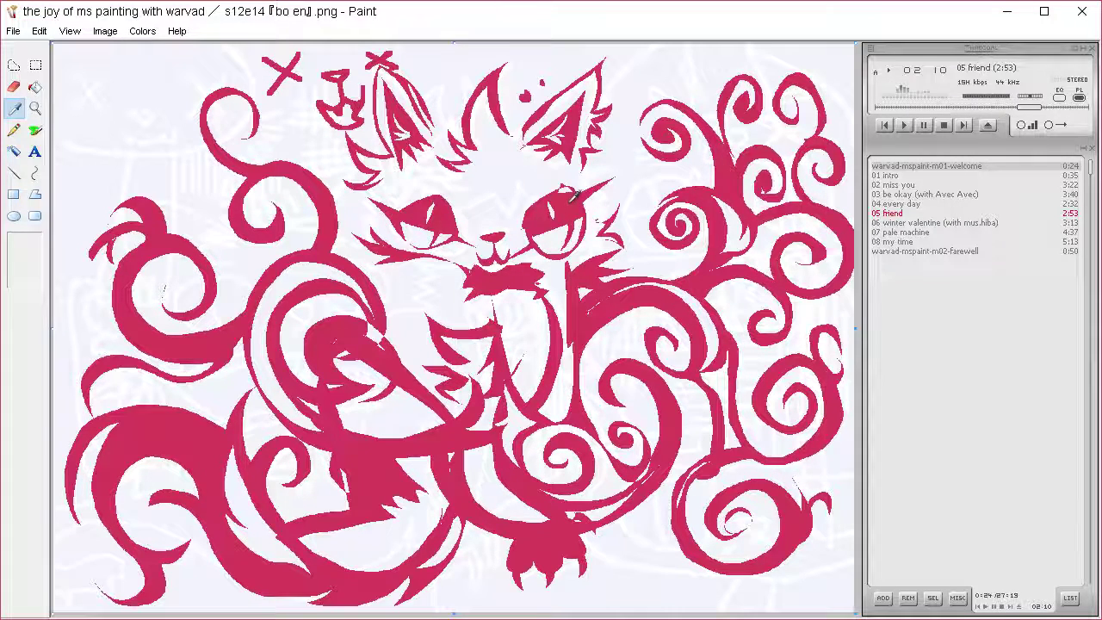
click(570, 201)
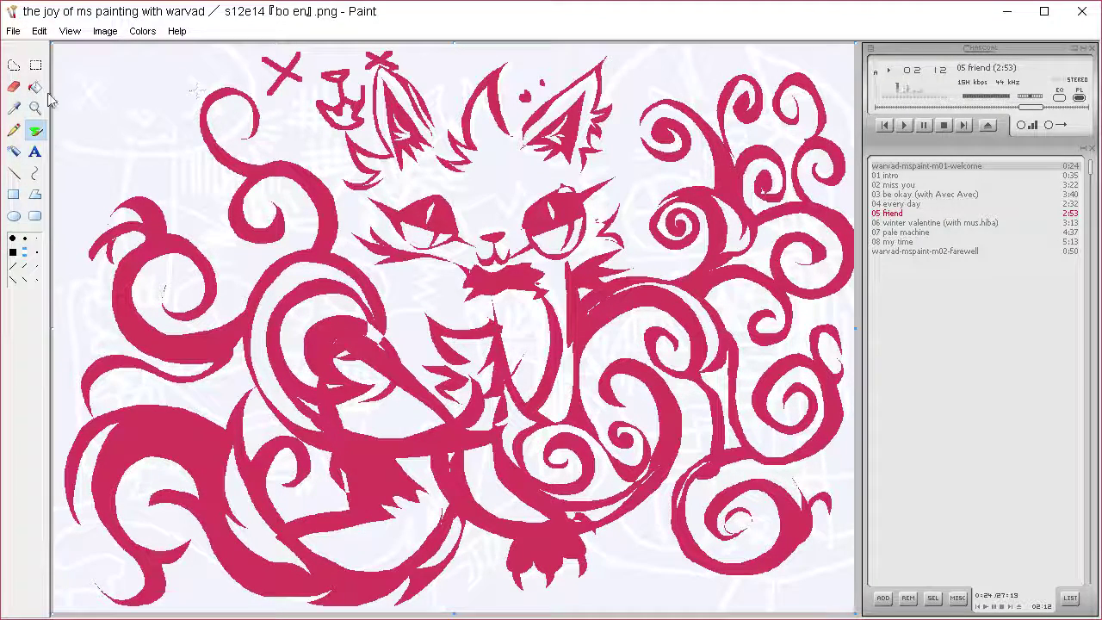
click(17, 66)
mouse_move(474, 168)
mouse_down()
mouse_move(470, 183)
mouse_move(489, 198)
mouse_move(504, 165)
mouse_move(486, 179)
mouse_up()
key(Delete)
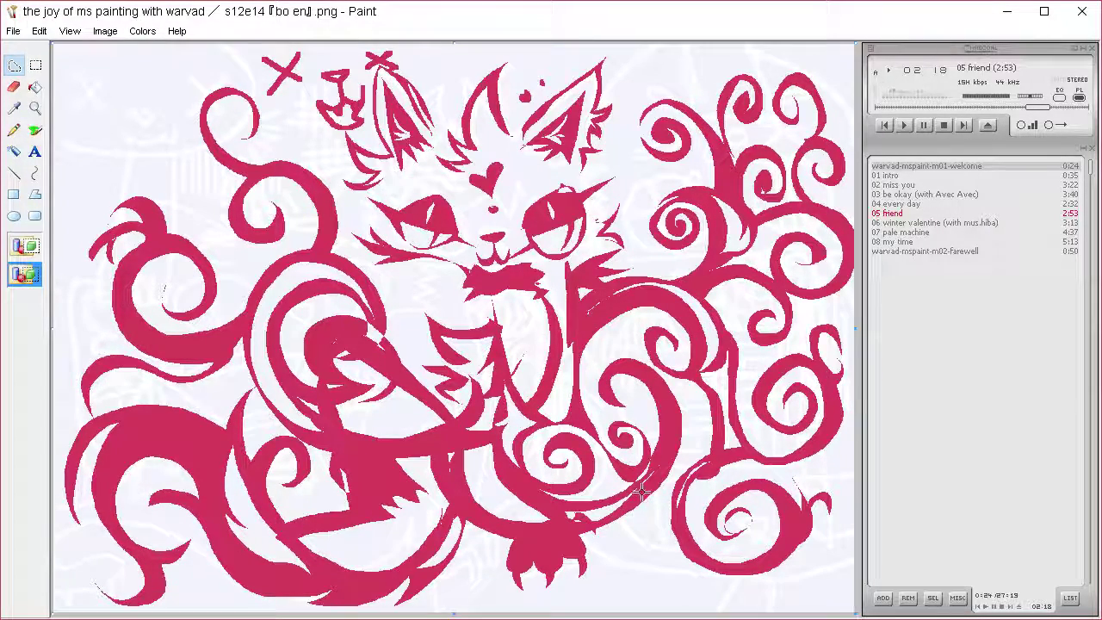
Add a second crimson clawed paw and its leg below the large spiral, beside the first front paw.
mouse_move(642, 489)
mouse_down()
mouse_move(597, 547)
mouse_move(601, 573)
mouse_move(672, 526)
mouse_move(646, 482)
mouse_up()
key(Delete)
mouse_move(615, 535)
mouse_down()
mouse_move(584, 555)
mouse_move(610, 564)
mouse_move(611, 583)
mouse_move(617, 570)
mouse_up()
key(Delete)
key(Delete)
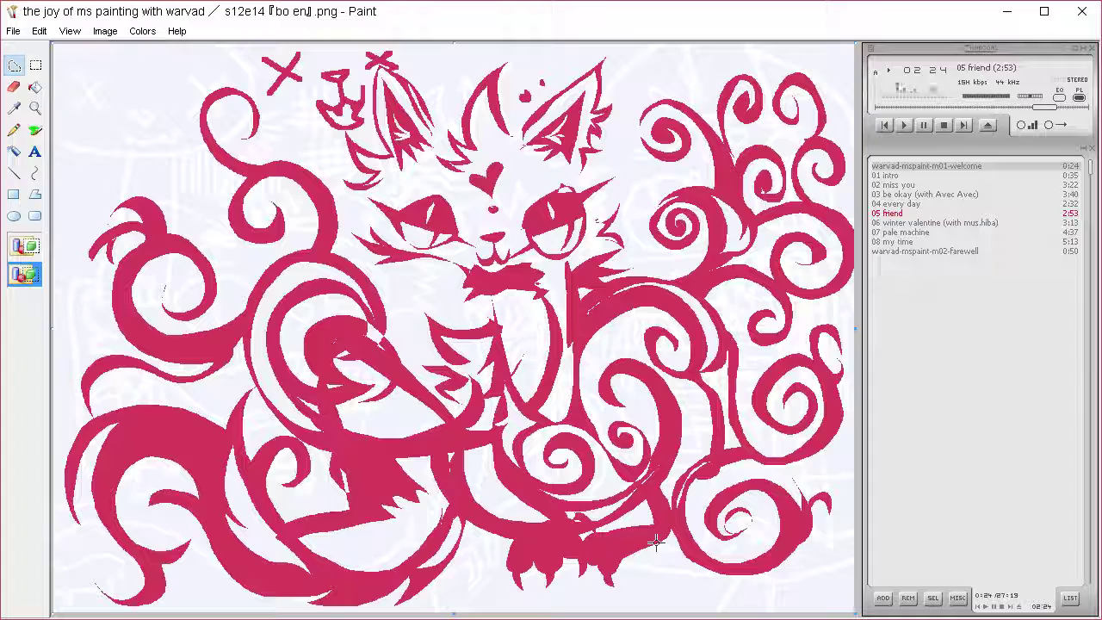
Fill crimson toes along the hind paw and layer crimson fur shapes over the large spiral at the cat's side.
mouse_move(370, 506)
mouse_down()
mouse_move(418, 493)
mouse_move(411, 528)
mouse_move(382, 511)
mouse_move(425, 523)
mouse_move(423, 536)
mouse_move(425, 515)
mouse_move(462, 496)
mouse_move(424, 500)
mouse_move(443, 518)
mouse_move(416, 517)
mouse_move(445, 520)
mouse_up()
key(Delete)
key(Delete)
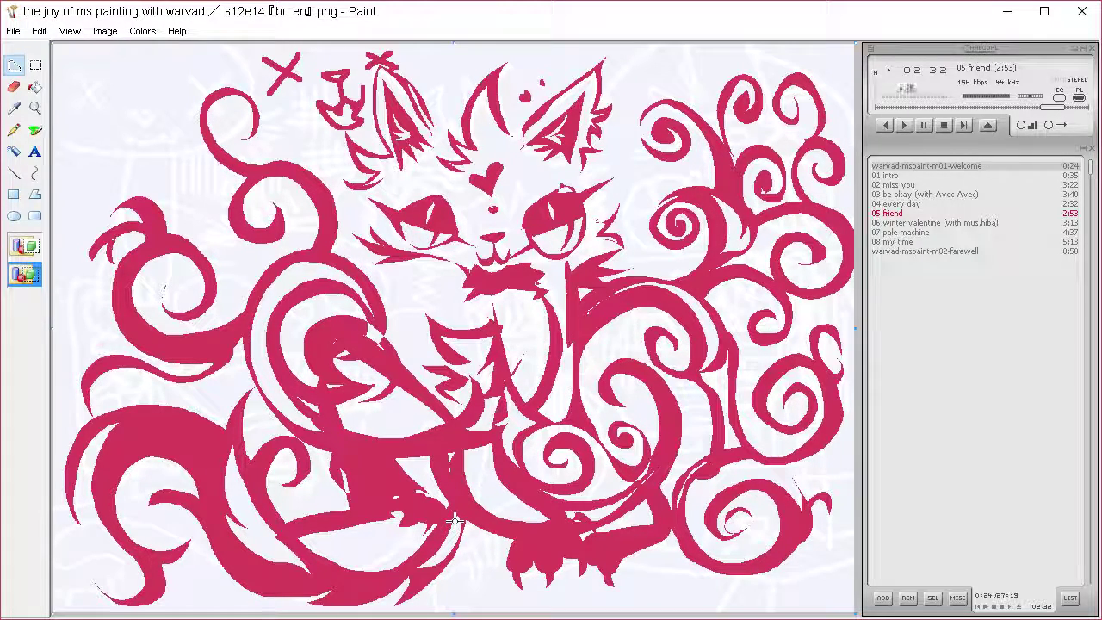
mouse_move(419, 360)
mouse_down()
mouse_move(386, 342)
mouse_move(280, 339)
mouse_move(244, 411)
mouse_move(263, 466)
mouse_move(240, 425)
mouse_move(245, 361)
mouse_move(293, 312)
mouse_move(322, 308)
mouse_move(308, 273)
mouse_move(425, 363)
mouse_up()
key(Delete)
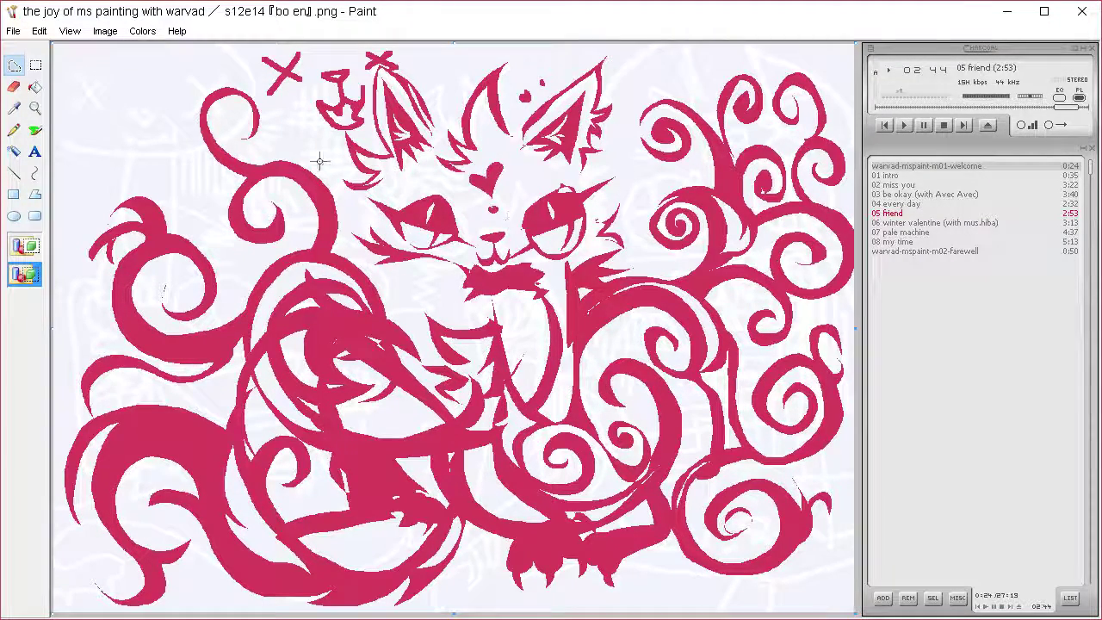
Add crimson thorny tips and a thicker inner curl to the upper-left tendril, plus spikes at its base.
mouse_move(237, 105)
mouse_down()
mouse_move(247, 131)
mouse_move(256, 118)
mouse_move(243, 126)
mouse_move(238, 107)
mouse_move(269, 104)
mouse_move(215, 121)
mouse_move(190, 100)
mouse_move(213, 127)
mouse_move(189, 82)
mouse_up()
key(Delete)
key(Delete)
key(Delete)
key(Delete)
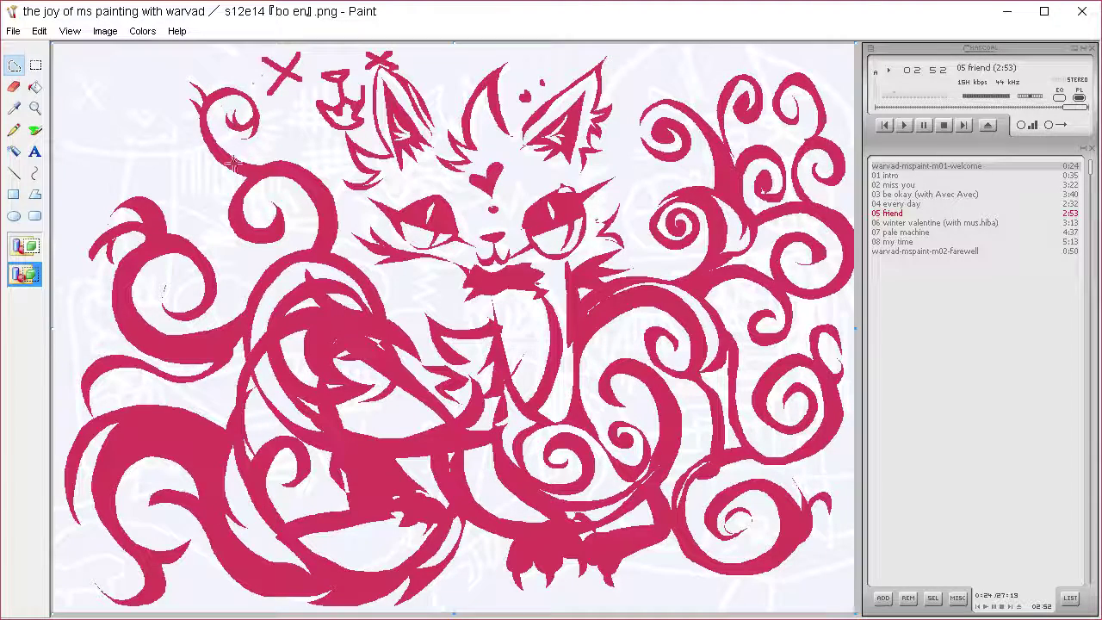
mouse_move(244, 168)
mouse_down()
mouse_move(204, 177)
mouse_move(256, 167)
mouse_up()
key(Delete)
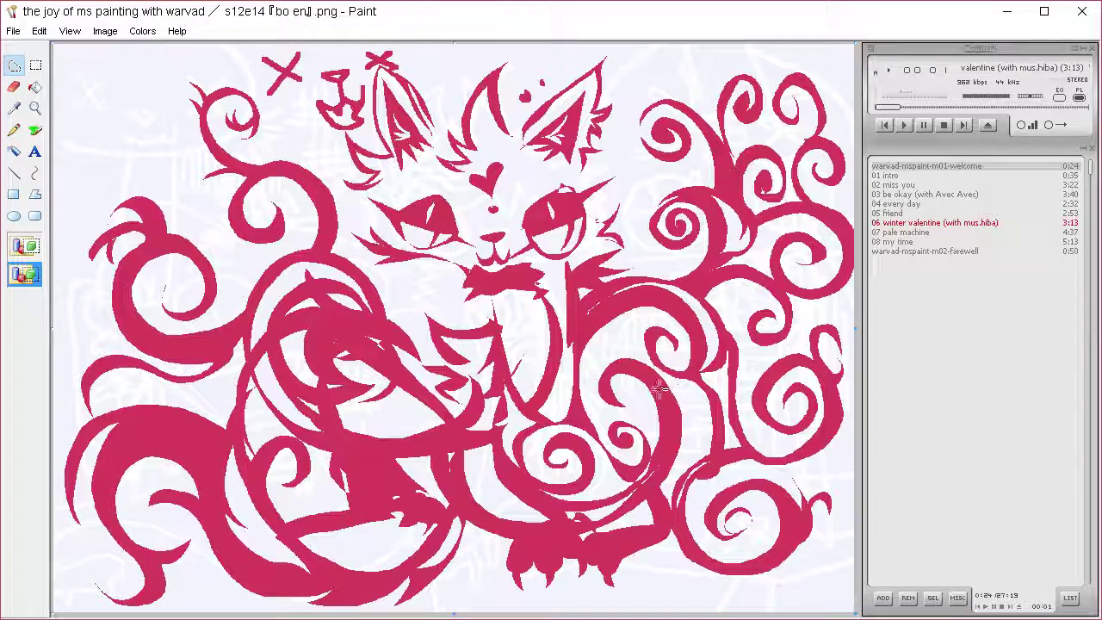
Mix a deeper magenta-crimson and dab a round test spot in the picture's upper-left corner.
key(ctrl+a)
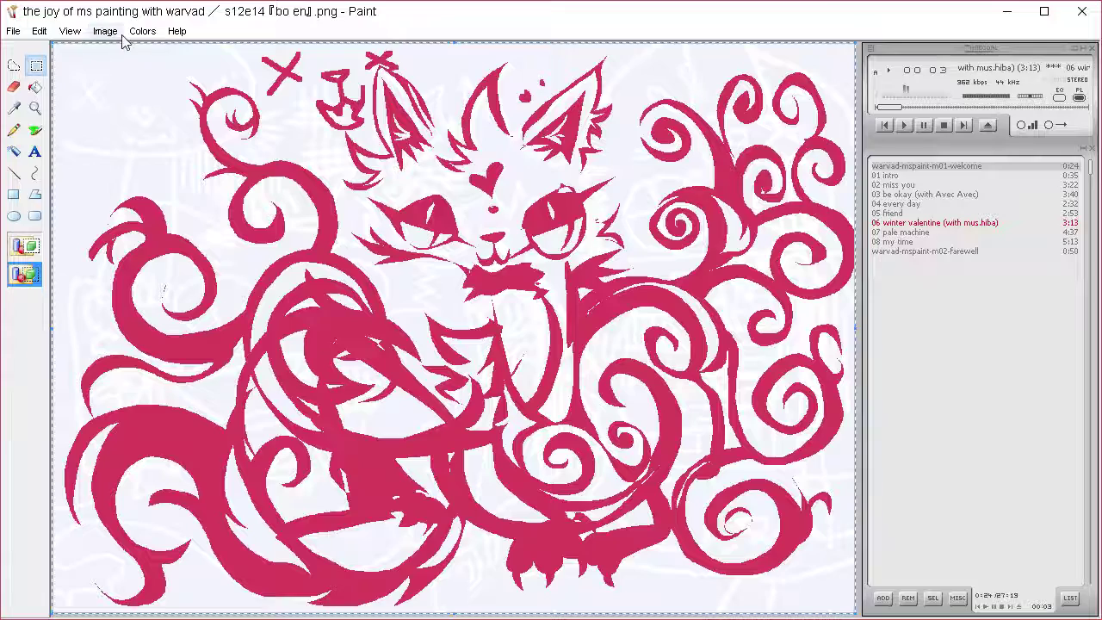
click(142, 31)
click(147, 49)
click(597, 413)
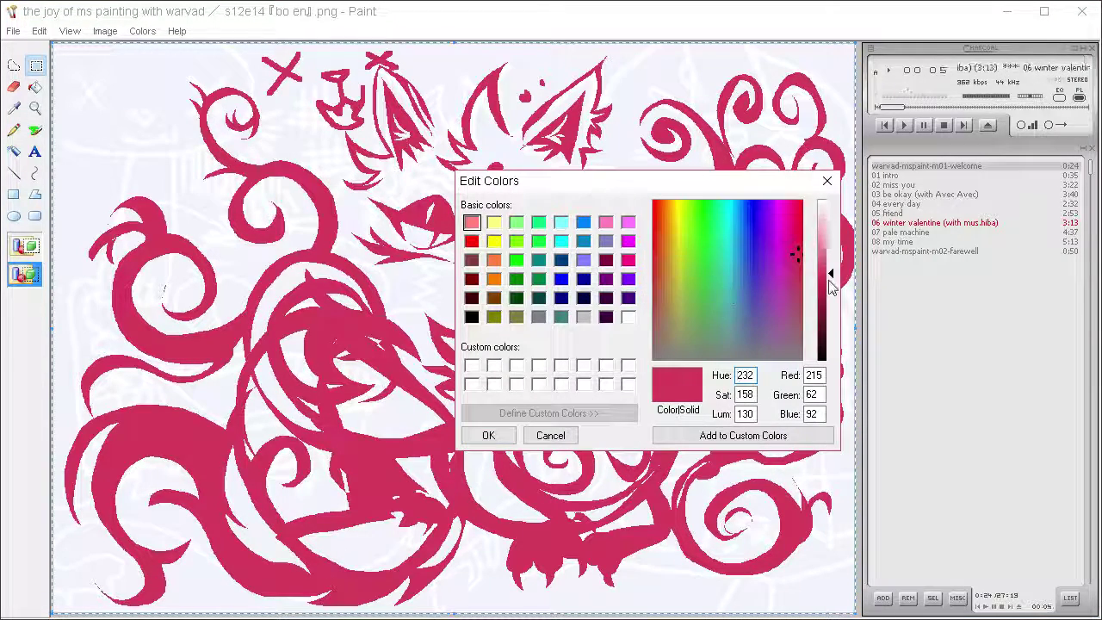
drag(832, 274, 793, 243)
click(803, 264)
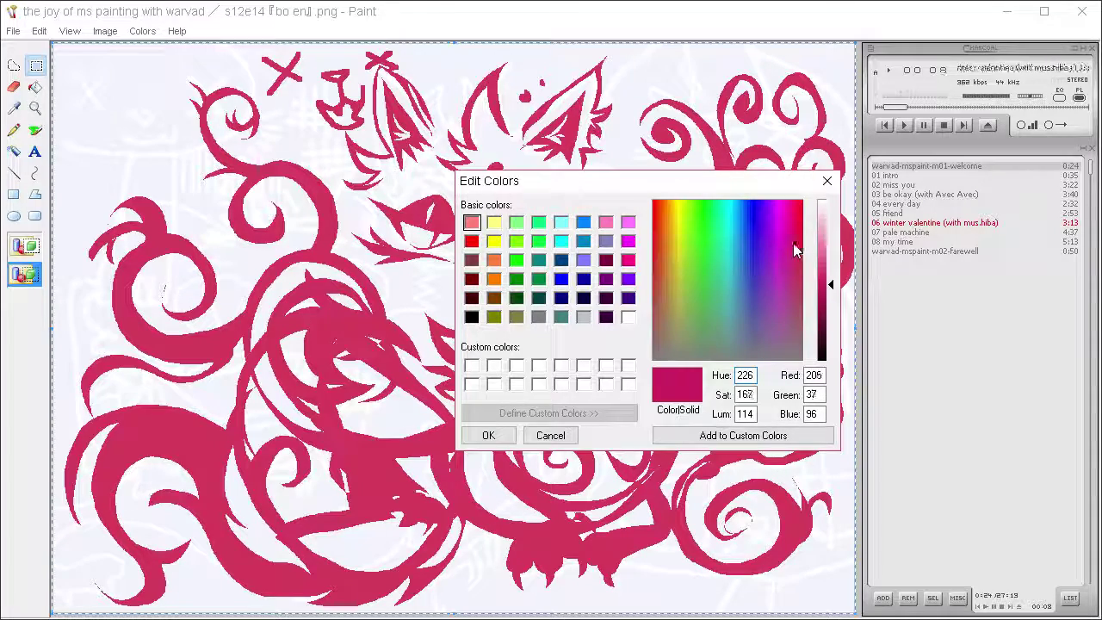
click(488, 435)
click(35, 129)
drag(97, 102, 98, 101)
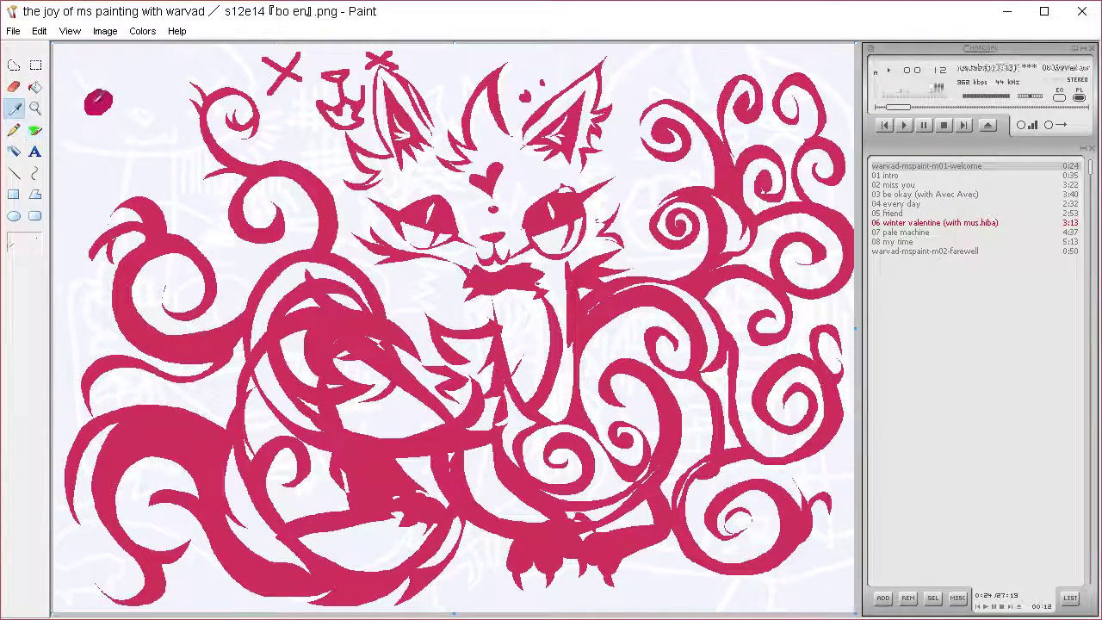
Shade the cat's chest ruff, upper eyelids and forehead heart with freehand shapes in the deeper crimson.
click(14, 65)
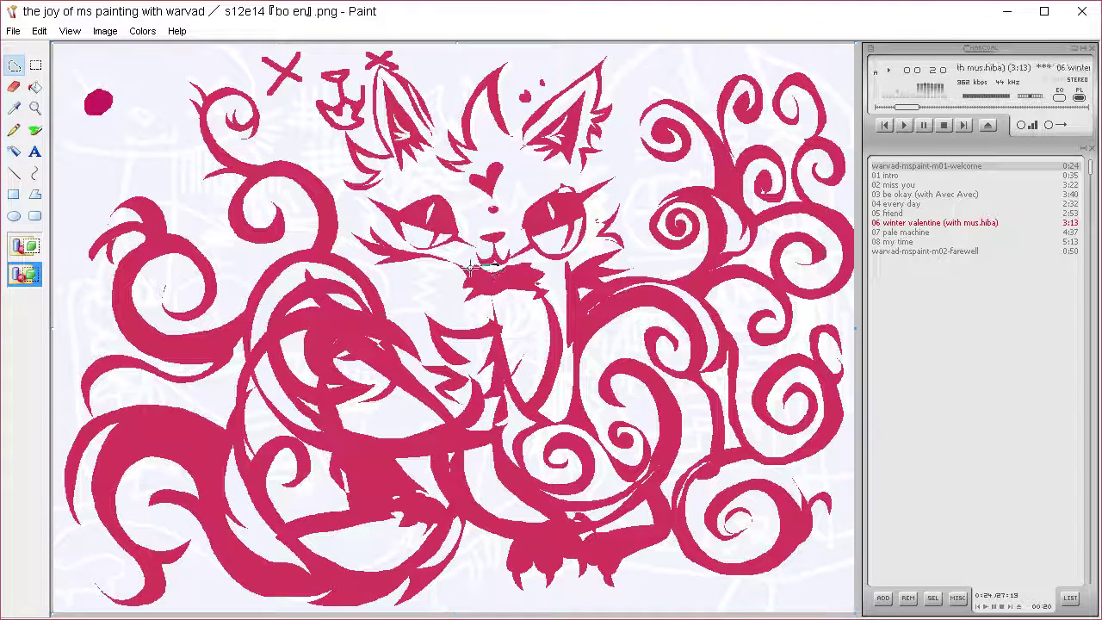
mouse_move(471, 269)
mouse_down()
mouse_move(491, 297)
mouse_move(552, 298)
mouse_move(545, 264)
mouse_move(495, 266)
mouse_move(585, 211)
mouse_move(609, 179)
mouse_move(520, 243)
mouse_move(524, 231)
mouse_move(372, 200)
mouse_move(469, 244)
mouse_up()
key(Delete)
key(Delete)
drag(489, 186, 494, 200)
key(Delete)
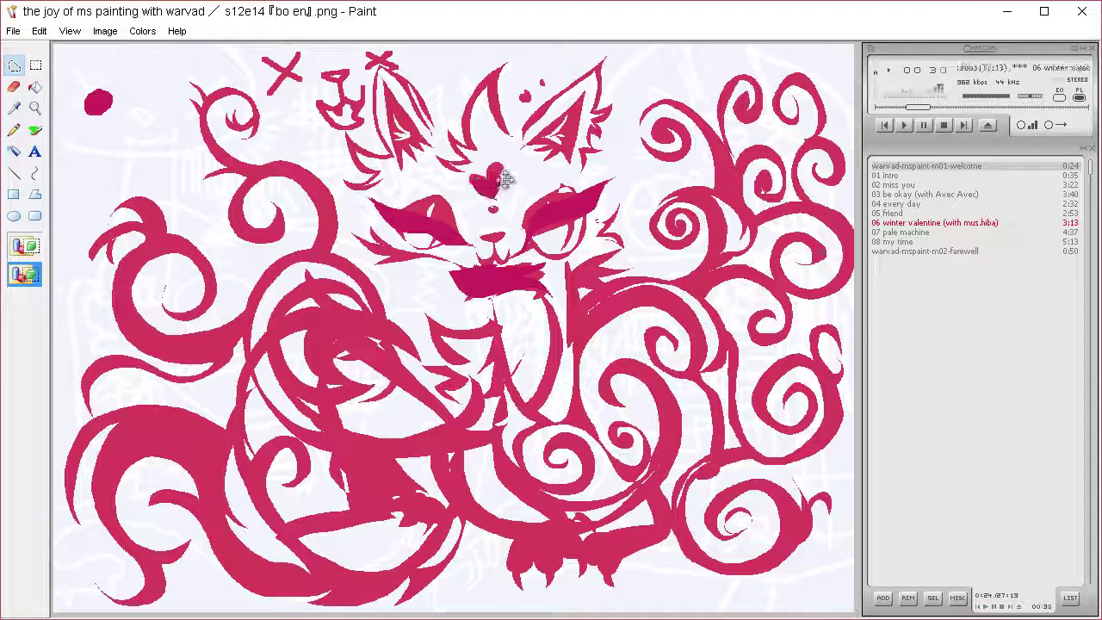
Shade both inner ears, the forehead tuft and the upper cheek fur with freehand shapes in the deeper crimson.
mouse_move(529, 145)
mouse_down()
mouse_move(579, 106)
mouse_move(566, 164)
mouse_move(575, 147)
mouse_up()
key(Delete)
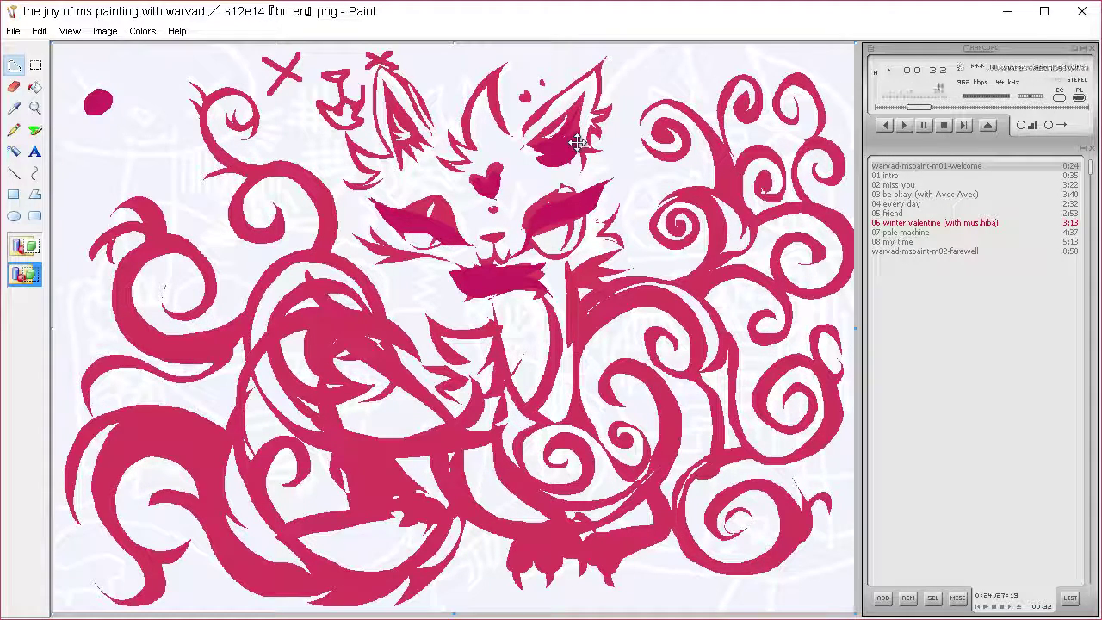
drag(392, 108, 407, 146)
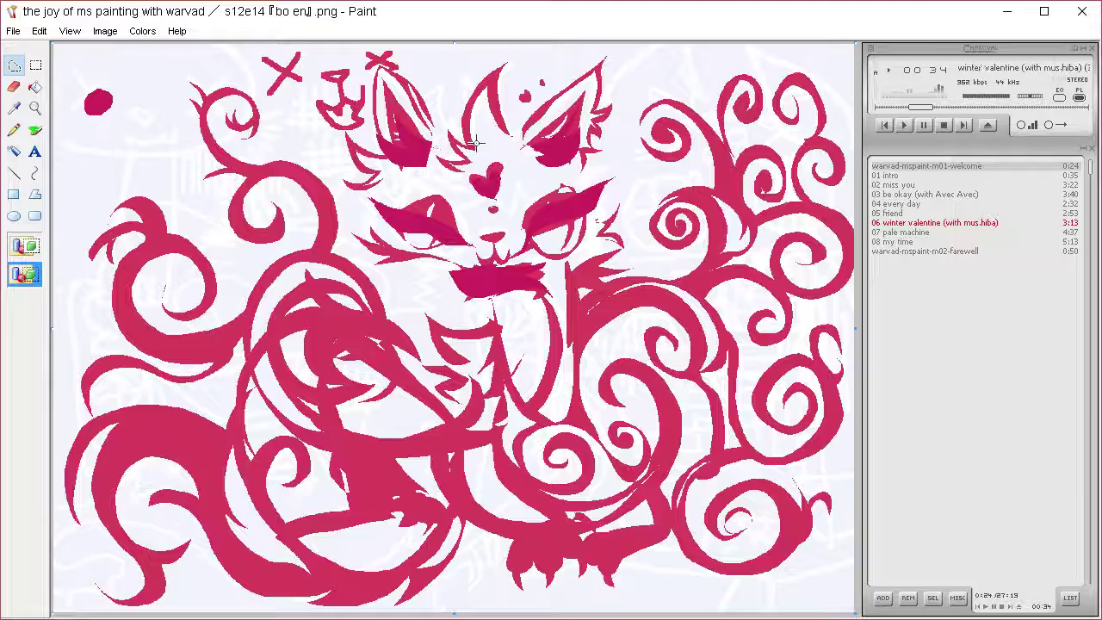
mouse_move(476, 143)
mouse_down()
mouse_move(493, 167)
mouse_move(495, 155)
mouse_up()
key(Delete)
mouse_move(393, 178)
mouse_down()
mouse_move(353, 189)
mouse_move(401, 180)
mouse_up()
key(Delete)
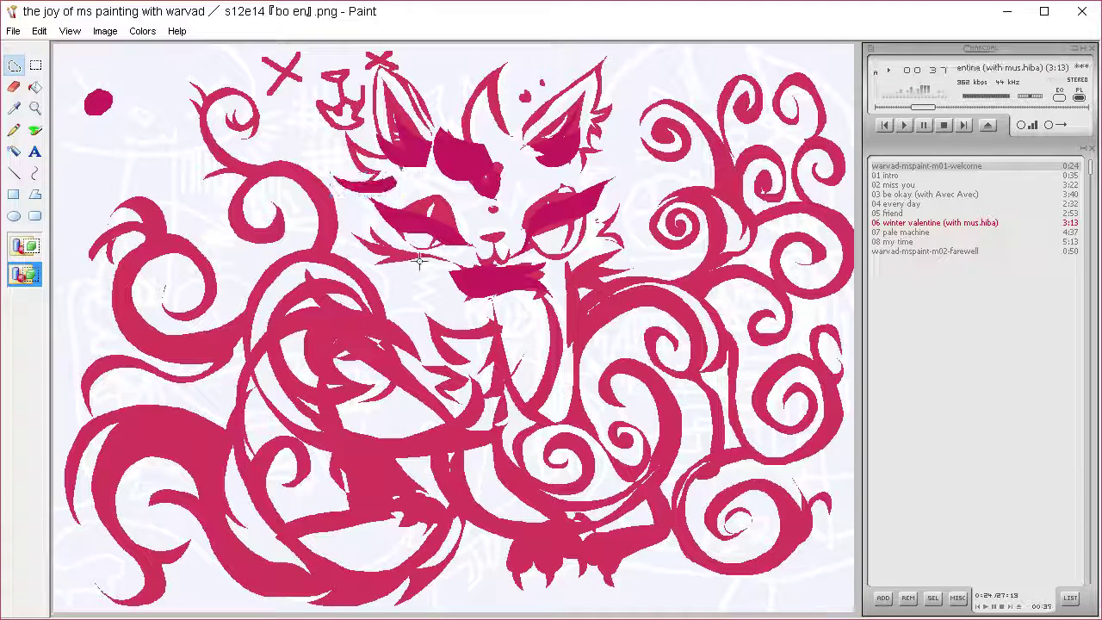
Fill large deeper-crimson shapes across the lower cheek fur, chest, foreleg and the curved haunch.
mouse_move(419, 261)
mouse_down()
mouse_move(384, 265)
mouse_move(457, 251)
mouse_up()
mouse_move(544, 308)
mouse_down()
mouse_move(526, 386)
mouse_move(551, 365)
mouse_move(454, 418)
mouse_move(599, 476)
mouse_move(630, 435)
mouse_move(590, 309)
mouse_move(559, 297)
mouse_up()
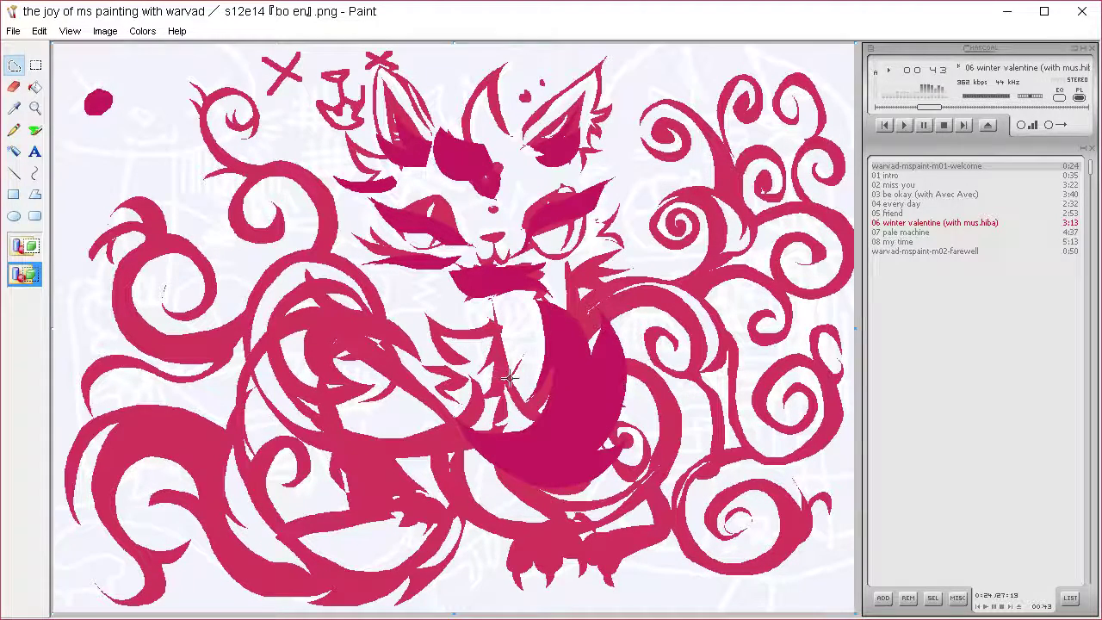
mouse_move(510, 376)
mouse_down()
mouse_move(373, 322)
mouse_move(363, 266)
mouse_move(357, 321)
mouse_move(289, 314)
mouse_move(218, 430)
mouse_move(279, 534)
mouse_move(360, 547)
mouse_move(292, 508)
mouse_move(285, 422)
mouse_move(296, 427)
mouse_move(267, 406)
mouse_move(302, 402)
mouse_move(327, 430)
mouse_move(296, 367)
mouse_move(368, 425)
mouse_move(353, 376)
mouse_move(391, 396)
mouse_move(499, 414)
mouse_move(512, 375)
mouse_up()
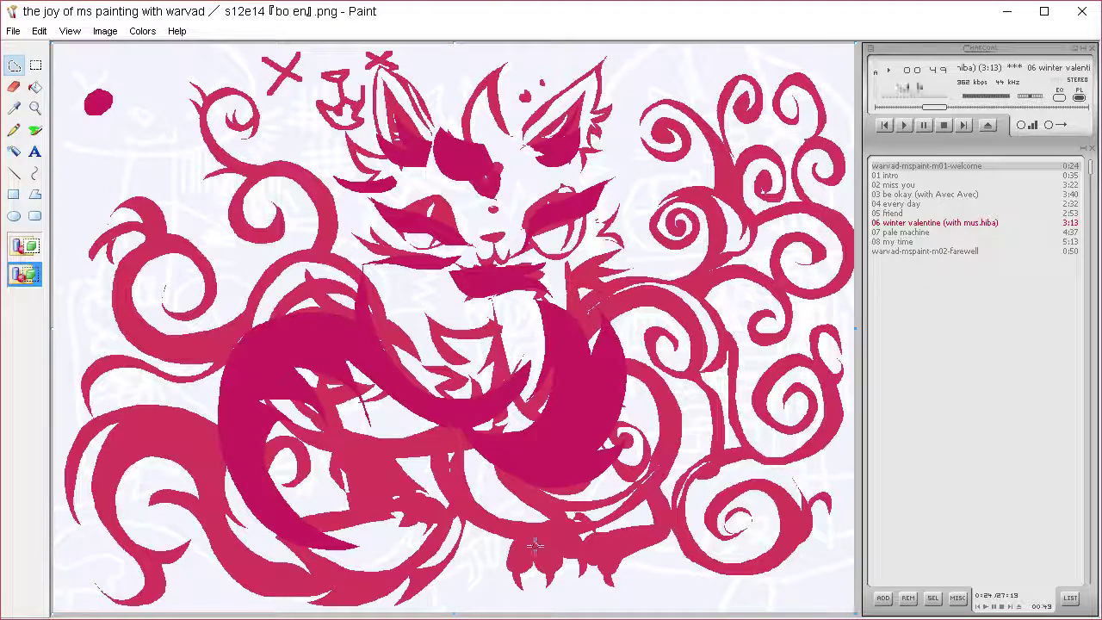
Shade the front paws and the outer curves of the two lower-right spirals in the deeper crimson.
mouse_move(541, 521)
mouse_down()
mouse_move(516, 578)
mouse_move(541, 548)
mouse_move(550, 572)
mouse_move(558, 533)
mouse_move(580, 564)
mouse_move(555, 523)
mouse_up()
mouse_move(640, 532)
mouse_down()
mouse_move(584, 552)
mouse_move(607, 575)
mouse_move(644, 536)
mouse_up()
drag(785, 502, 759, 560)
mouse_move(788, 457)
mouse_down()
mouse_move(827, 390)
mouse_move(811, 439)
mouse_up()
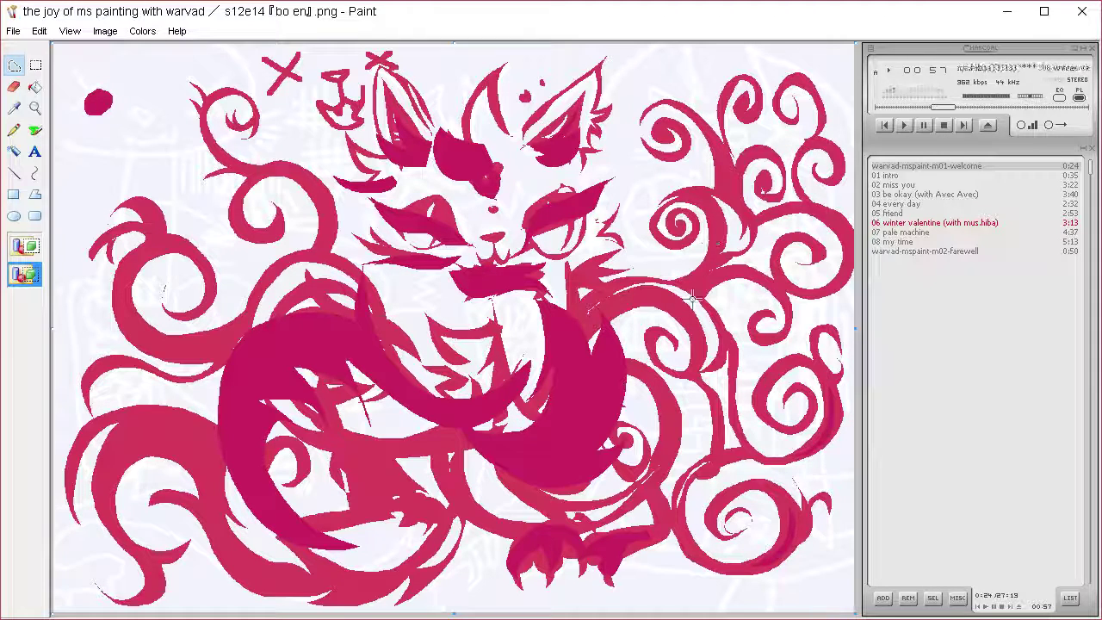
Add deeper-crimson shading to the stems and inner curves of the spirals beside the cat's shoulder and upper right.
mouse_move(626, 297)
mouse_down()
mouse_move(690, 327)
mouse_move(655, 300)
mouse_up()
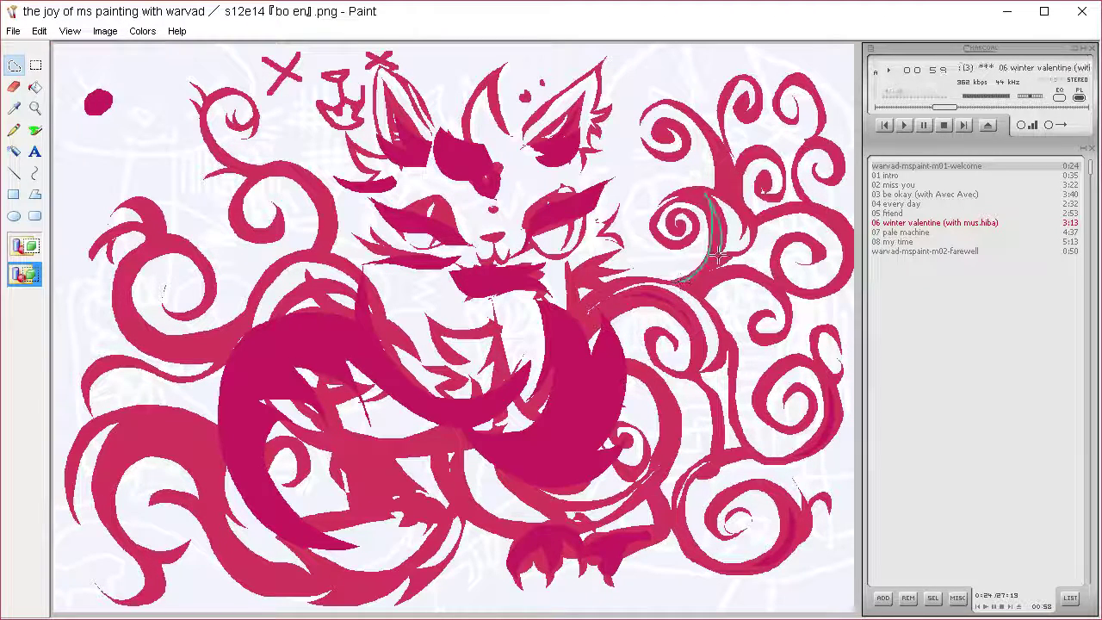
key(Delete)
mouse_move(718, 255)
mouse_down()
mouse_move(696, 276)
mouse_move(787, 303)
mouse_move(722, 274)
mouse_up()
key(Delete)
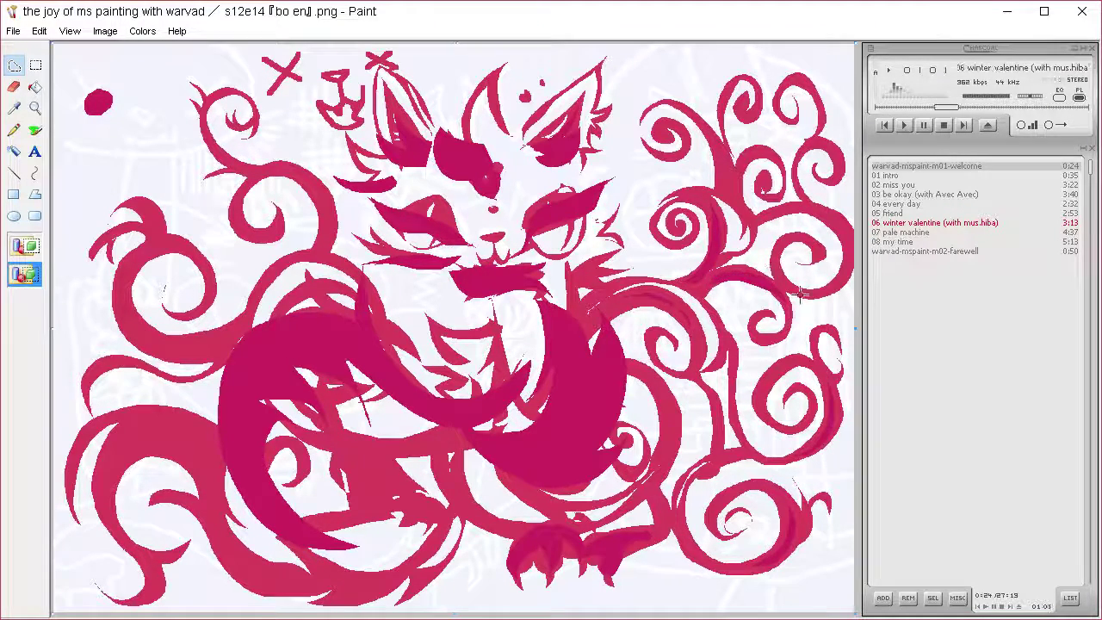
mouse_move(800, 294)
mouse_down()
mouse_move(782, 244)
mouse_move(813, 294)
mouse_up()
key(Delete)
drag(716, 127, 739, 196)
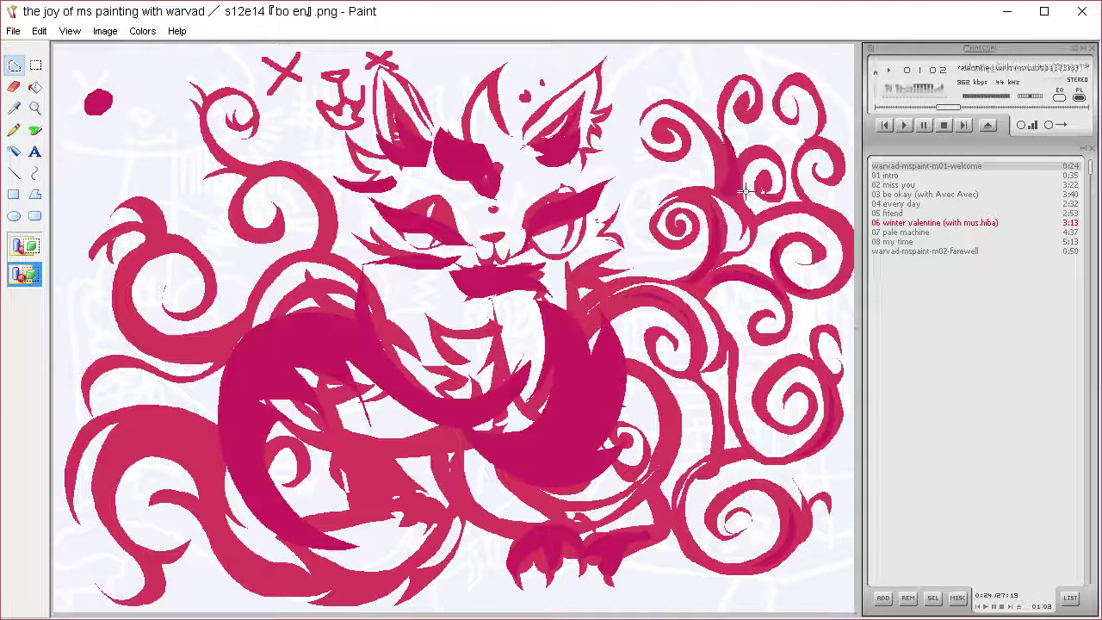
Shade the left-hand tendrils, the large tail curve and the underside of the body in the deeper crimson.
mouse_move(255, 287)
mouse_down()
mouse_move(238, 323)
mouse_move(173, 349)
mouse_move(135, 306)
mouse_move(182, 366)
mouse_move(256, 285)
mouse_up()
key(Delete)
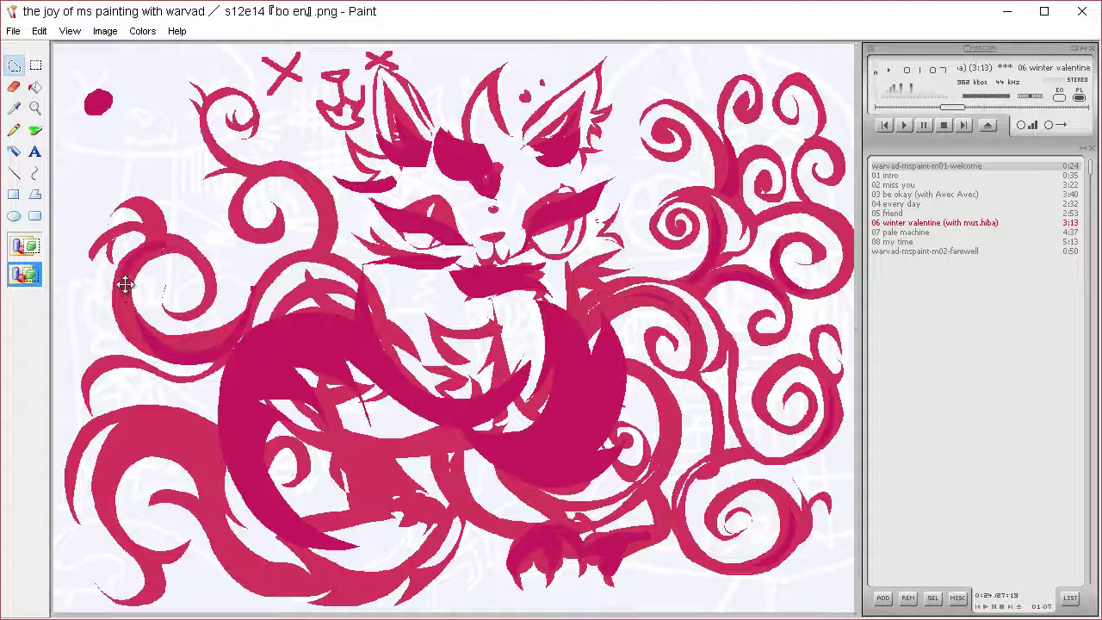
drag(288, 163, 332, 226)
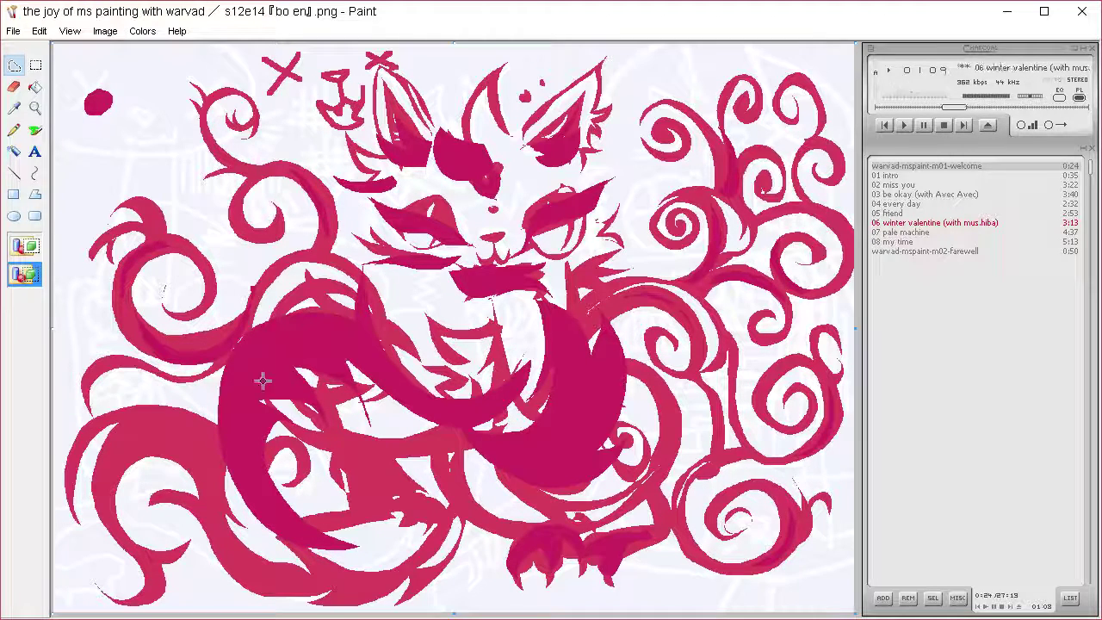
mouse_move(208, 497)
mouse_down()
mouse_move(187, 450)
mouse_move(94, 489)
mouse_up()
drag(156, 446, 207, 498)
key(Delete)
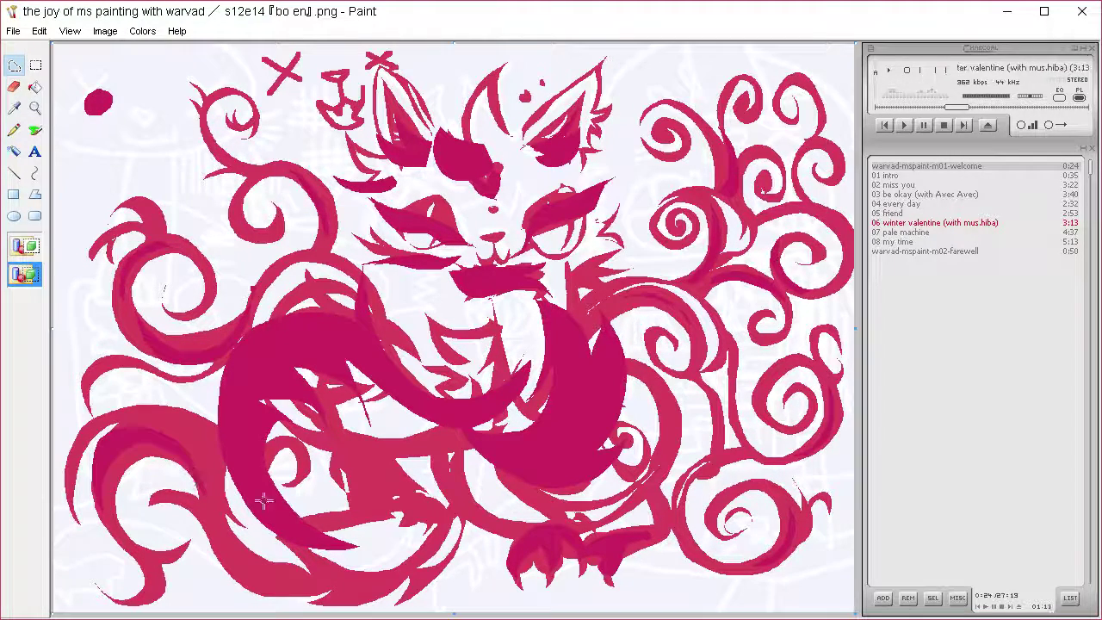
mouse_move(337, 584)
mouse_down()
mouse_move(287, 584)
mouse_move(218, 546)
mouse_move(244, 577)
mouse_move(341, 585)
mouse_up()
key(Delete)
drag(387, 582, 403, 572)
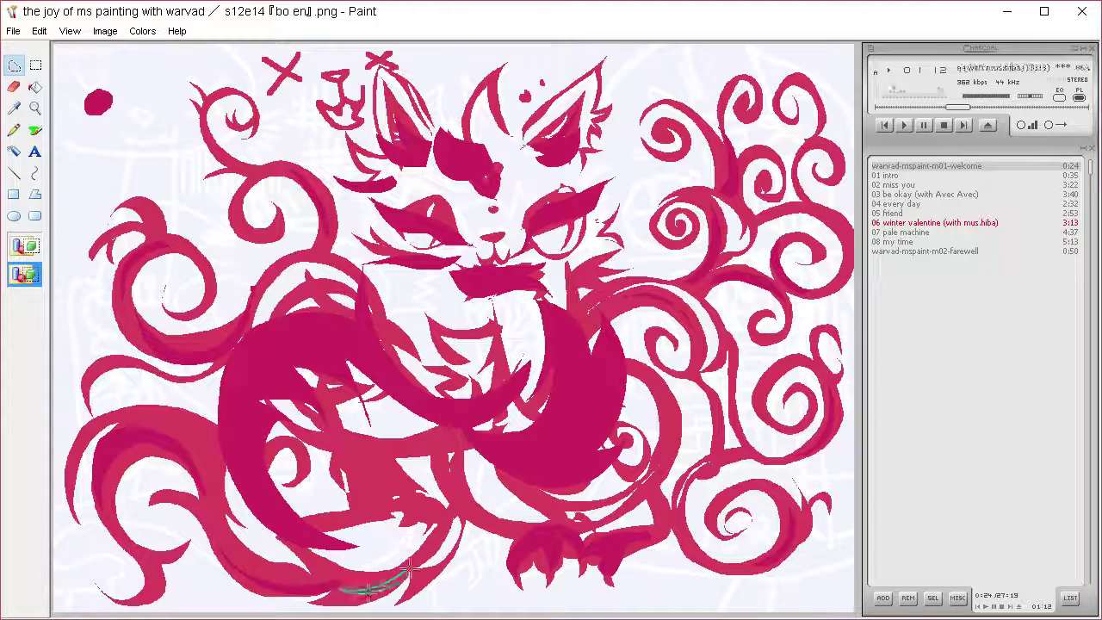
Paste the copied artwork transparently over the canvas to trim the shading to the crimson shapes, and select the whole picture.
click(14, 107)
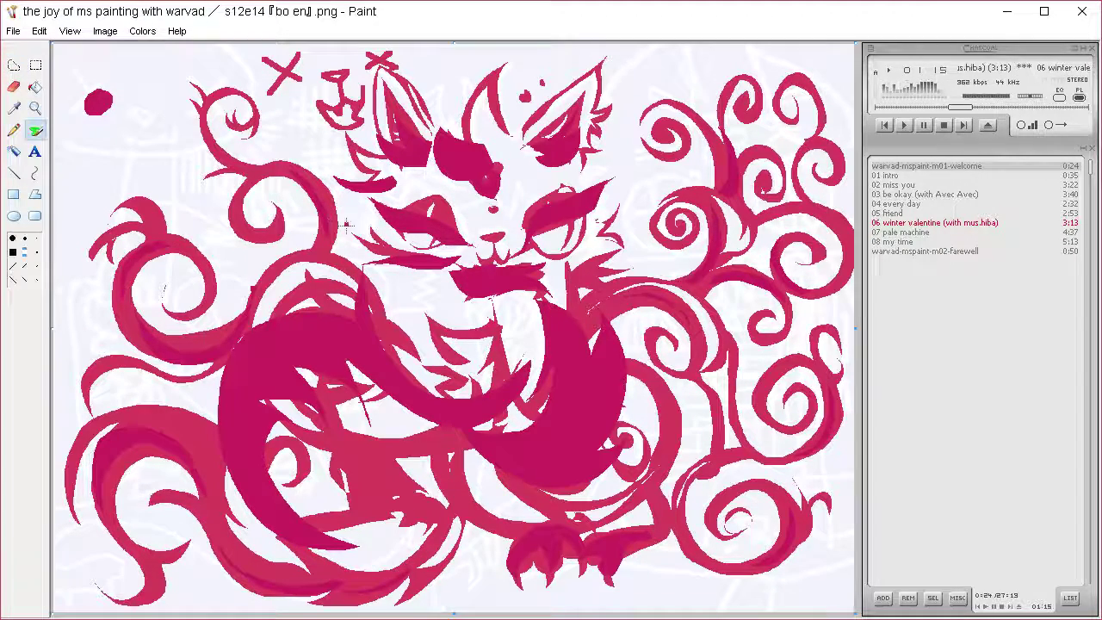
key(ctrl+v)
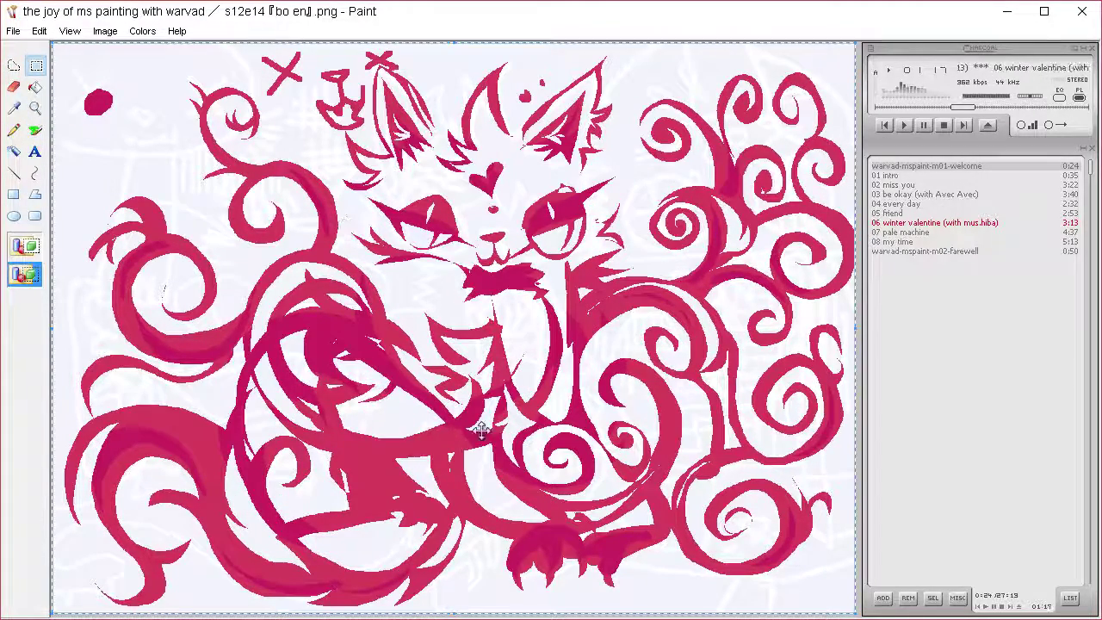
click(14, 107)
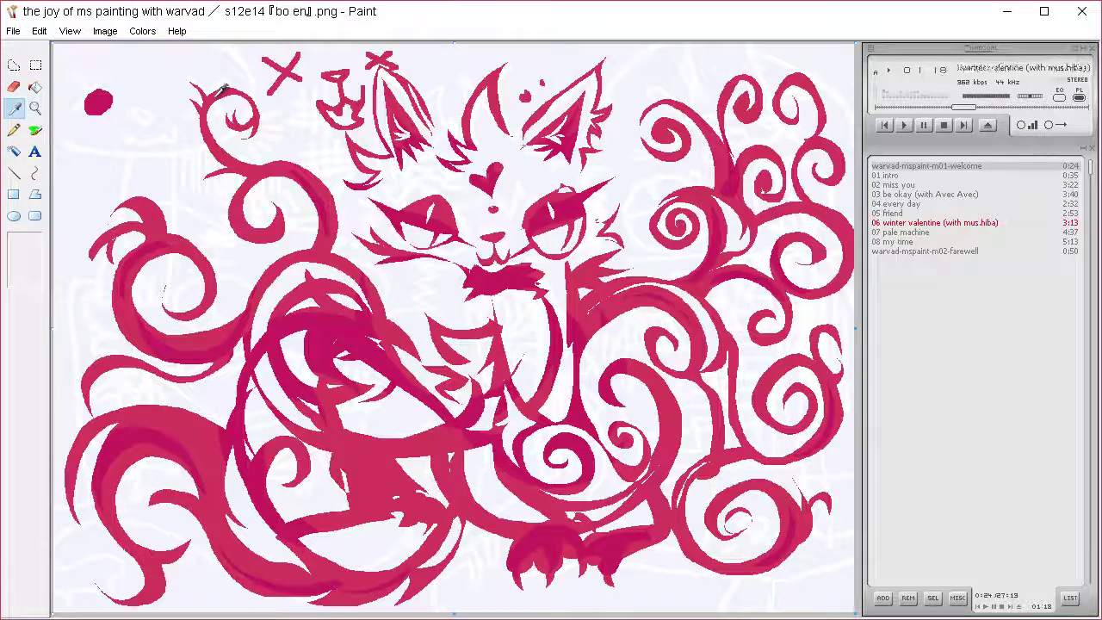
key(ctrl+a)
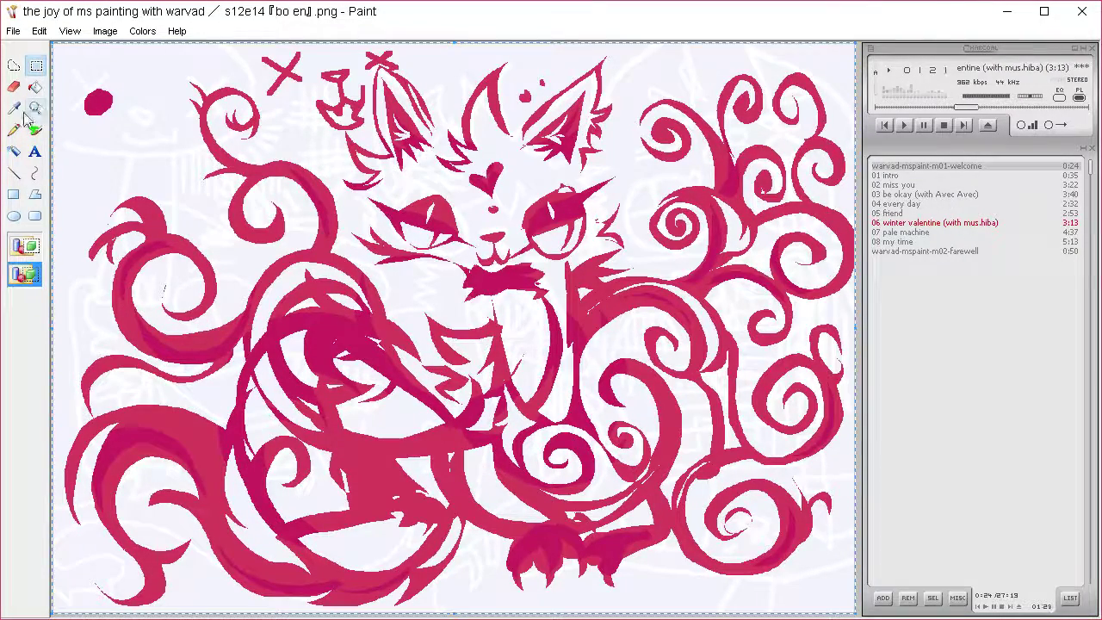
Sample the crimson of the upper-left tendril and mix a light pink with hue 233, saturation 194 and luminosity 173.
click(17, 109)
click(226, 90)
click(142, 33)
click(147, 52)
click(603, 406)
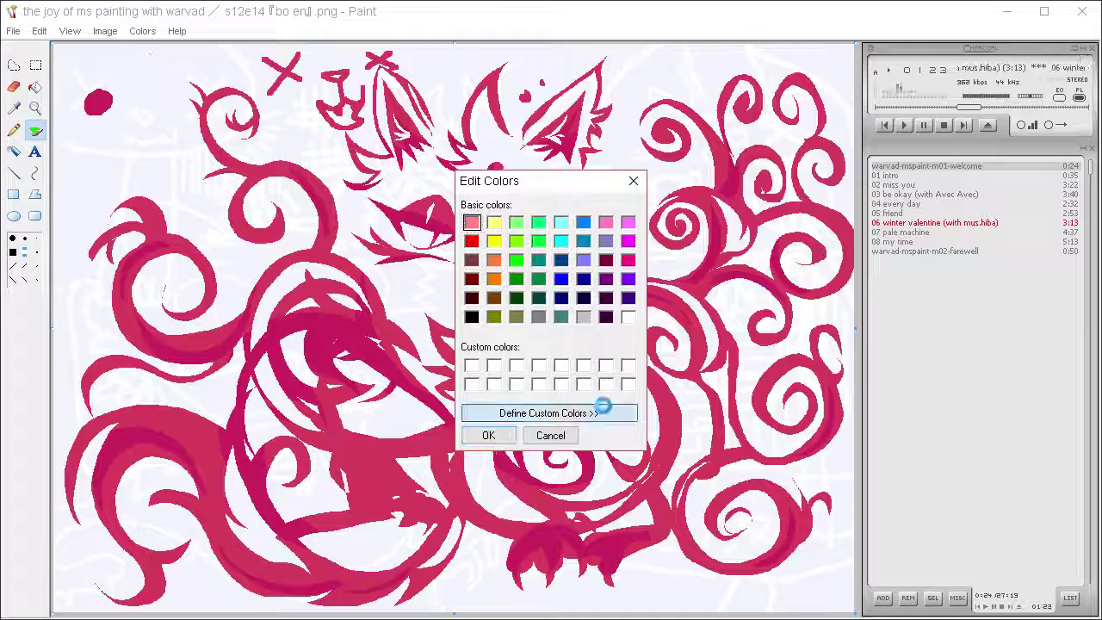
drag(830, 269, 801, 238)
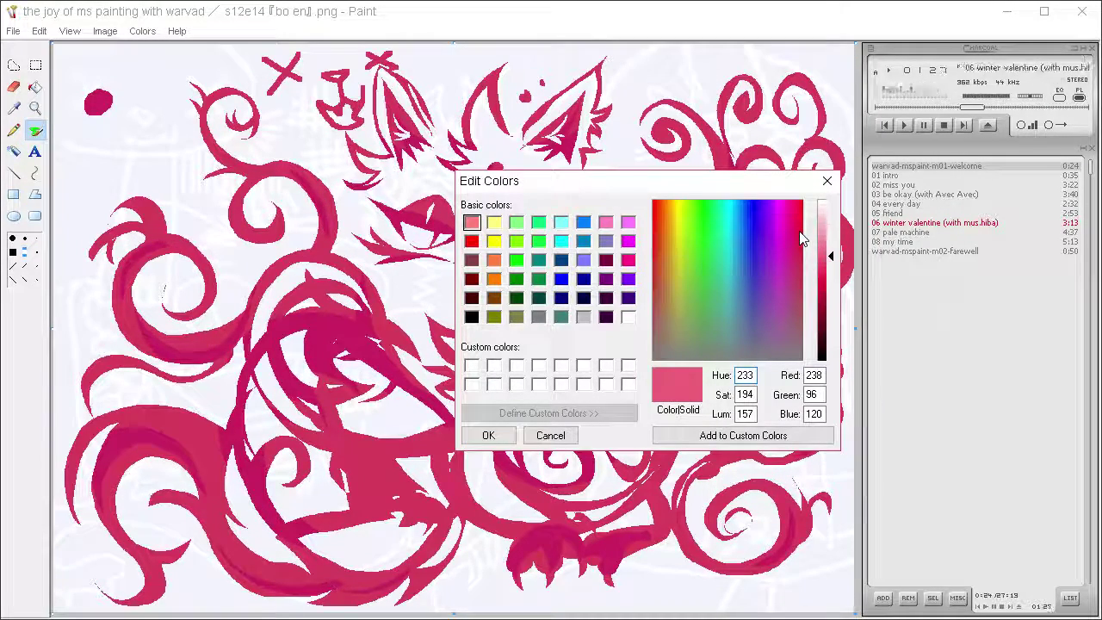
click(489, 435)
Try the airbrush around the upper-left tendril and rework the custom light pink.
click(14, 150)
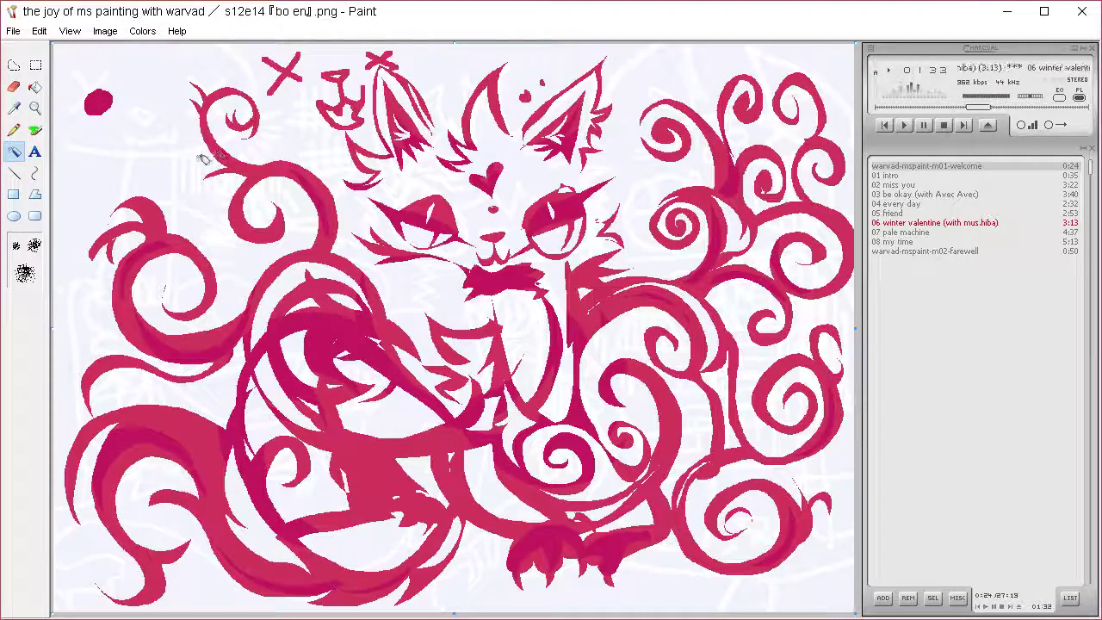
mouse_move(205, 159)
mouse_down()
mouse_move(225, 105)
mouse_move(257, 102)
mouse_up()
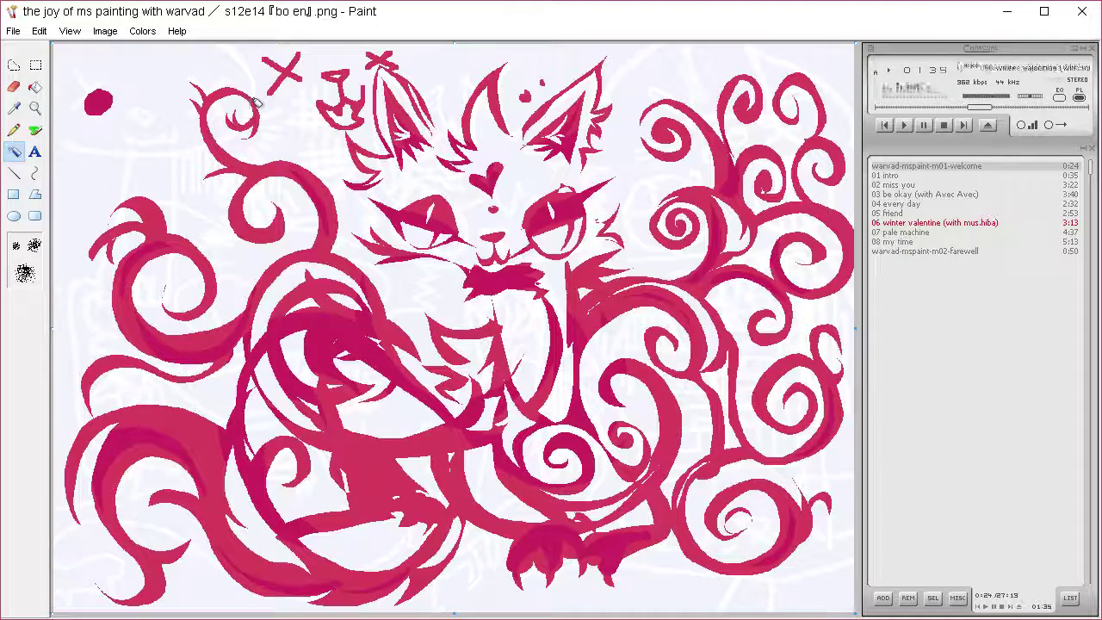
click(157, 47)
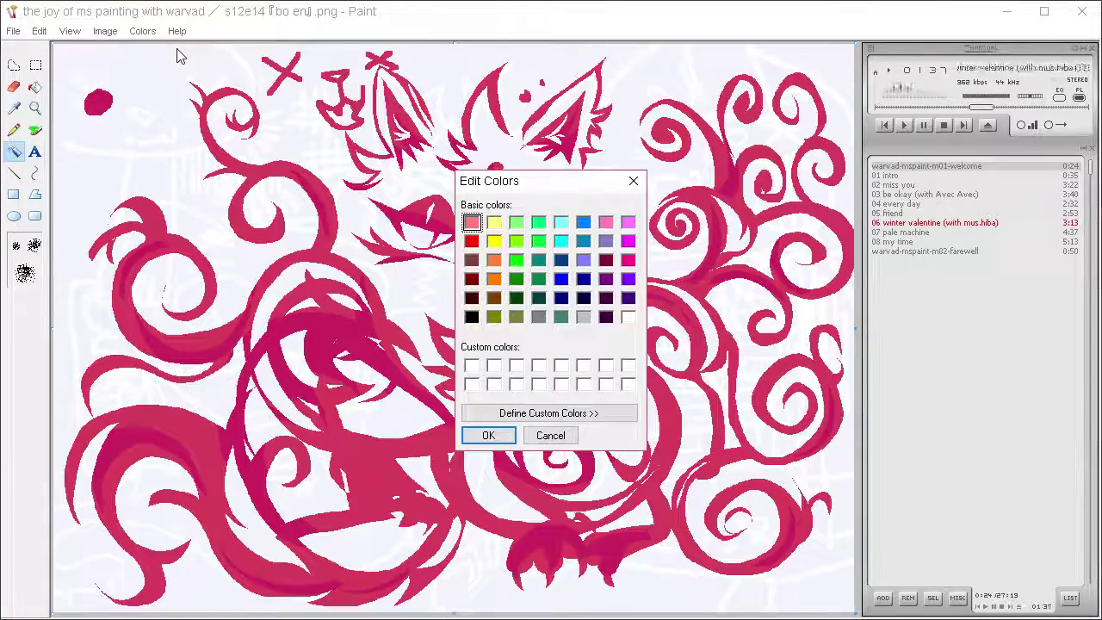
click(590, 413)
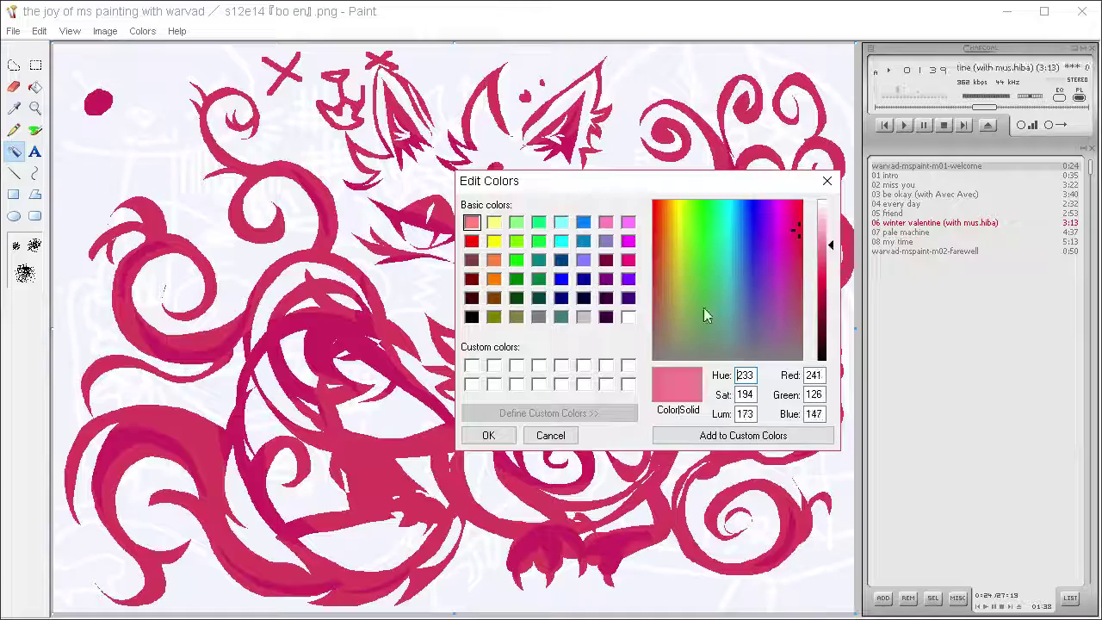
click(488, 435)
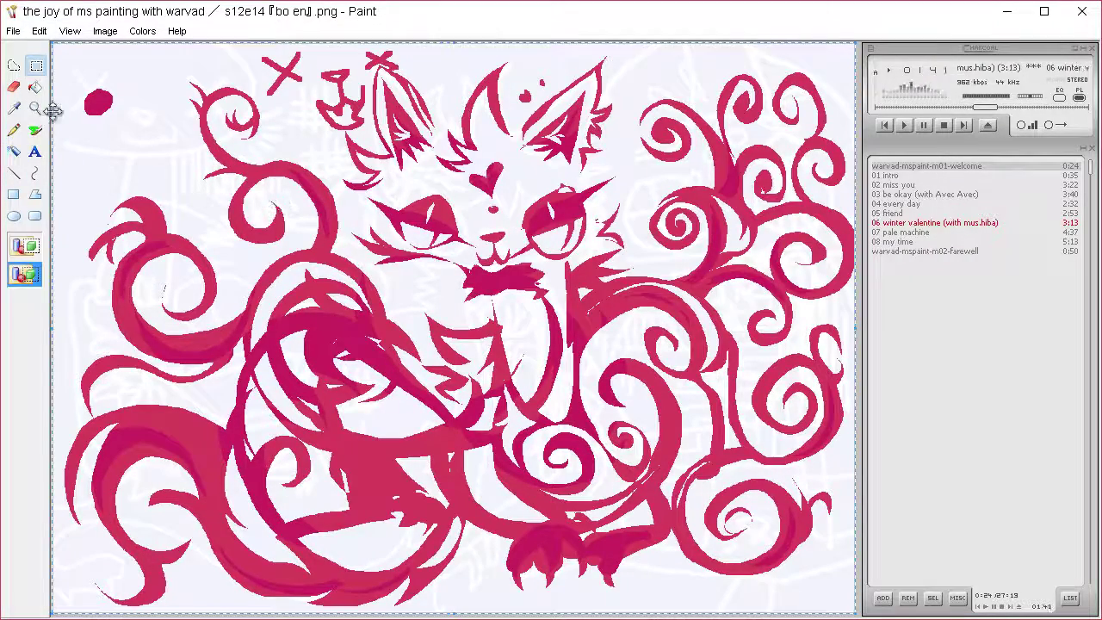
Spray light pink over the tendrils, tail, spirals and ears, and overlay the copied artwork to confine the speckles to the crimson areas.
mouse_move(276, 103)
mouse_down()
mouse_move(246, 142)
mouse_move(244, 103)
mouse_move(275, 145)
mouse_move(232, 190)
mouse_move(279, 148)
mouse_move(260, 136)
mouse_move(283, 153)
mouse_move(276, 200)
mouse_move(254, 177)
mouse_move(333, 202)
mouse_move(325, 198)
mouse_move(328, 234)
mouse_move(310, 258)
mouse_move(343, 222)
mouse_up()
mouse_move(225, 96)
mouse_down()
mouse_move(245, 97)
mouse_move(231, 86)
mouse_move(239, 102)
mouse_move(234, 90)
mouse_move(209, 103)
mouse_move(228, 93)
mouse_up()
mouse_move(133, 213)
mouse_down()
mouse_move(136, 245)
mouse_move(170, 246)
mouse_move(172, 222)
mouse_move(138, 231)
mouse_move(186, 291)
mouse_move(179, 284)
mouse_move(196, 265)
mouse_move(226, 284)
mouse_move(215, 297)
mouse_move(207, 245)
mouse_move(142, 328)
mouse_move(198, 379)
mouse_move(138, 345)
mouse_up()
mouse_move(133, 579)
mouse_down()
mouse_move(164, 577)
mouse_move(155, 582)
mouse_move(172, 560)
mouse_move(120, 543)
mouse_move(146, 533)
mouse_move(69, 465)
mouse_move(108, 413)
mouse_up()
mouse_move(88, 500)
mouse_down()
mouse_move(146, 426)
mouse_move(185, 482)
mouse_move(151, 499)
mouse_move(206, 439)
mouse_move(198, 538)
mouse_move(258, 568)
mouse_move(452, 578)
mouse_move(777, 553)
mouse_move(741, 502)
mouse_move(723, 521)
mouse_move(787, 486)
mouse_move(775, 551)
mouse_move(688, 500)
mouse_move(740, 448)
mouse_move(827, 431)
mouse_move(789, 361)
mouse_move(801, 405)
mouse_move(775, 413)
mouse_move(832, 355)
mouse_move(809, 335)
mouse_move(722, 400)
mouse_move(728, 366)
mouse_move(769, 442)
mouse_move(792, 75)
mouse_move(699, 97)
mouse_move(654, 138)
mouse_move(769, 71)
mouse_move(850, 173)
mouse_move(814, 284)
mouse_move(833, 139)
mouse_move(663, 128)
mouse_move(659, 139)
mouse_move(644, 107)
mouse_move(665, 115)
mouse_move(751, 78)
mouse_move(814, 90)
mouse_move(833, 120)
mouse_move(842, 183)
mouse_move(822, 224)
mouse_up()
mouse_move(721, 145)
mouse_down()
mouse_move(684, 208)
mouse_move(749, 117)
mouse_move(759, 215)
mouse_move(802, 241)
mouse_move(722, 301)
mouse_move(623, 344)
mouse_move(581, 316)
mouse_up()
mouse_move(594, 76)
mouse_down()
mouse_move(563, 104)
mouse_move(601, 121)
mouse_move(594, 60)
mouse_move(609, 54)
mouse_move(615, 73)
mouse_move(603, 81)
mouse_move(613, 61)
mouse_move(573, 58)
mouse_up()
mouse_move(348, 68)
mouse_down()
mouse_move(388, 82)
mouse_move(405, 64)
mouse_move(379, 103)
mouse_move(379, 60)
mouse_move(408, 78)
mouse_move(417, 71)
mouse_move(396, 64)
mouse_up()
key(ctrl+v)
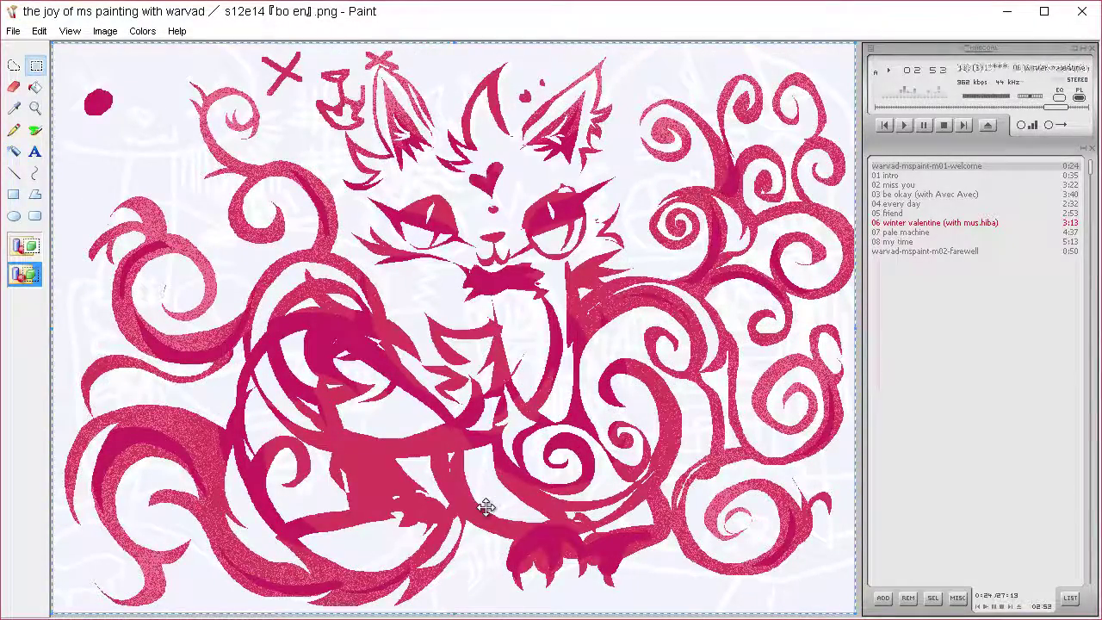
Spray pale speckles over the tail, belly, chest and spirals, and overlay the copied artwork to clear the deeper-crimson areas.
click(142, 31)
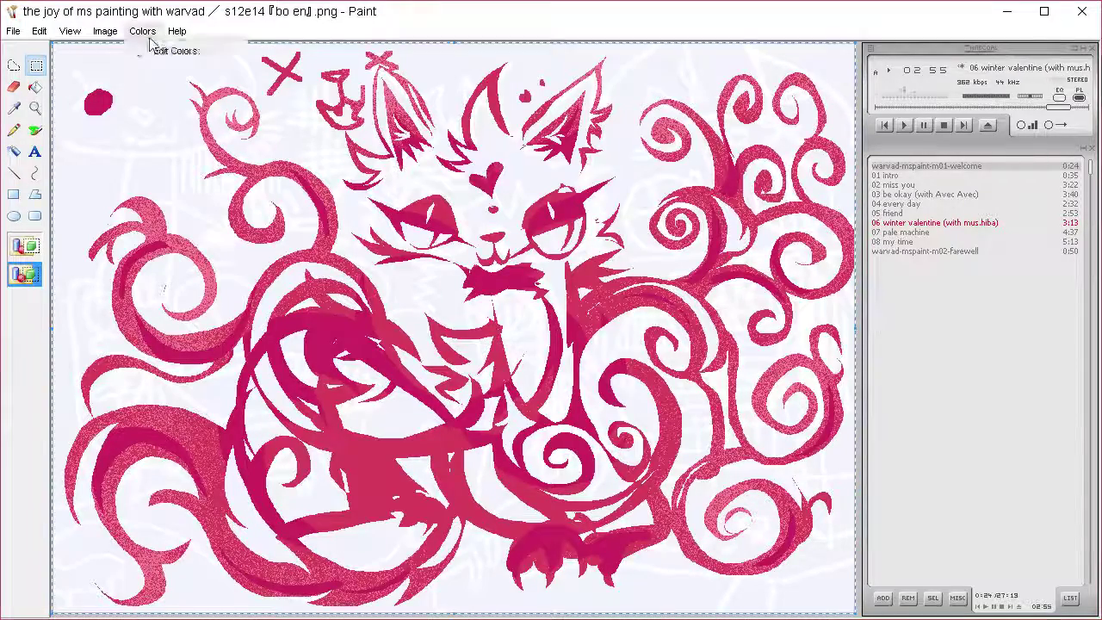
click(163, 50)
click(558, 432)
click(13, 108)
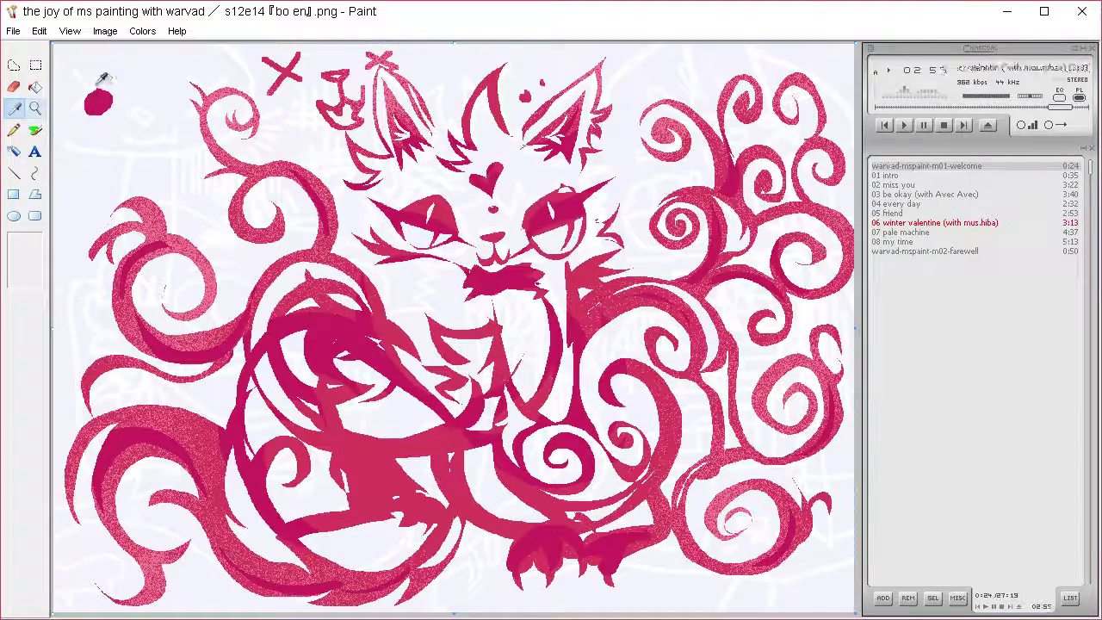
click(98, 102)
click(14, 152)
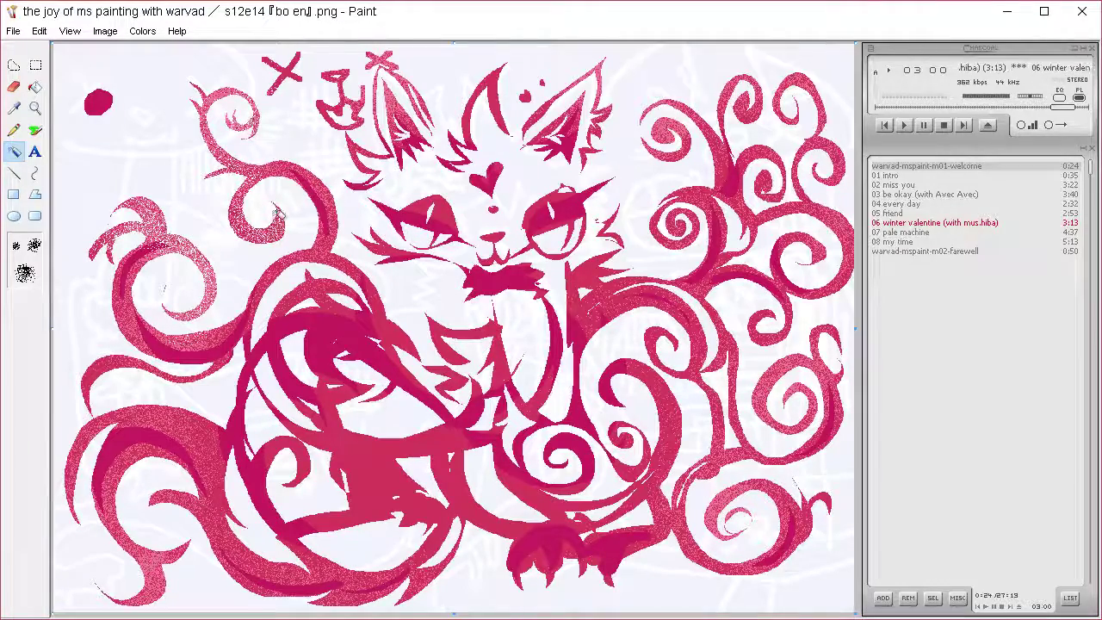
mouse_move(221, 441)
mouse_down()
mouse_move(115, 432)
mouse_move(121, 567)
mouse_move(112, 468)
mouse_move(138, 598)
mouse_move(170, 550)
mouse_move(342, 594)
mouse_move(280, 575)
mouse_move(463, 578)
mouse_move(349, 487)
mouse_move(472, 462)
mouse_move(512, 425)
mouse_move(515, 315)
mouse_move(534, 311)
mouse_move(558, 375)
mouse_move(659, 516)
mouse_up()
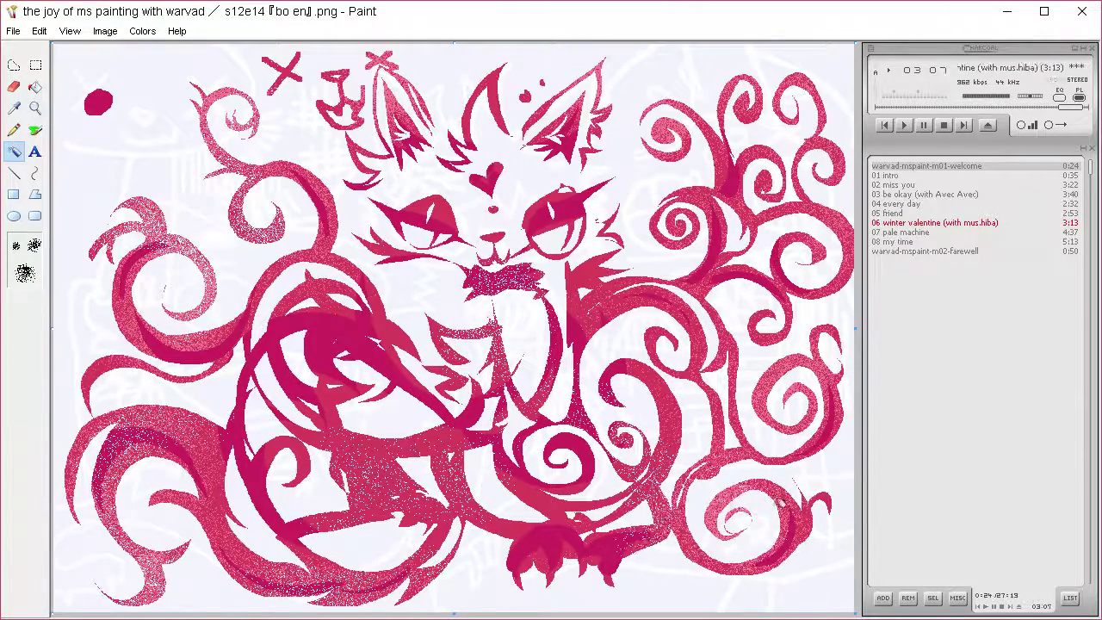
mouse_move(779, 503)
mouse_down()
mouse_move(689, 449)
mouse_move(815, 403)
mouse_move(725, 374)
mouse_move(725, 297)
mouse_move(782, 220)
mouse_move(785, 151)
mouse_move(824, 127)
mouse_move(792, 108)
mouse_up()
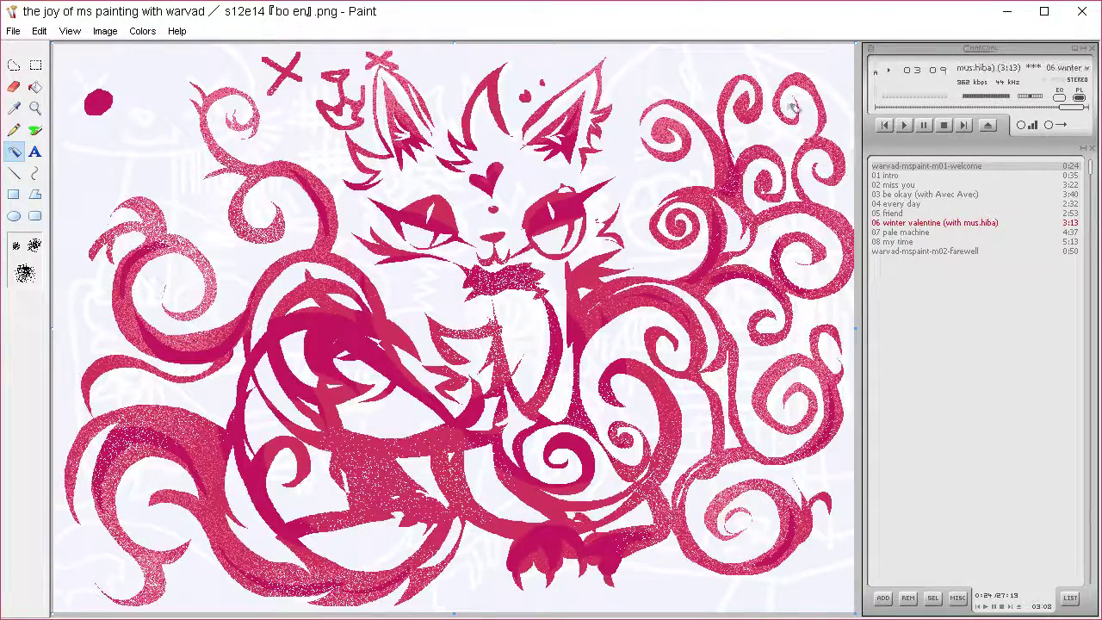
key(ctrl+a)
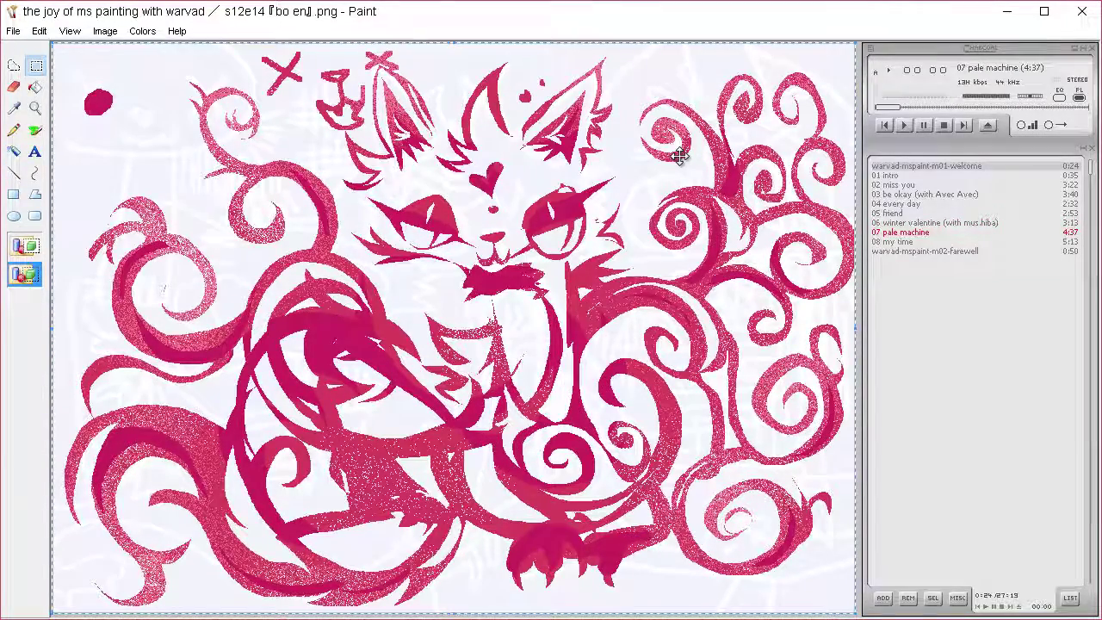
Sample the crimson at the cat's mouth and mix a dark, muted plum from it as a custom brush colour.
click(14, 108)
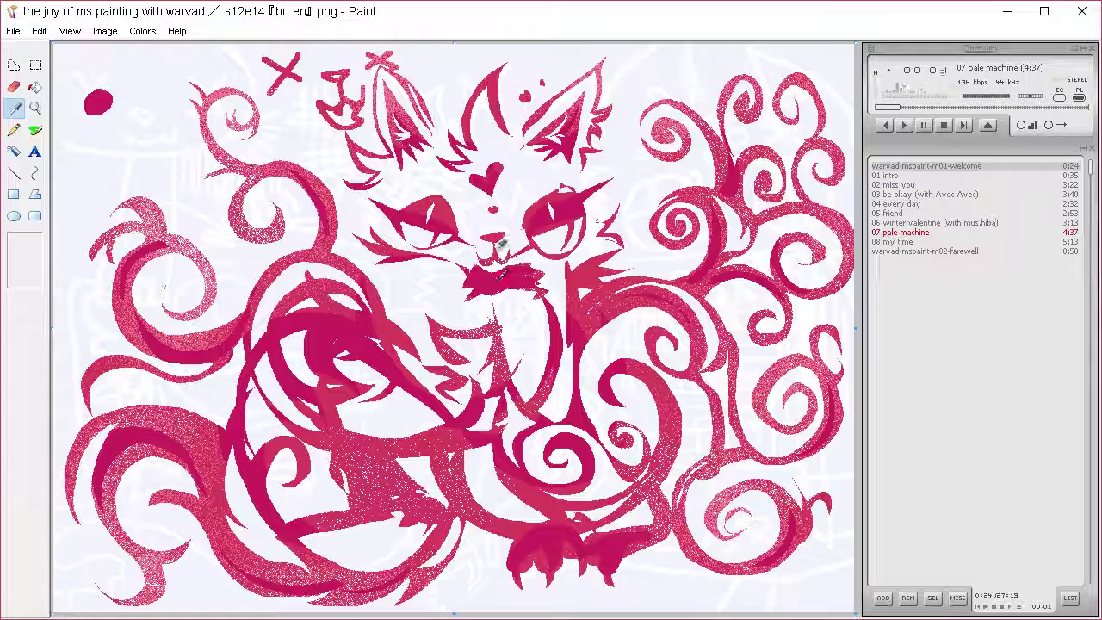
click(501, 250)
click(35, 129)
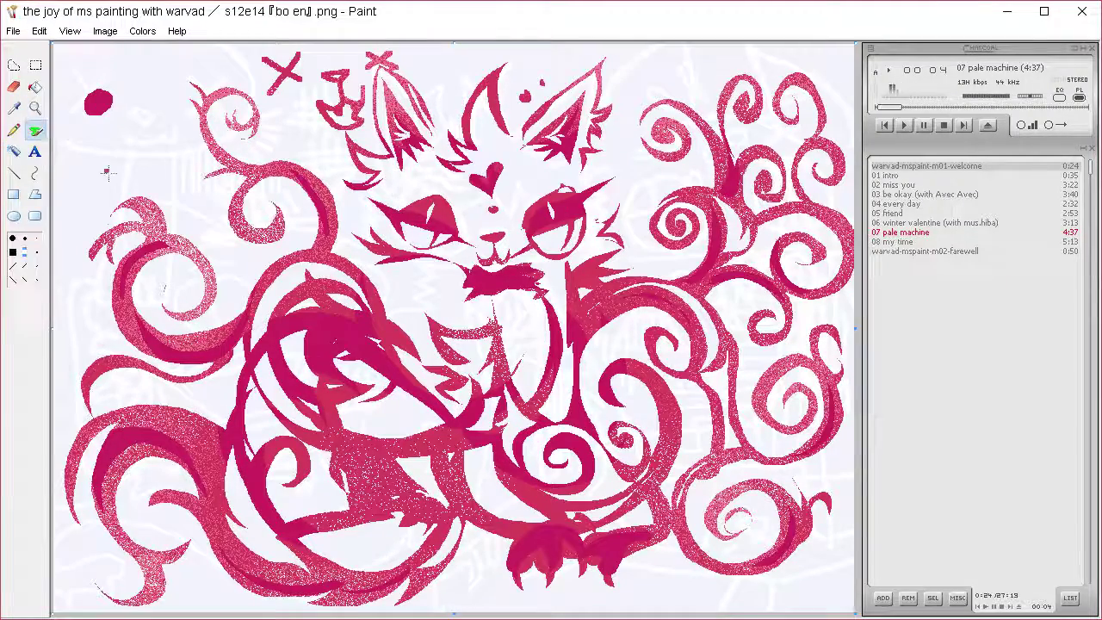
click(142, 31)
click(155, 48)
click(594, 411)
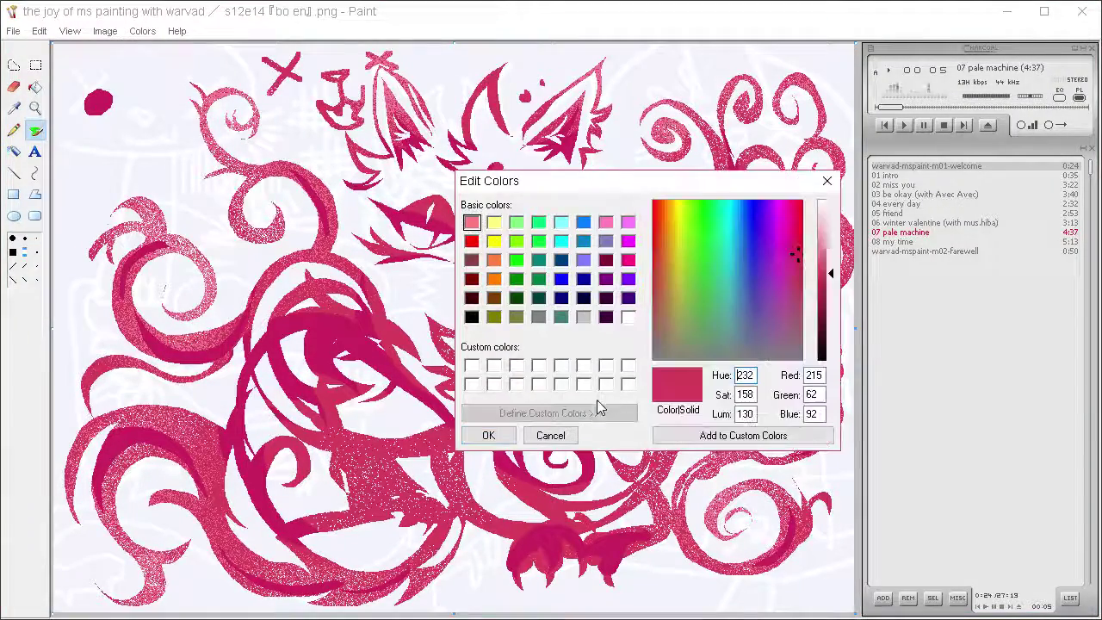
click(819, 312)
click(790, 298)
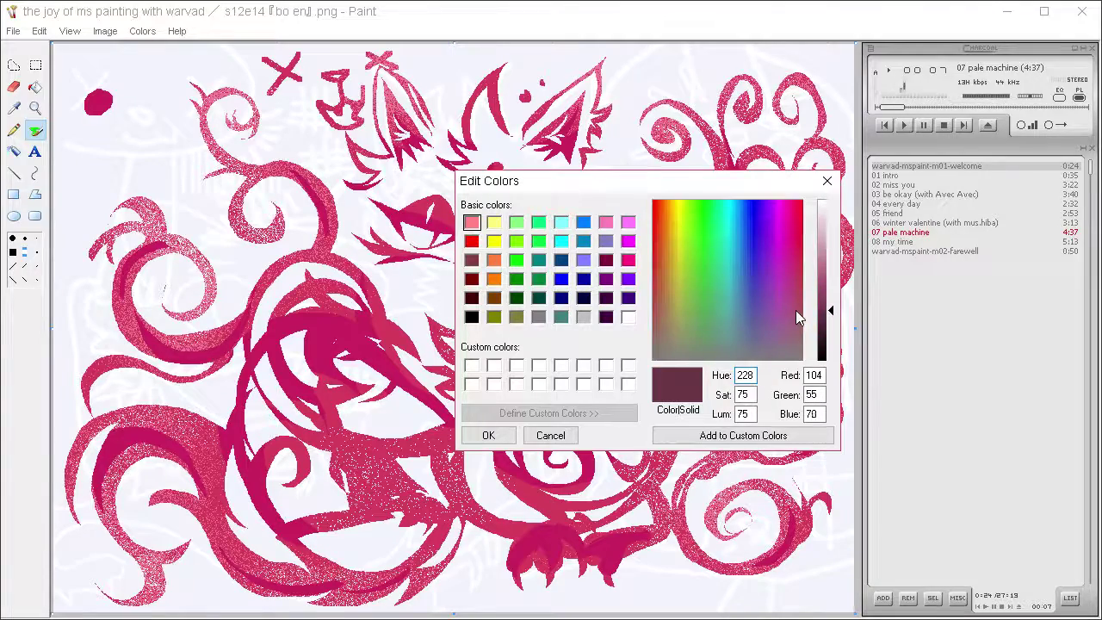
drag(796, 311, 795, 308)
click(497, 434)
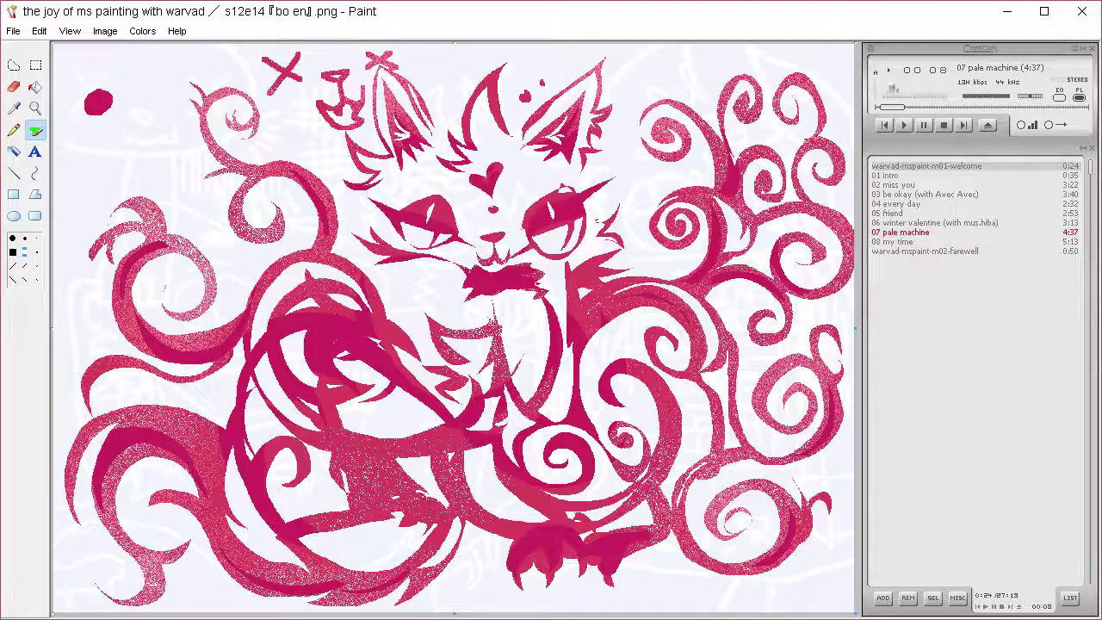
Paint a small plum swatch beside the crimson spot and sample it for filling free-form selections.
click(138, 108)
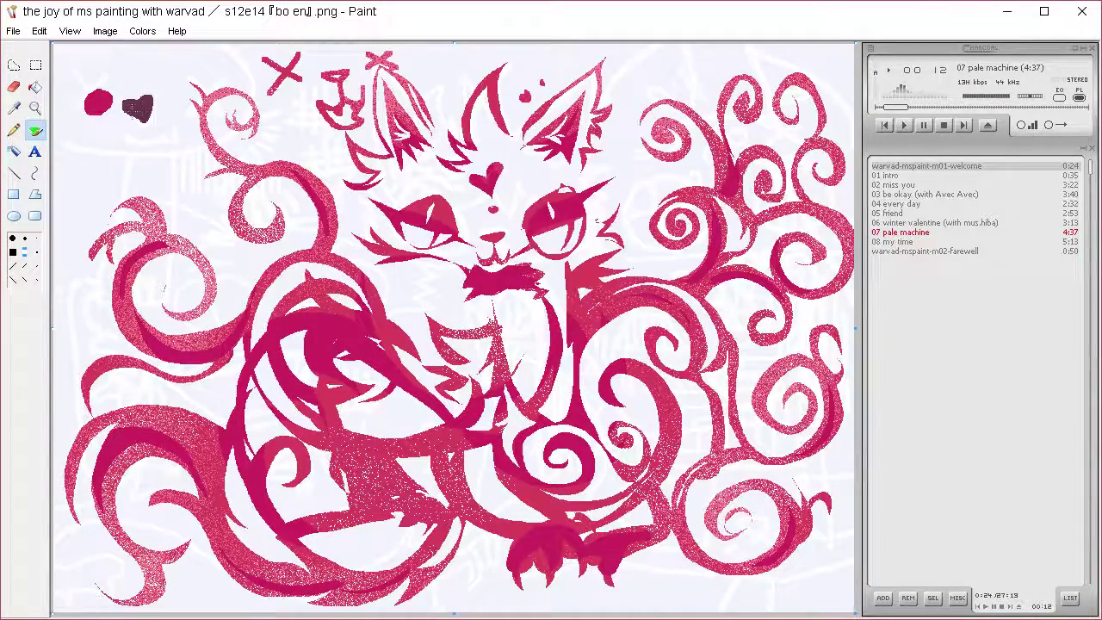
click(13, 108)
click(14, 64)
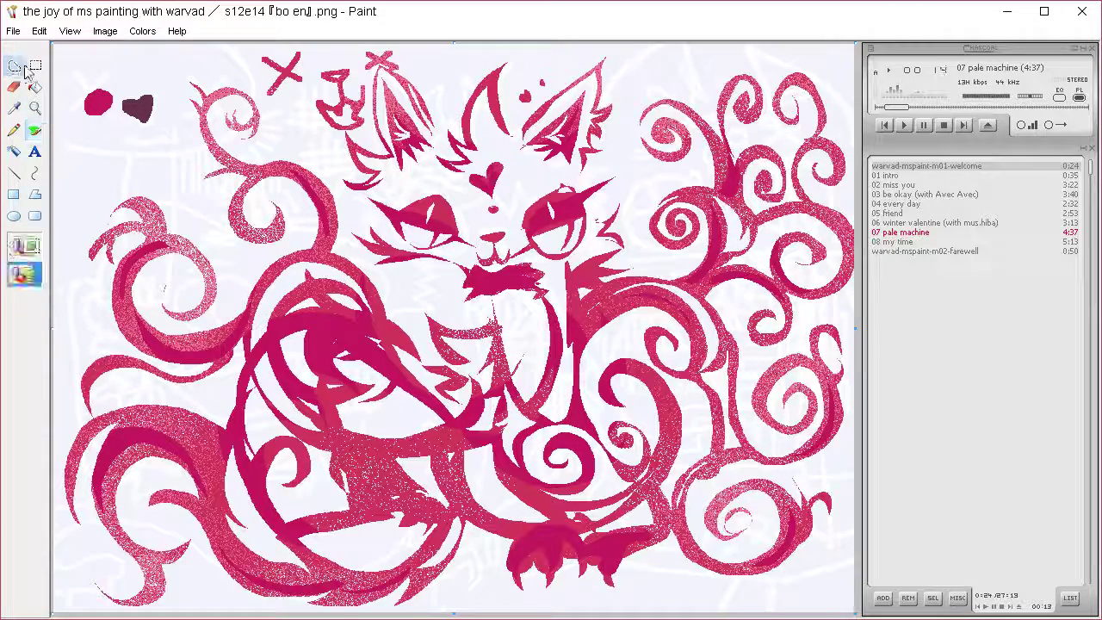
Try plum-filled free-form shapes on the cat's mouth and right eye.
mouse_move(495, 251)
mouse_down()
mouse_move(482, 260)
mouse_move(508, 256)
mouse_move(494, 252)
mouse_up()
key(Delete)
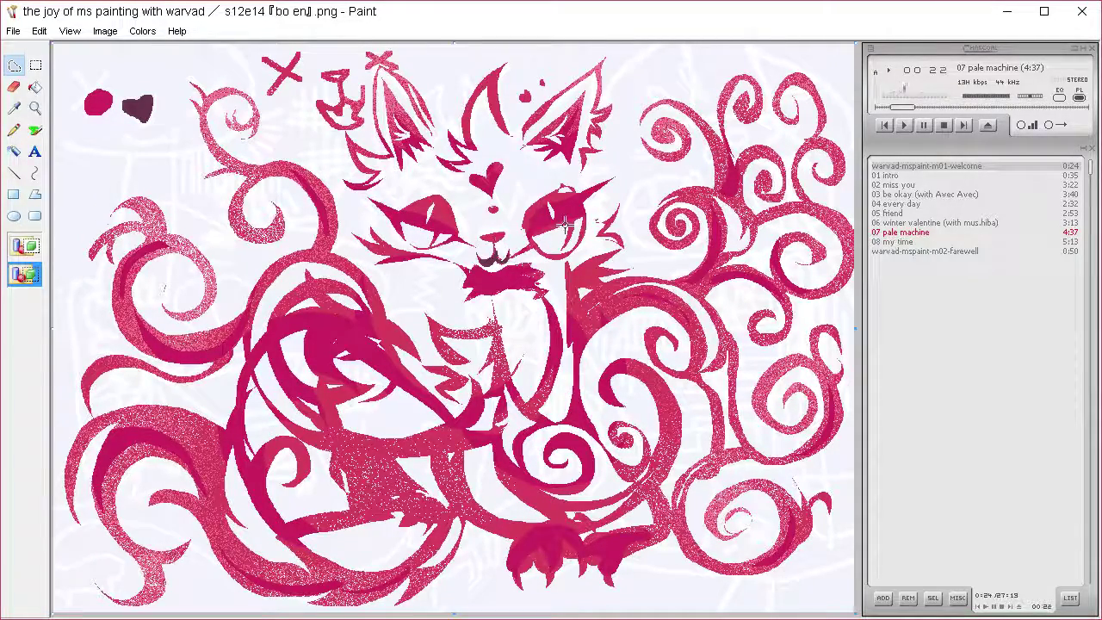
drag(565, 249, 573, 221)
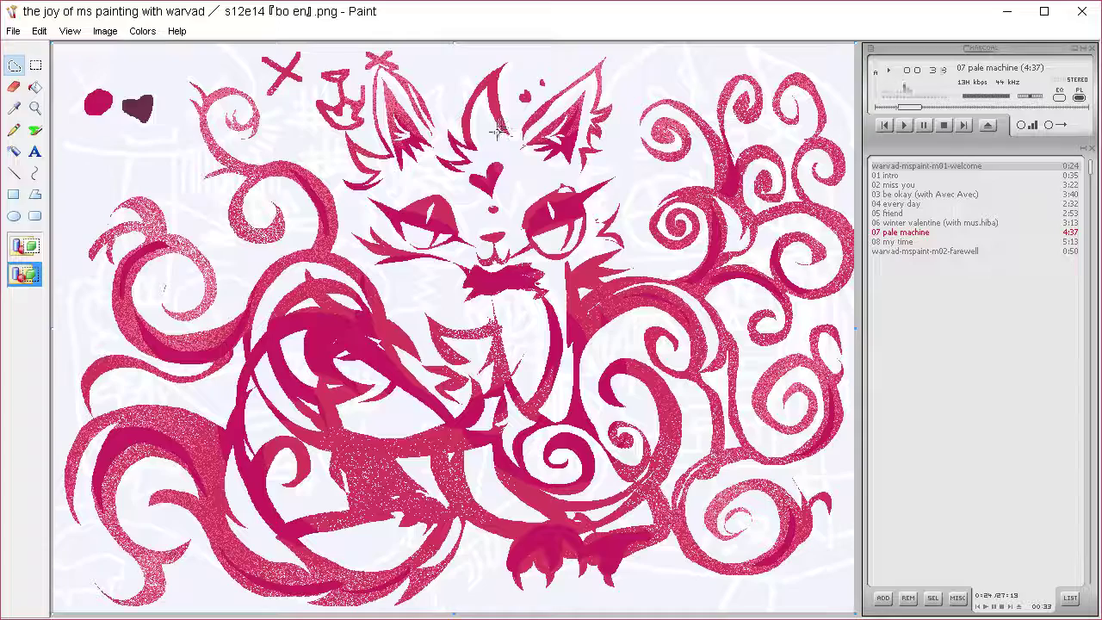
Cut plum fur tufts beside the forehead tuft and along both cheeks using filled free-form selections.
mouse_move(472, 89)
mouse_down()
mouse_move(454, 72)
mouse_move(447, 98)
mouse_move(475, 90)
mouse_up()
key(Delete)
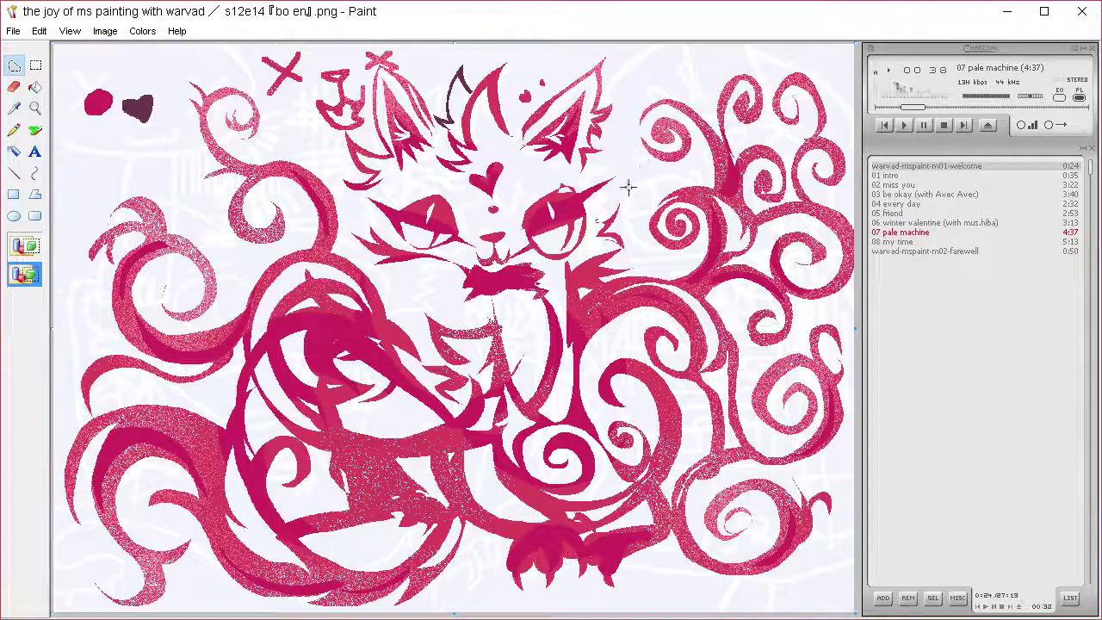
mouse_move(632, 179)
mouse_down()
mouse_move(631, 219)
mouse_move(621, 193)
mouse_up()
key(Delete)
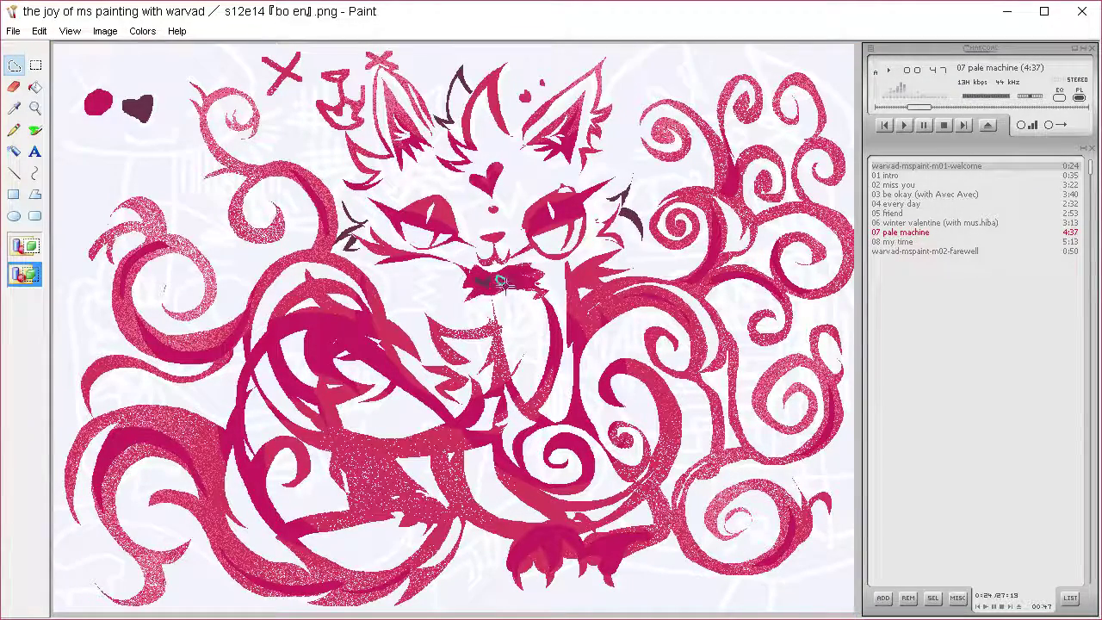
Fill small plum hearts across the crimson collar and undo the plum fur tuft below it.
mouse_move(508, 285)
mouse_down()
mouse_move(504, 276)
mouse_move(528, 277)
mouse_move(492, 320)
mouse_move(508, 309)
mouse_move(520, 322)
mouse_move(533, 316)
mouse_move(537, 291)
mouse_move(495, 303)
mouse_move(532, 274)
mouse_up()
key(Delete)
key(Delete)
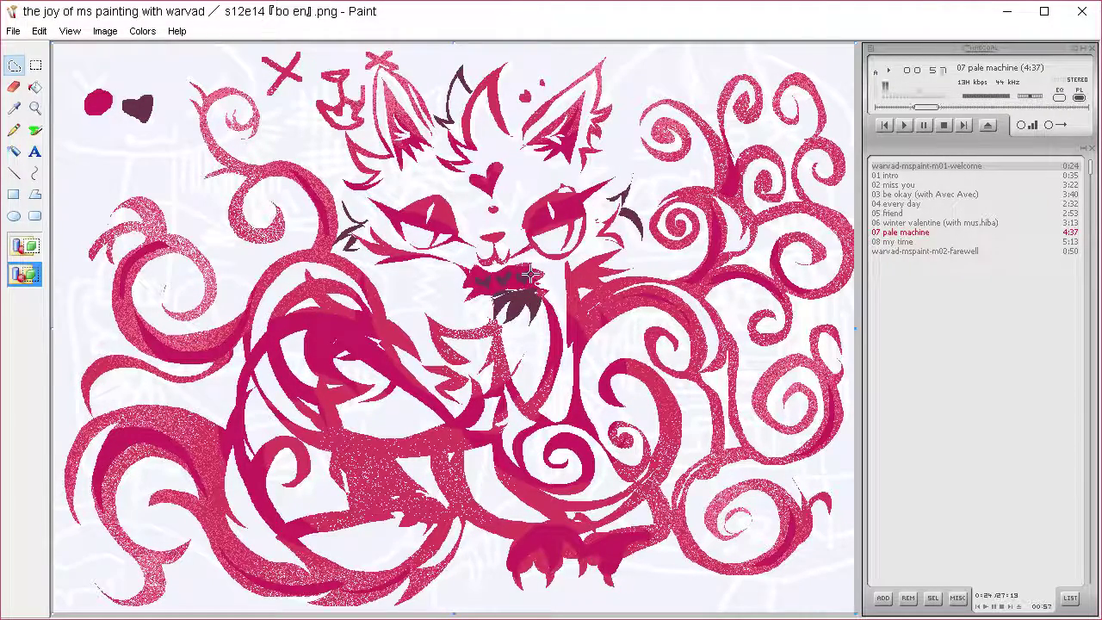
key(ctrl+z)
Add plum fur strands across the chest and along the cat's curved back with filled free-form selections.
mouse_move(488, 299)
mouse_down()
mouse_move(448, 324)
mouse_move(506, 331)
mouse_move(544, 369)
mouse_move(594, 360)
mouse_move(568, 338)
mouse_move(578, 319)
mouse_move(524, 359)
mouse_move(510, 322)
mouse_move(477, 326)
mouse_move(489, 301)
mouse_up()
key(Delete)
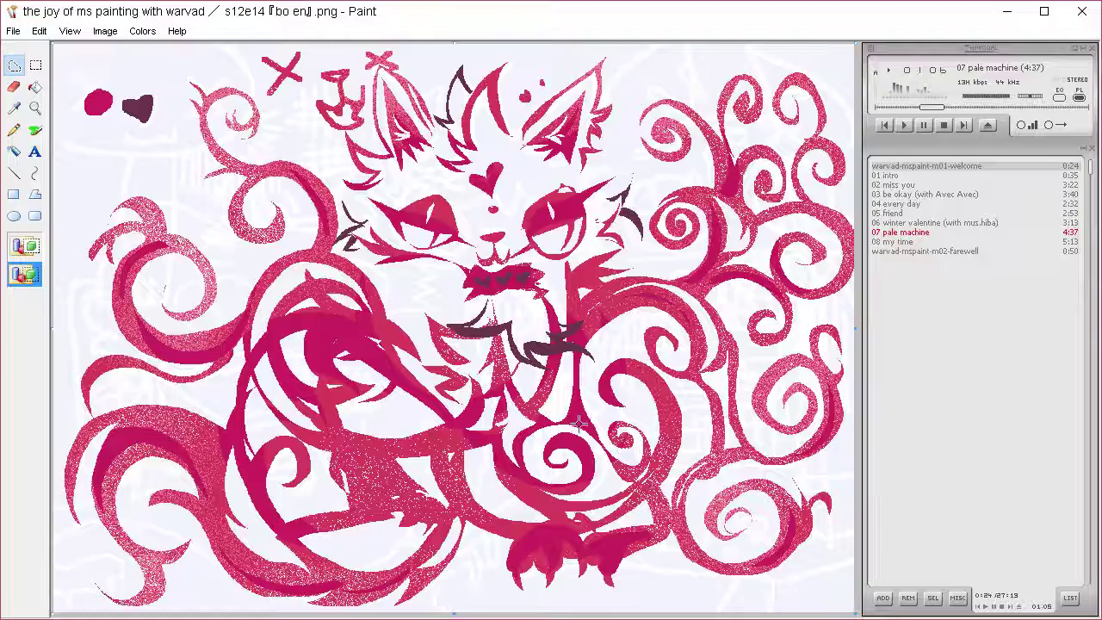
mouse_move(381, 329)
mouse_down()
mouse_move(284, 297)
mouse_move(314, 313)
mouse_move(278, 317)
mouse_move(231, 383)
mouse_move(231, 450)
mouse_move(258, 513)
mouse_move(308, 535)
mouse_move(265, 527)
mouse_move(222, 469)
mouse_move(219, 480)
mouse_move(224, 427)
mouse_move(203, 435)
mouse_move(222, 416)
mouse_move(202, 408)
mouse_move(200, 378)
mouse_move(200, 399)
mouse_move(222, 399)
mouse_move(248, 334)
mouse_move(272, 316)
mouse_move(264, 302)
mouse_move(287, 308)
mouse_move(270, 291)
mouse_move(315, 291)
mouse_move(395, 330)
mouse_up()
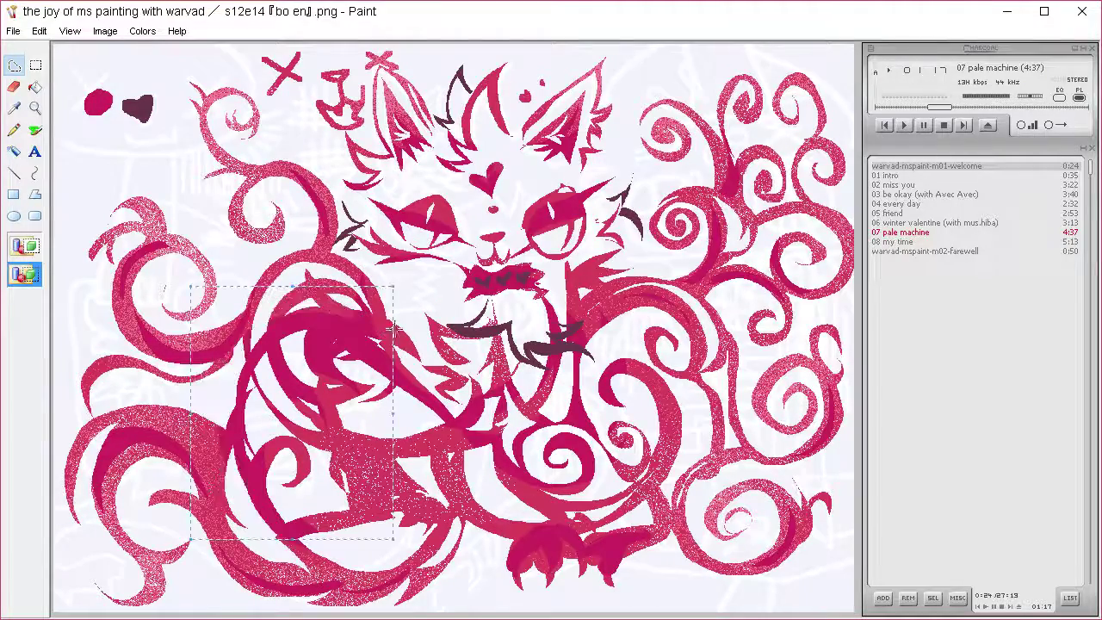
key(Delete)
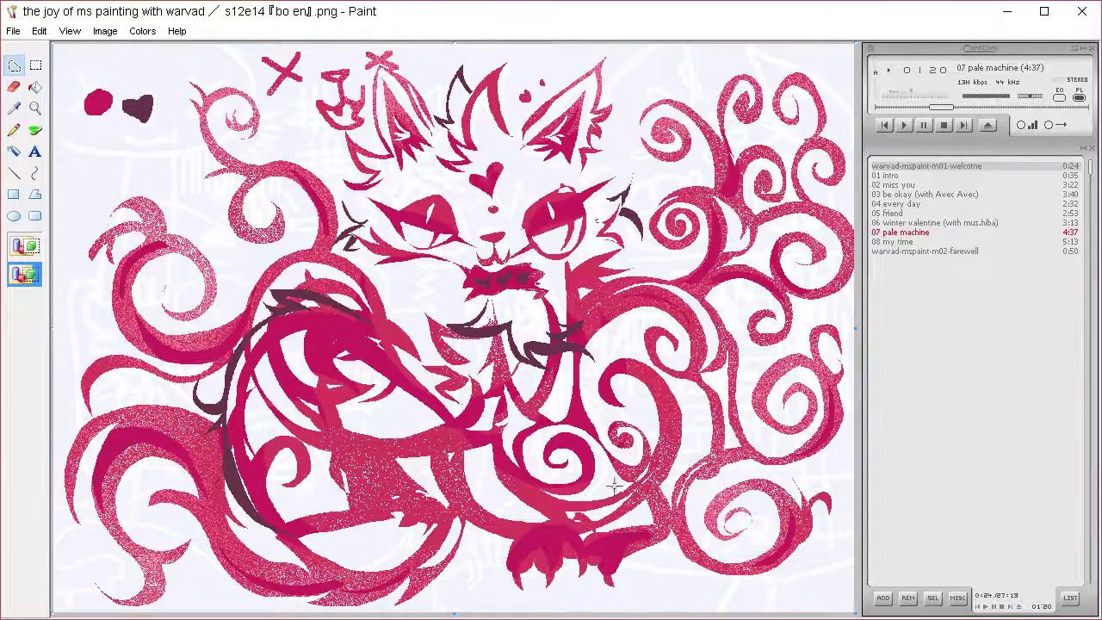
Sample the crimson at the base of the left ear and set the brush to its smallest square tip.
click(35, 107)
click(14, 107)
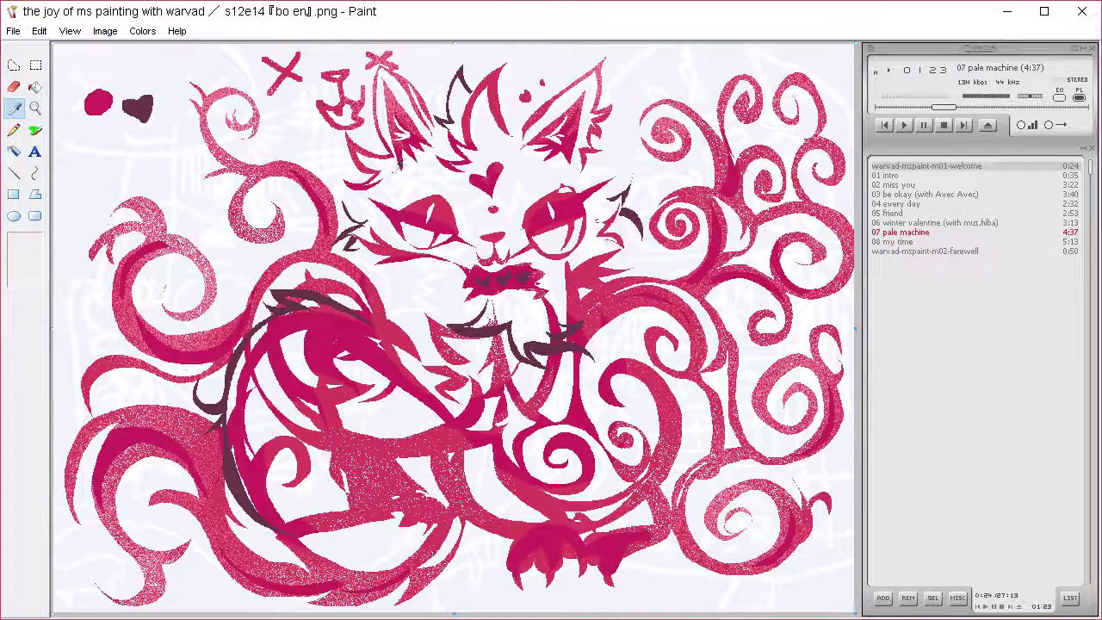
click(398, 168)
click(37, 253)
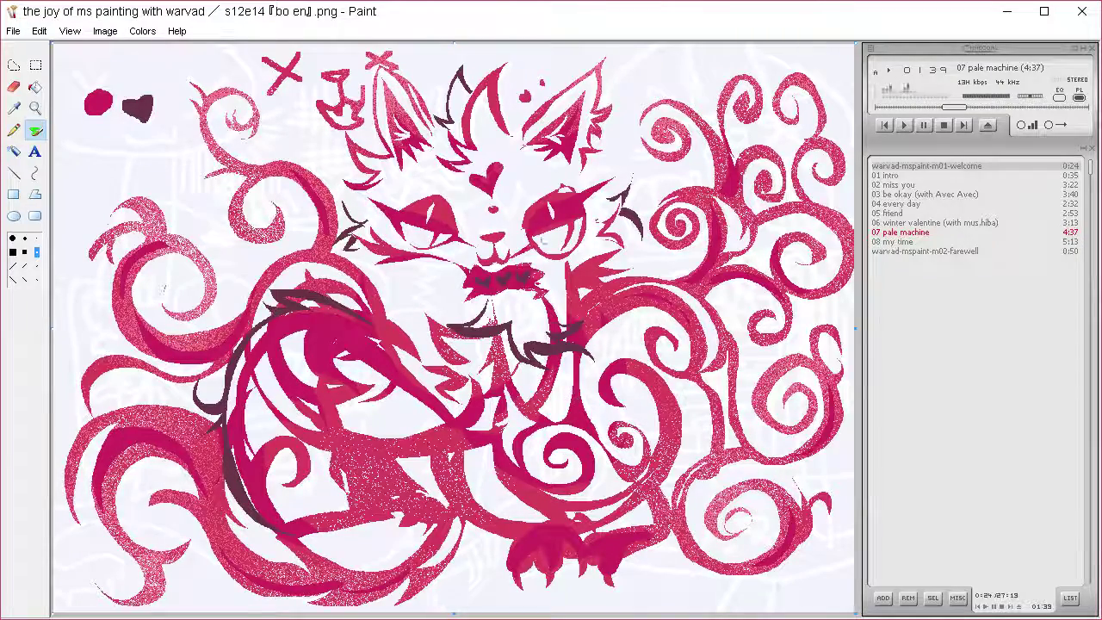
Mix a bright turquoise with hue 112, saturation 202 and luminosity 130.
click(155, 35)
click(160, 47)
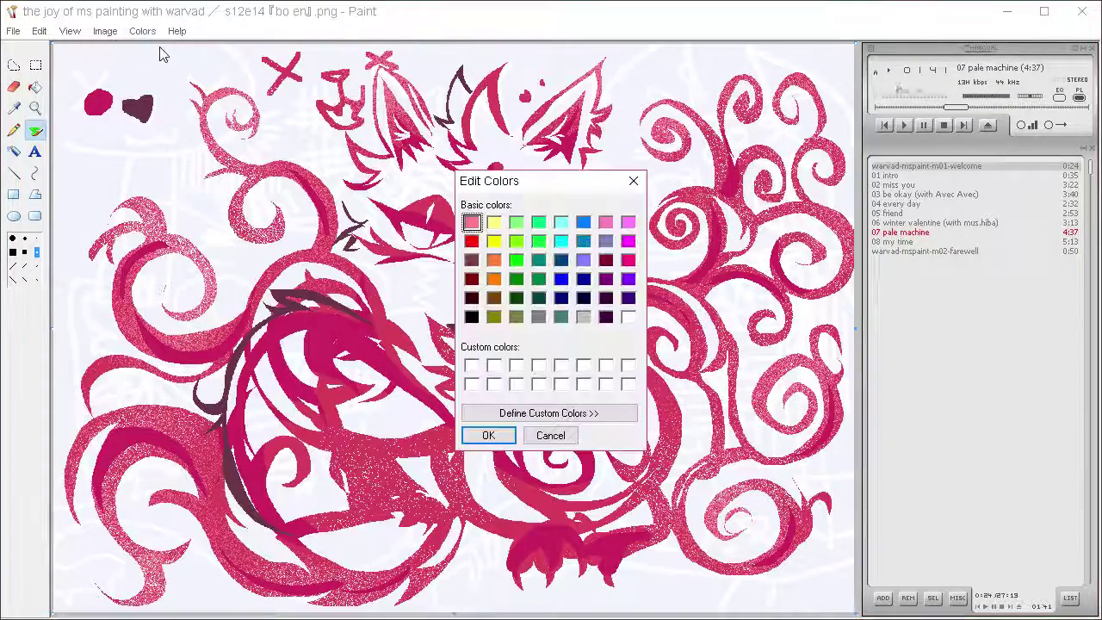
click(599, 411)
click(737, 212)
click(729, 210)
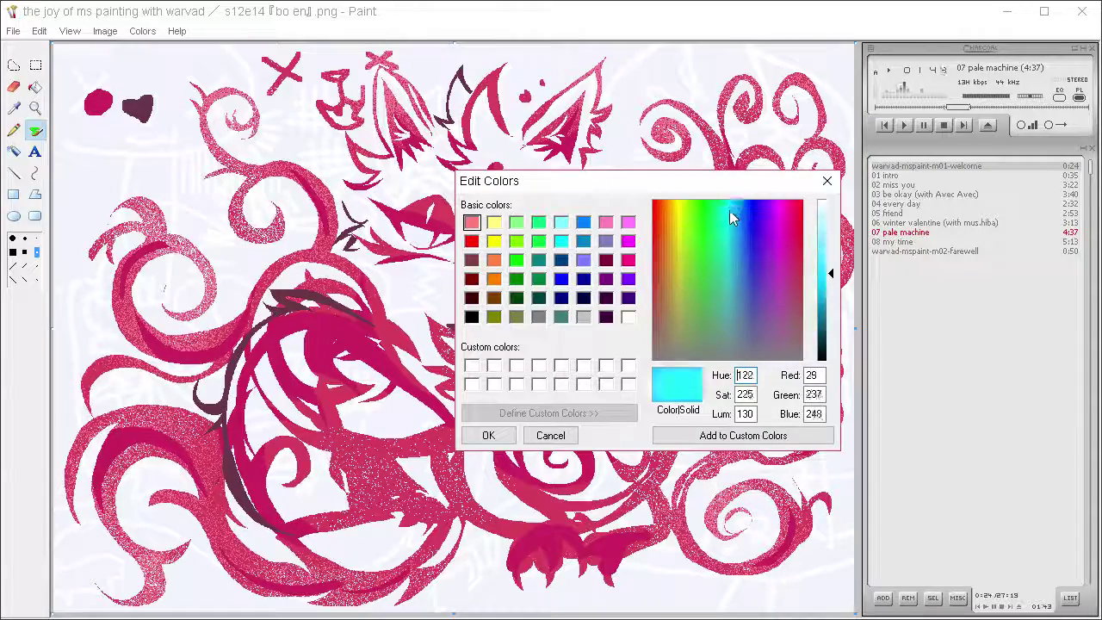
mouse_move(729, 210)
mouse_down()
mouse_move(725, 230)
mouse_move(726, 217)
mouse_up()
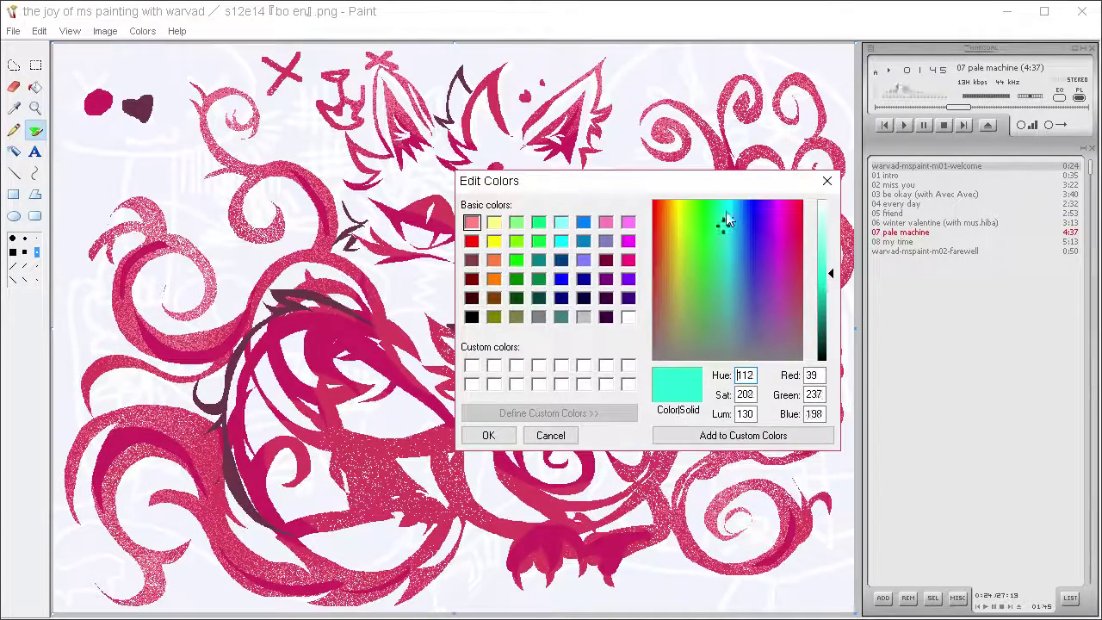
key(Return)
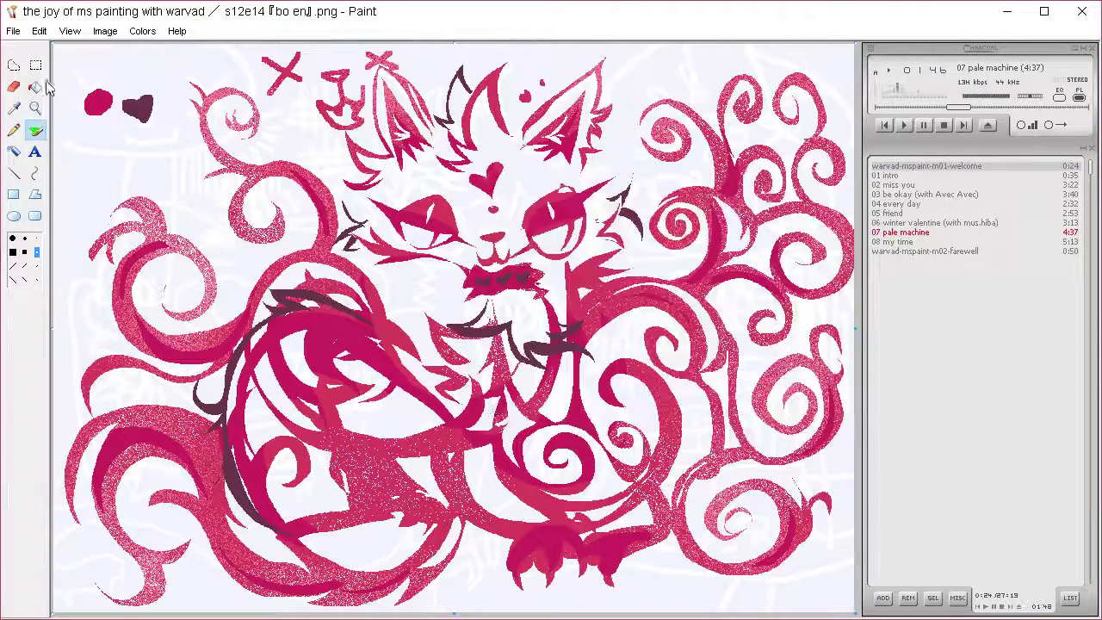
Flood-fill the irises of both eyes with the turquoise and copy the whole picture.
click(35, 86)
click(444, 234)
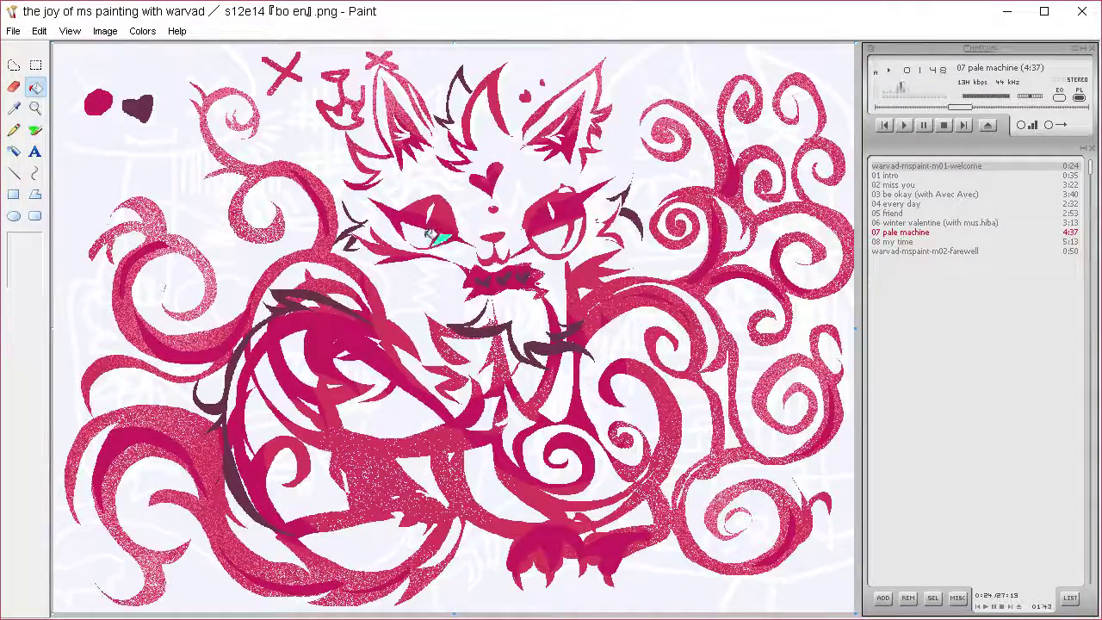
click(415, 235)
click(575, 234)
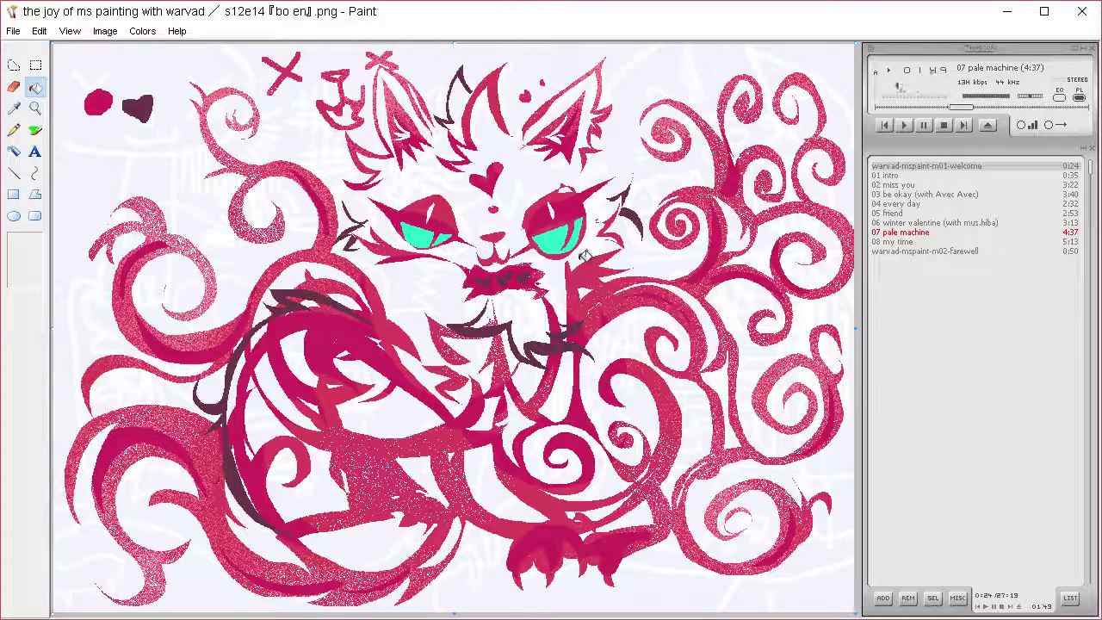
key(ctrl+a)
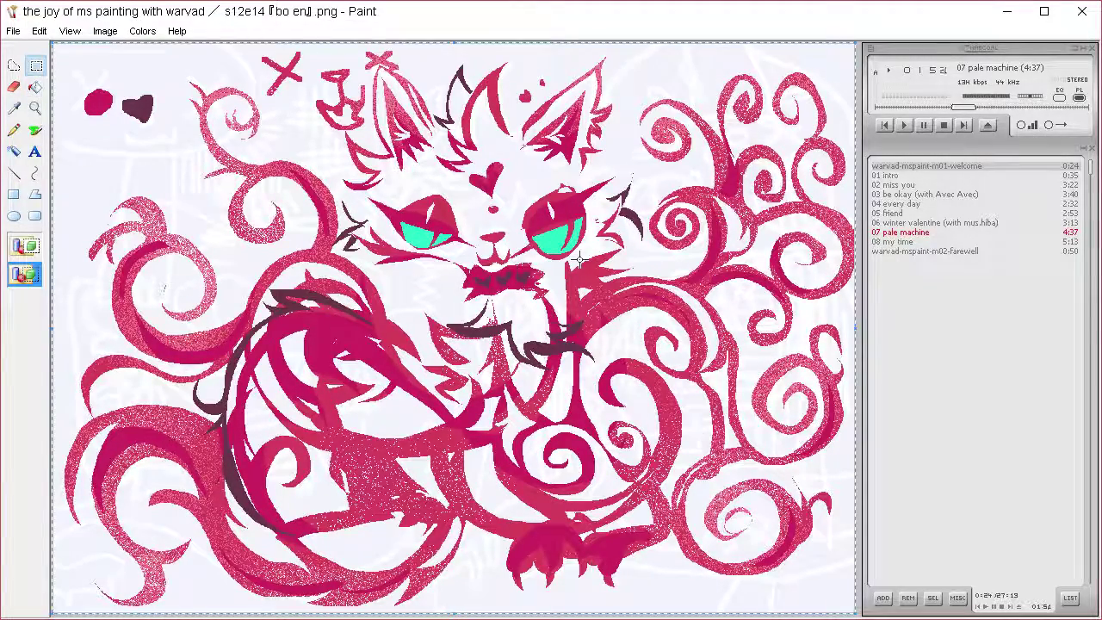
Sample the eye's turquoise and mix a duller, slightly darker shade of it.
click(17, 108)
click(417, 239)
click(34, 91)
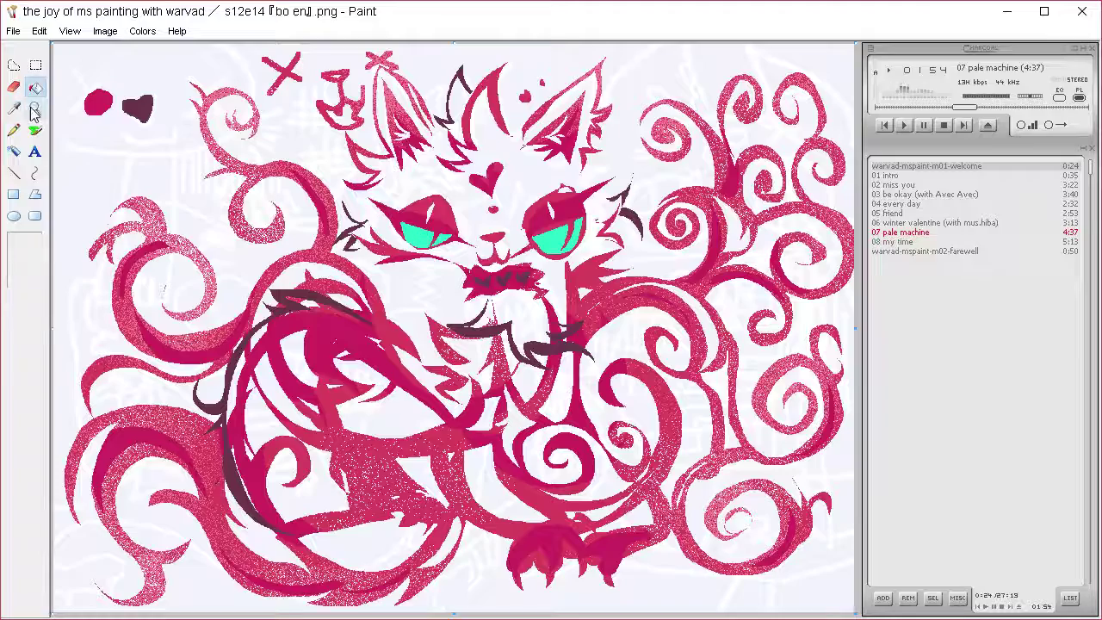
click(142, 31)
click(168, 50)
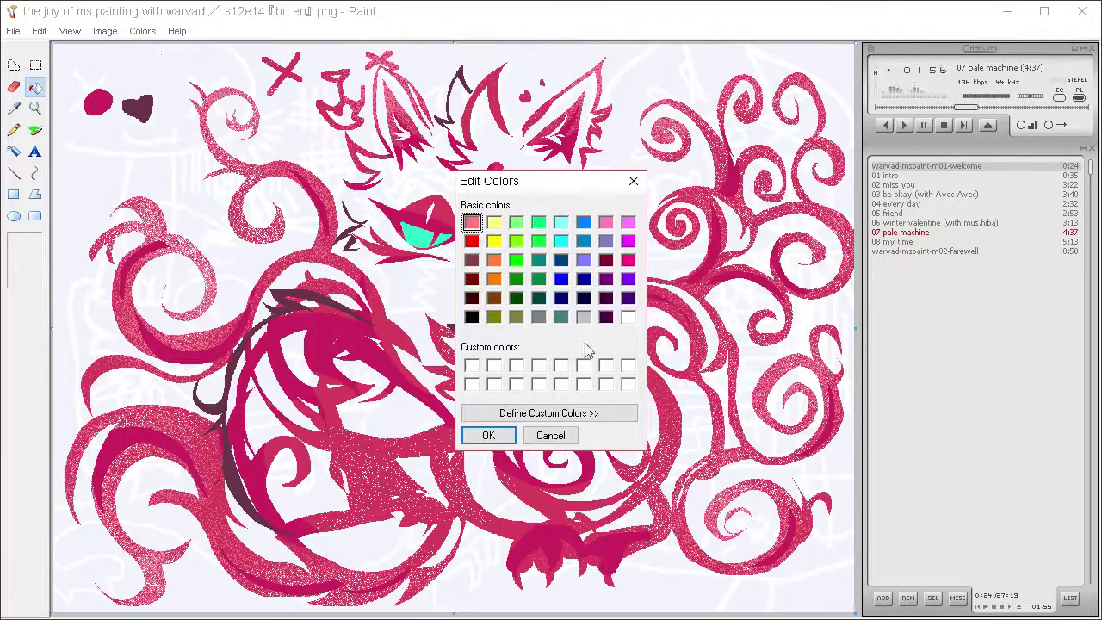
click(577, 413)
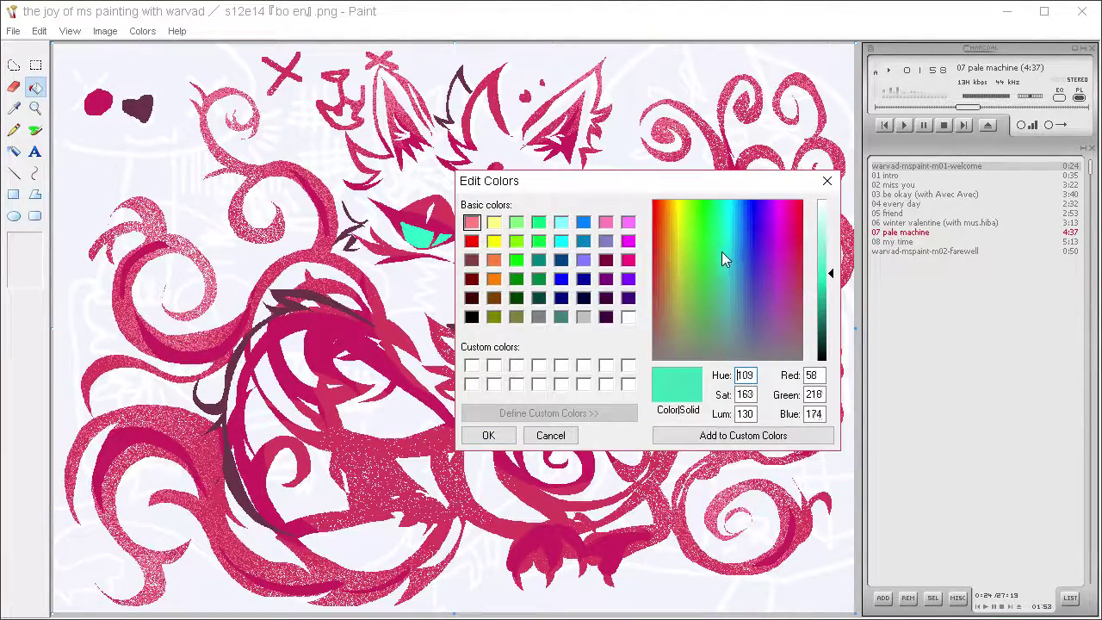
drag(722, 251, 722, 255)
drag(833, 277, 832, 279)
click(504, 434)
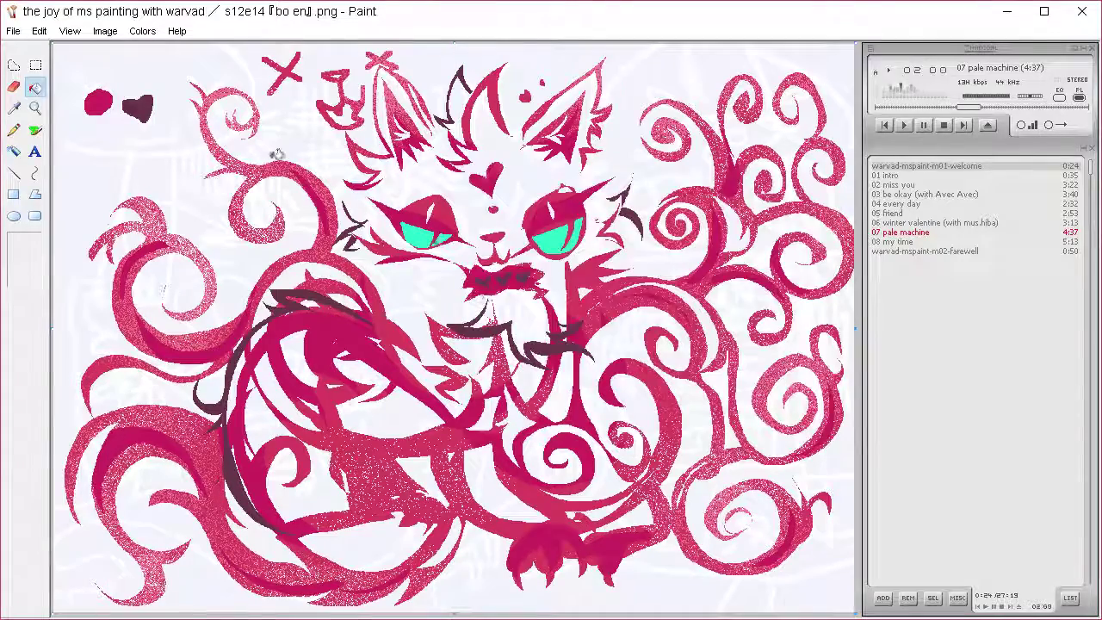
Try brushing the duller turquoise over both eyes with the copied artwork overlaid, and undo it.
click(34, 131)
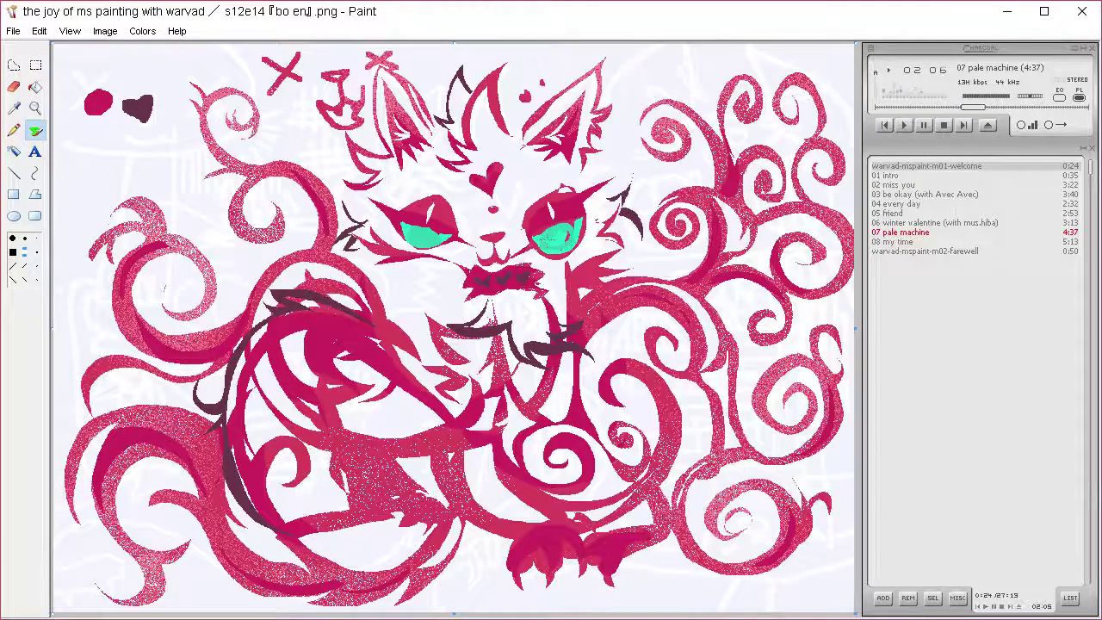
key(ctrl+a)
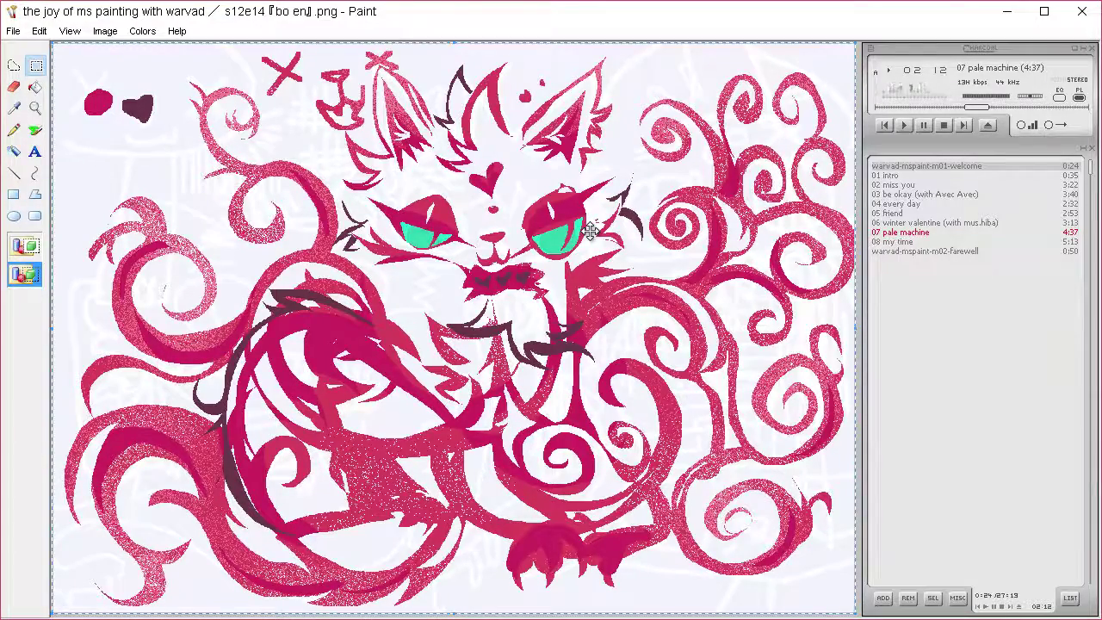
key(ctrl+z)
key(ctrl+z)
key(ctrl+z)
Brush duller turquoise shading into both eyes and overlay the copied artwork to keep it inside the irises.
click(35, 129)
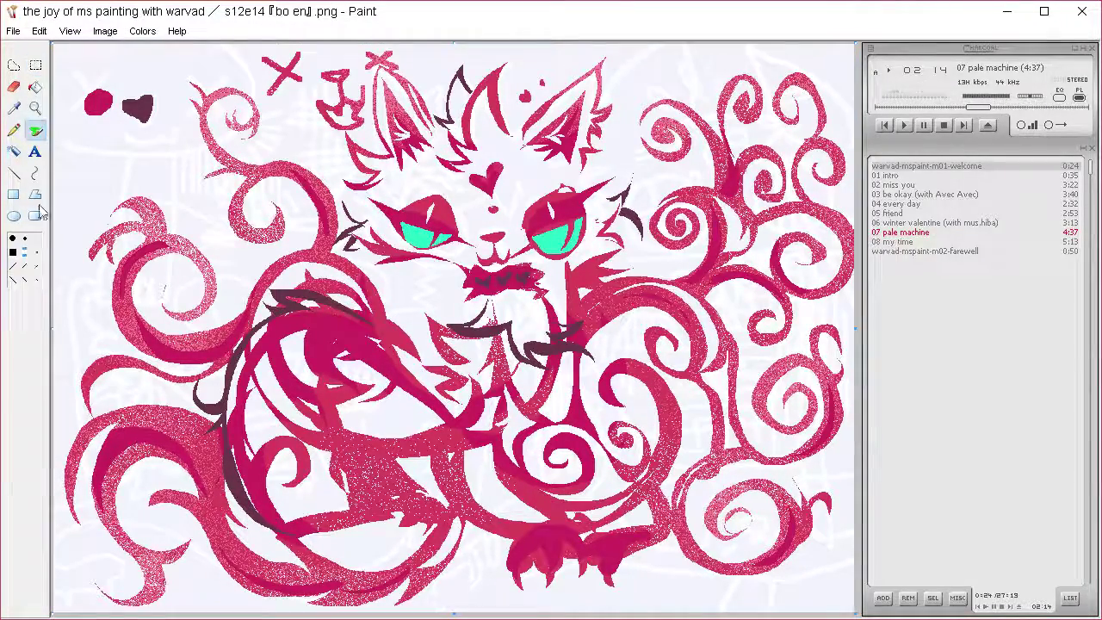
drag(430, 229, 448, 234)
drag(568, 225, 582, 225)
key(ctrl+v)
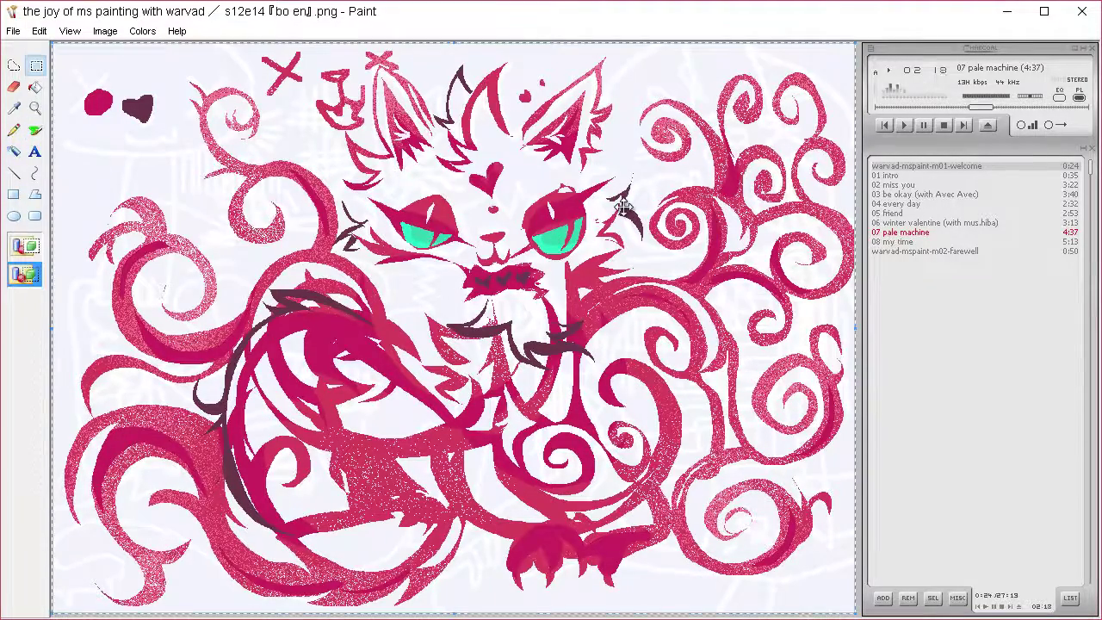
key(Escape)
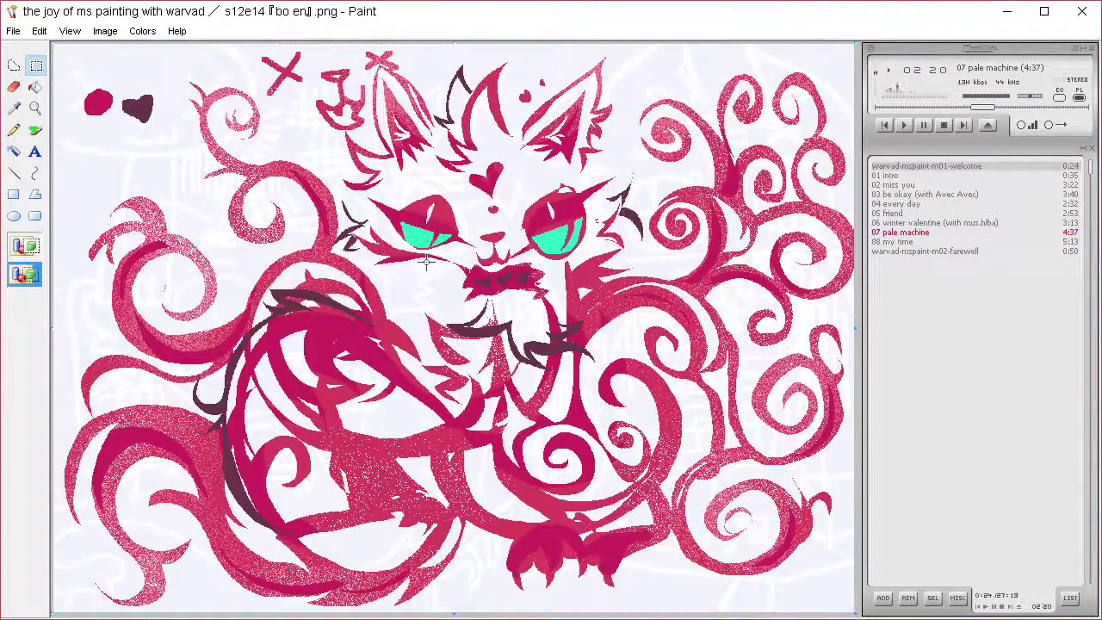
click(35, 129)
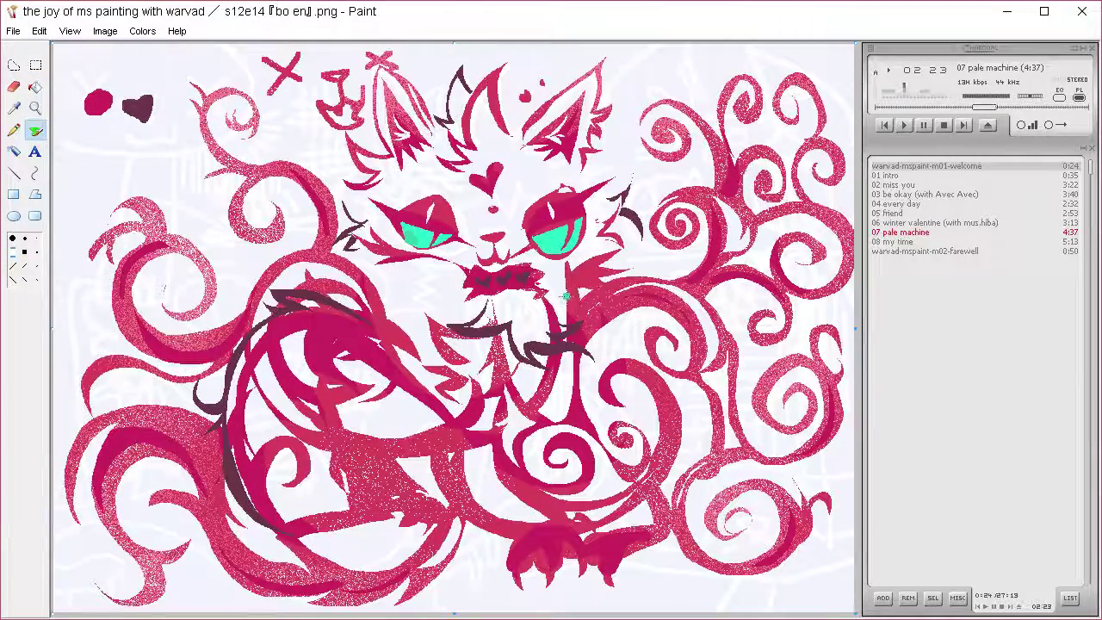
key(ctrl+a)
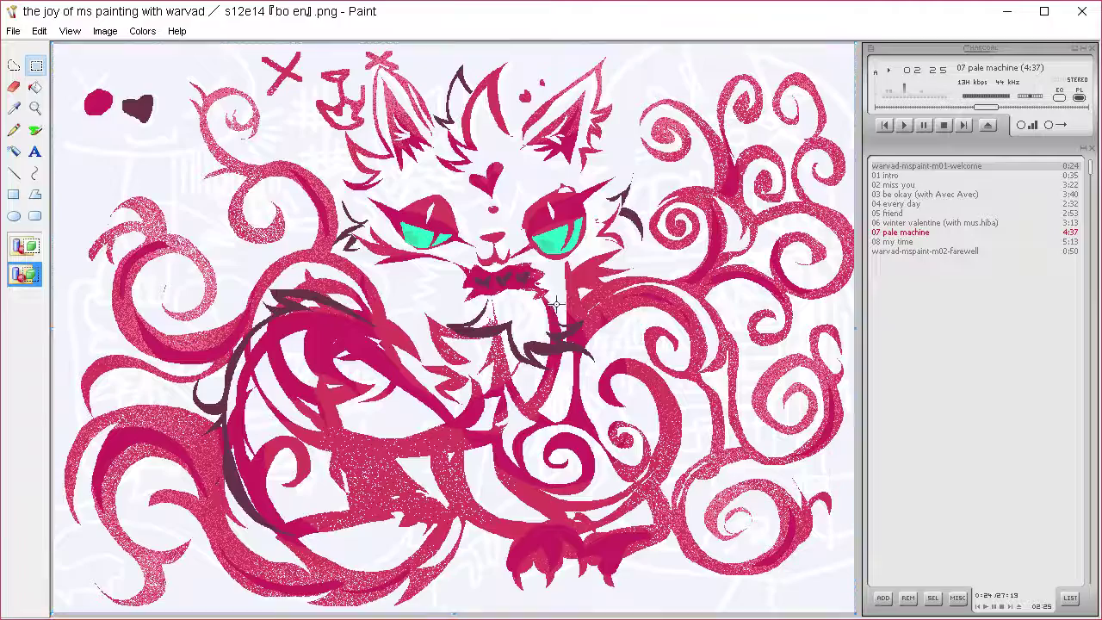
Brush more duller turquoise into both eyes, overlay the copied artwork, and trim the stray paint beneath the eyes with freehand background-coloured cut-outs.
click(35, 130)
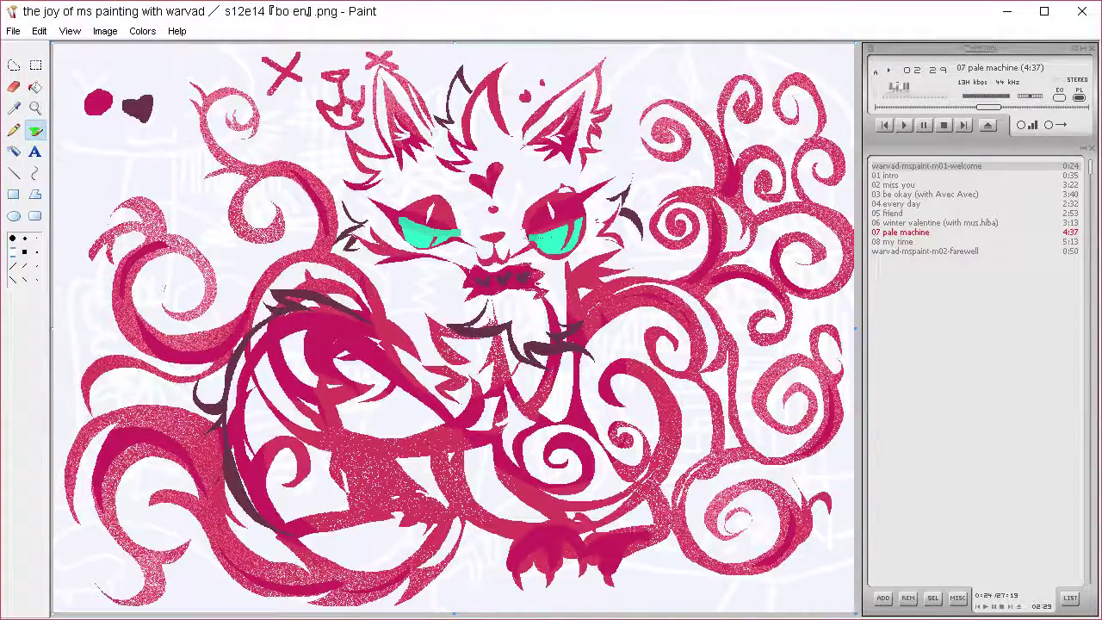
key(ctrl+a)
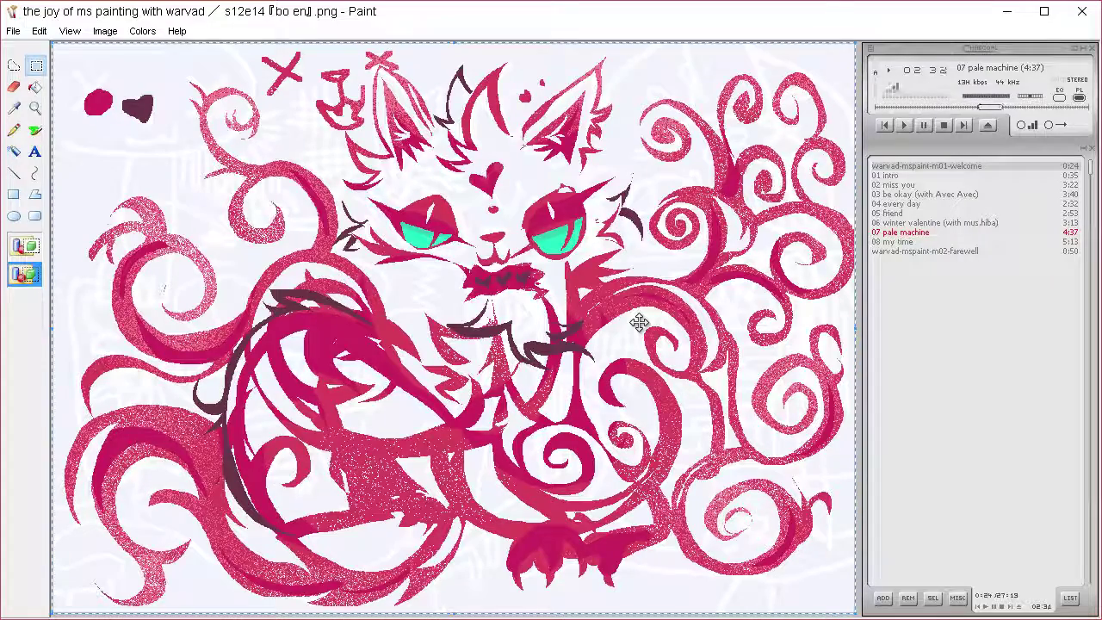
click(17, 107)
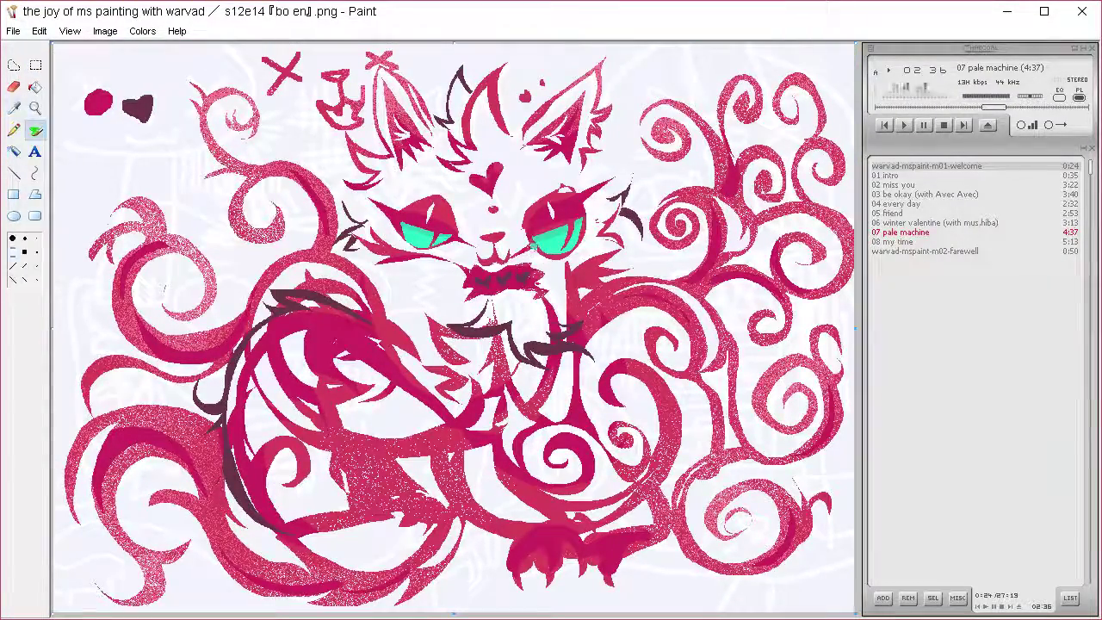
click(18, 68)
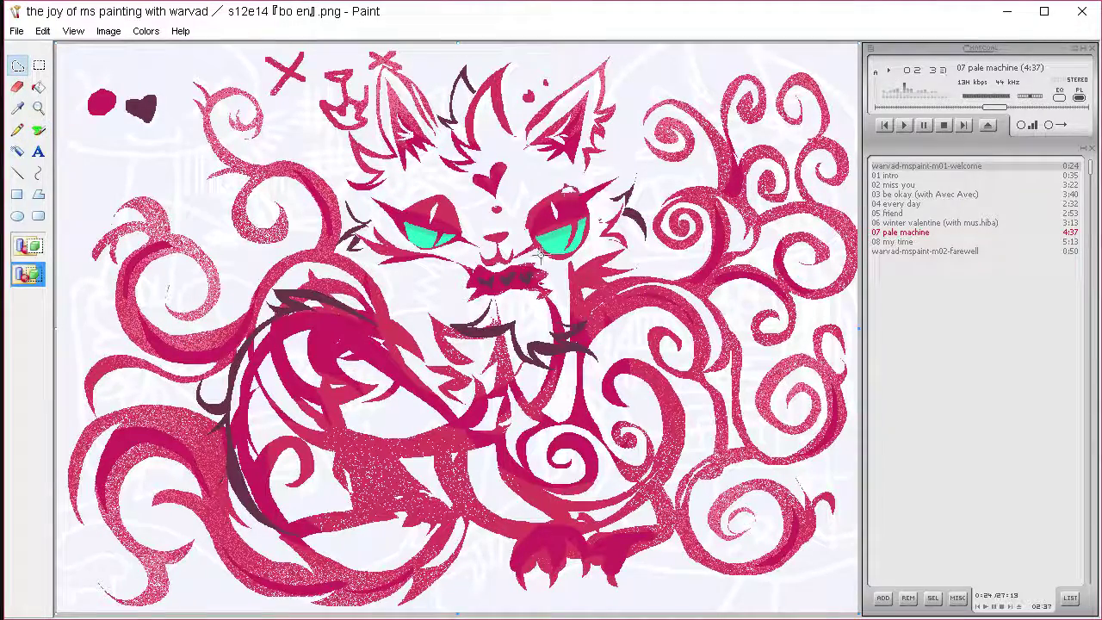
mouse_move(534, 262)
mouse_down()
mouse_move(568, 239)
mouse_move(599, 267)
mouse_move(556, 246)
mouse_up()
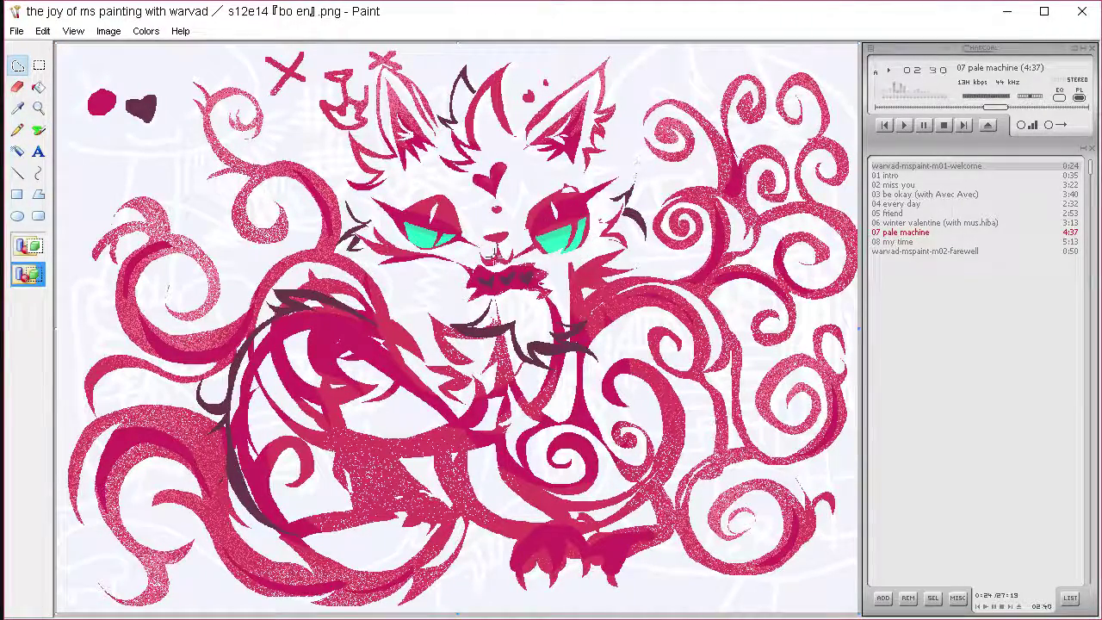
mouse_move(453, 250)
mouse_down()
mouse_move(398, 243)
mouse_move(455, 255)
mouse_up()
key(Delete)
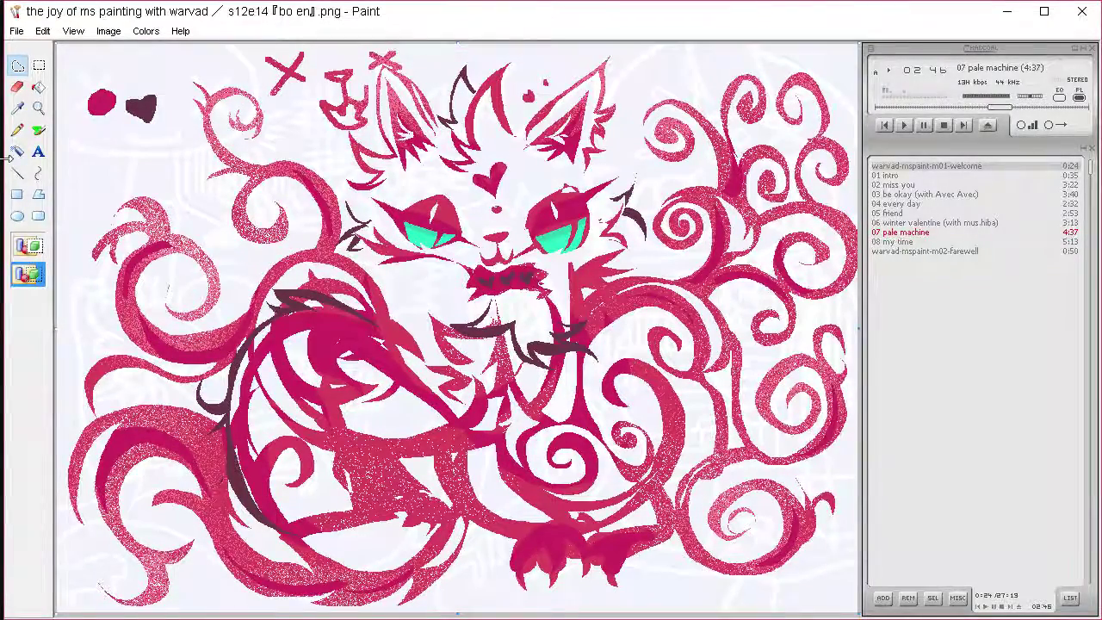
Erase the crimson and plum colour swatches in the canvas's upper-left corner by clearing freehand selections to the pale background.
drag(5, 158, 1, 159)
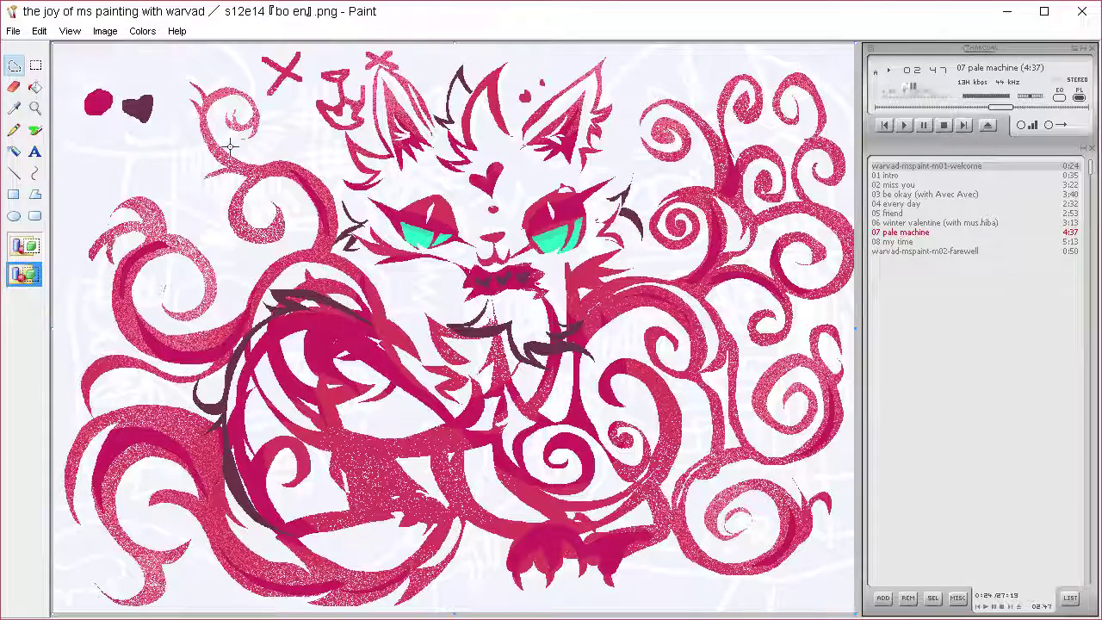
click(15, 109)
click(137, 78)
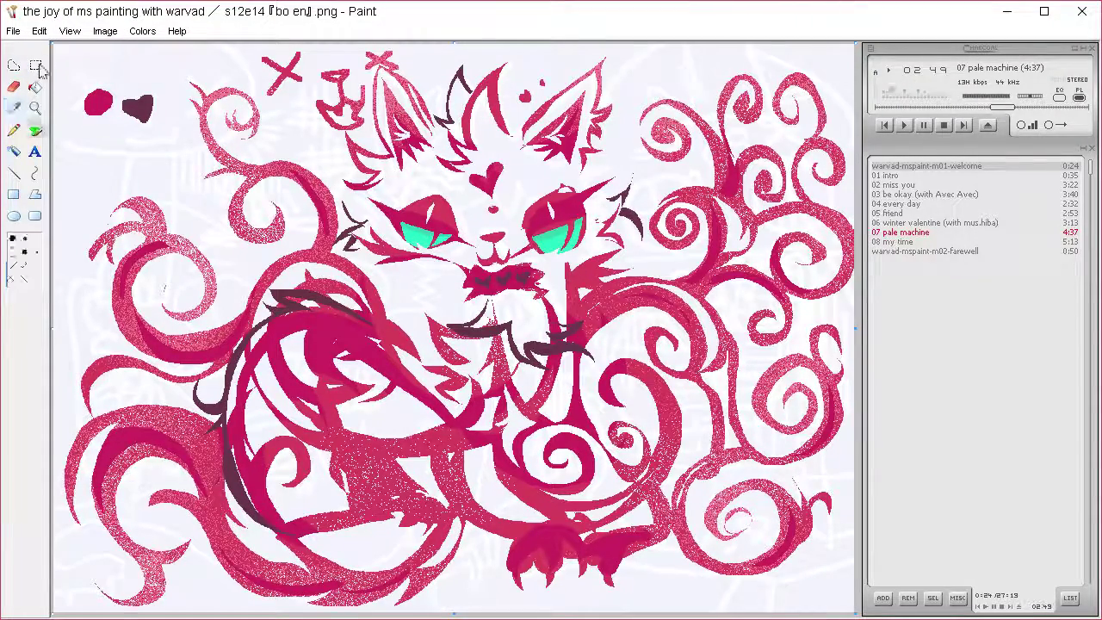
click(14, 66)
drag(153, 76, 161, 81)
key(Delete)
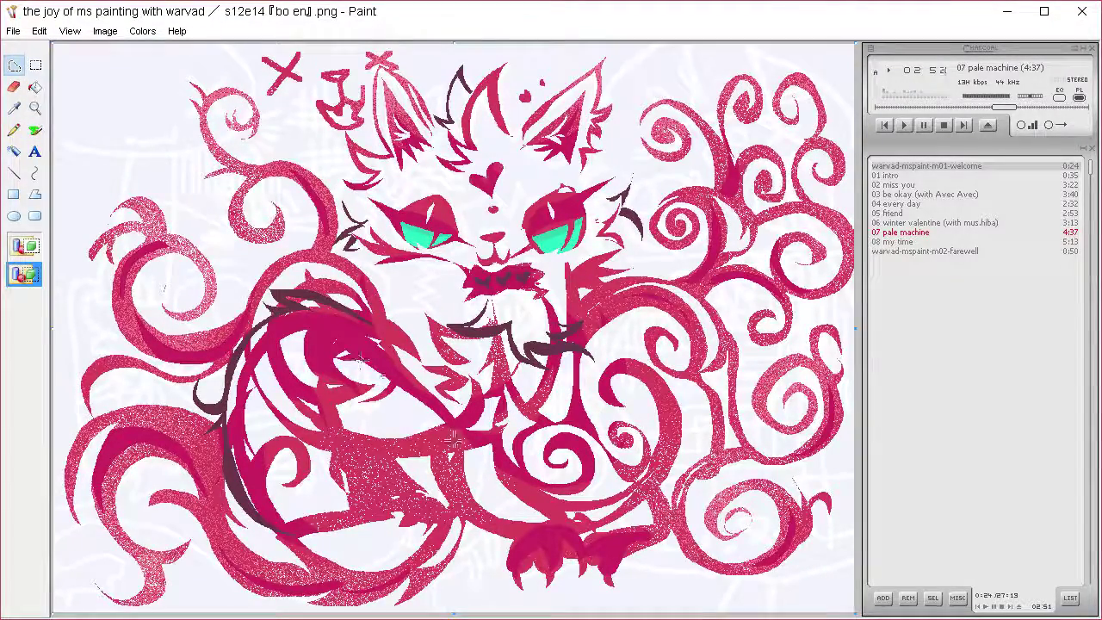
key(ctrl+z)
mouse_move(166, 84)
mouse_down()
mouse_move(112, 78)
mouse_move(83, 130)
mouse_move(180, 97)
mouse_up()
key(Delete)
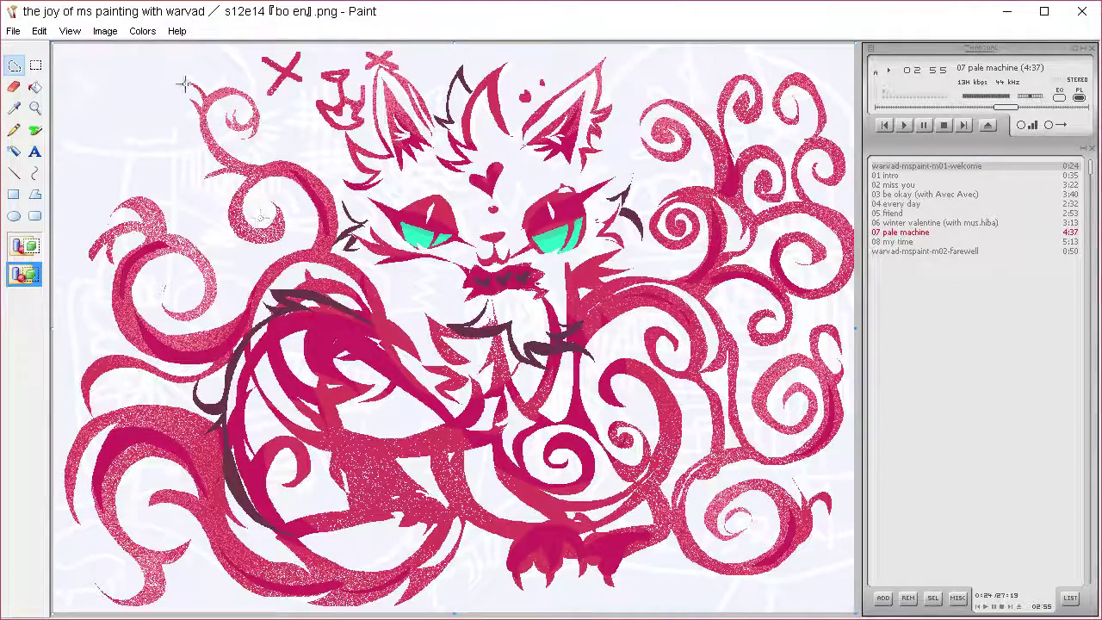
mouse_move(161, 117)
mouse_down()
mouse_move(184, 139)
mouse_move(157, 119)
mouse_up()
key(Delete)
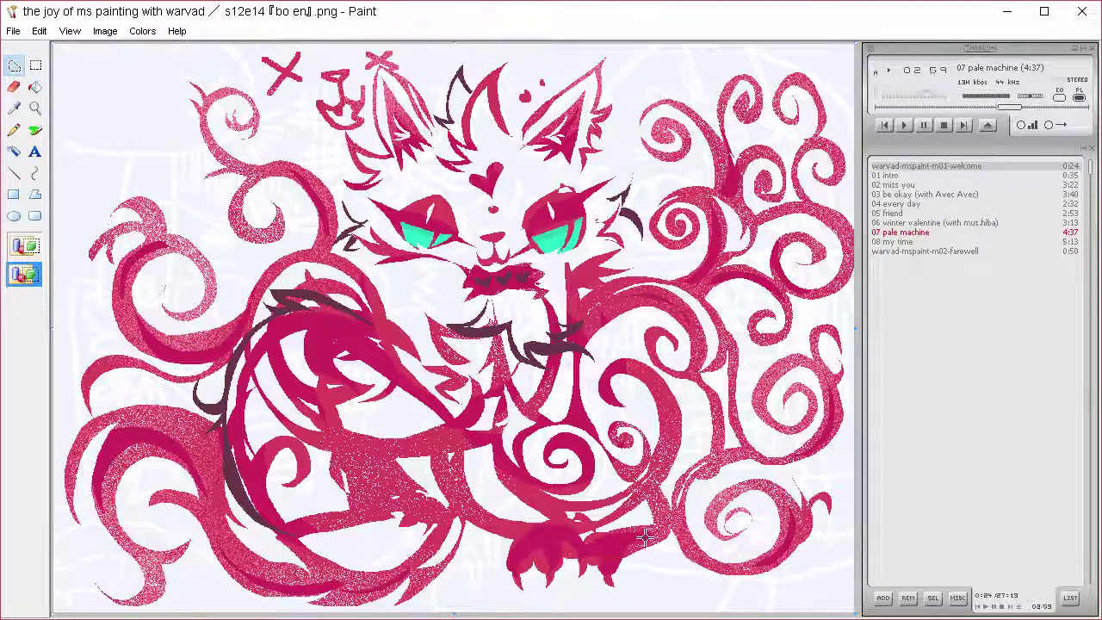
Sample the dark plum from the chest fur and cut freehand plum claws and fur tufts onto both front paws.
click(36, 126)
click(16, 110)
click(489, 328)
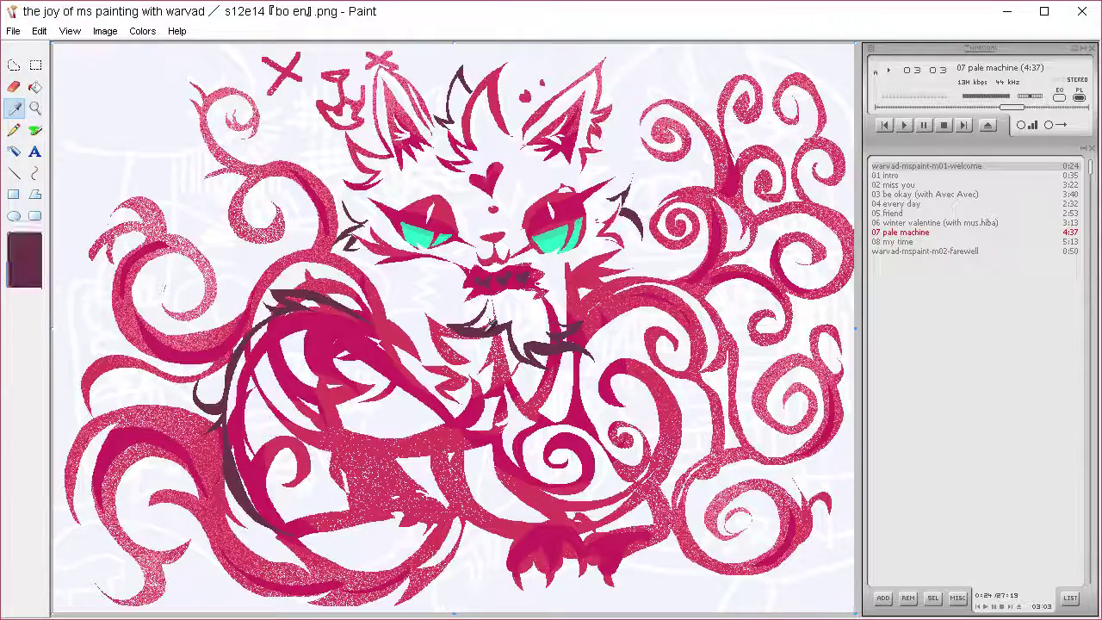
click(14, 64)
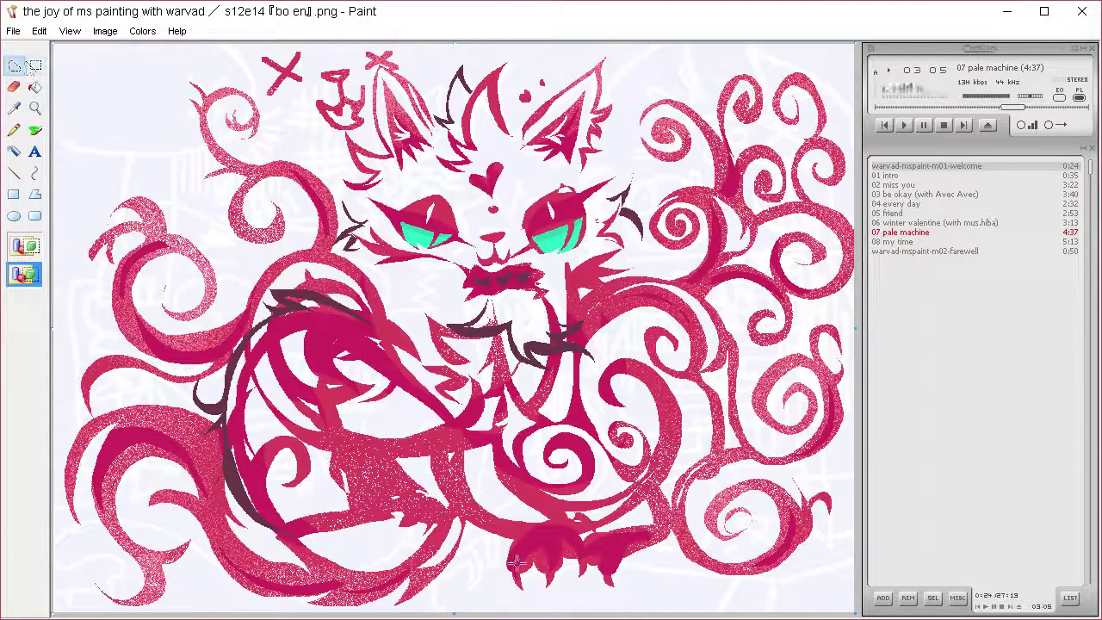
mouse_move(507, 552)
mouse_down()
mouse_move(516, 592)
mouse_move(539, 547)
mouse_move(557, 552)
mouse_move(553, 567)
mouse_move(516, 574)
mouse_move(521, 591)
mouse_move(518, 581)
mouse_move(564, 564)
mouse_move(544, 585)
mouse_move(551, 573)
mouse_move(581, 562)
mouse_up()
key(Delete)
key(Delete)
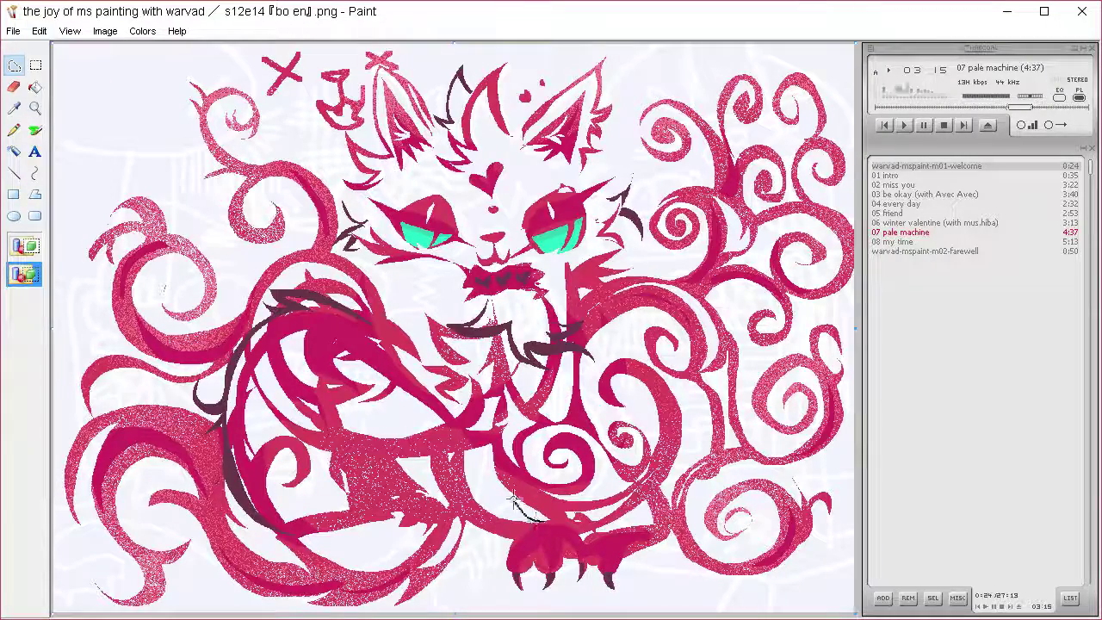
mouse_move(505, 524)
mouse_down()
mouse_move(497, 543)
mouse_move(538, 522)
mouse_move(625, 507)
mouse_move(644, 534)
mouse_move(639, 558)
mouse_move(620, 532)
mouse_up()
key(Delete)
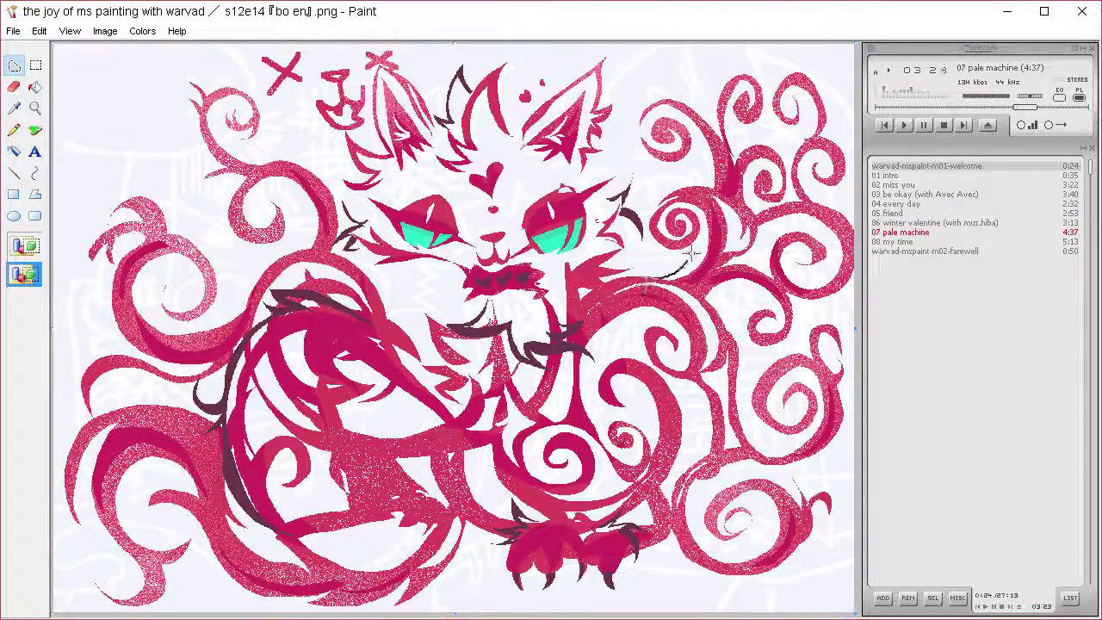
Add freehand dark plum accents to two spirals beside the cat's cheek and jagged fur lines across its haunch.
mouse_move(689, 251)
mouse_down()
mouse_move(679, 208)
mouse_move(716, 224)
mouse_move(716, 263)
mouse_move(688, 277)
mouse_move(700, 306)
mouse_move(675, 281)
mouse_up()
key(Delete)
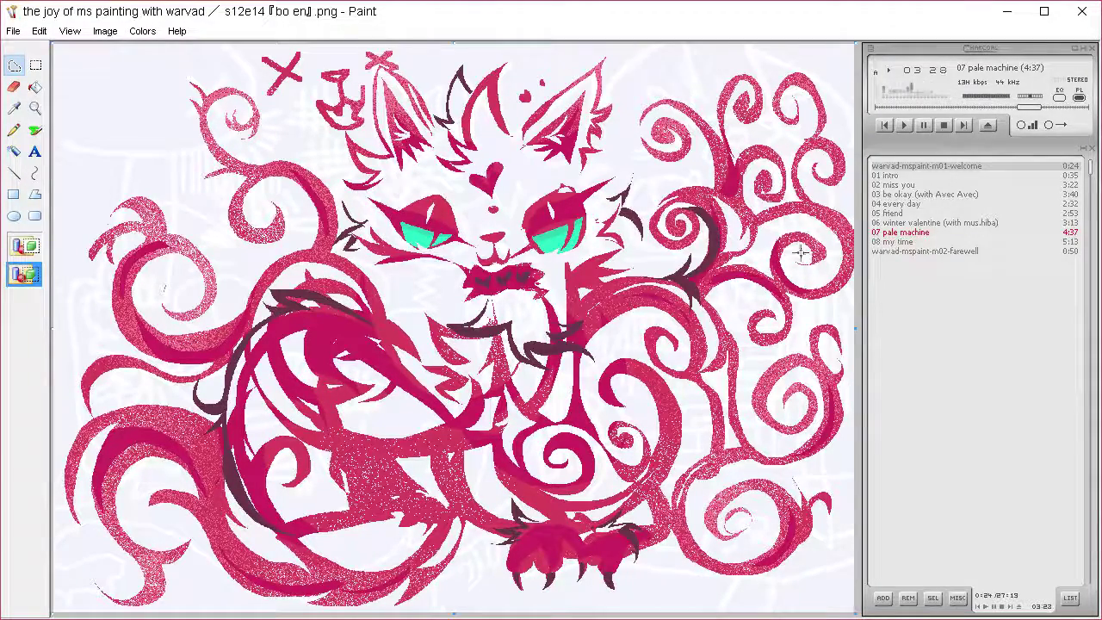
mouse_move(804, 291)
mouse_down()
mouse_move(794, 250)
mouse_move(812, 254)
mouse_move(781, 250)
mouse_move(809, 288)
mouse_up()
key(Delete)
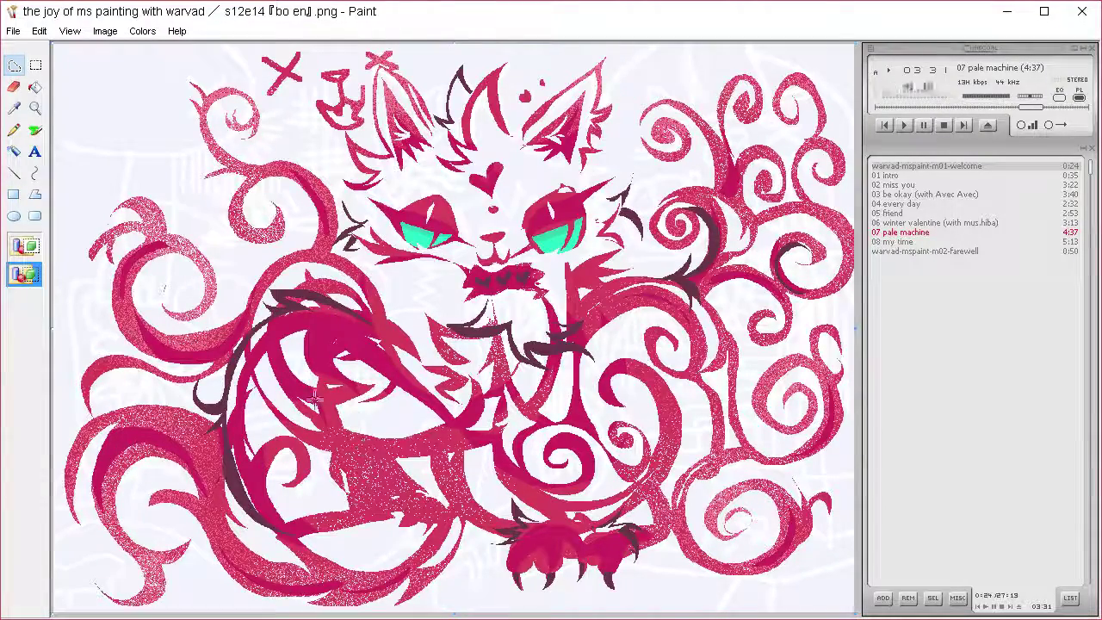
mouse_move(314, 398)
mouse_down()
mouse_move(379, 392)
mouse_move(427, 415)
mouse_move(392, 418)
mouse_move(427, 491)
mouse_move(397, 475)
mouse_move(422, 508)
mouse_move(395, 481)
mouse_move(423, 478)
mouse_move(382, 419)
mouse_move(386, 396)
mouse_move(326, 392)
mouse_up()
key(Delete)
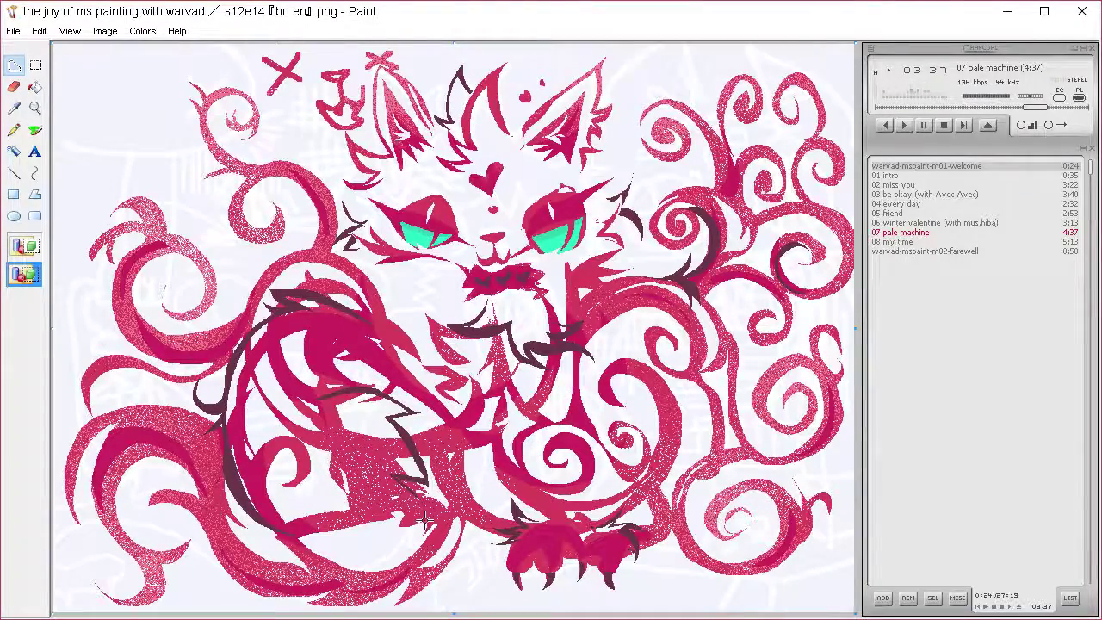
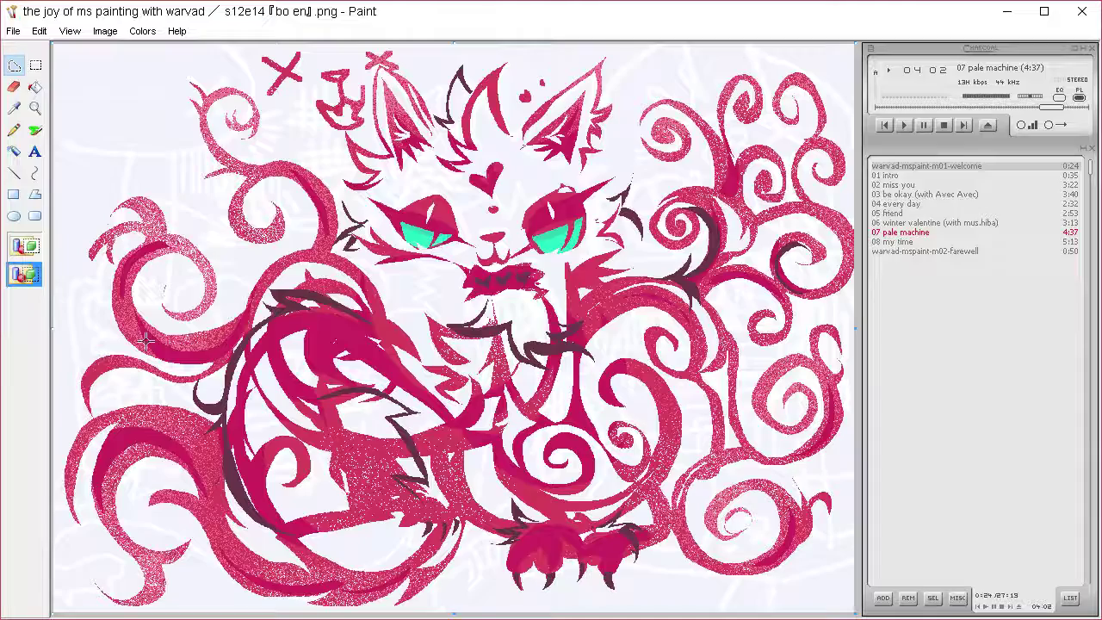
Copy the whole picture and mix a slightly darker lavender from the pale background colour.
key(ctrl+a)
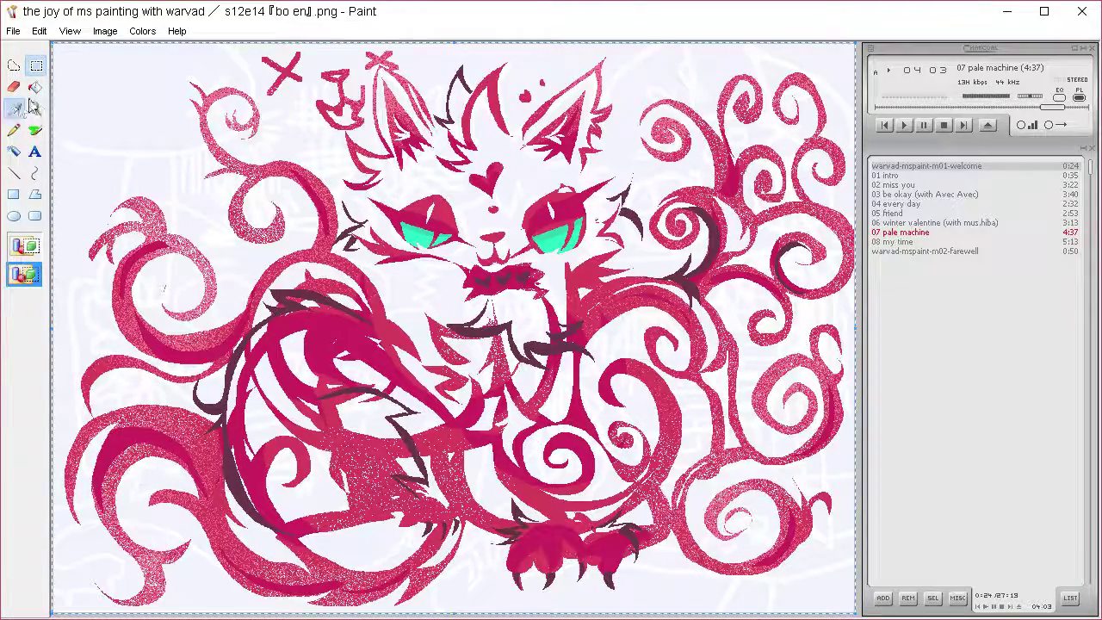
click(34, 129)
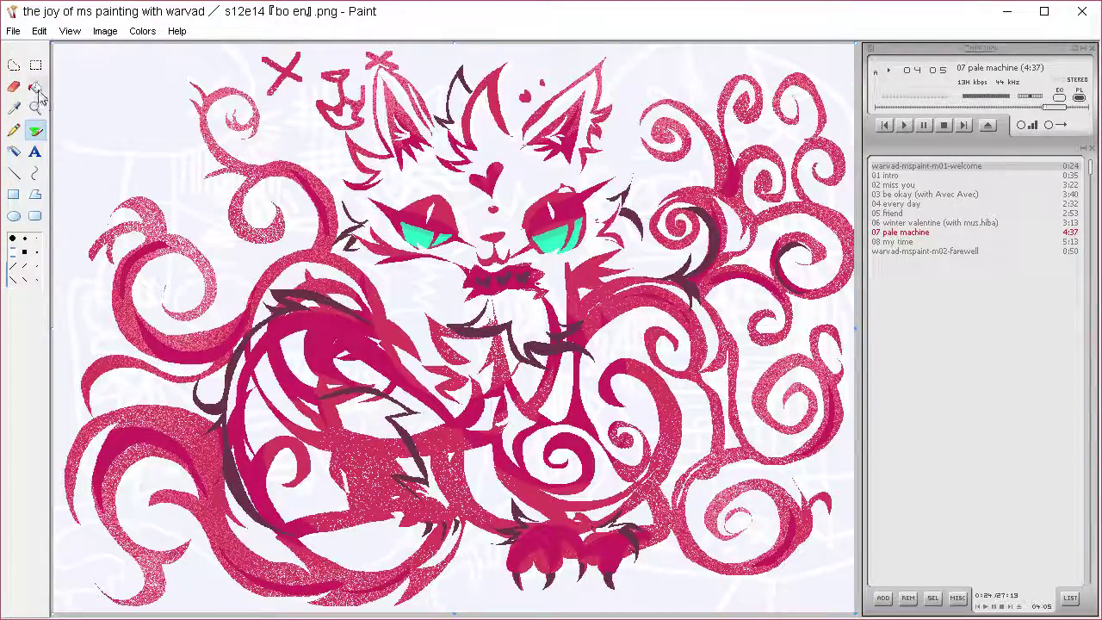
click(142, 31)
click(160, 49)
click(594, 413)
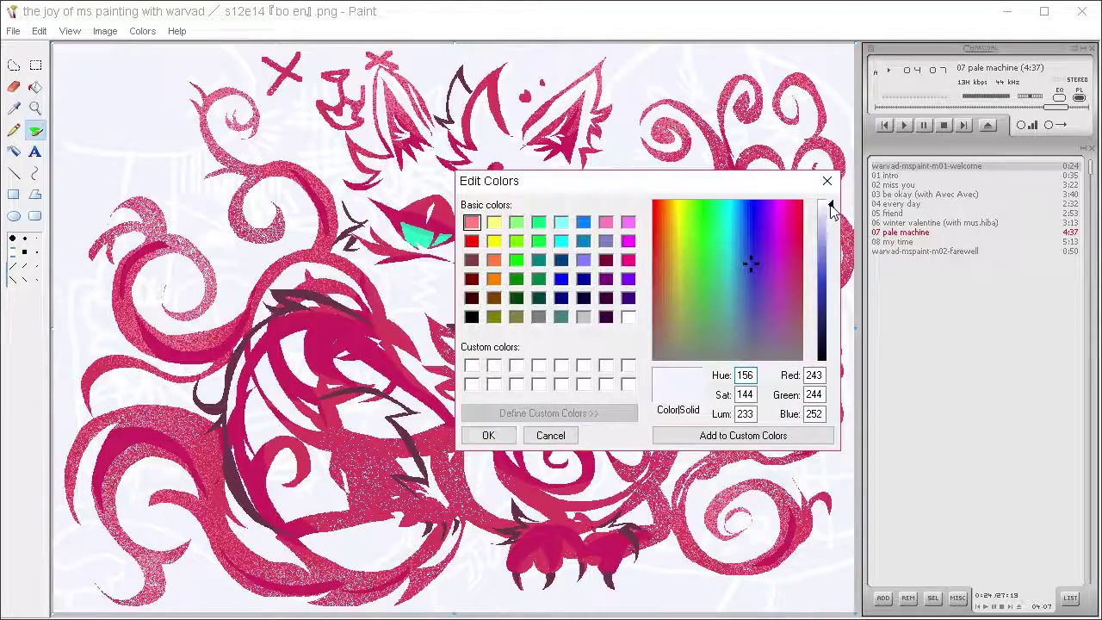
click(488, 434)
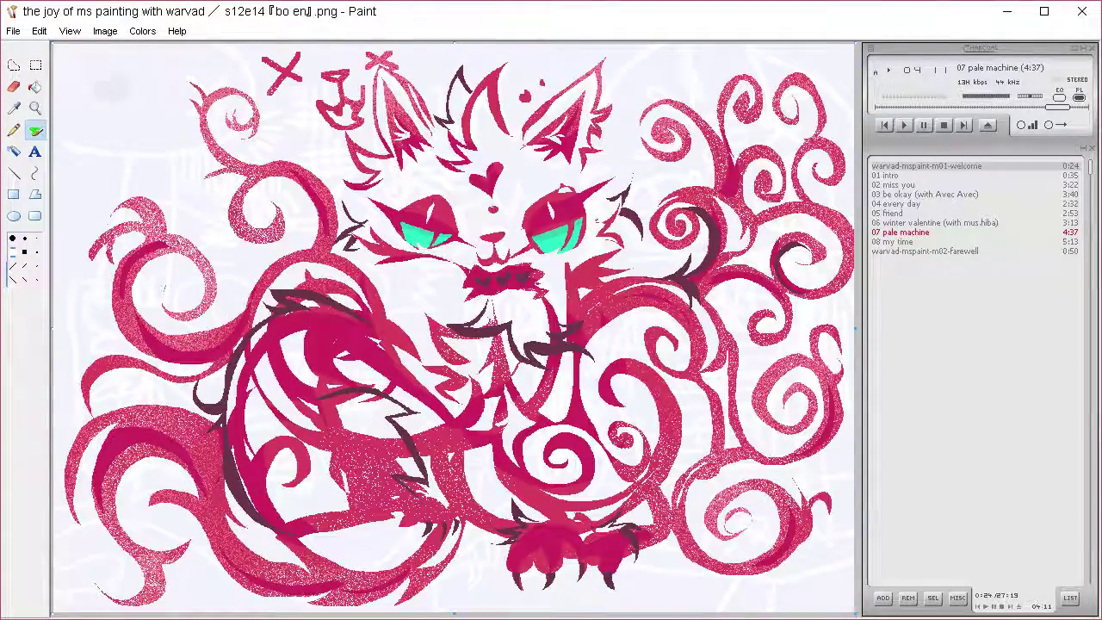
Fill large freehand shapes with the darker lavender over the cat's face, curved body and front legs.
click(14, 107)
click(14, 65)
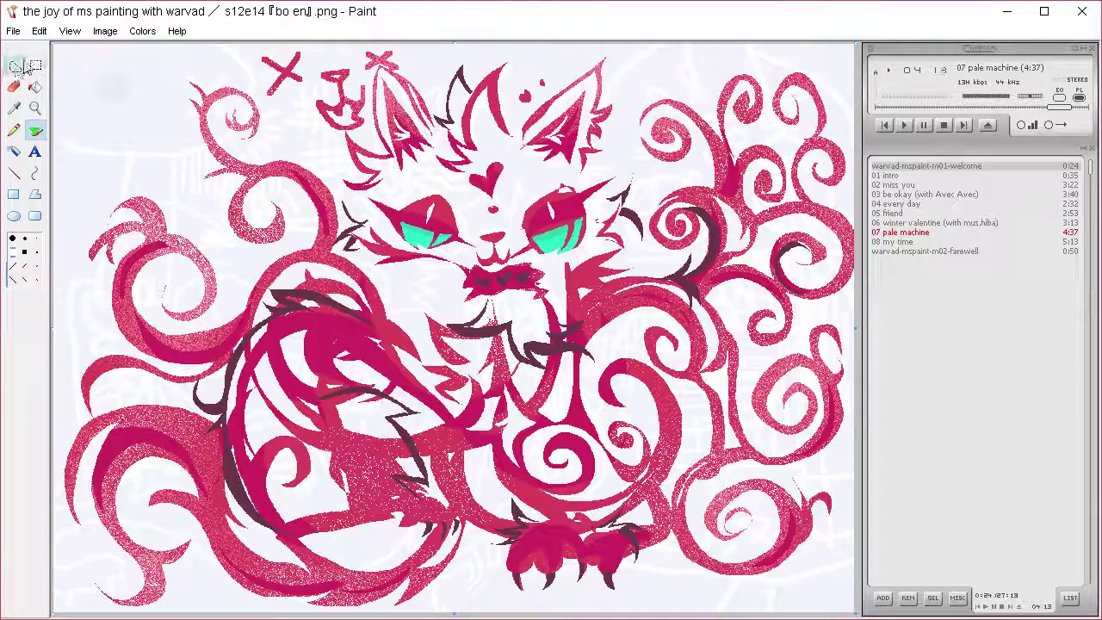
mouse_move(454, 138)
mouse_down()
mouse_move(377, 69)
mouse_move(374, 142)
mouse_move(398, 198)
mouse_move(355, 192)
mouse_move(454, 258)
mouse_up()
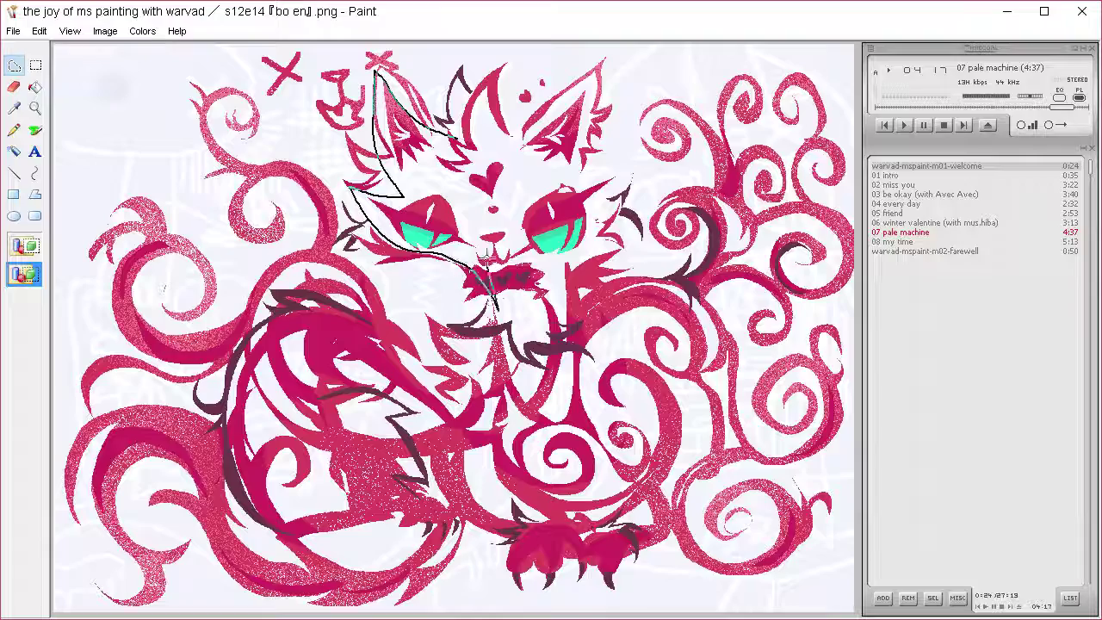
mouse_move(495, 303)
mouse_down()
mouse_move(487, 210)
mouse_move(509, 218)
mouse_move(472, 163)
mouse_move(482, 138)
mouse_move(464, 83)
mouse_move(458, 135)
mouse_up()
key(Delete)
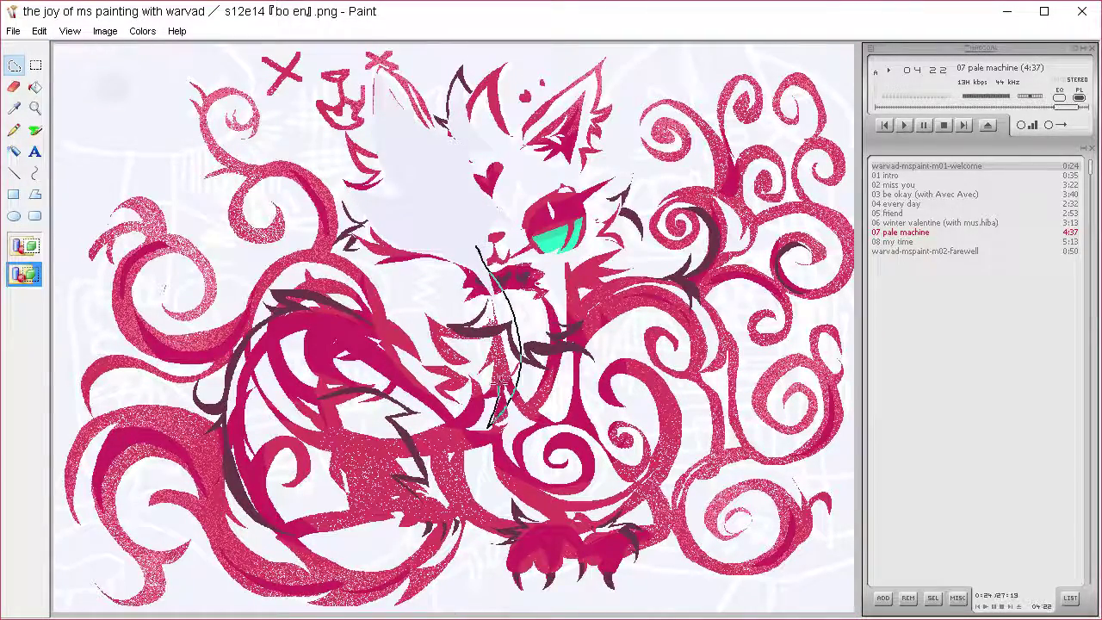
mouse_move(499, 388)
mouse_down()
mouse_move(415, 382)
mouse_move(293, 318)
mouse_move(214, 431)
mouse_move(286, 530)
mouse_move(297, 511)
mouse_move(278, 477)
mouse_move(327, 518)
mouse_move(319, 419)
mouse_up()
drag(530, 396, 511, 316)
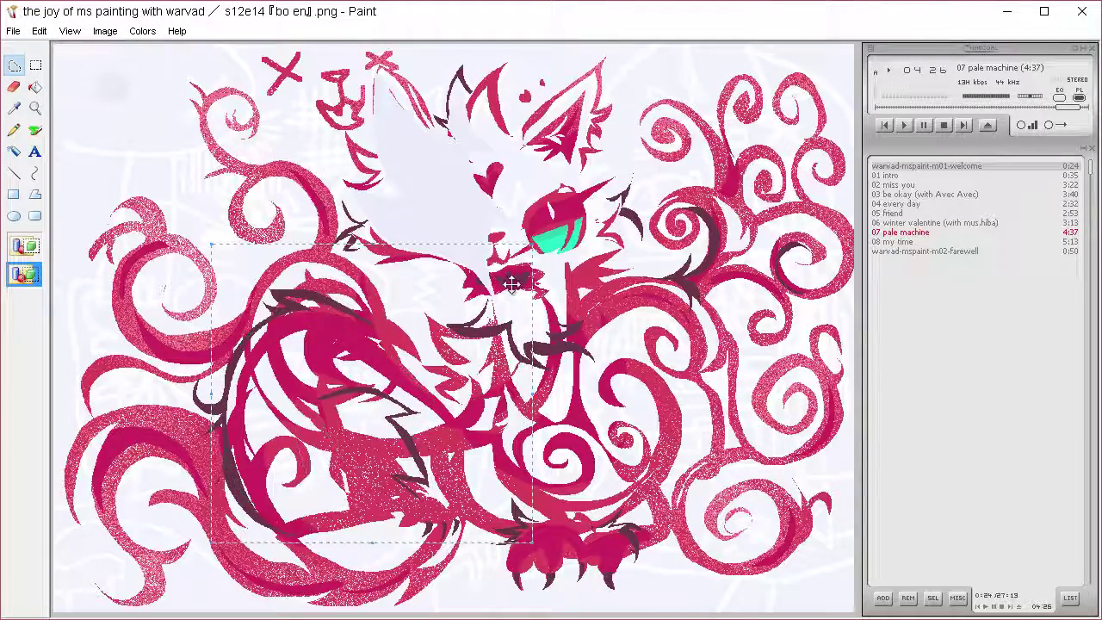
key(Delete)
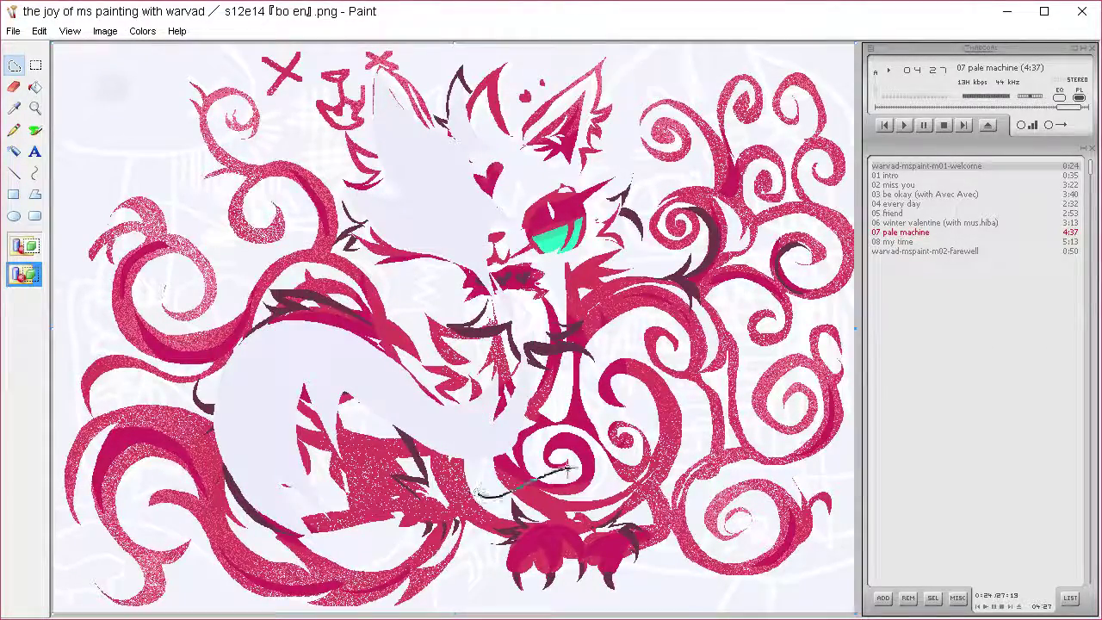
mouse_move(568, 470)
mouse_down()
mouse_move(519, 507)
mouse_move(602, 512)
mouse_move(578, 509)
mouse_move(594, 544)
mouse_move(643, 524)
mouse_move(611, 477)
mouse_move(501, 470)
mouse_move(625, 447)
mouse_move(529, 488)
mouse_move(516, 509)
mouse_move(526, 511)
mouse_move(466, 508)
mouse_move(550, 498)
mouse_up()
key(Delete)
key(Delete)
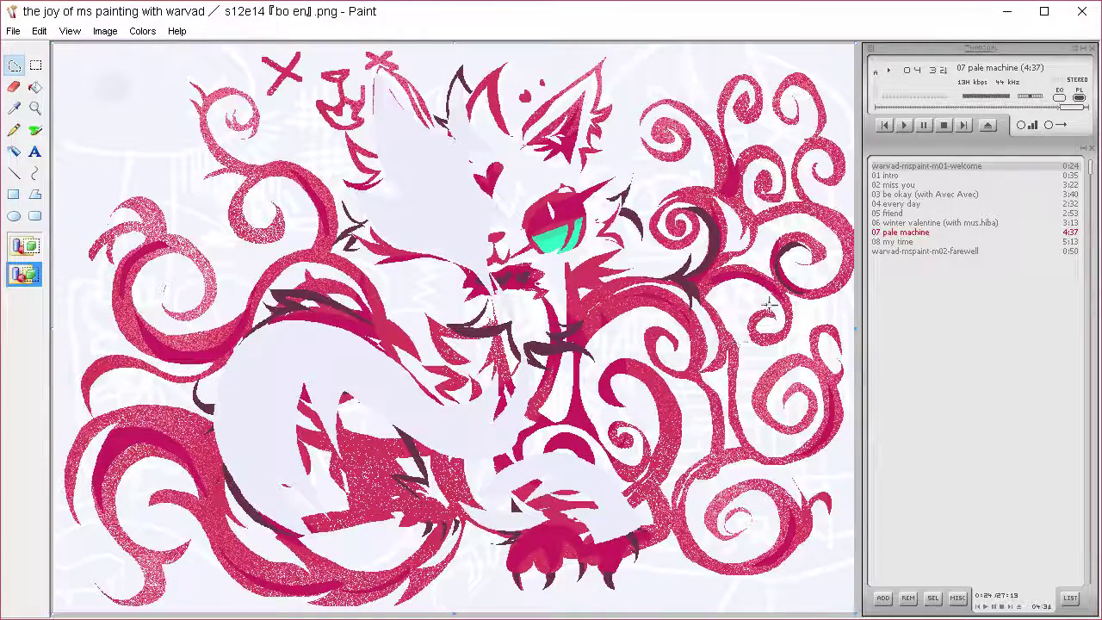
Fill freehand darker lavender shapes over the spirals around the cat, and overlay the copied artwork to restore the linework on top.
mouse_move(655, 351)
mouse_down()
mouse_move(670, 299)
mouse_move(710, 366)
mouse_move(659, 357)
mouse_move(720, 330)
mouse_up()
key(Delete)
mouse_move(700, 226)
mouse_down()
mouse_move(846, 221)
mouse_move(759, 149)
mouse_move(817, 191)
mouse_move(794, 259)
mouse_up()
key(Delete)
mouse_move(779, 405)
mouse_down()
mouse_move(757, 512)
mouse_move(827, 434)
mouse_move(818, 422)
mouse_up()
key(Delete)
mouse_move(86, 452)
mouse_down()
mouse_move(185, 529)
mouse_move(95, 469)
mouse_up()
key(Delete)
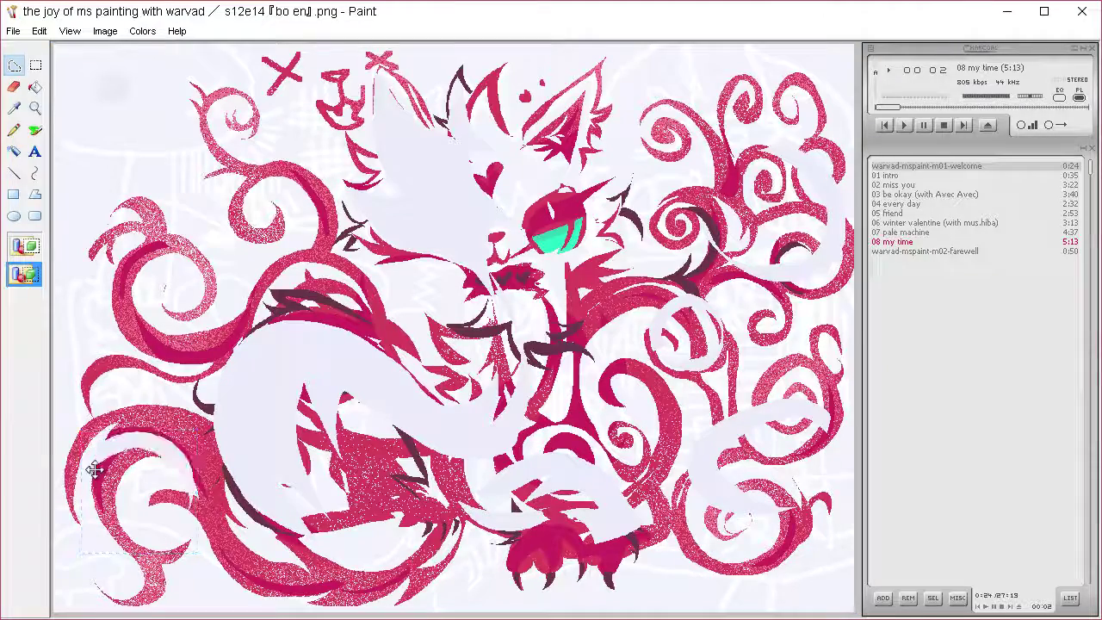
mouse_move(243, 316)
mouse_down()
mouse_move(216, 319)
mouse_move(219, 245)
mouse_move(229, 266)
mouse_up()
key(Delete)
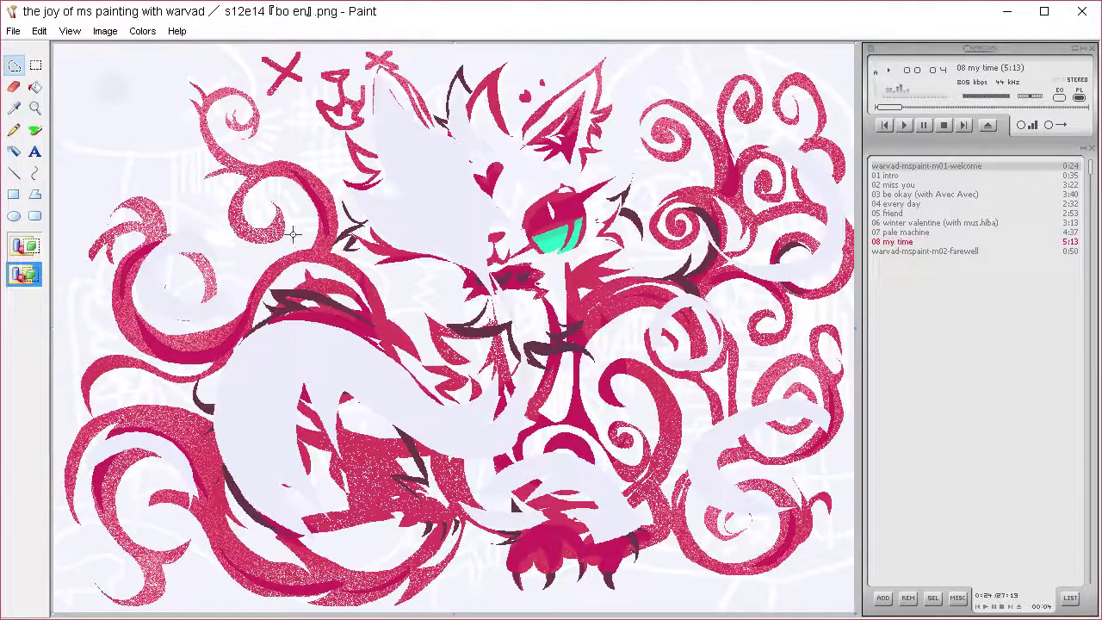
drag(301, 234, 295, 221)
key(Delete)
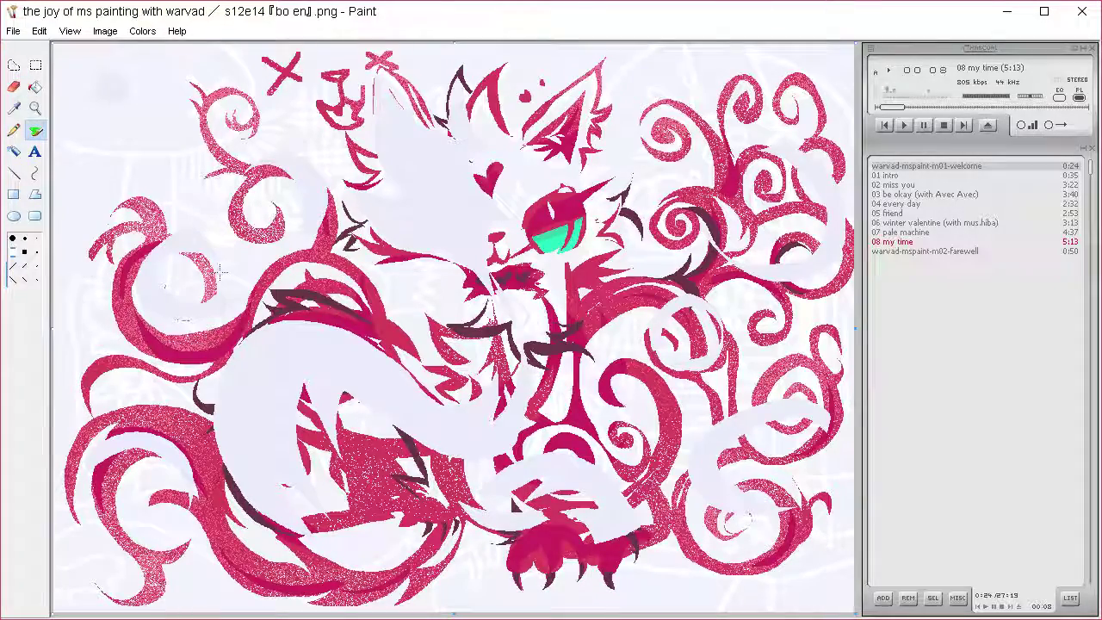
key(ctrl+v)
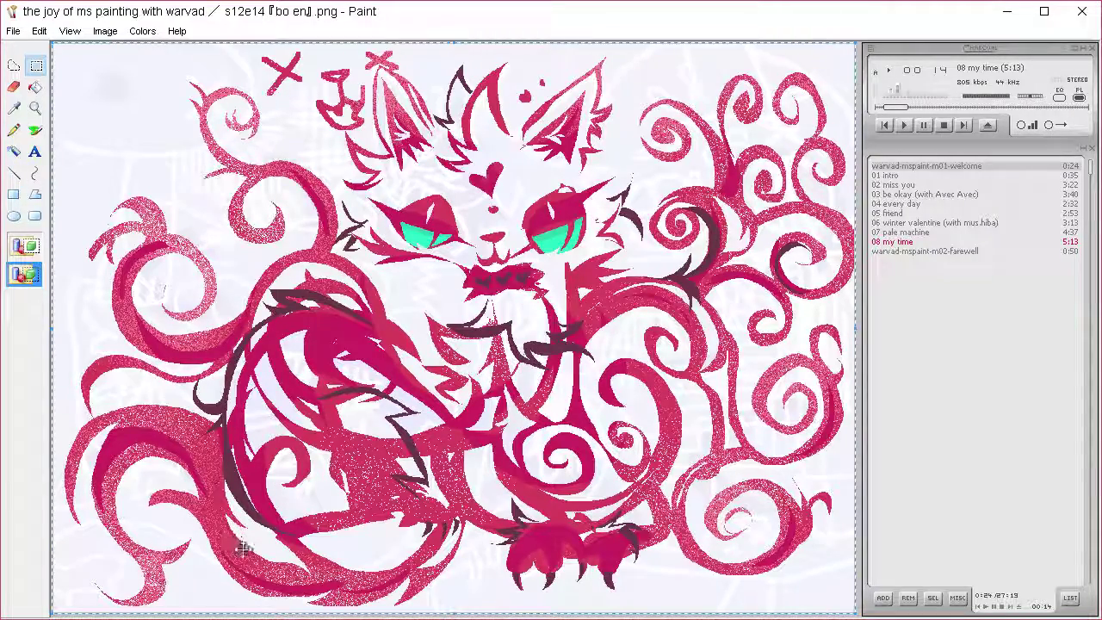
Sample the lavender shading colour, mix a deeper, more saturated lavender and strengthen the shading behind the linework with it.
click(14, 107)
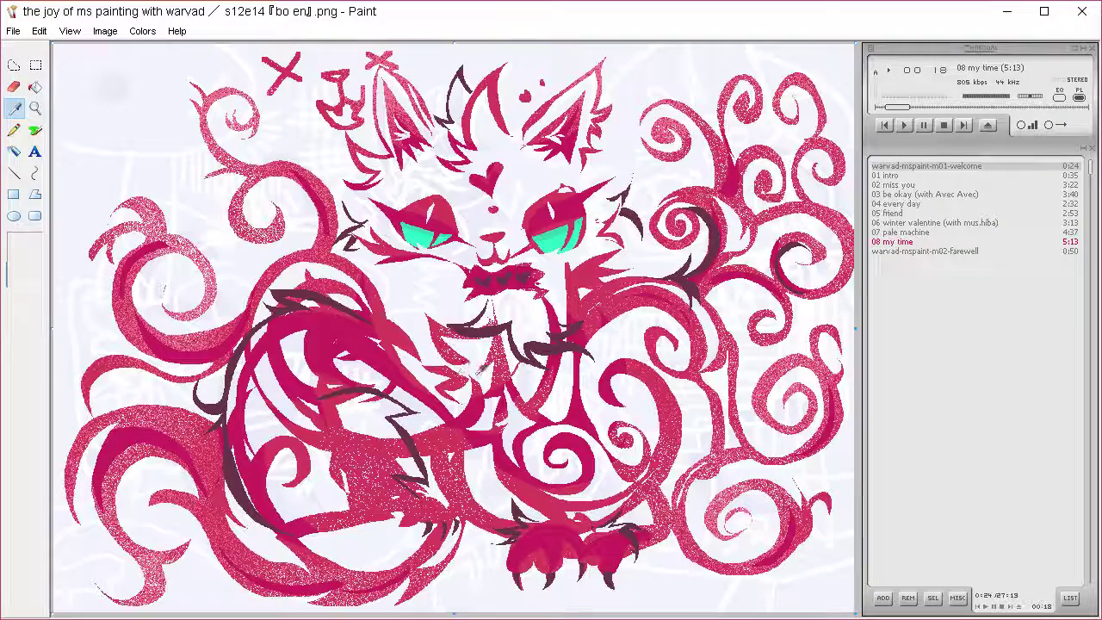
click(123, 90)
click(15, 109)
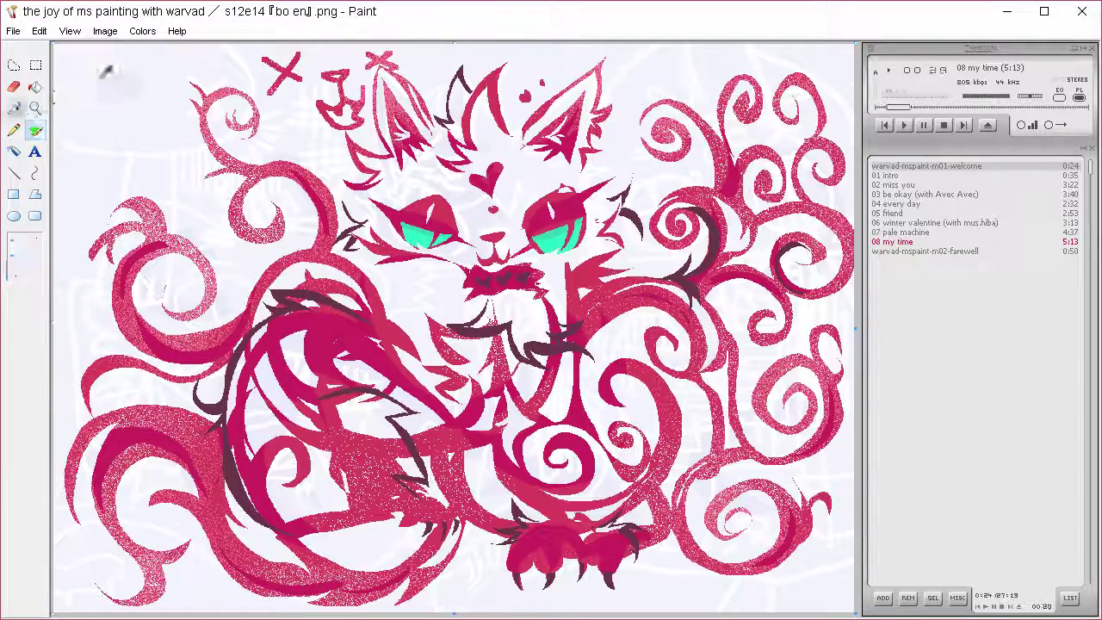
click(99, 79)
key(ctrl+a)
key(Delete)
click(142, 30)
click(160, 49)
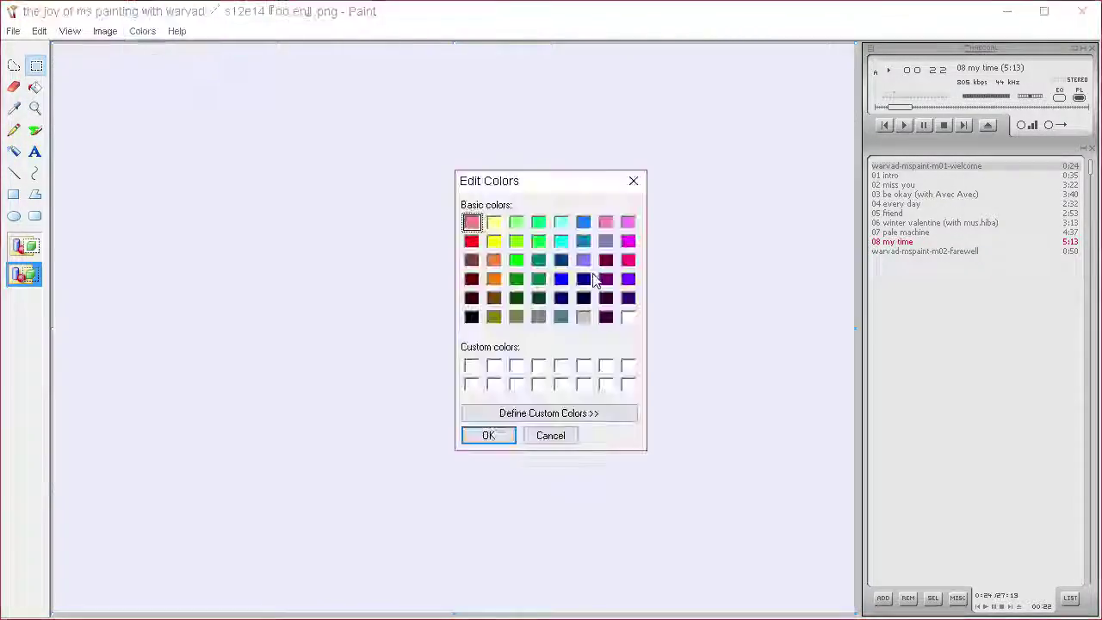
click(547, 412)
click(830, 217)
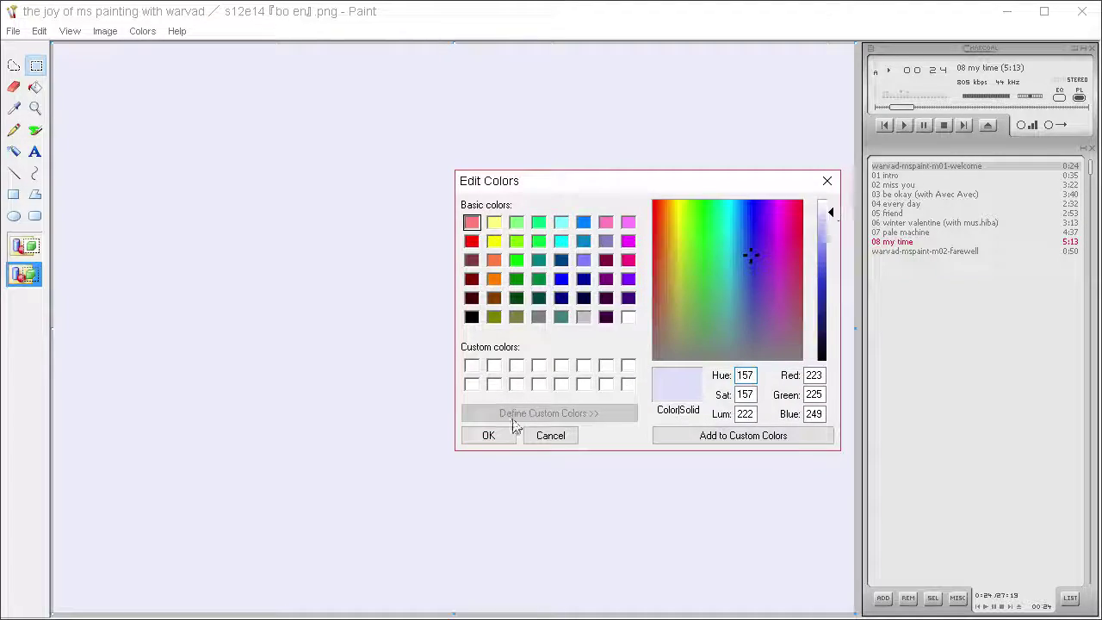
click(488, 435)
key(ctrl+z)
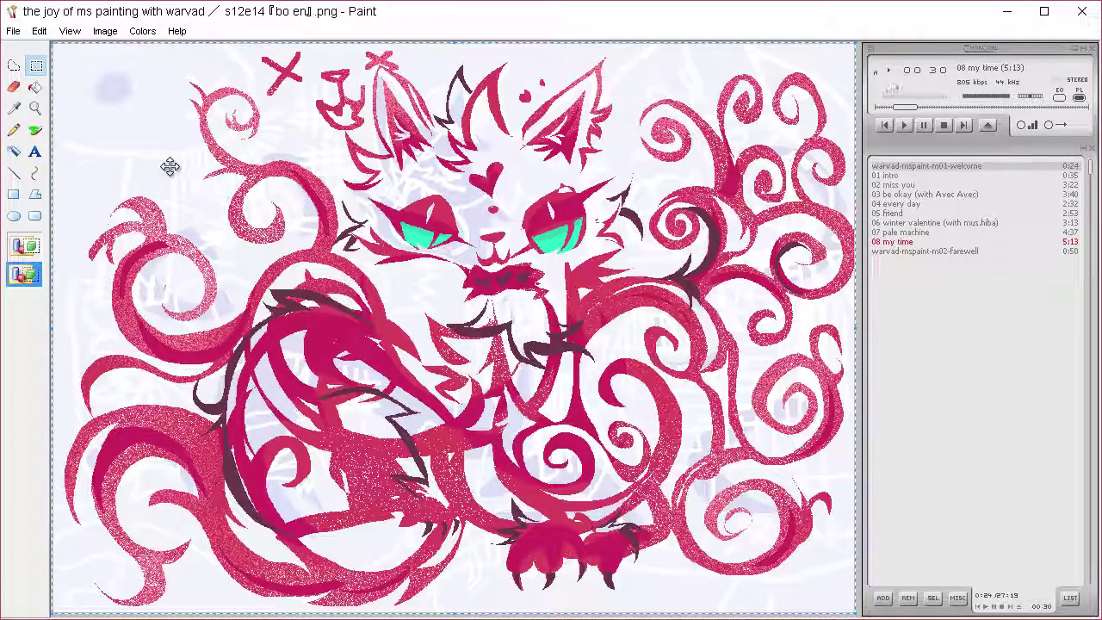
Try flood-filling the crimson eyelids, the collar and the spiral beside the cat's chest with lavender.
click(35, 86)
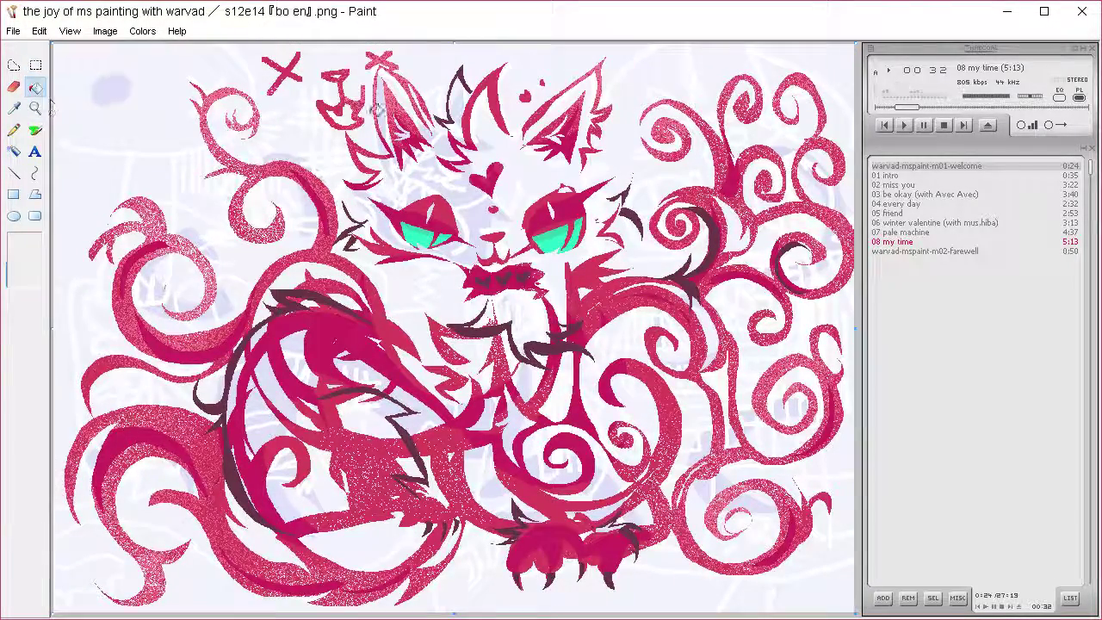
click(560, 209)
click(578, 211)
click(434, 221)
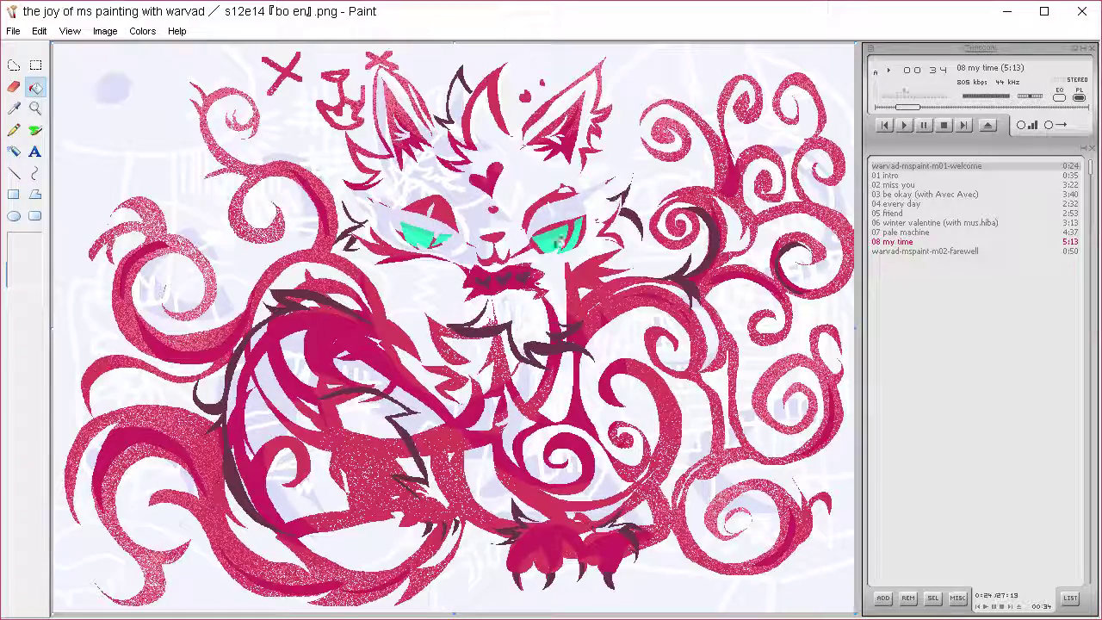
click(508, 277)
click(639, 297)
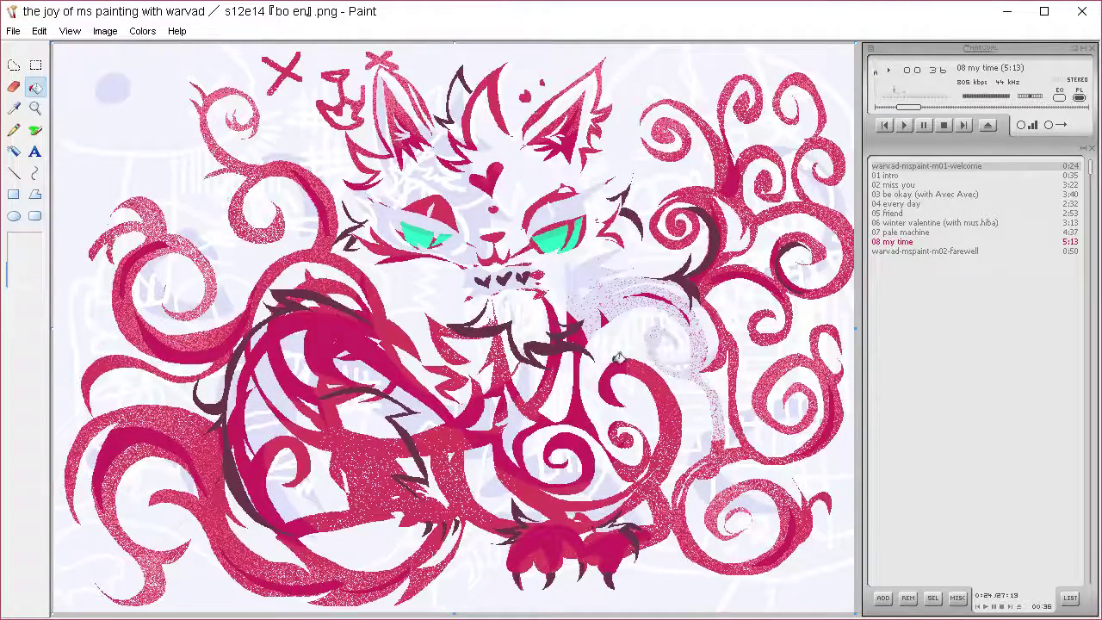
click(586, 386)
Undo the lavender fills on the eyelids, the collar and the spiral beside the chest.
key(ctrl+z)
key(ctrl+z)
key(ctrl+z)
key(ctrl+z)
key(ctrl+z)
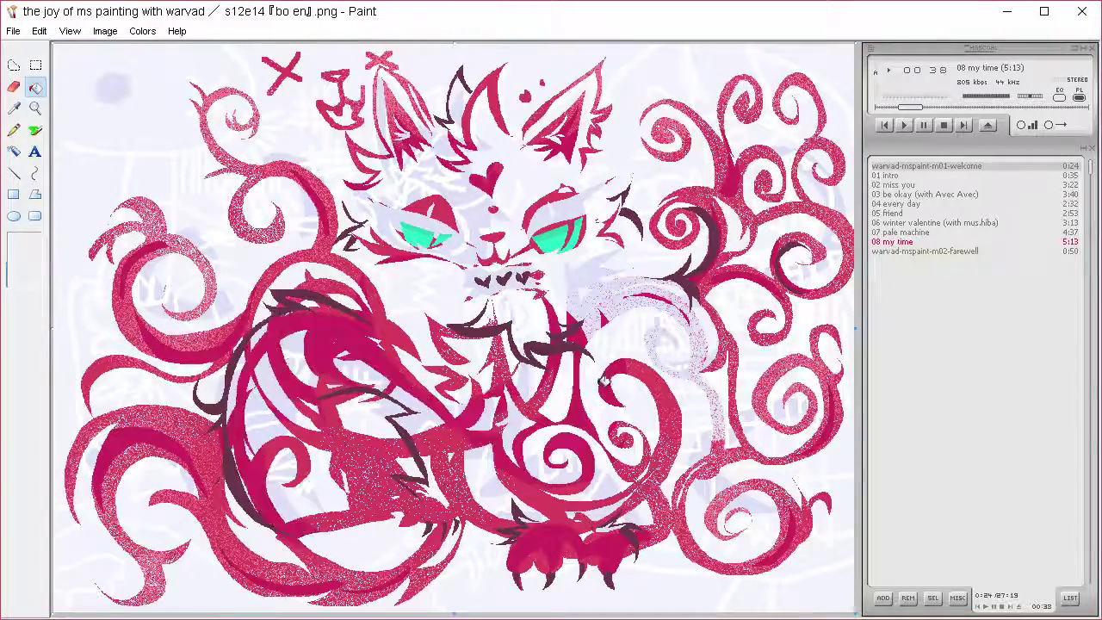
key(ctrl+y)
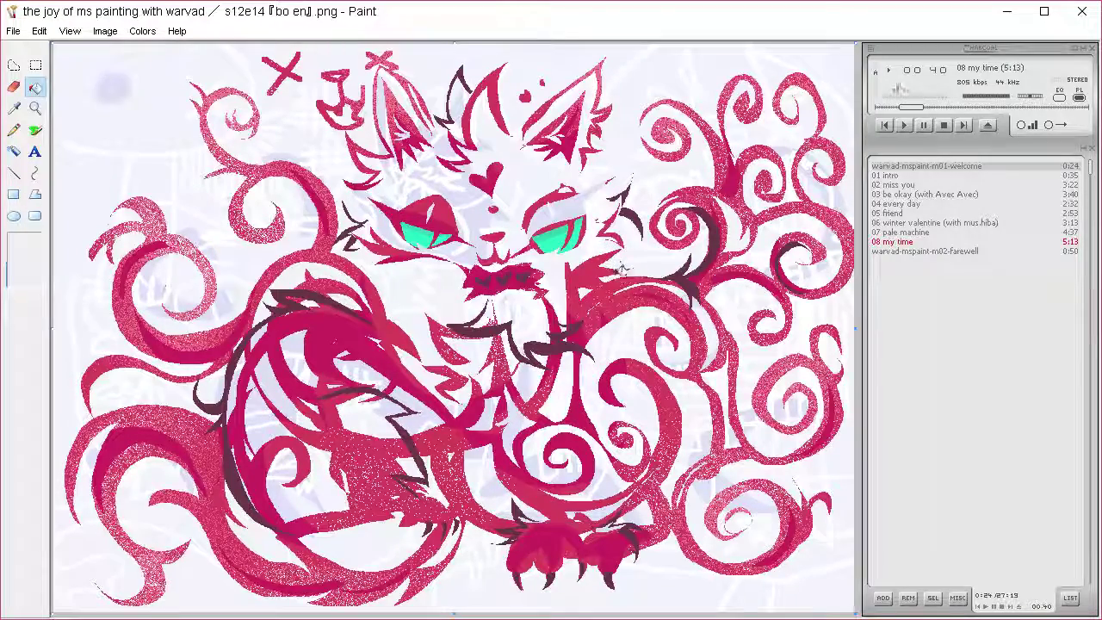
key(ctrl+z)
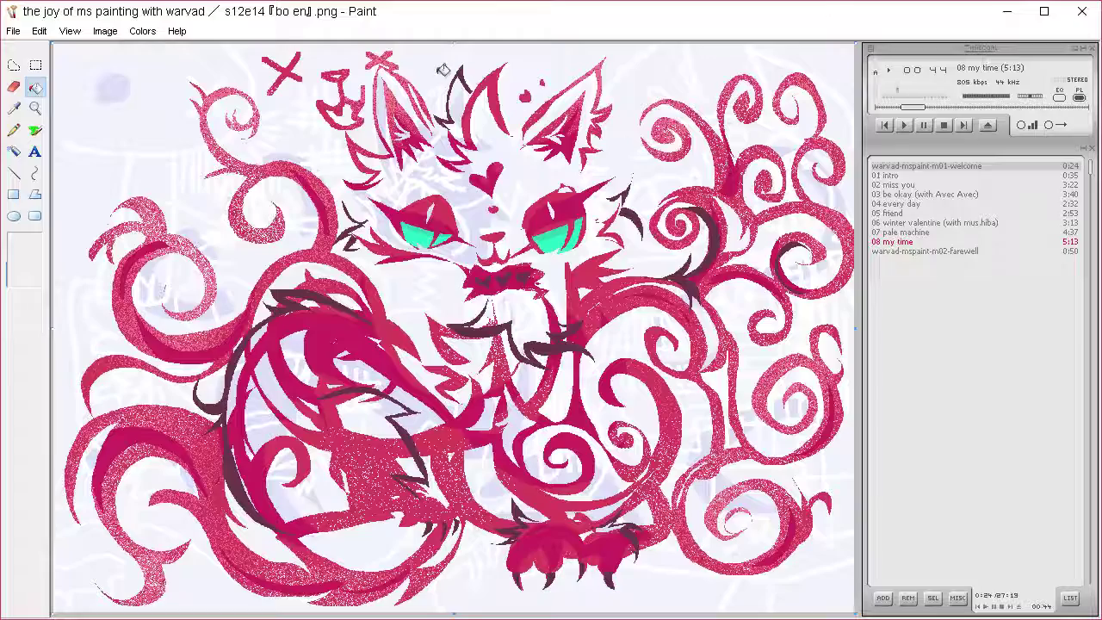
Brush a ring of small lavender dots around the round lavender blob in the picture's upper-left corner.
click(36, 131)
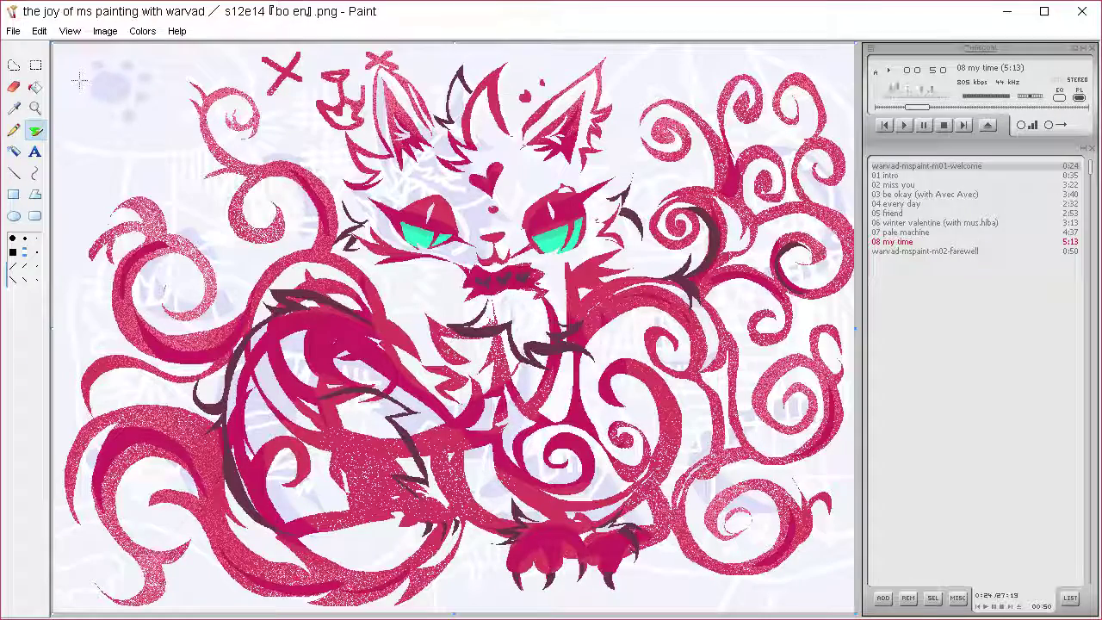
click(13, 65)
mouse_move(149, 53)
mouse_down()
mouse_move(115, 130)
mouse_move(160, 79)
mouse_move(261, 268)
mouse_move(418, 403)
mouse_move(760, 536)
mouse_move(807, 568)
mouse_move(809, 552)
mouse_move(665, 366)
mouse_up()
key(ctrl+z)
key(ctrl+a)
click(15, 109)
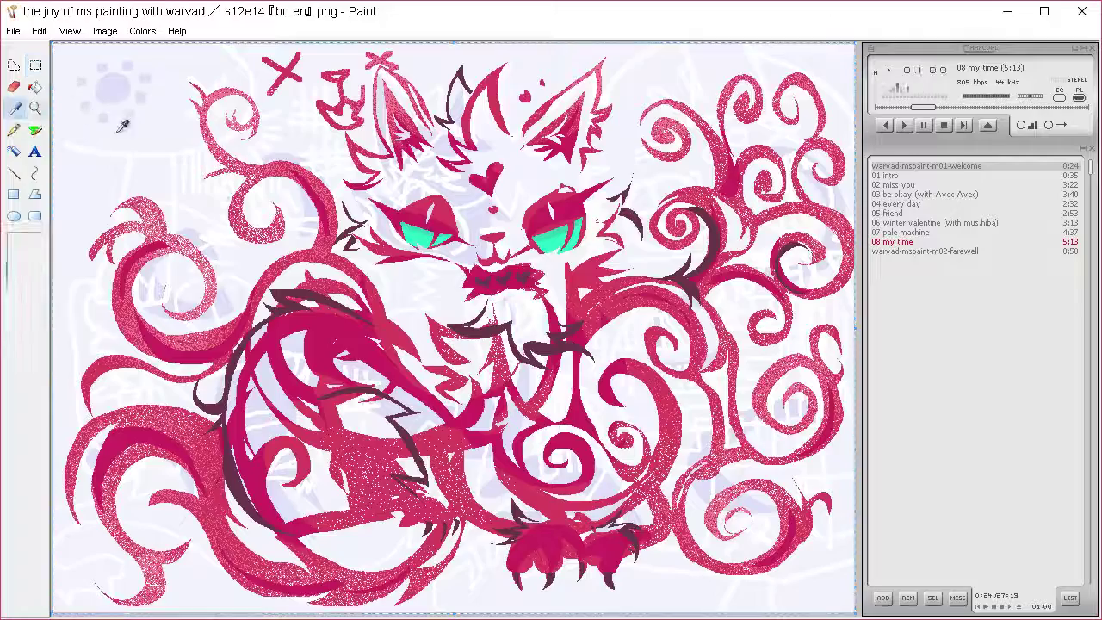
Scatter more lavender blobs with surrounding dots across the background and overlay the copied artwork to keep the linework on top.
click(13, 64)
mouse_move(168, 62)
mouse_down()
mouse_move(112, 50)
mouse_move(166, 76)
mouse_move(167, 65)
mouse_up()
mouse_move(128, 109)
mouse_down()
mouse_move(170, 219)
mouse_move(242, 297)
mouse_move(284, 290)
mouse_move(263, 239)
mouse_move(275, 248)
mouse_move(220, 193)
mouse_move(198, 152)
mouse_move(94, 328)
mouse_move(79, 373)
mouse_move(206, 452)
mouse_move(122, 528)
mouse_move(127, 537)
mouse_move(285, 596)
mouse_move(303, 571)
mouse_move(399, 532)
mouse_move(490, 595)
mouse_move(642, 384)
mouse_move(484, 333)
mouse_move(408, 289)
mouse_move(646, 271)
mouse_move(654, 115)
mouse_move(643, 95)
mouse_move(756, 170)
mouse_move(823, 72)
mouse_move(828, 325)
mouse_move(721, 331)
mouse_move(823, 477)
mouse_move(818, 594)
mouse_move(673, 559)
mouse_move(568, 593)
mouse_move(547, 578)
mouse_up()
key(ctrl+v)
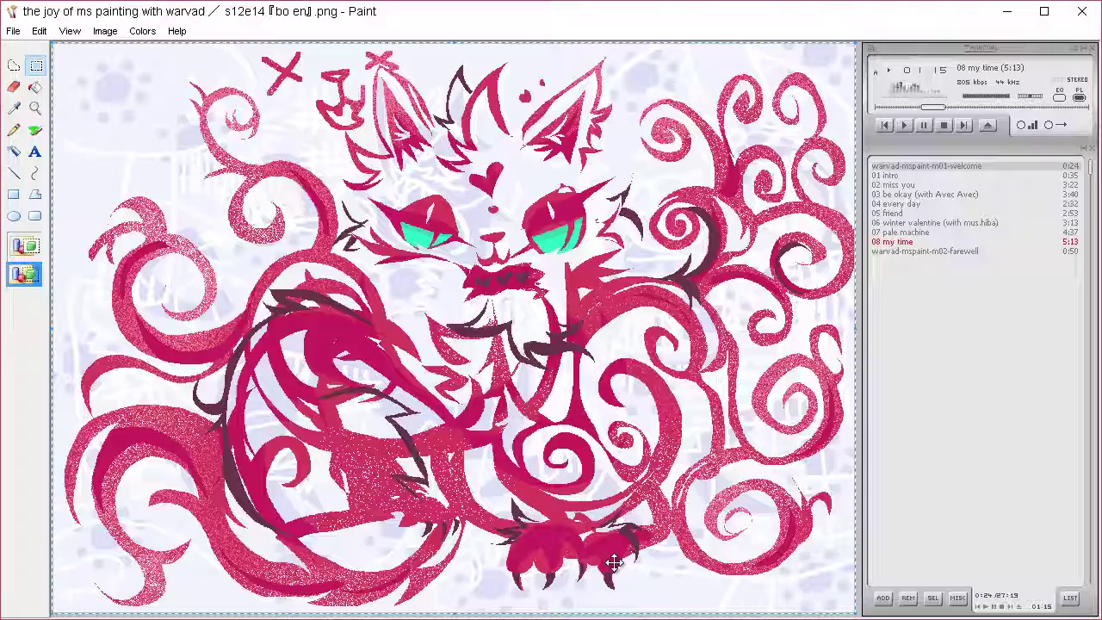
Sample crimson from the cat's back, mix a brighter red, paint a small X swatch and set it as the secondary colour.
click(14, 109)
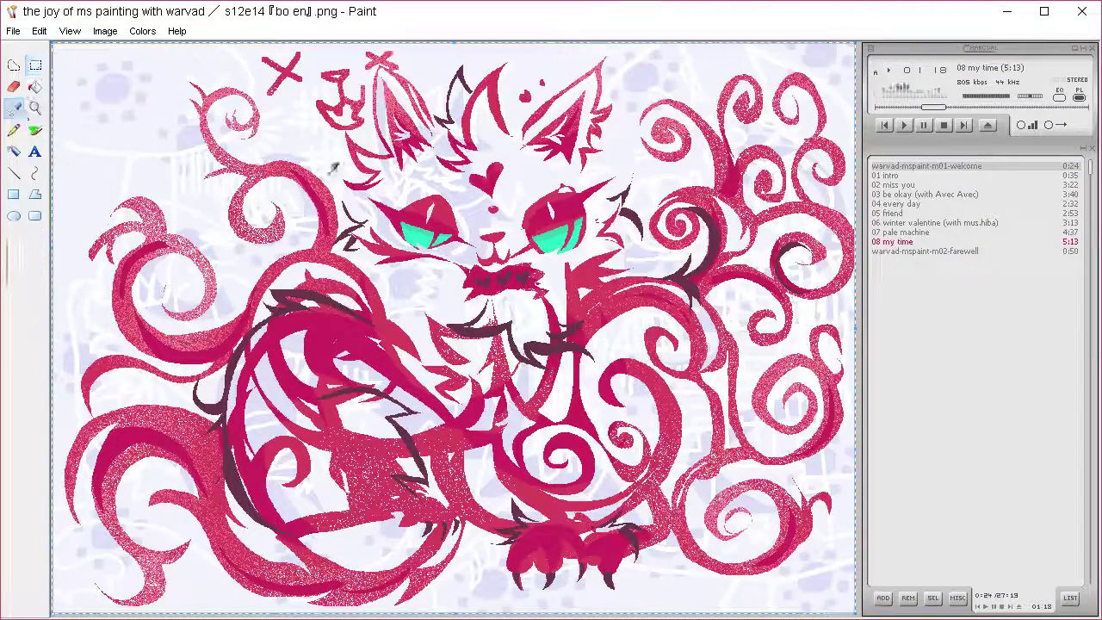
click(402, 334)
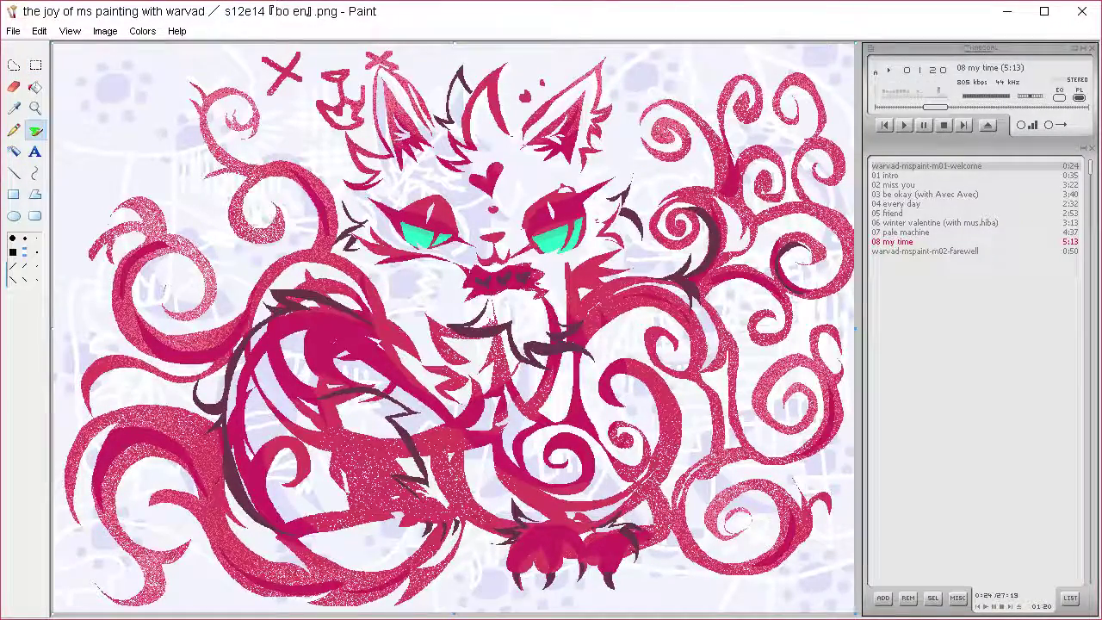
click(15, 109)
click(409, 335)
click(142, 31)
click(150, 49)
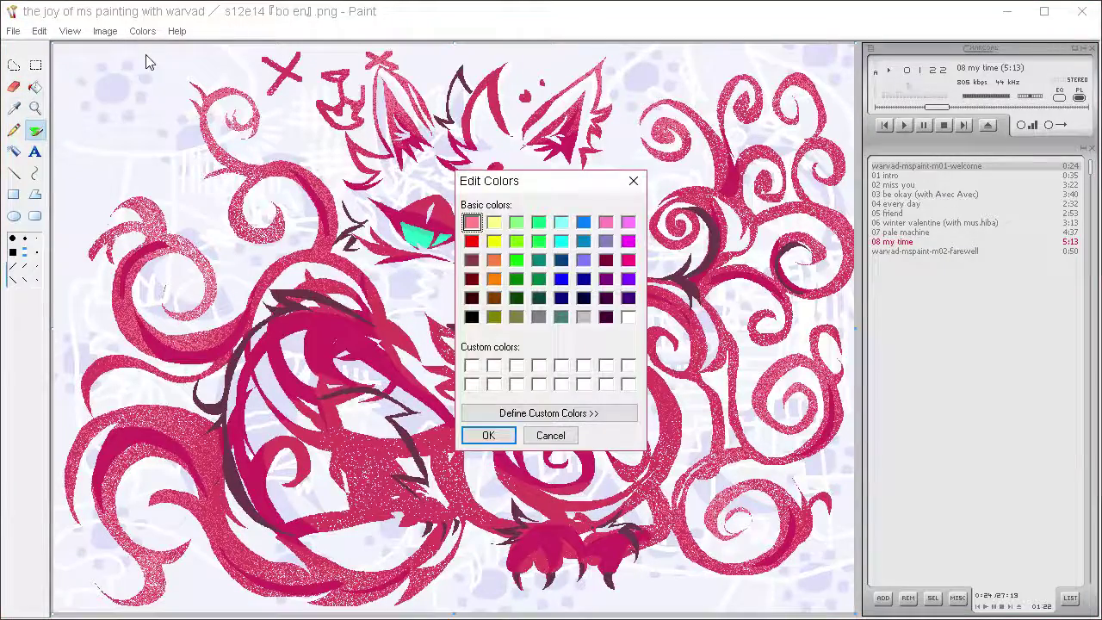
click(548, 413)
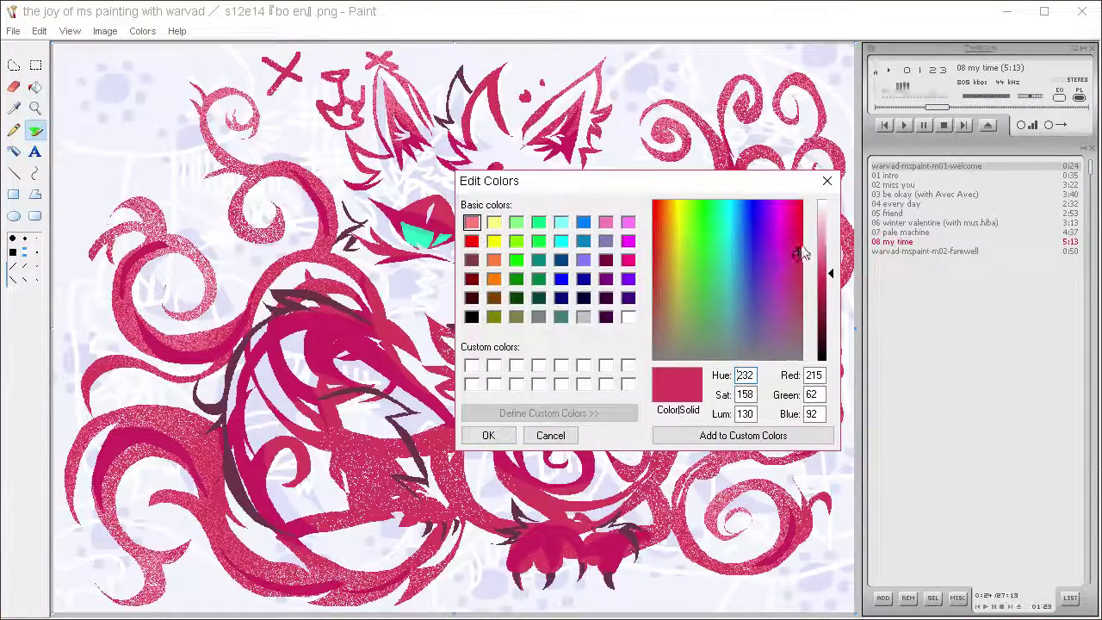
drag(802, 232, 799, 225)
click(489, 435)
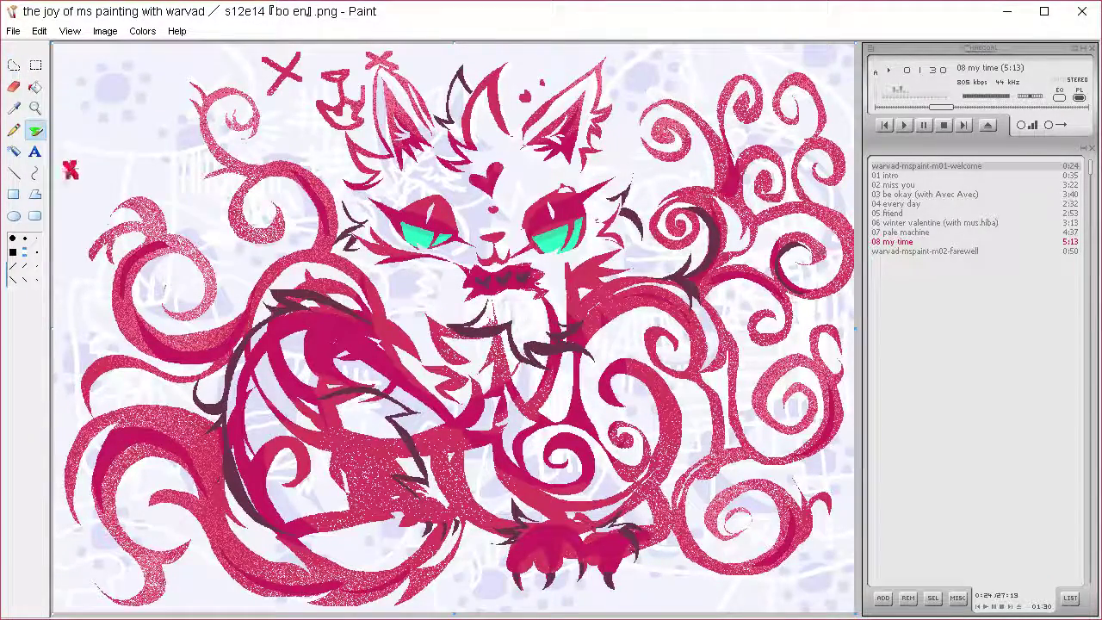
click(16, 107)
right_click(71, 170)
Fill a large freehand bright red shape over the cat's right-hand ear and eye, and copy the artwork as it was without it.
click(22, 65)
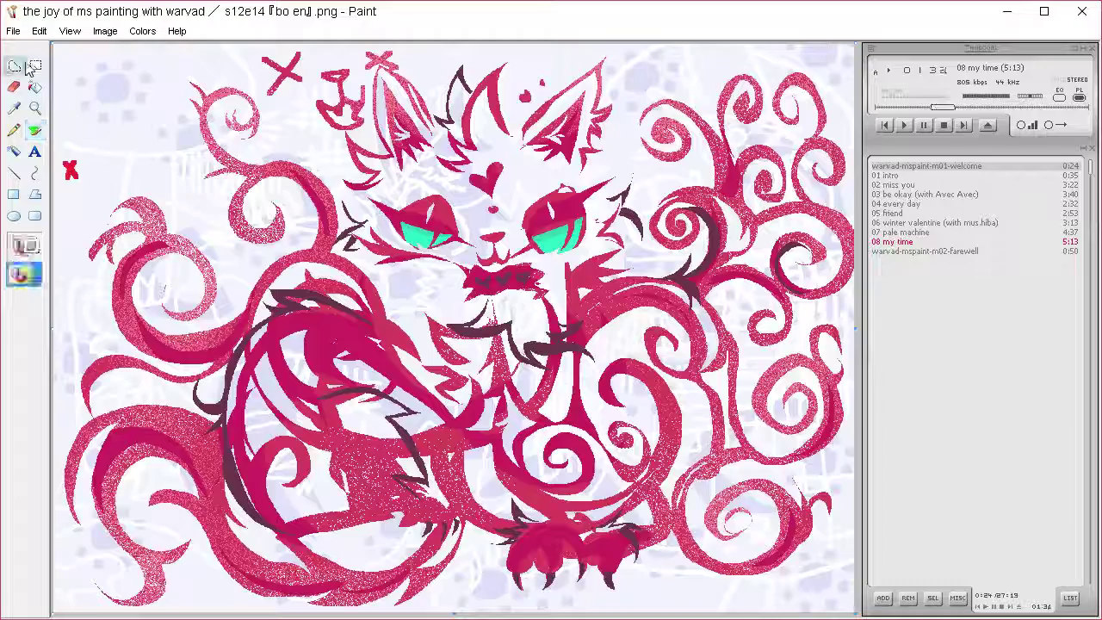
mouse_move(486, 276)
mouse_down()
mouse_move(526, 224)
mouse_move(524, 276)
mouse_move(623, 108)
mouse_move(534, 110)
mouse_up()
drag(423, 90, 435, 103)
key(Delete)
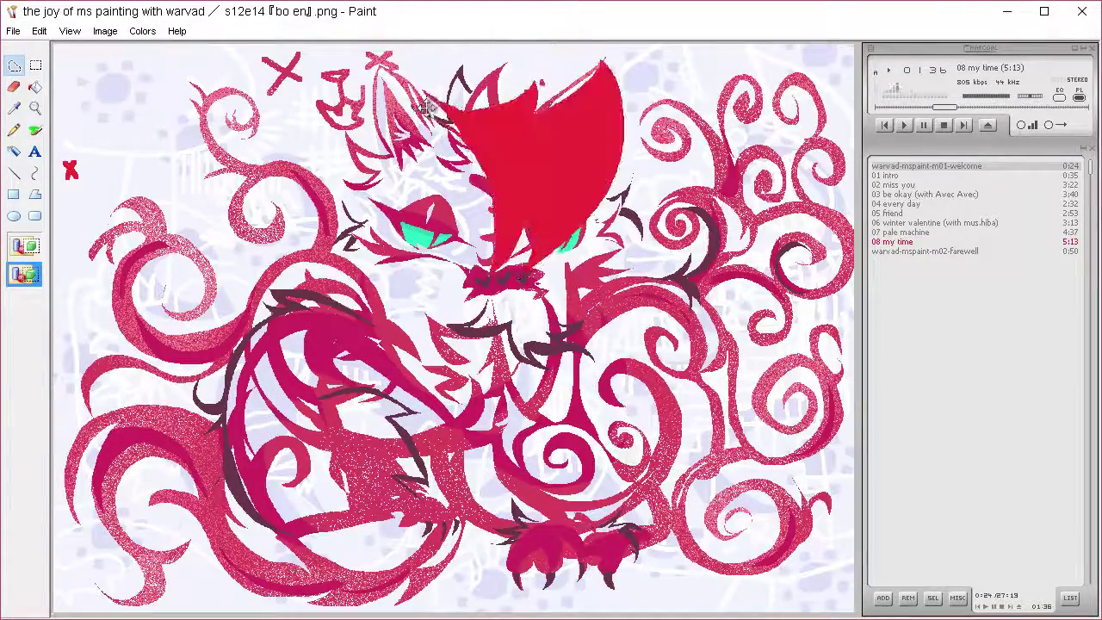
key(ctrl+z)
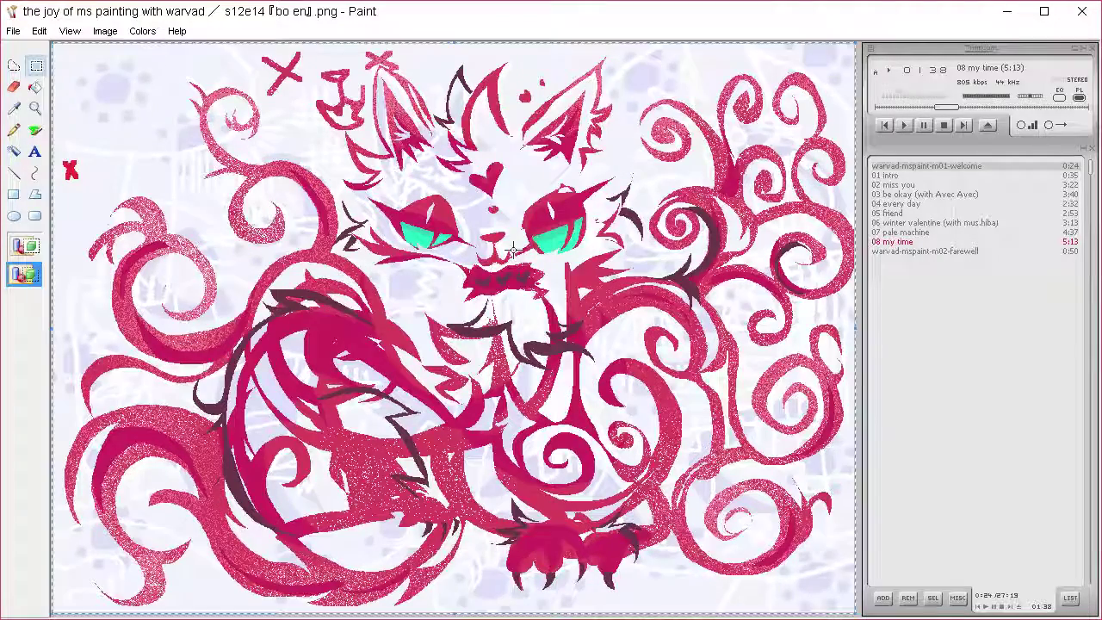
key(ctrl+y)
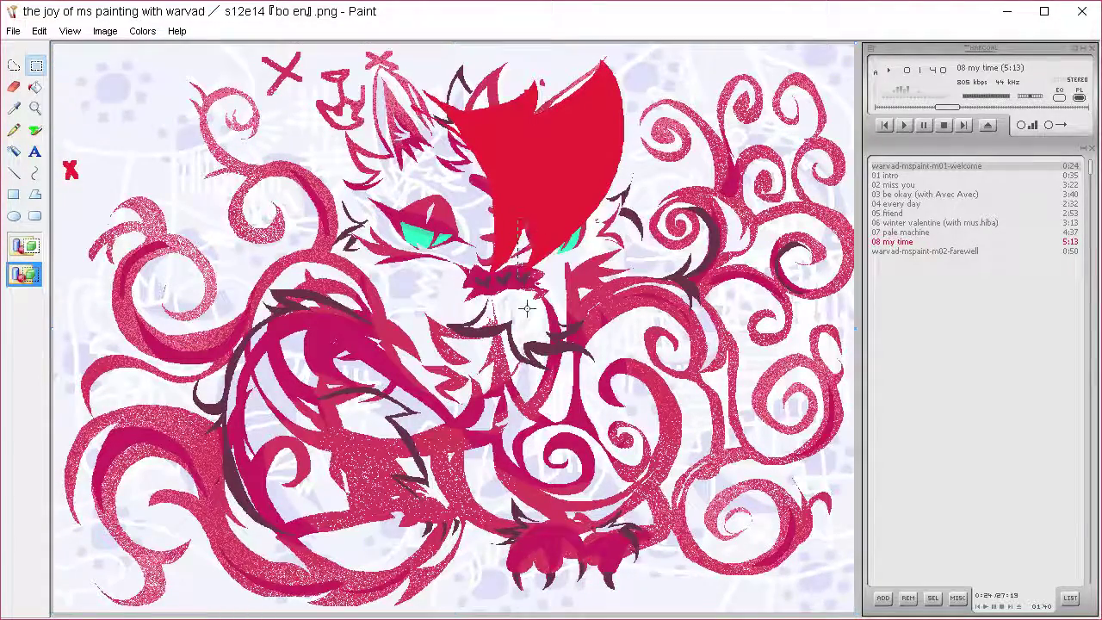
Fill freehand bright red shapes over the cat's chest and front legs, the lower haunch and the tail's bottom curve.
click(14, 66)
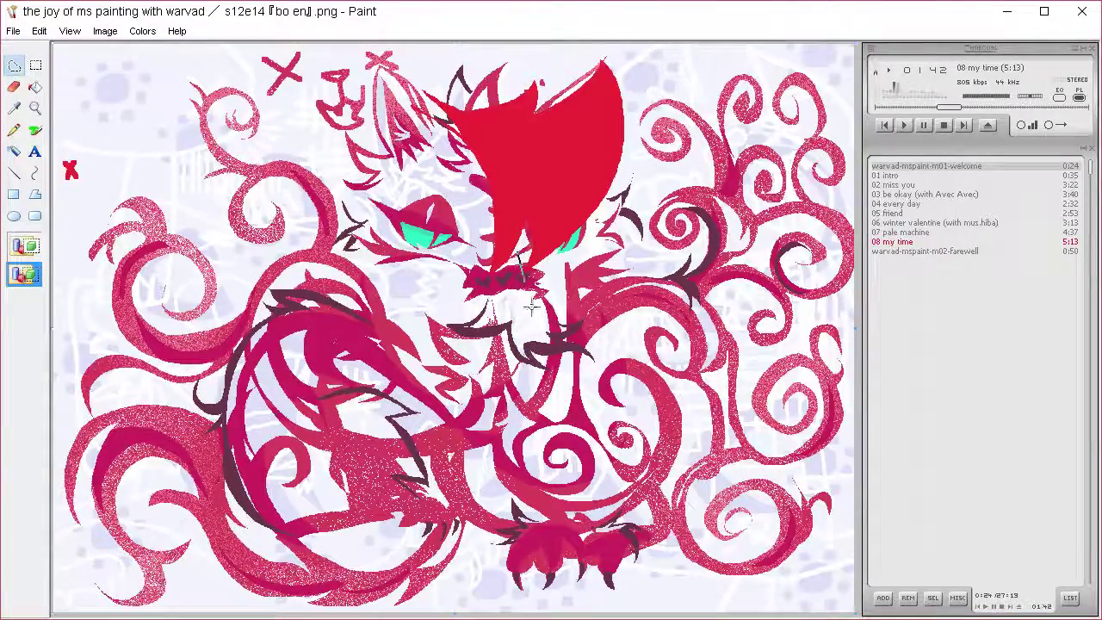
drag(519, 257, 516, 422)
mouse_move(404, 492)
mouse_down()
mouse_move(495, 478)
mouse_move(654, 525)
mouse_move(564, 392)
mouse_move(553, 241)
mouse_up()
key(Delete)
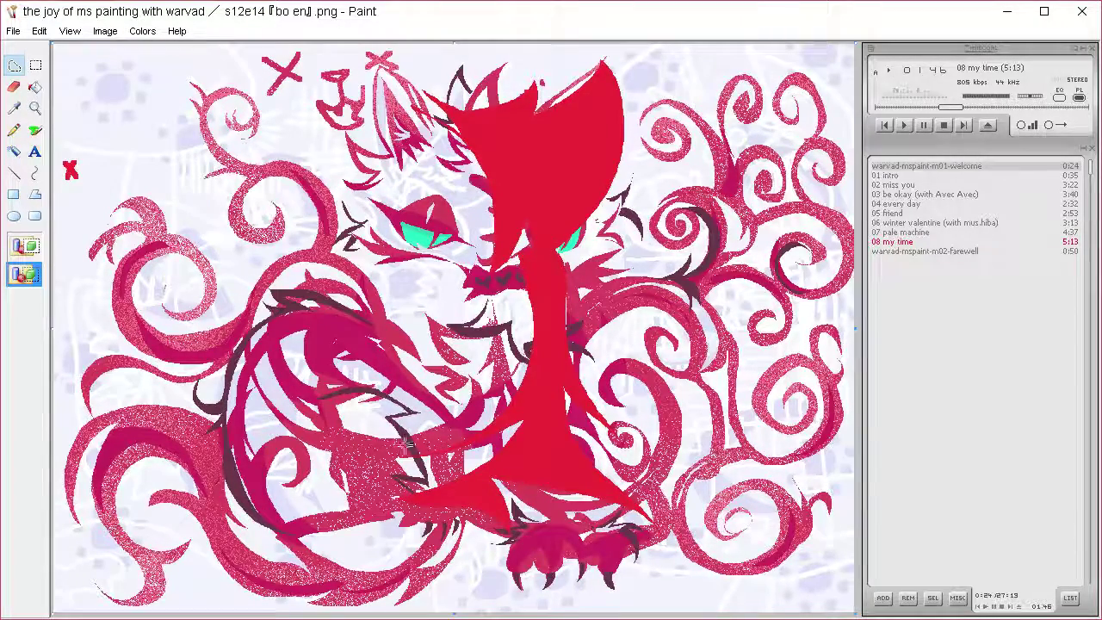
mouse_move(320, 482)
mouse_down()
mouse_move(416, 496)
mouse_move(370, 499)
mouse_up()
key(Delete)
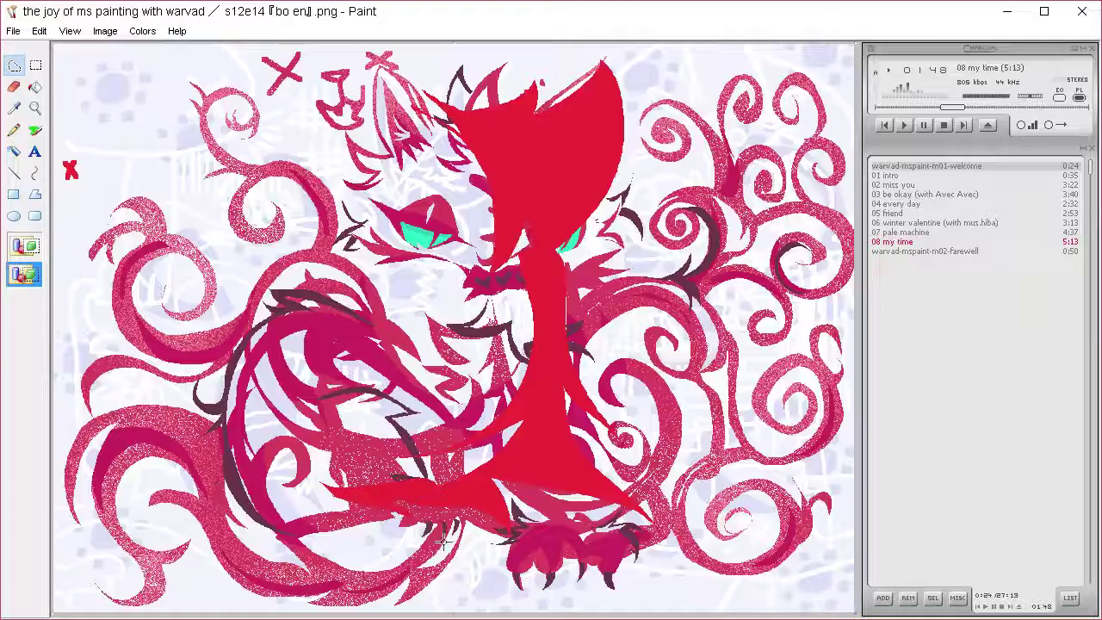
mouse_move(325, 582)
mouse_down()
mouse_move(365, 577)
mouse_move(170, 440)
mouse_move(292, 607)
mouse_move(365, 610)
mouse_move(446, 539)
mouse_up()
key(Delete)
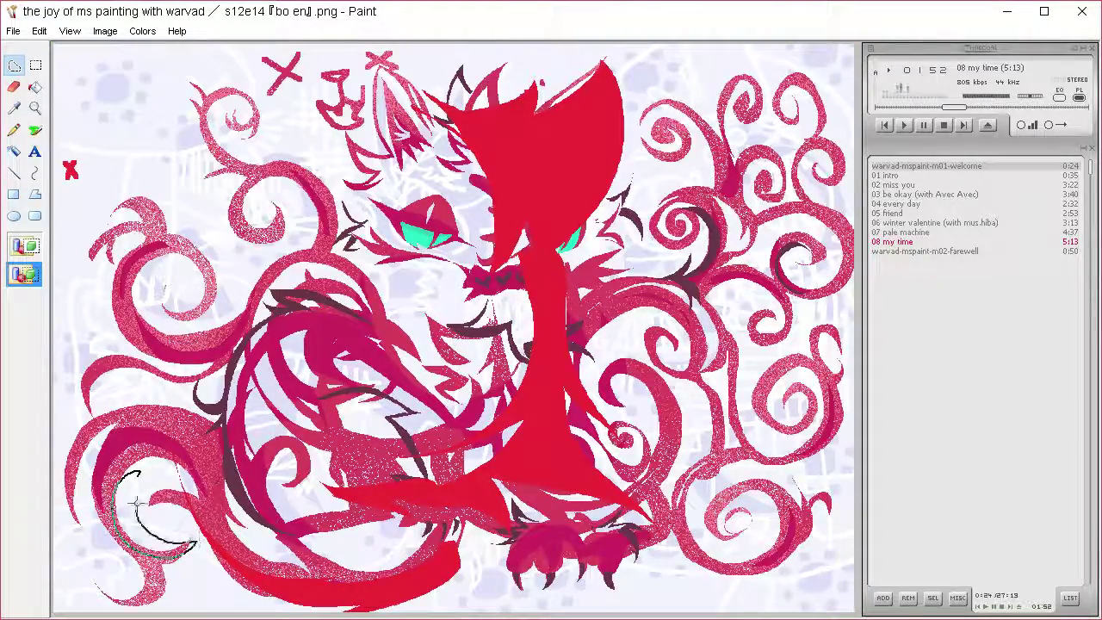
Fill freehand bright red curved shapes over the three large spirals on the cat's left-hand side.
drag(137, 503, 152, 480)
key(Delete)
mouse_move(158, 318)
mouse_down()
mouse_move(189, 297)
mouse_move(191, 245)
mouse_move(168, 338)
mouse_up()
key(Delete)
drag(249, 231, 301, 170)
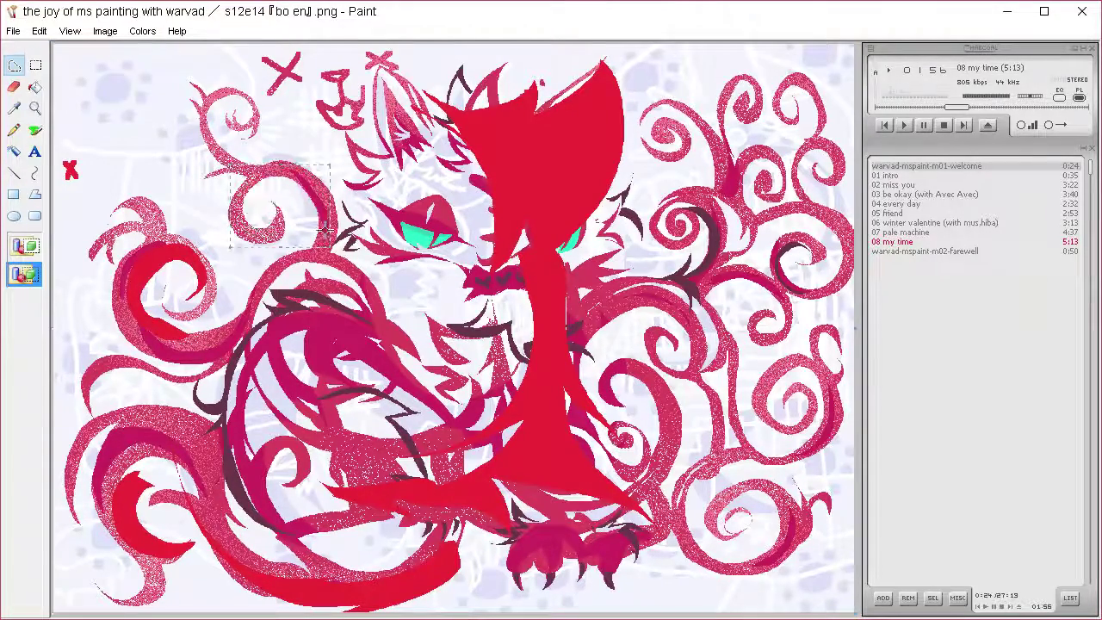
key(Delete)
Fill freehand bright red curved shapes over the cluster of spirals in the picture's upper-right area.
mouse_move(799, 284)
mouse_down()
mouse_move(771, 216)
mouse_move(776, 173)
mouse_move(743, 191)
mouse_up()
key(Delete)
key(Delete)
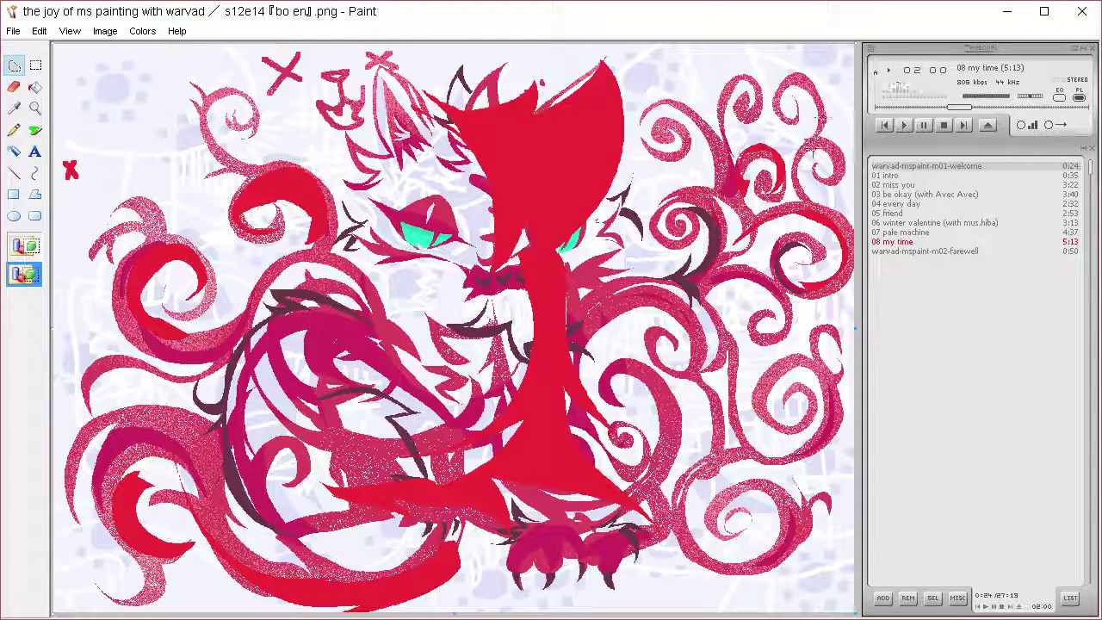
mouse_move(807, 136)
mouse_down()
mouse_move(790, 78)
mouse_move(785, 129)
mouse_move(774, 76)
mouse_move(811, 148)
mouse_up()
key(Delete)
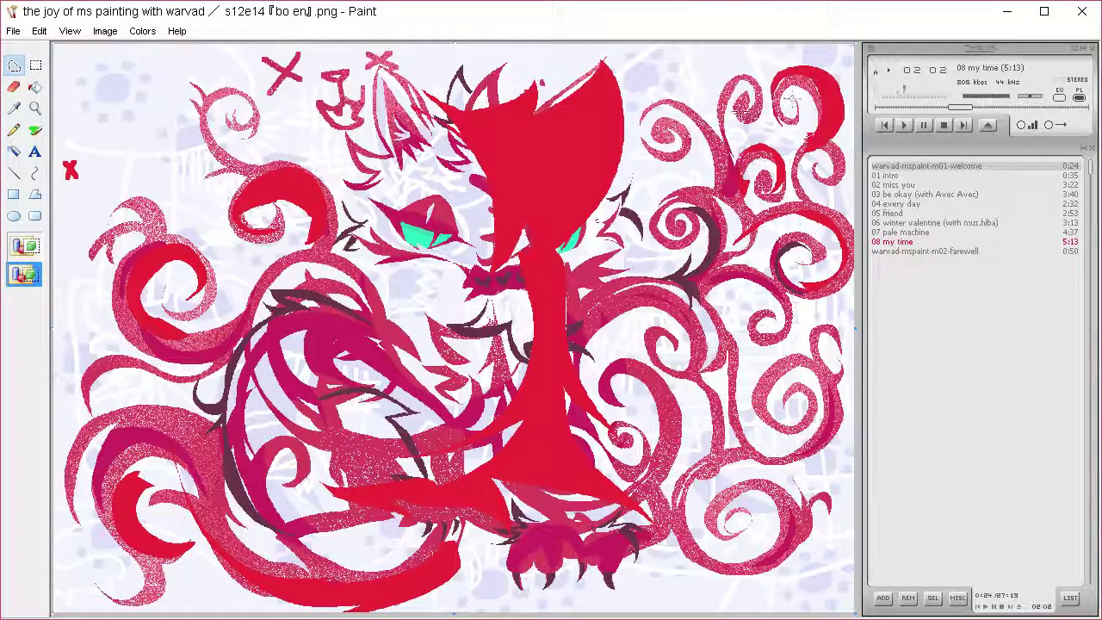
mouse_move(780, 107)
mouse_down()
mouse_move(722, 160)
mouse_move(707, 118)
mouse_move(745, 79)
mouse_up()
key(Delete)
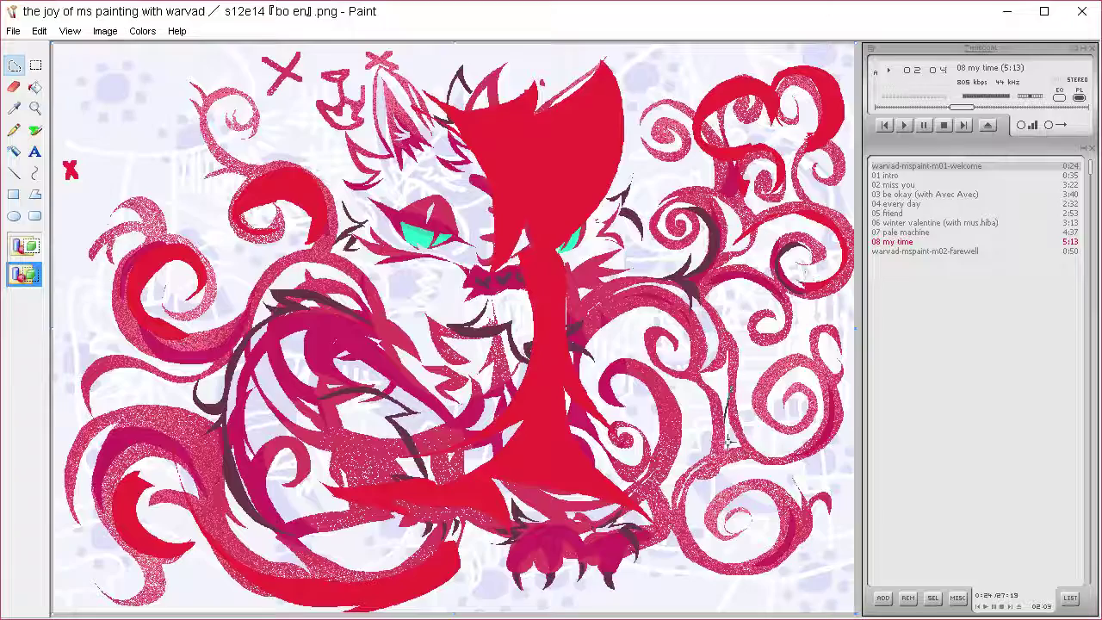
Fill freehand bright red shapes over the lower right-hand spirals and the stem joining them to the cat's front paws.
mouse_move(728, 441)
mouse_down()
mouse_move(837, 392)
mouse_move(748, 396)
mouse_up()
key(Delete)
mouse_move(714, 462)
mouse_down()
mouse_move(741, 566)
mouse_move(693, 497)
mouse_move(755, 482)
mouse_up()
key(Delete)
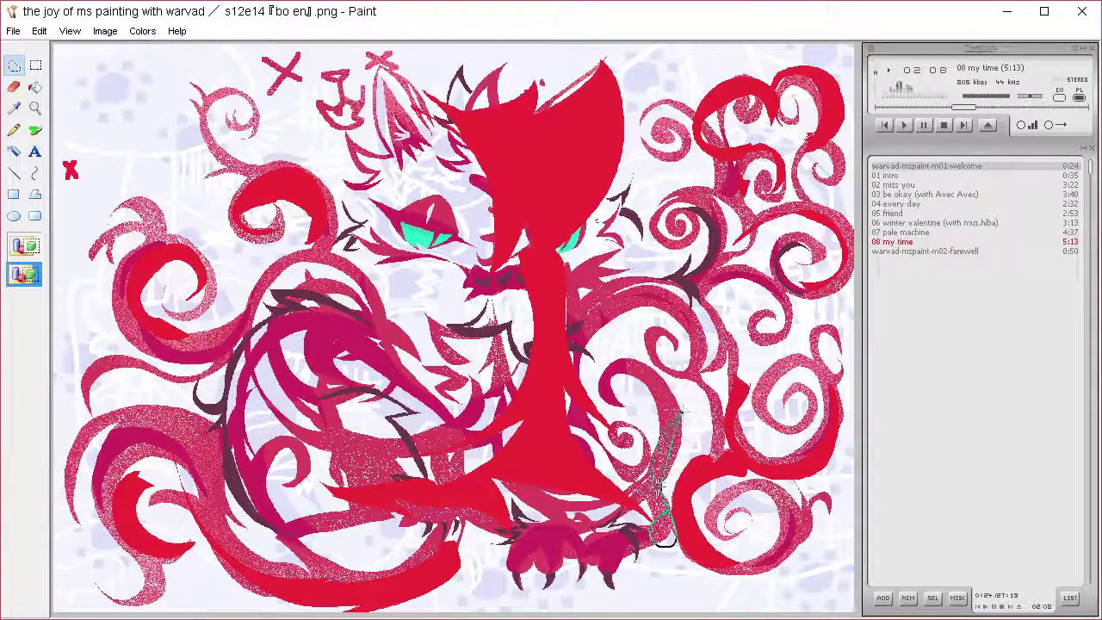
drag(661, 487, 658, 476)
key(Delete)
Sample the eyelid crimson as the transparent colour and overlay the copied artwork so the bright red shows only within the crimson linework.
click(15, 110)
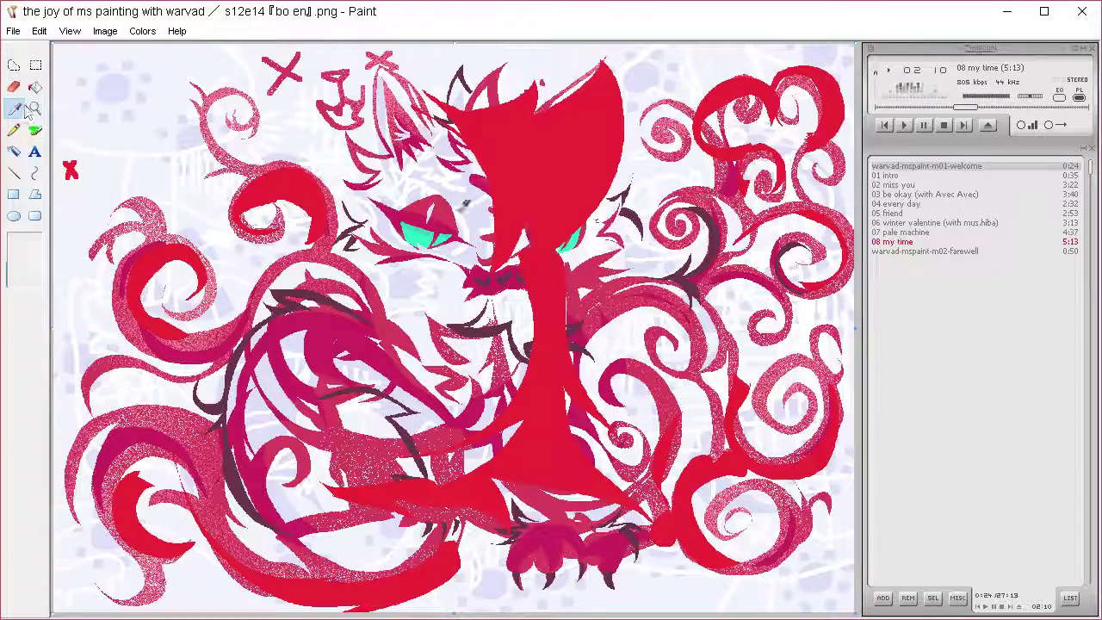
right_click(451, 212)
key(ctrl+v)
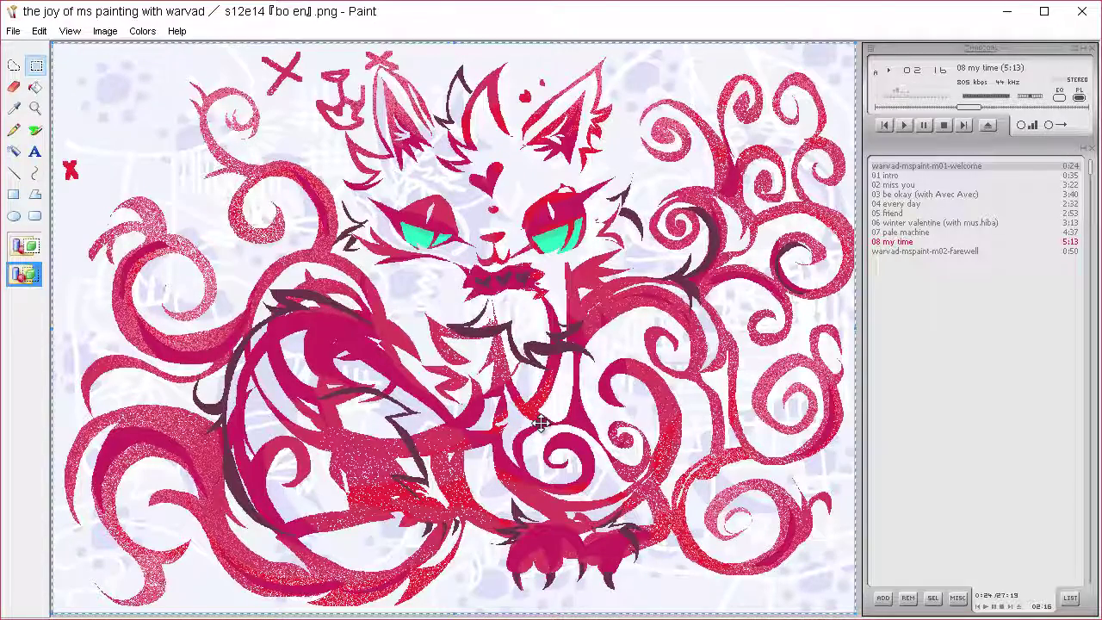
click(14, 108)
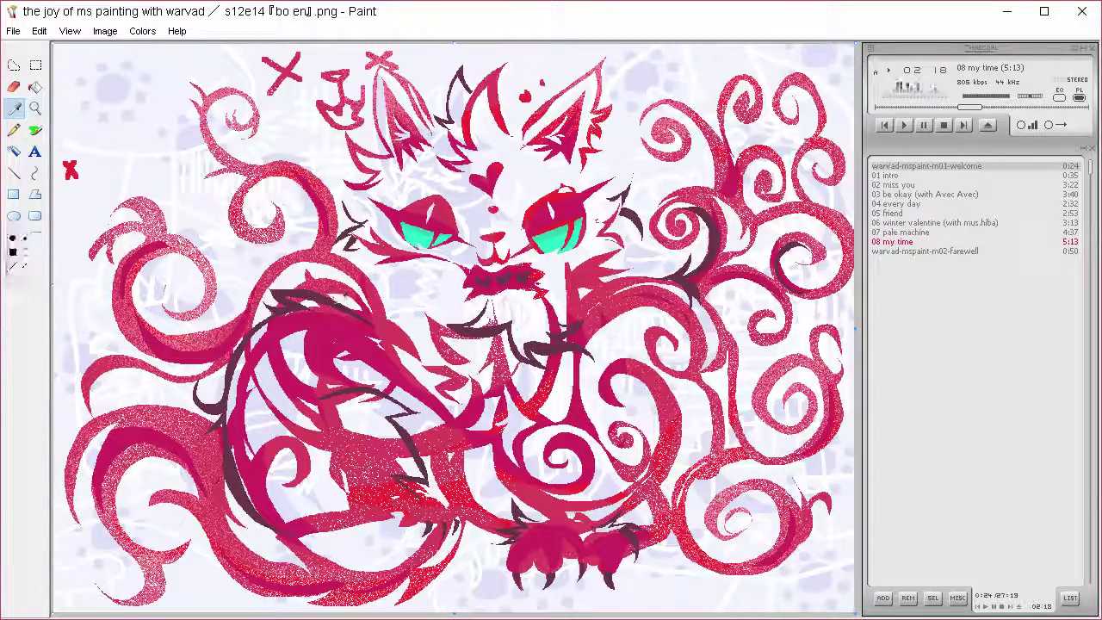
Sample the dark plum accent colour as the transparent colour and clear the artwork from the canvas.
click(345, 296)
click(14, 107)
right_click(351, 324)
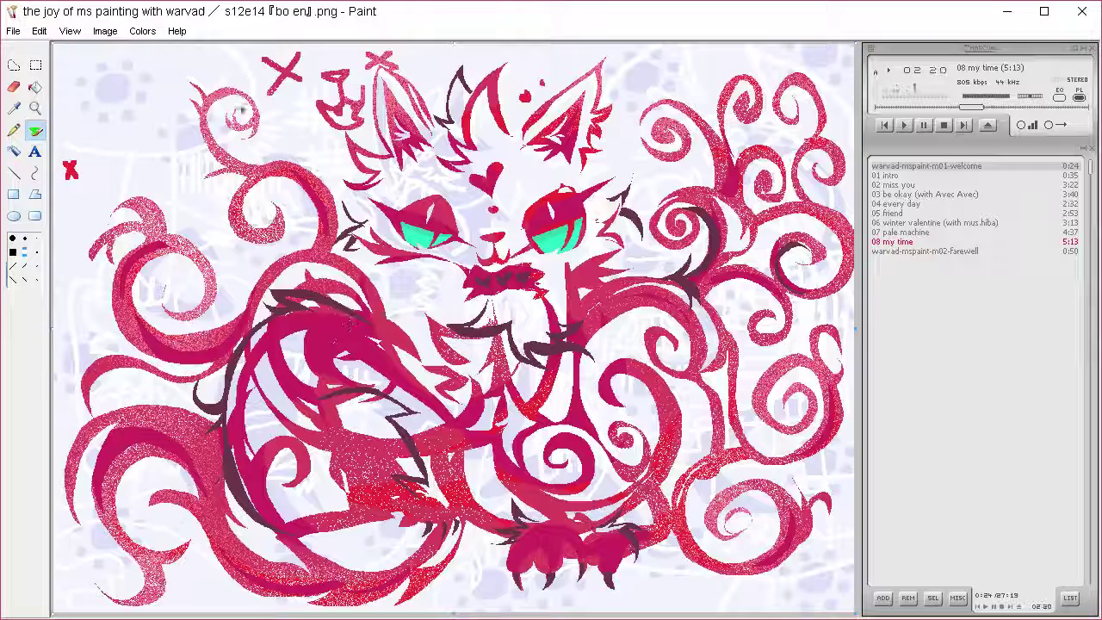
key(ctrl+a)
key(Delete)
Mix a dark magenta (red 174, green 32, blue 82), fill the canvas and overlay the artwork to recolour the plum accents.
click(147, 36)
click(150, 53)
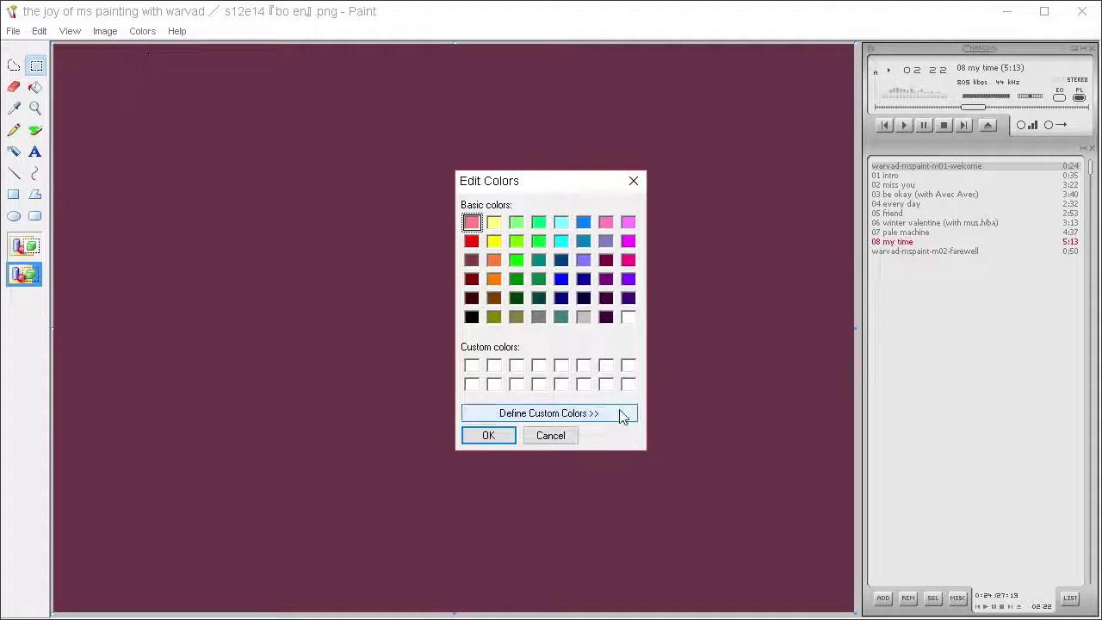
click(622, 415)
drag(829, 284, 832, 293)
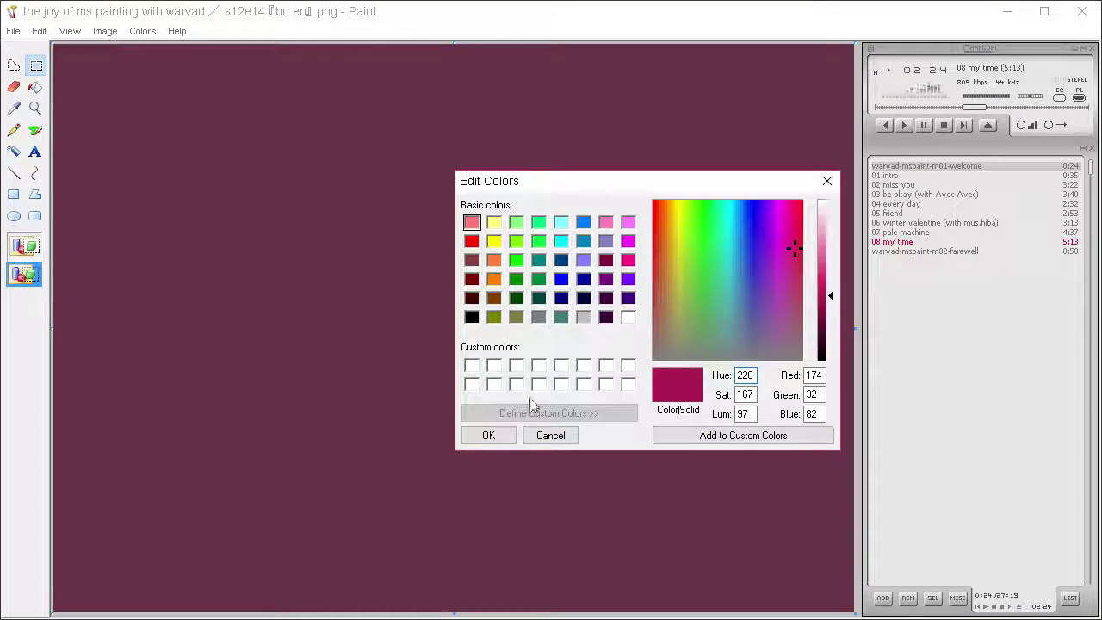
click(488, 435)
click(35, 87)
click(153, 148)
key(ctrl+v)
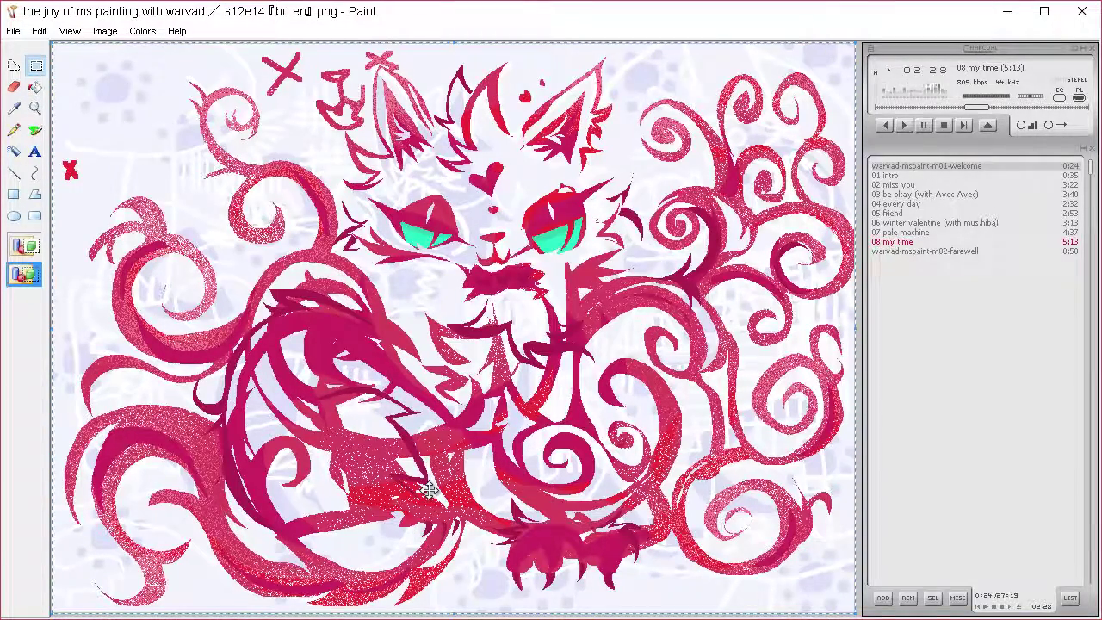
Sample the bright red shading as the transparent colour and cut the whole artwork from the canvas.
click(14, 108)
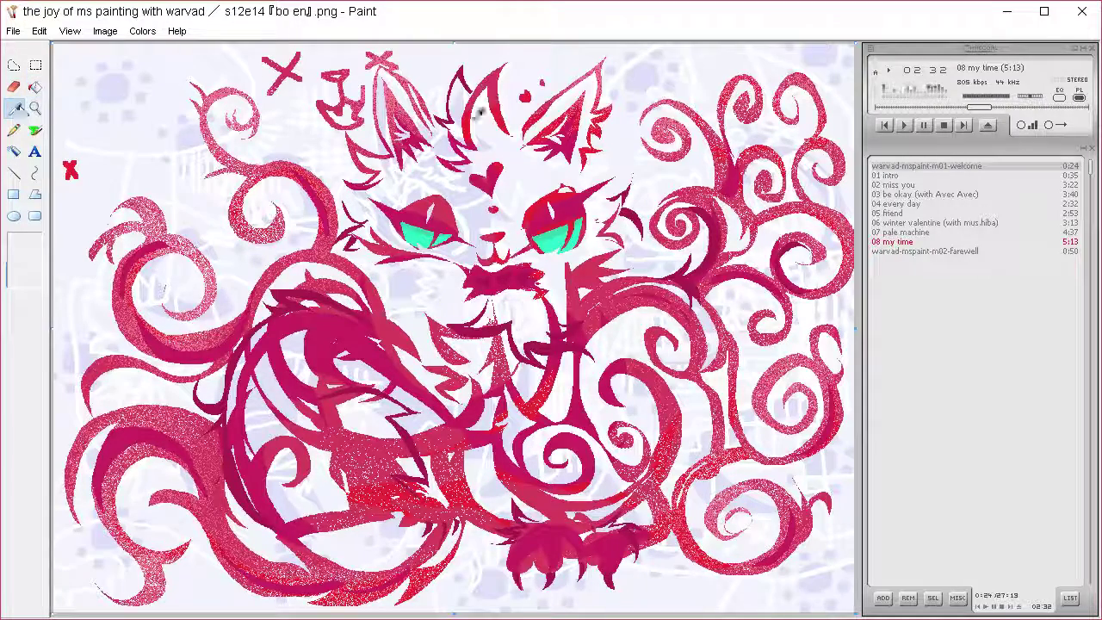
right_click(470, 118)
key(ctrl+a)
key(ctrl+x)
Try a pinkish red in place of the bright red shading by filling the canvas beneath the artwork.
click(147, 32)
click(159, 51)
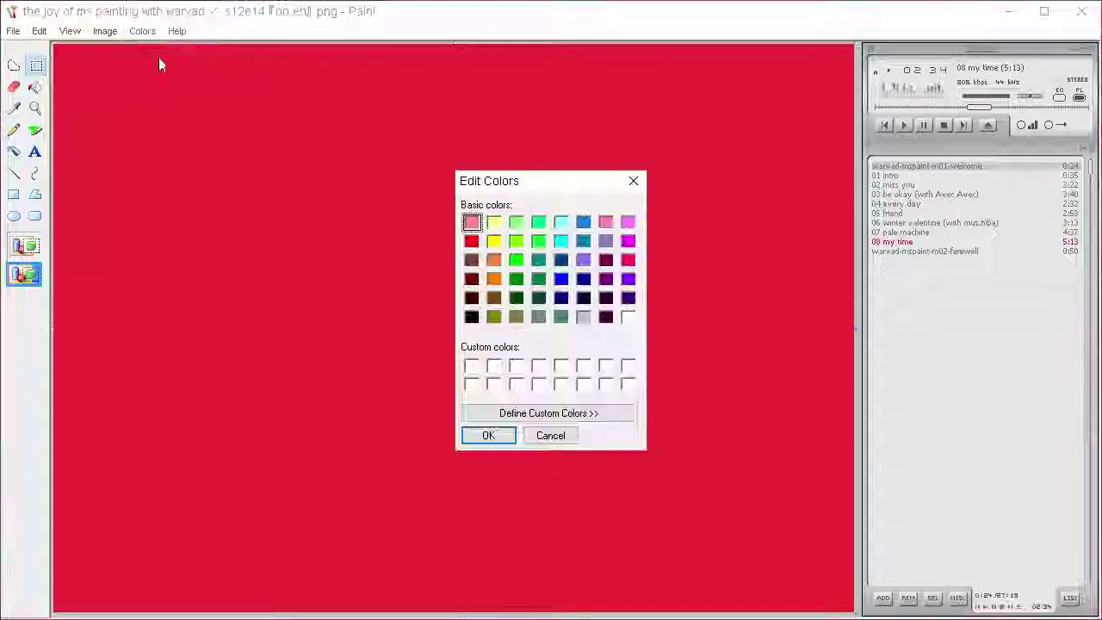
click(627, 413)
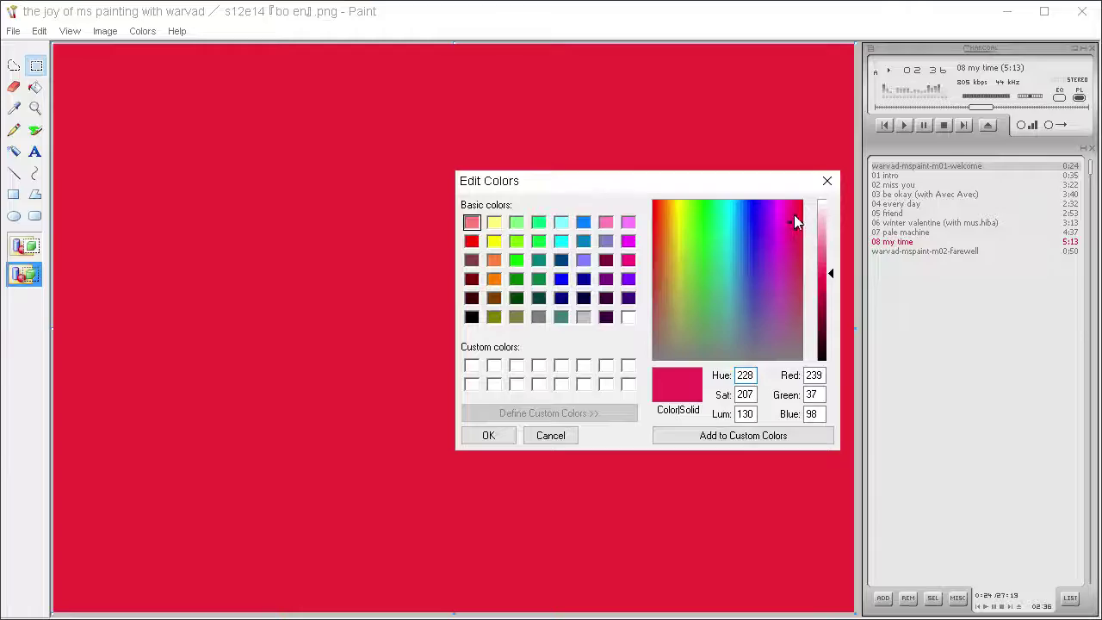
click(489, 435)
key(ctrl+z)
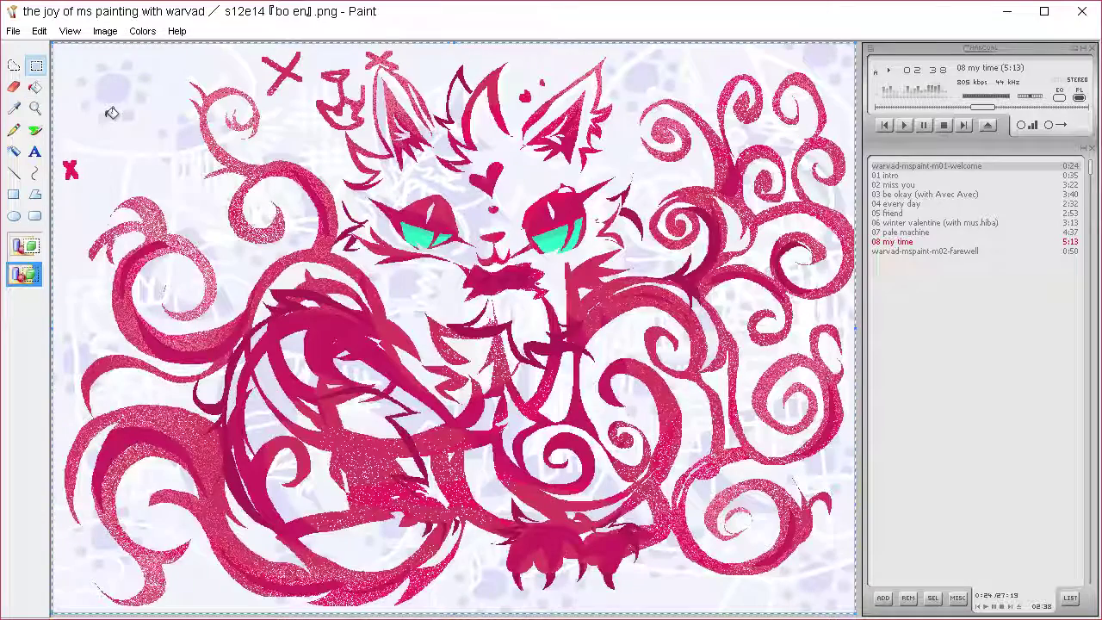
Mix a more vivid hot pink, fill the canvas and overlay the artwork to recolour the bright shading within the linework.
click(142, 31)
click(159, 44)
click(582, 412)
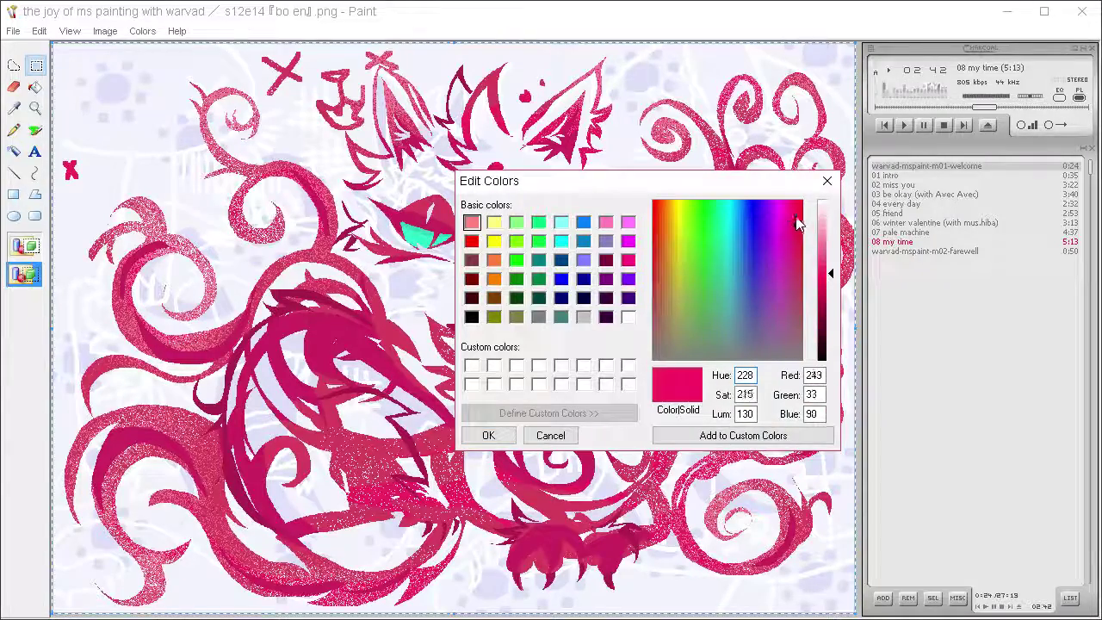
drag(797, 224, 789, 186)
click(488, 435)
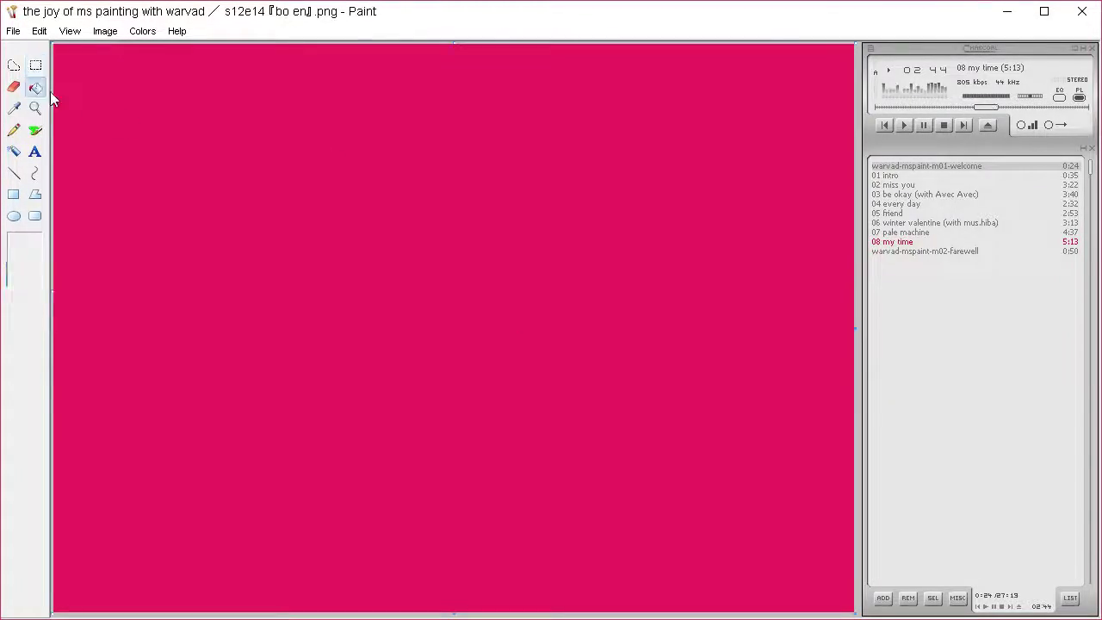
key(ctrl+v)
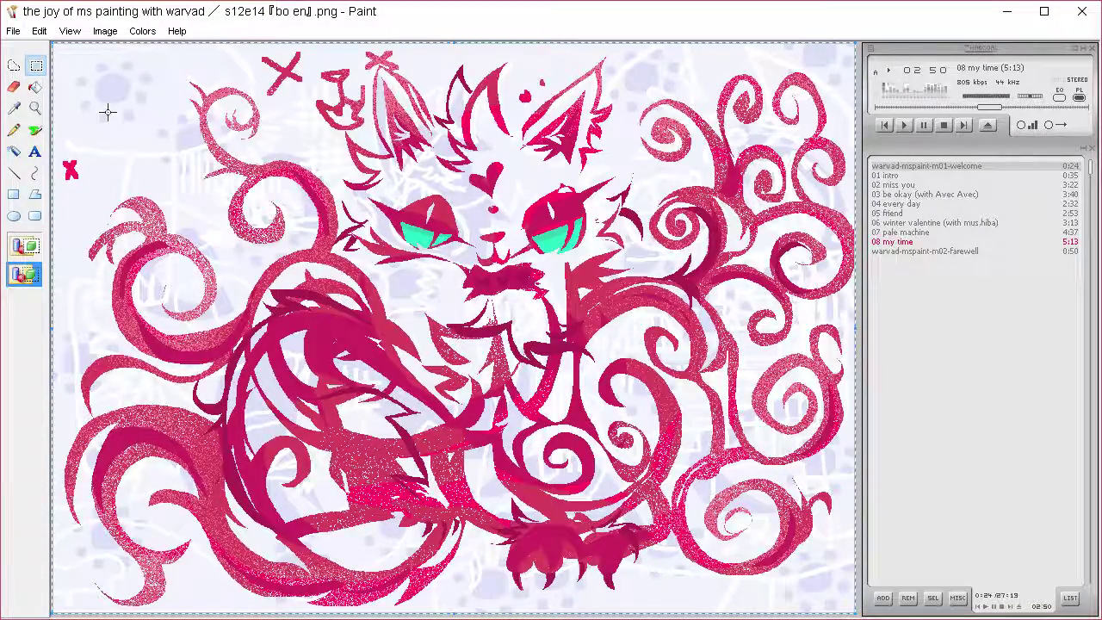
Use the lavender of the background patterns as the transparent colour and clear the artwork from the canvas.
click(34, 87)
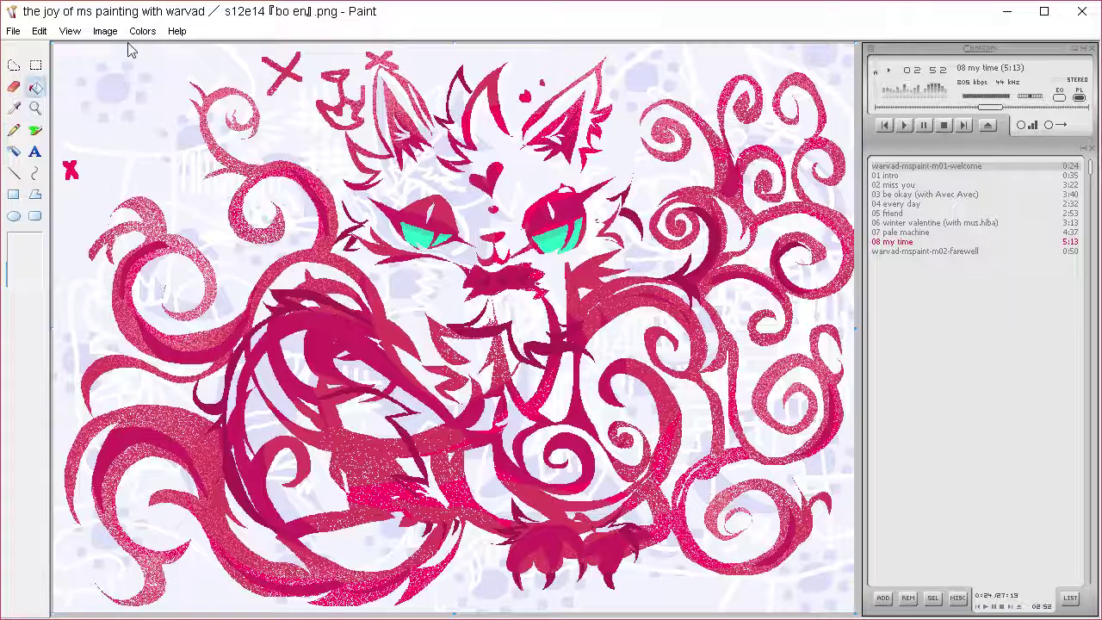
key(ctrl+a)
key(Delete)
Try a light lemon yellow (red 255, green 252, blue 132) for the background patterns beneath the overlaid artwork.
click(148, 34)
click(148, 49)
click(582, 410)
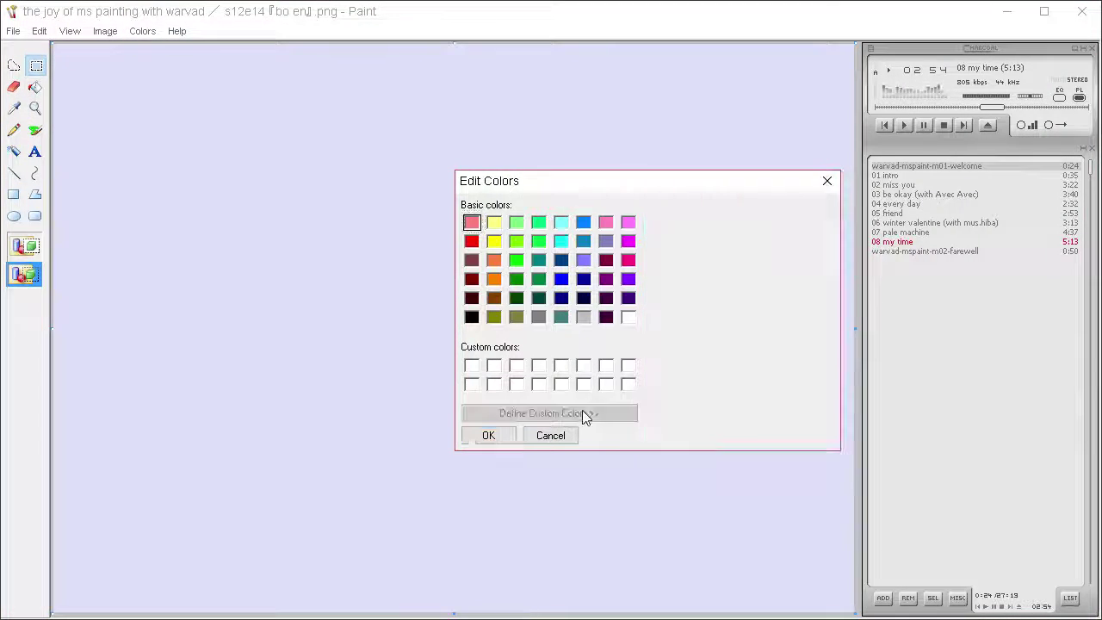
click(678, 205)
drag(829, 272, 830, 238)
click(506, 430)
click(36, 88)
click(111, 122)
key(ctrl+v)
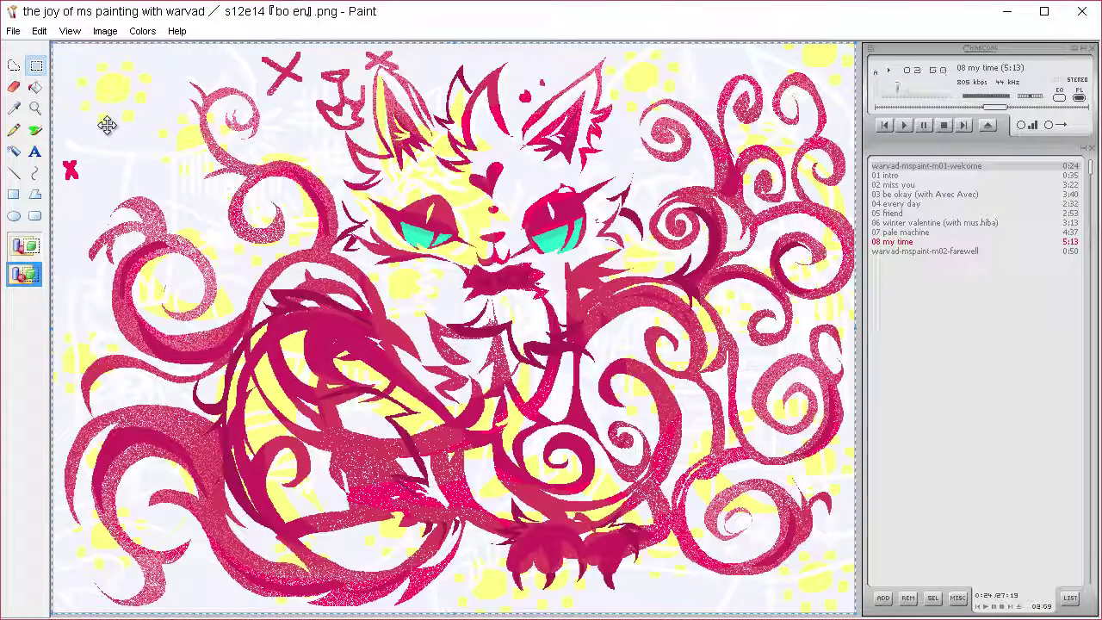
Remove the overlay and try a saturated bright yellow for the background patterns.
key(ctrl+z)
click(144, 33)
click(152, 50)
click(563, 412)
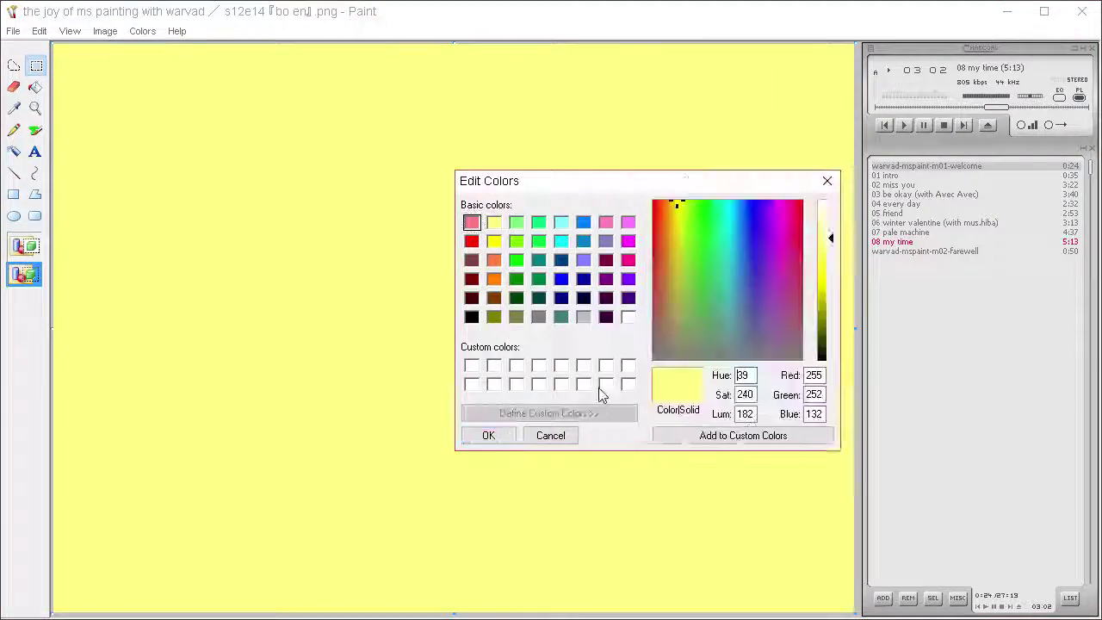
click(492, 434)
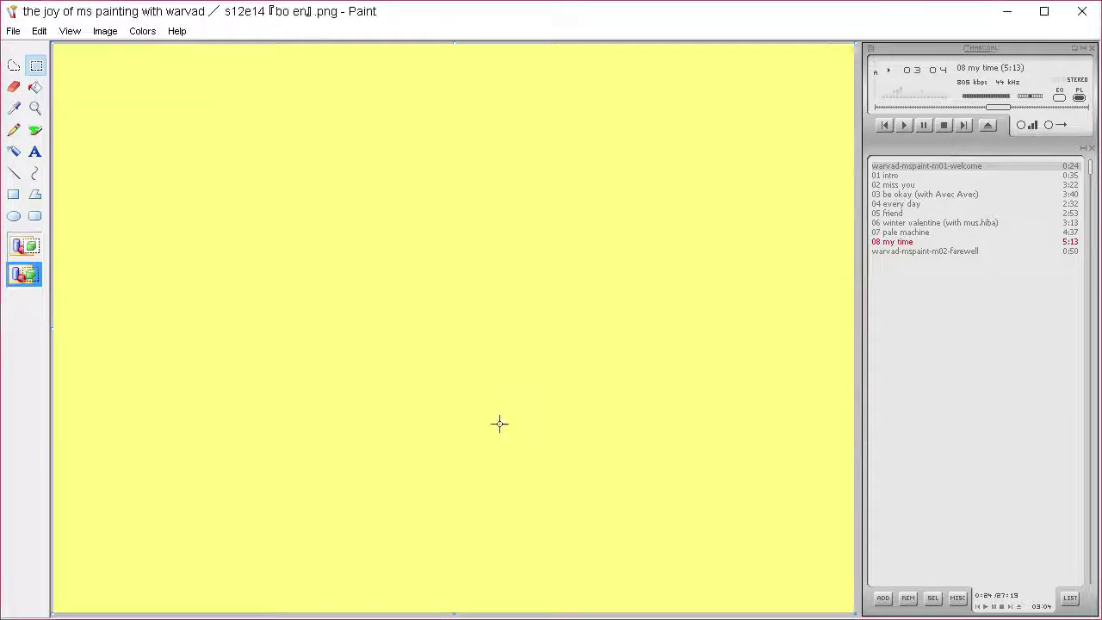
click(35, 88)
click(108, 118)
key(ctrl+v)
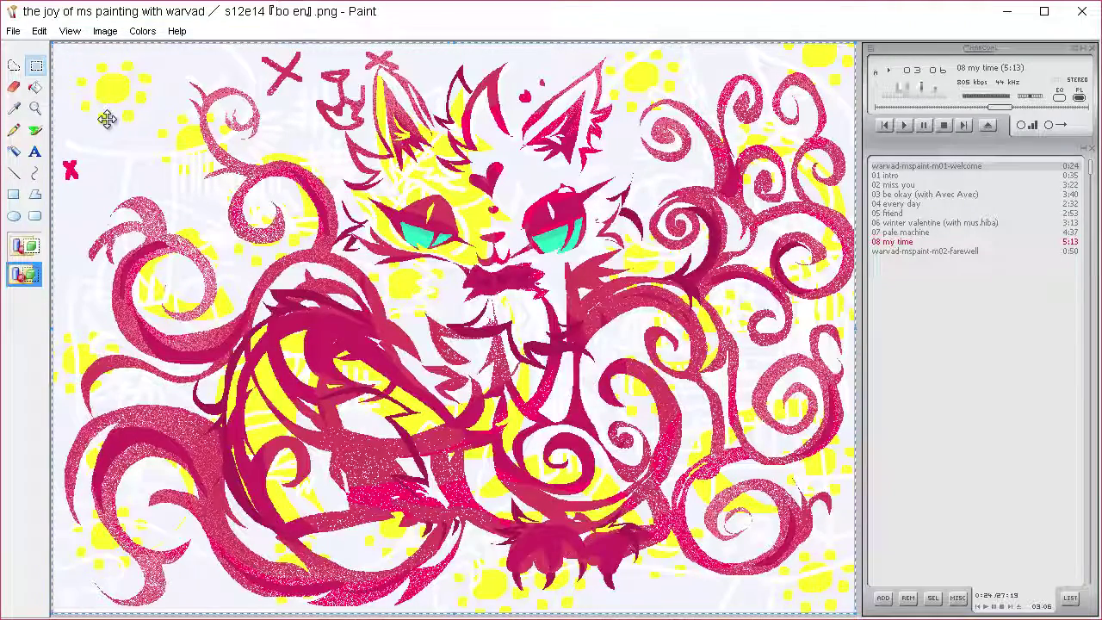
Clear the overlay and try a duller mustard yellow for the background patterns.
key(Delete)
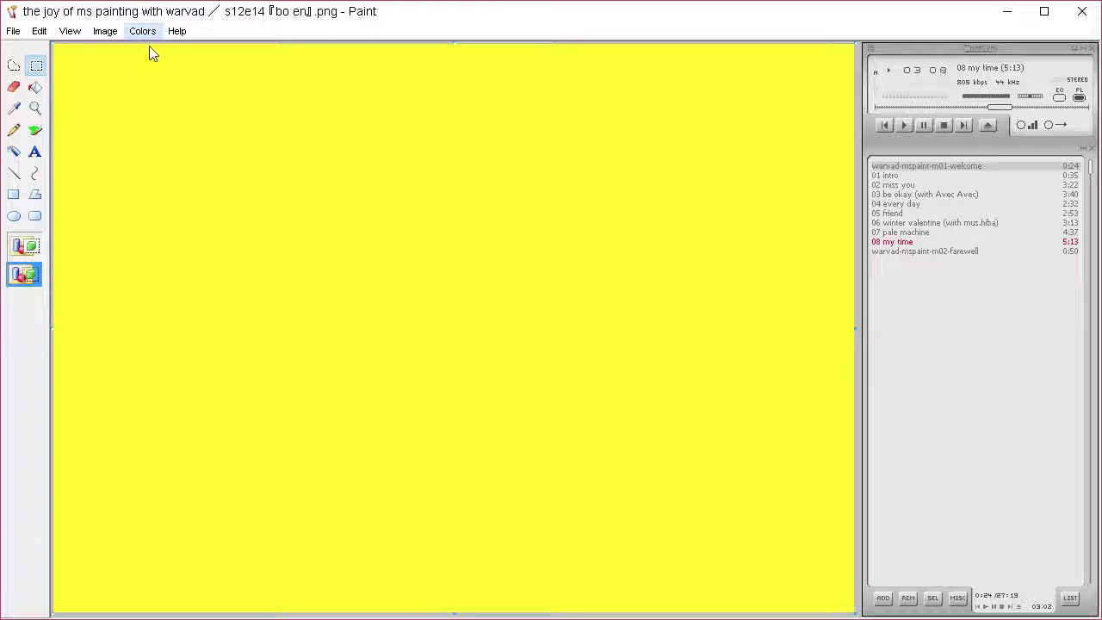
click(142, 31)
click(150, 49)
click(588, 419)
drag(695, 211, 675, 226)
key(Return)
click(34, 86)
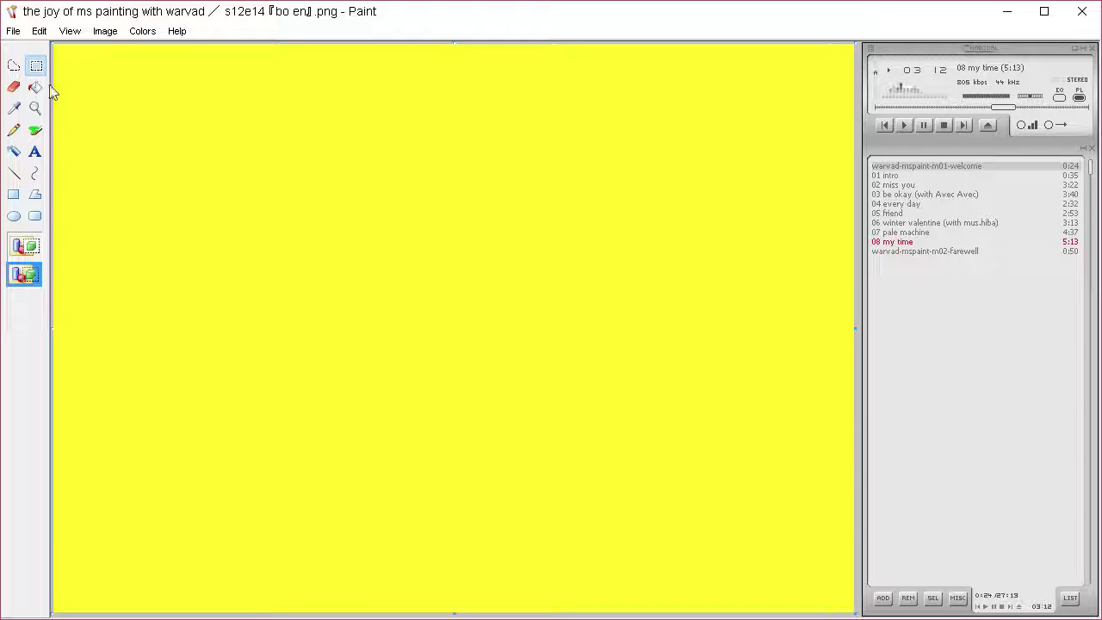
click(106, 109)
key(ctrl+v)
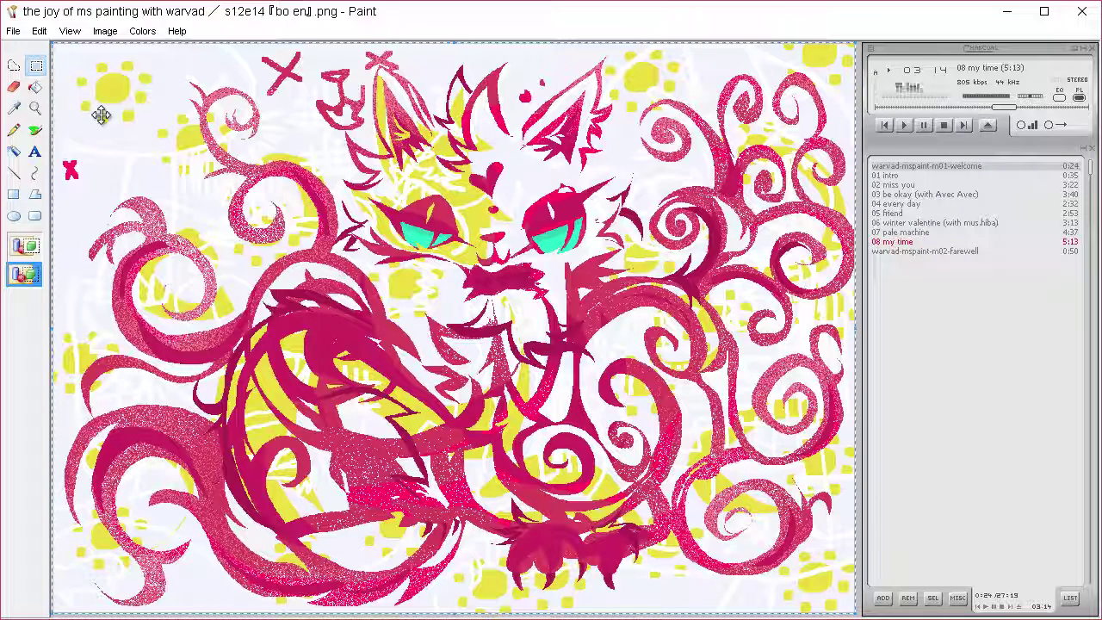
Undo the overlay, fill the canvas with pale yellow (red 255, green 243, blue 159) and overlay the artwork to recolour the background patterns.
key(ctrl+z)
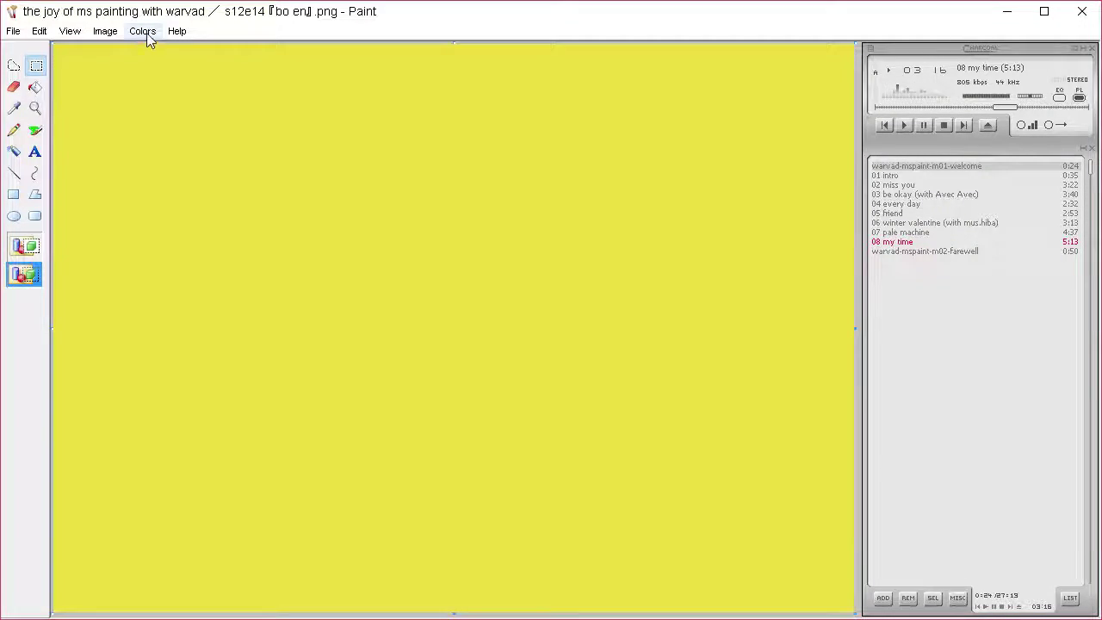
click(147, 33)
click(162, 49)
click(549, 413)
click(676, 200)
click(674, 200)
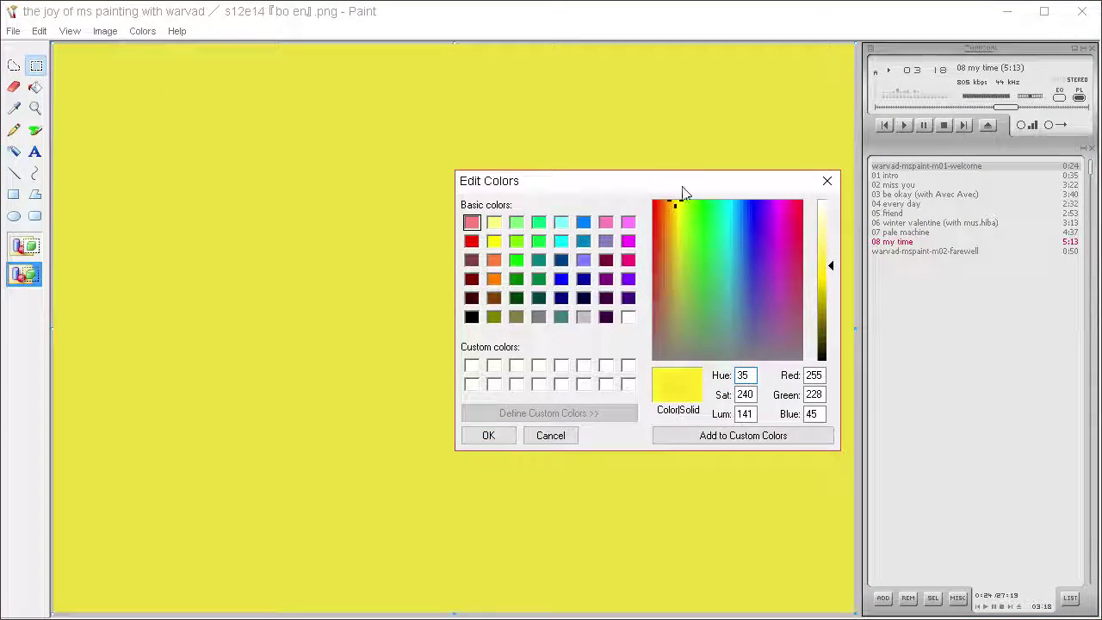
click(827, 217)
click(488, 434)
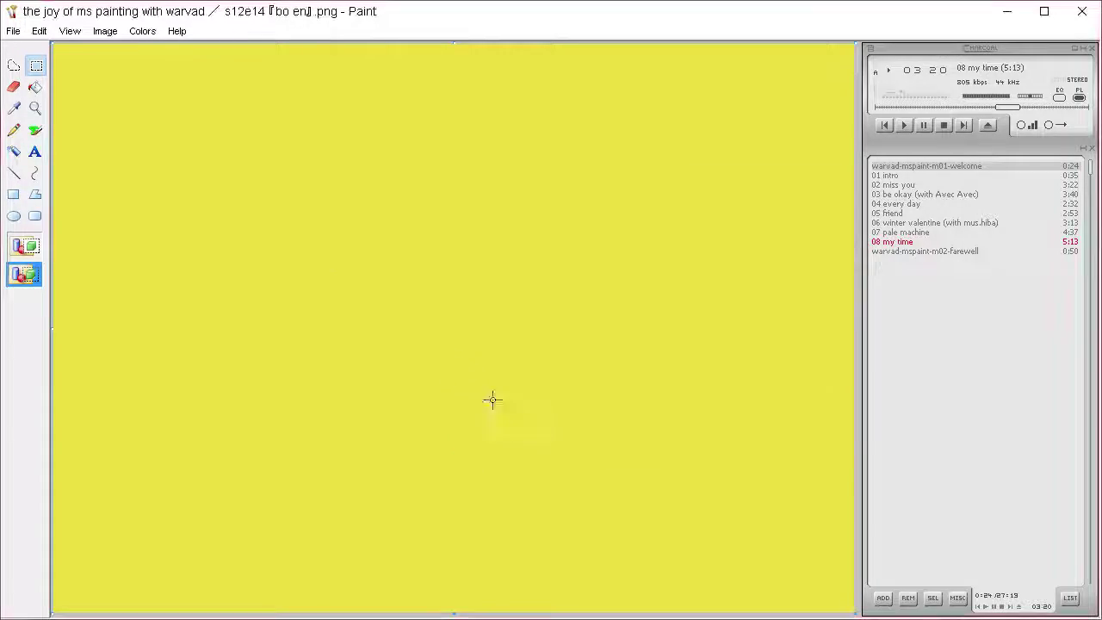
key(ctrl+v)
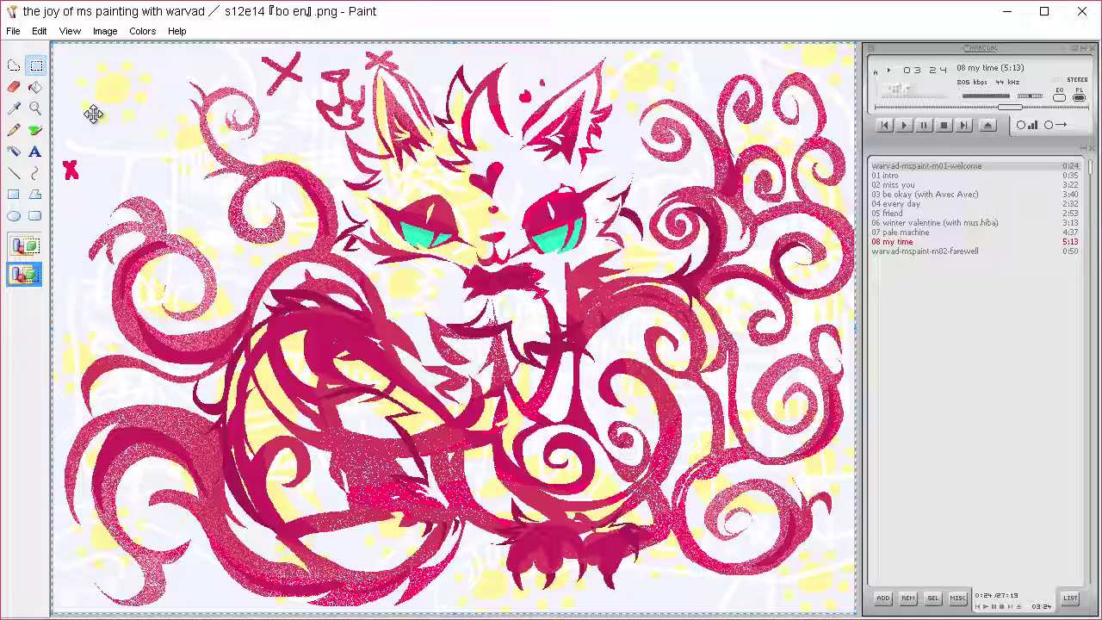
Sample the pale yellow from the cat's face and mix a pale turquoise from it as the drawing colour.
click(34, 129)
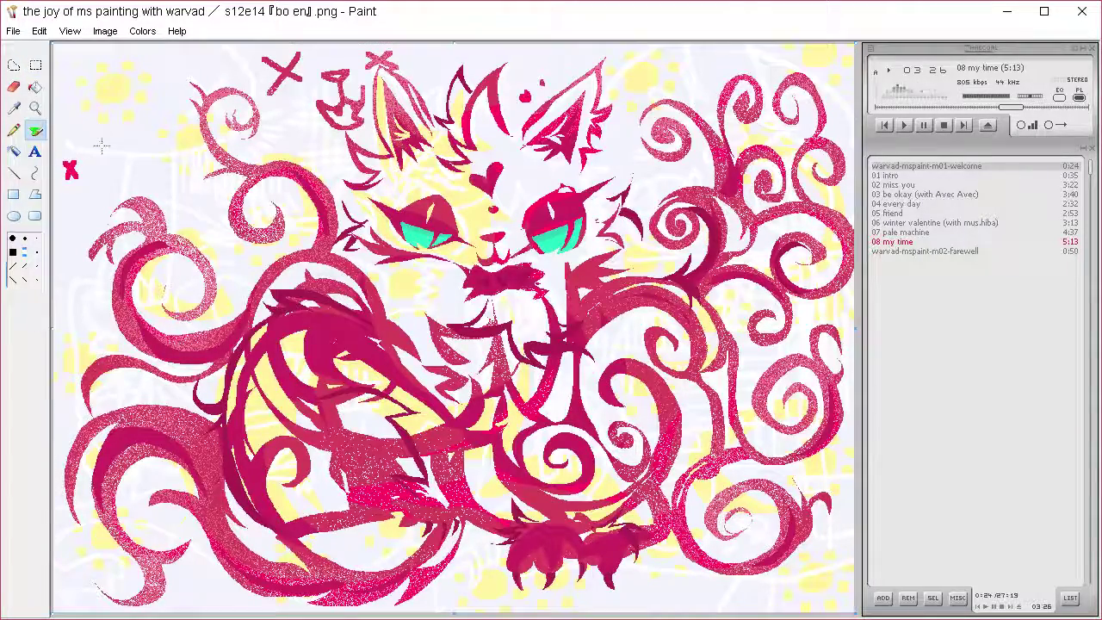
click(14, 108)
click(377, 212)
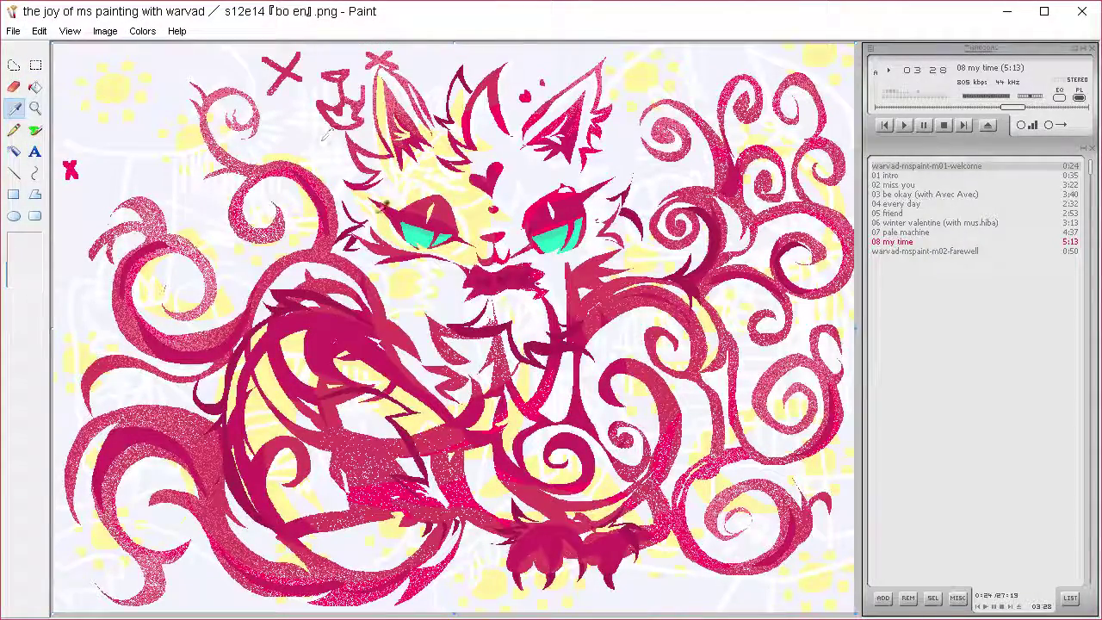
click(143, 32)
click(148, 47)
click(580, 413)
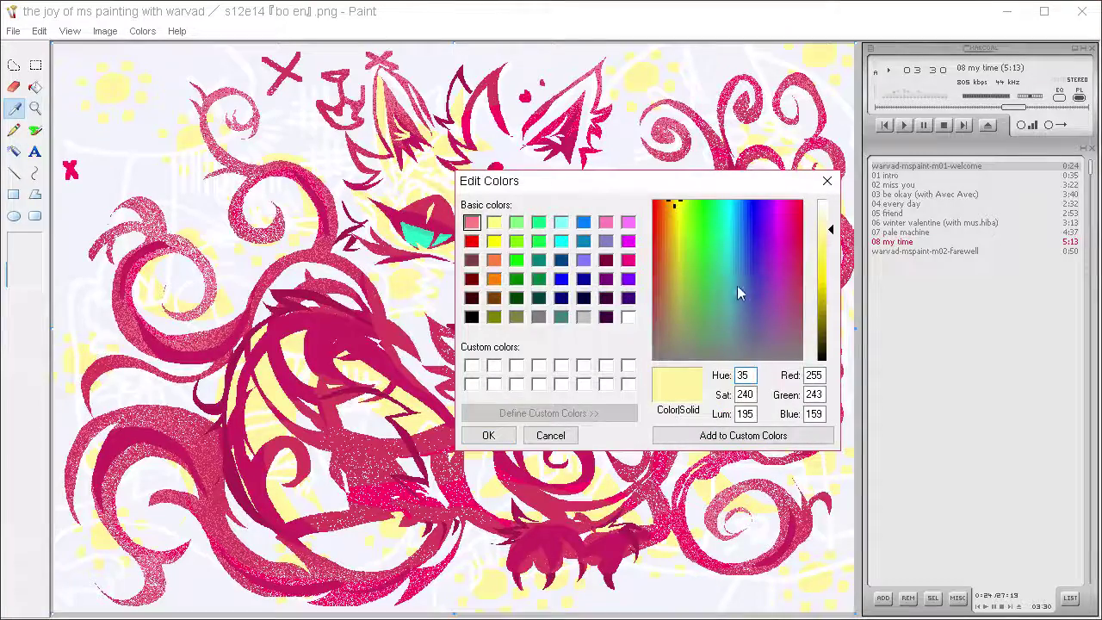
click(733, 254)
drag(830, 229, 831, 216)
click(493, 434)
Draw large filled pale turquoise ellipses across the picture's middle, lower right and bottom, and overlay the artwork on them.
click(14, 217)
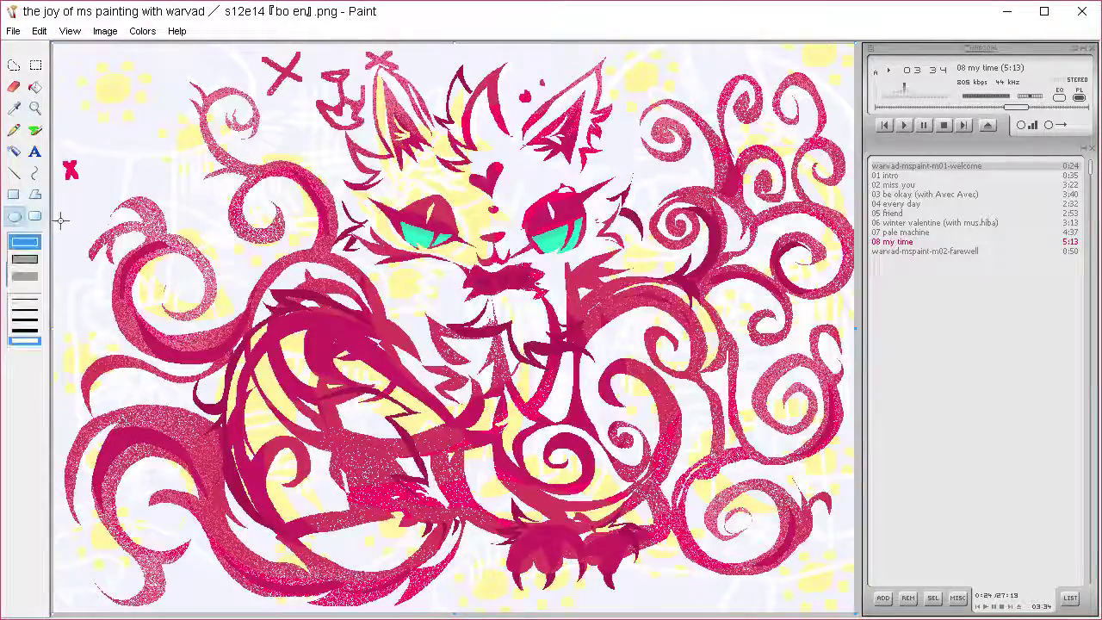
click(24, 275)
mouse_move(99, 98)
mouse_down()
mouse_move(504, 517)
mouse_move(785, 291)
mouse_move(918, 348)
mouse_up()
drag(539, 401, 914, 616)
drag(399, 508, 570, 601)
key(ctrl+v)
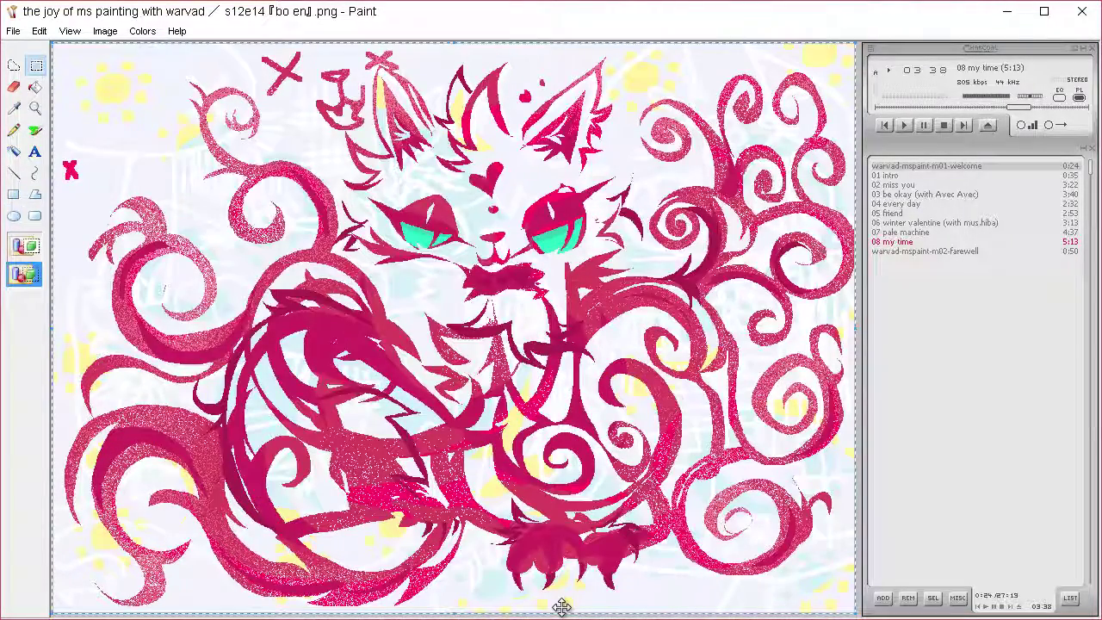
Add small filled turquoise ellipses beside the right-hand ear and in the lower-left corner, overlaying the artwork after each.
click(18, 219)
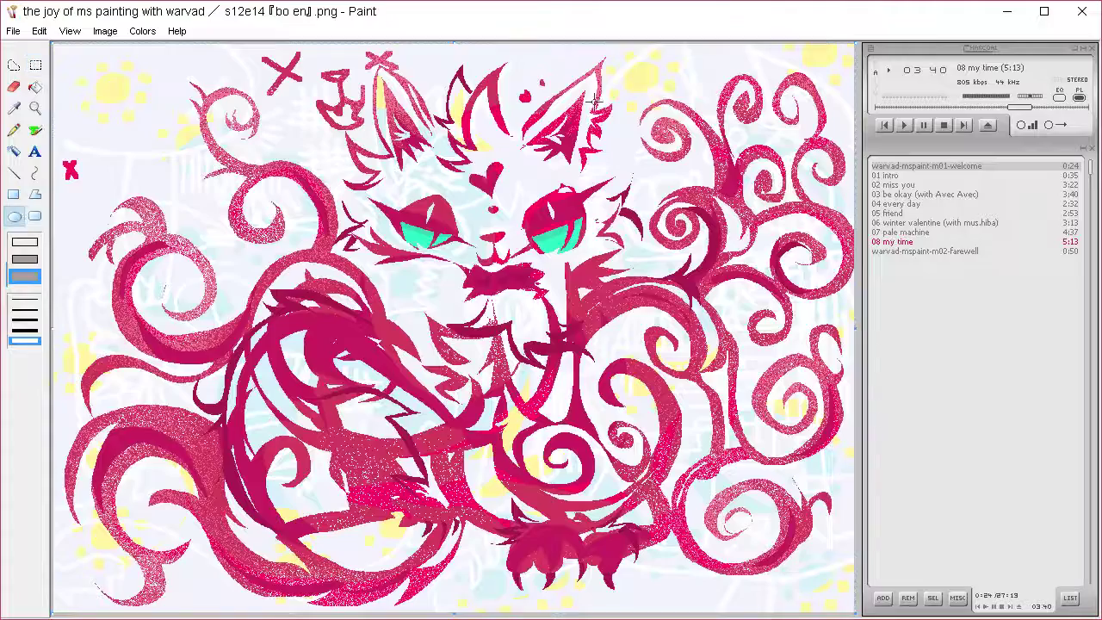
drag(571, 124, 686, 55)
key(ctrl+v)
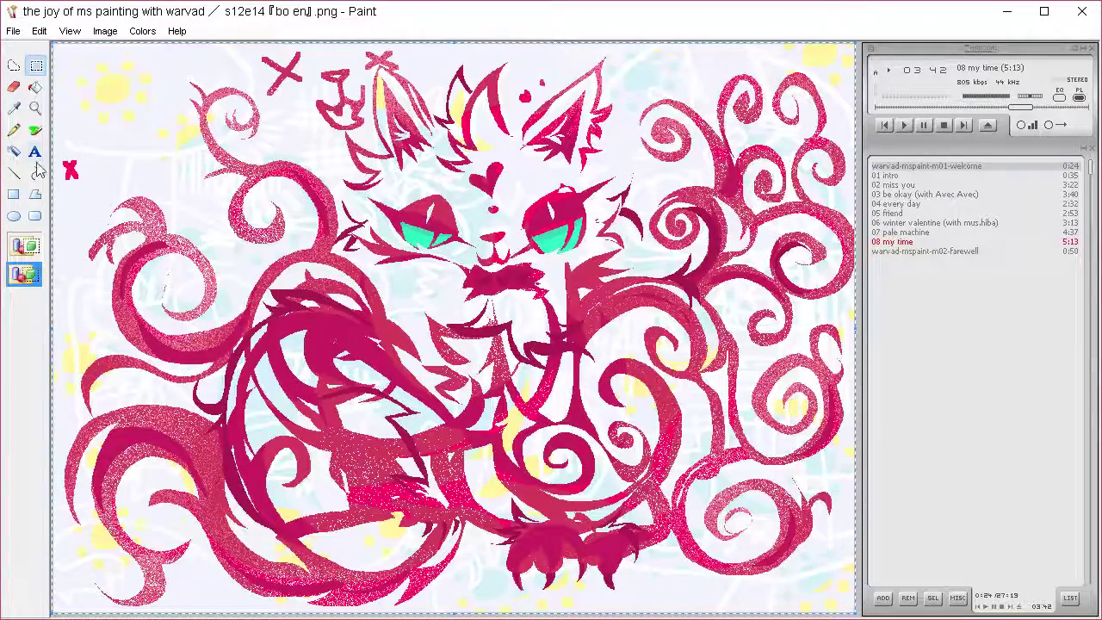
click(14, 215)
drag(101, 542, 71, 569)
key(ctrl+v)
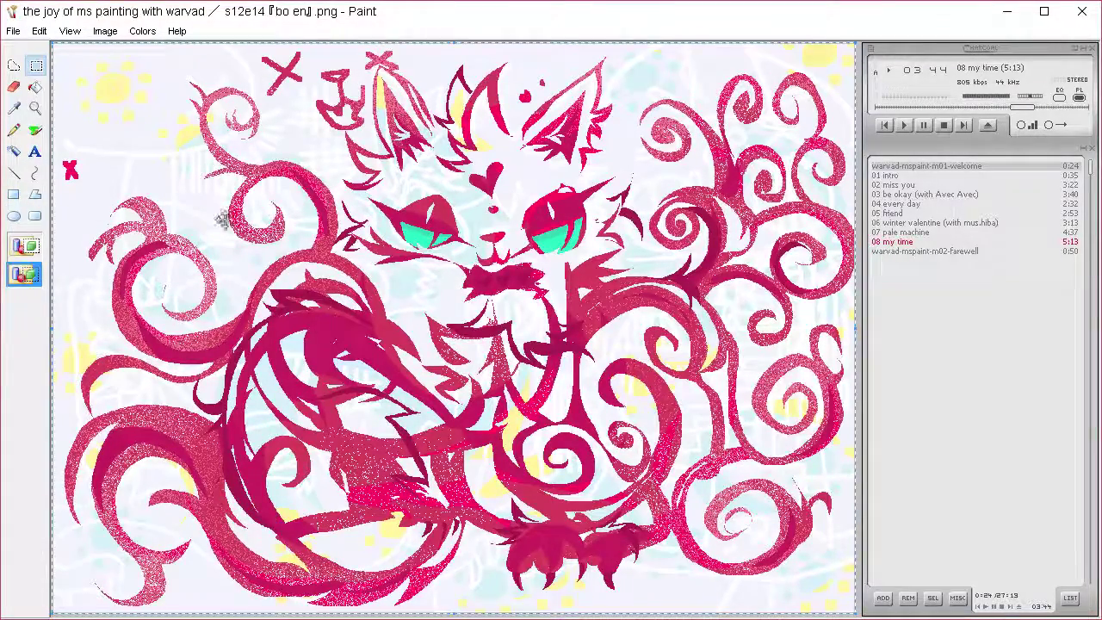
Sample the near-white background colour and pencil tiny sparkle highlights into both turquoise eyes.
click(17, 110)
click(462, 183)
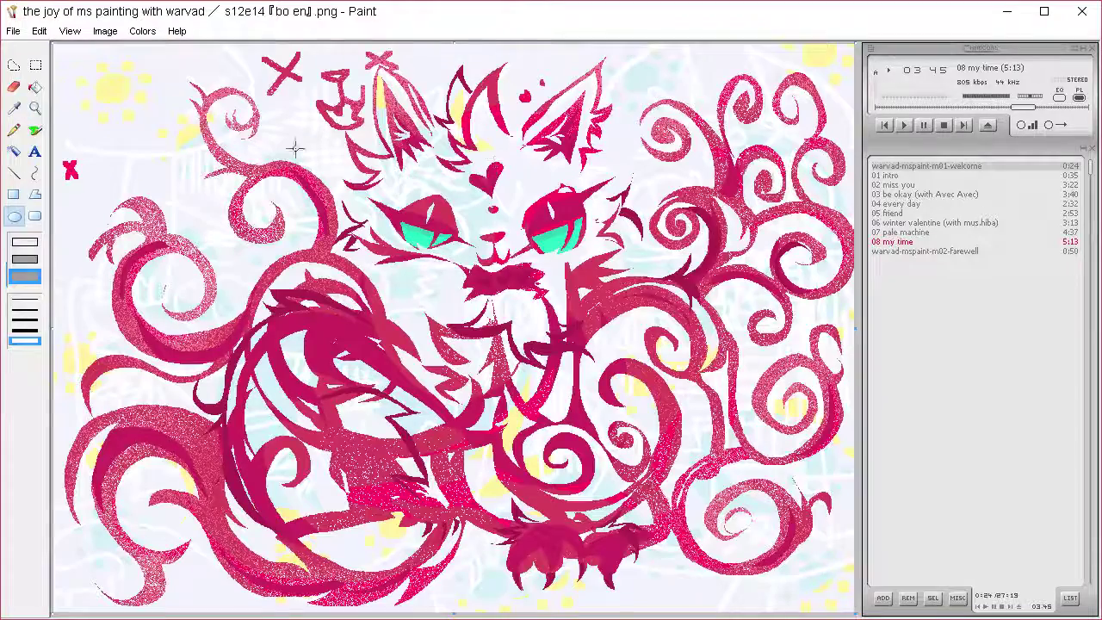
click(15, 110)
click(79, 120)
click(14, 129)
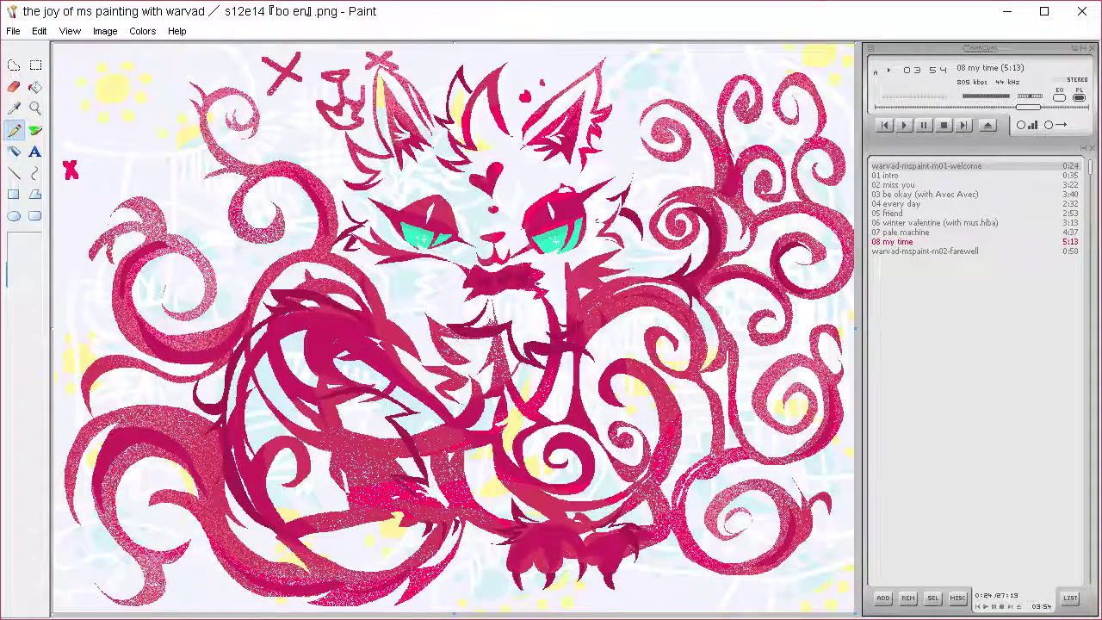
Place copies of the small crimson x mark beside the cat's chin, right of its front paws and at the picture's upper edge.
click(21, 67)
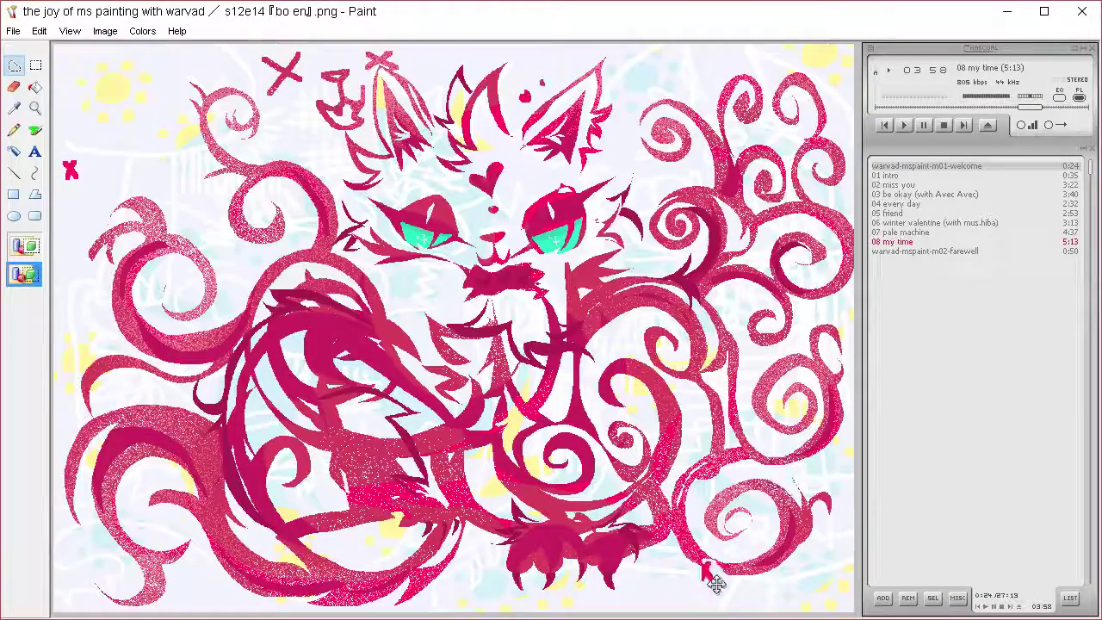
drag(716, 583, 672, 605)
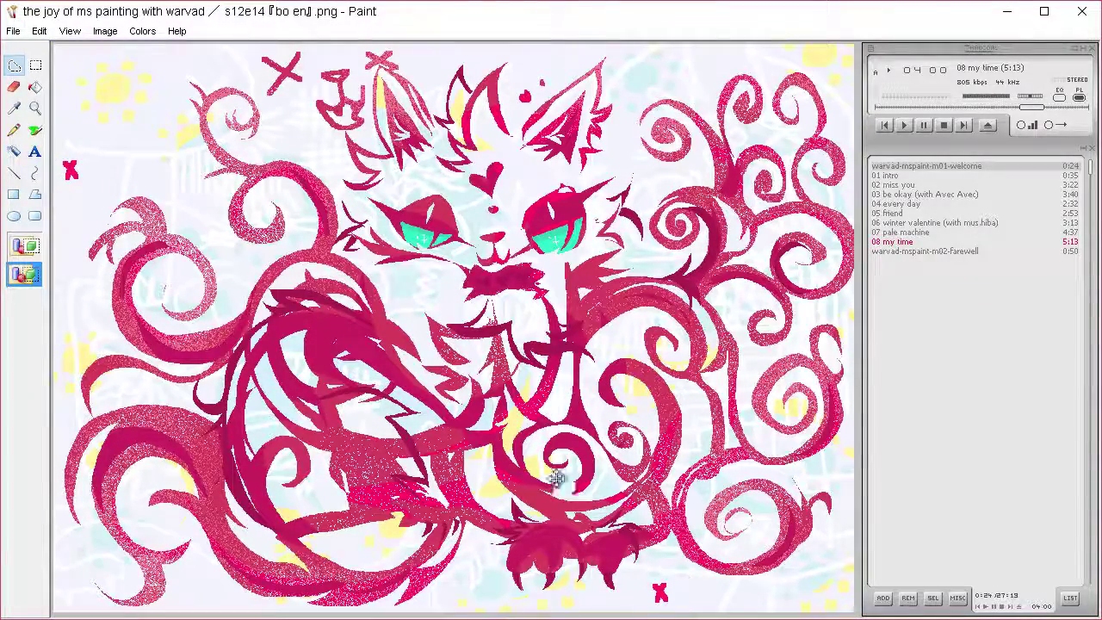
drag(557, 477, 569, 40)
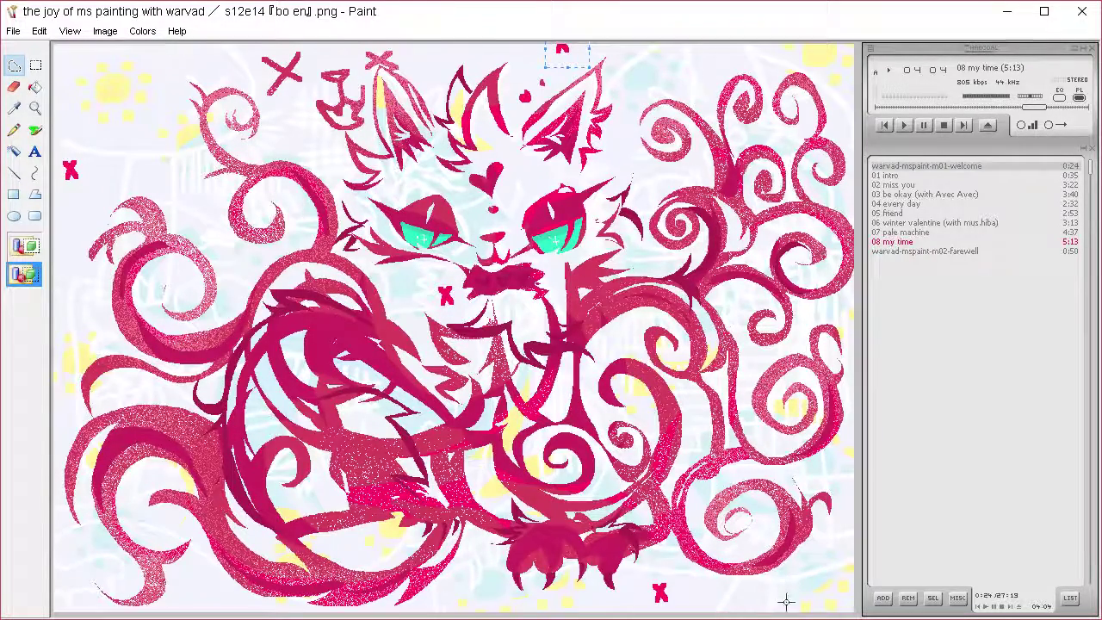
Cut thin curved highlight slivers out of the dark crimson fur along the cat's back with free-form selections.
click(14, 129)
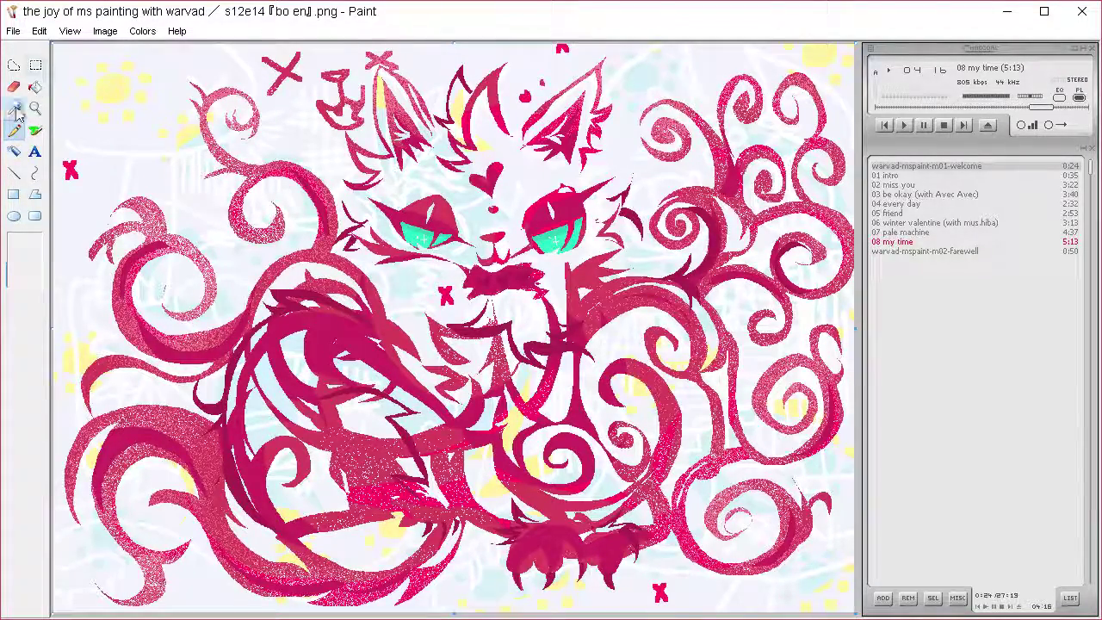
click(19, 65)
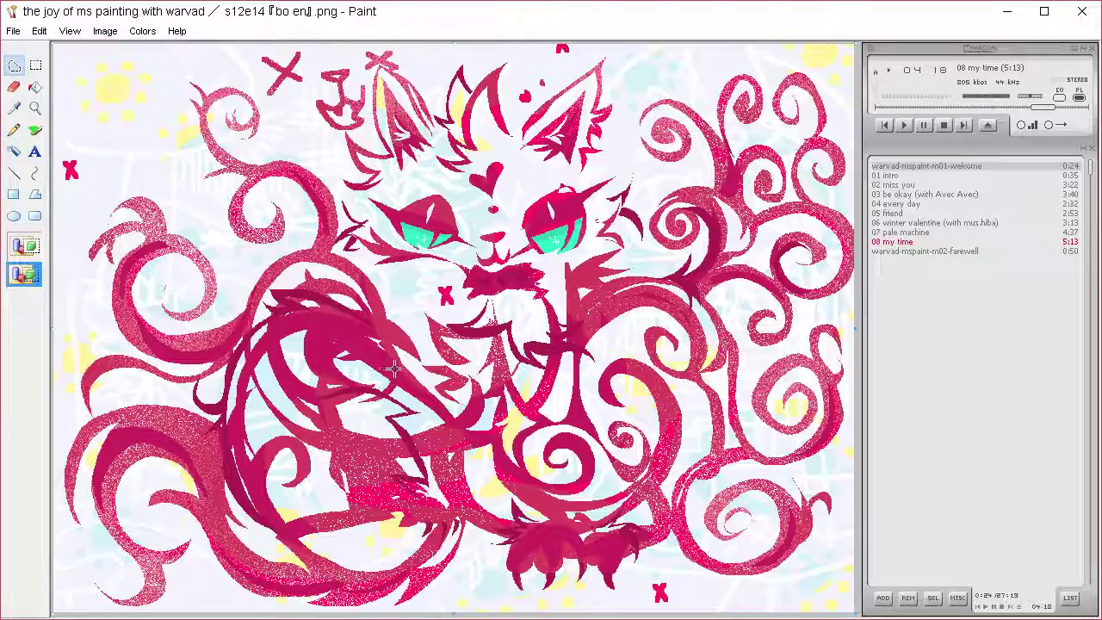
mouse_move(392, 368)
mouse_down()
mouse_move(345, 319)
mouse_move(291, 317)
mouse_move(300, 324)
mouse_up()
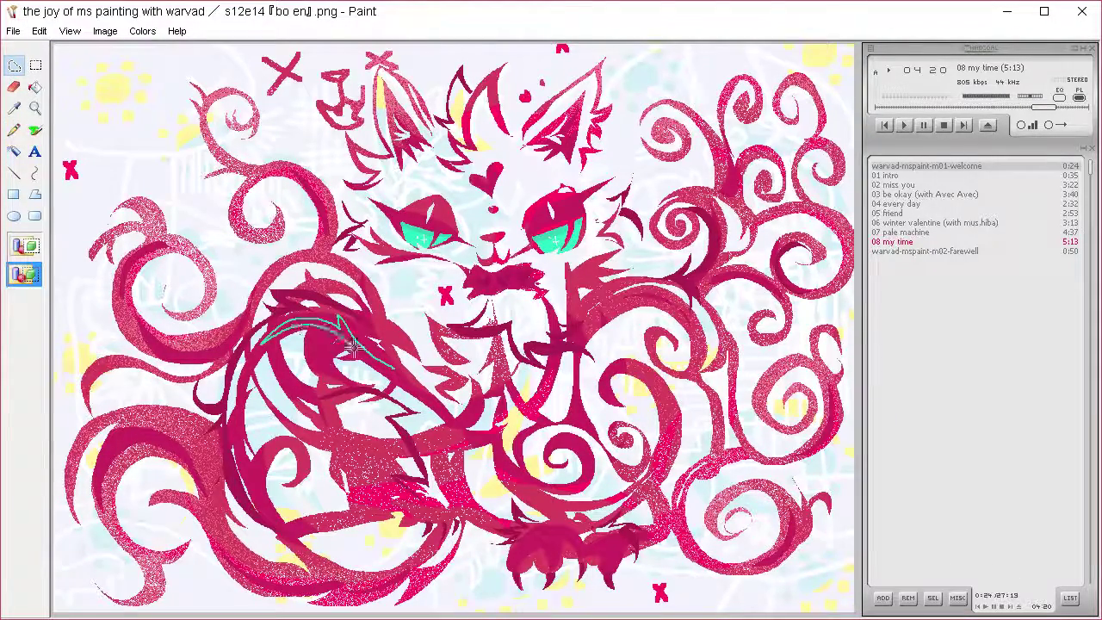
drag(354, 348, 392, 368)
key(Delete)
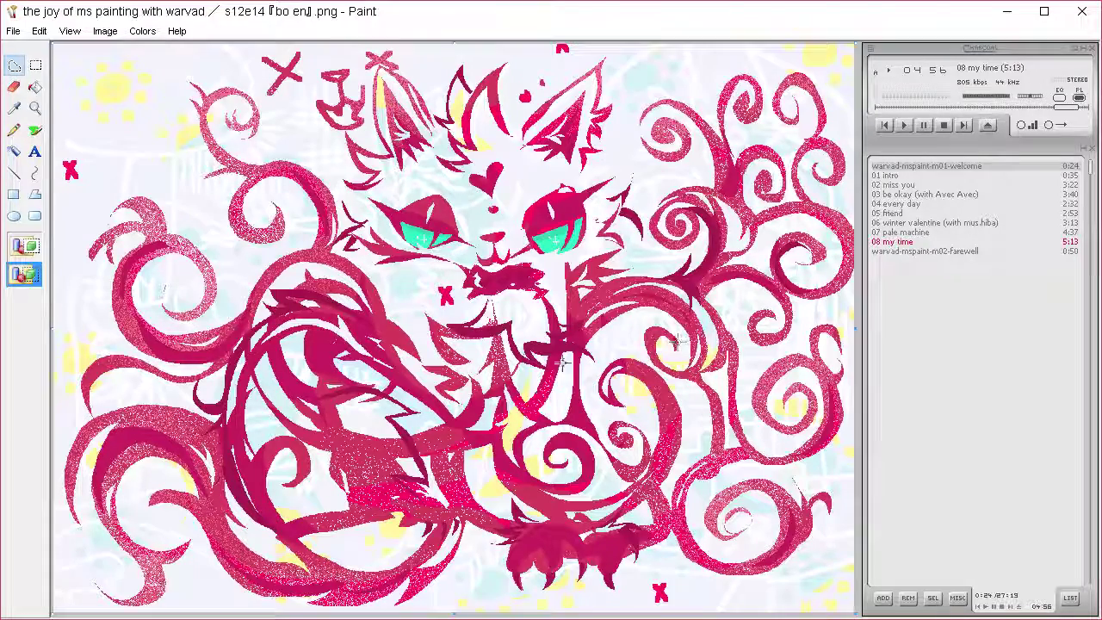
Sample the pale yellow from the sun in the picture's upper-left corner and choose the medium round brush tip.
click(16, 109)
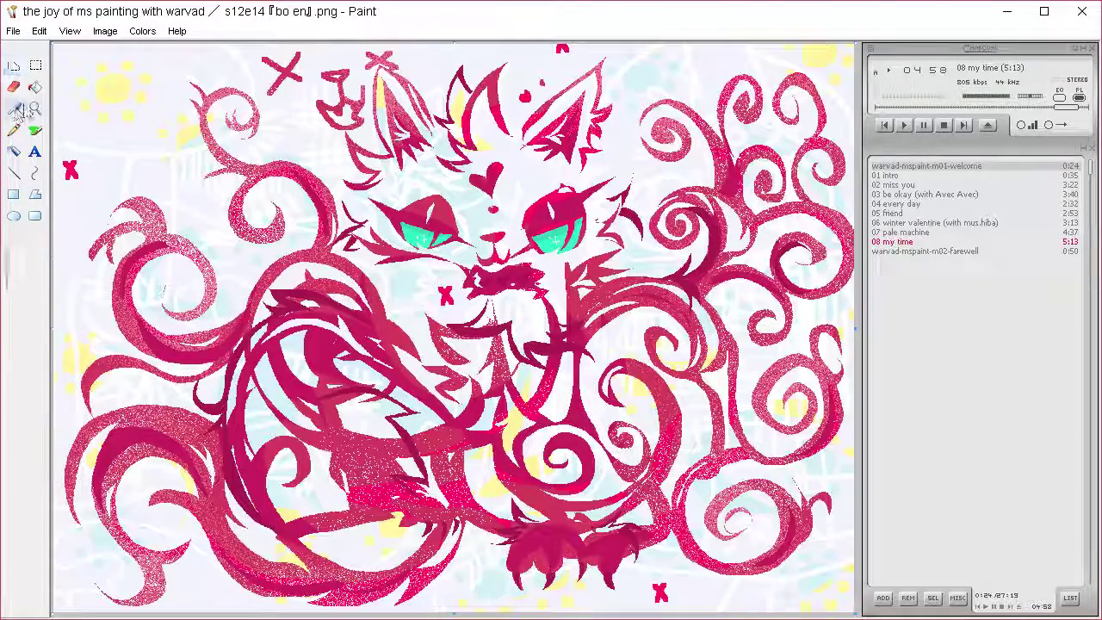
click(111, 92)
click(36, 130)
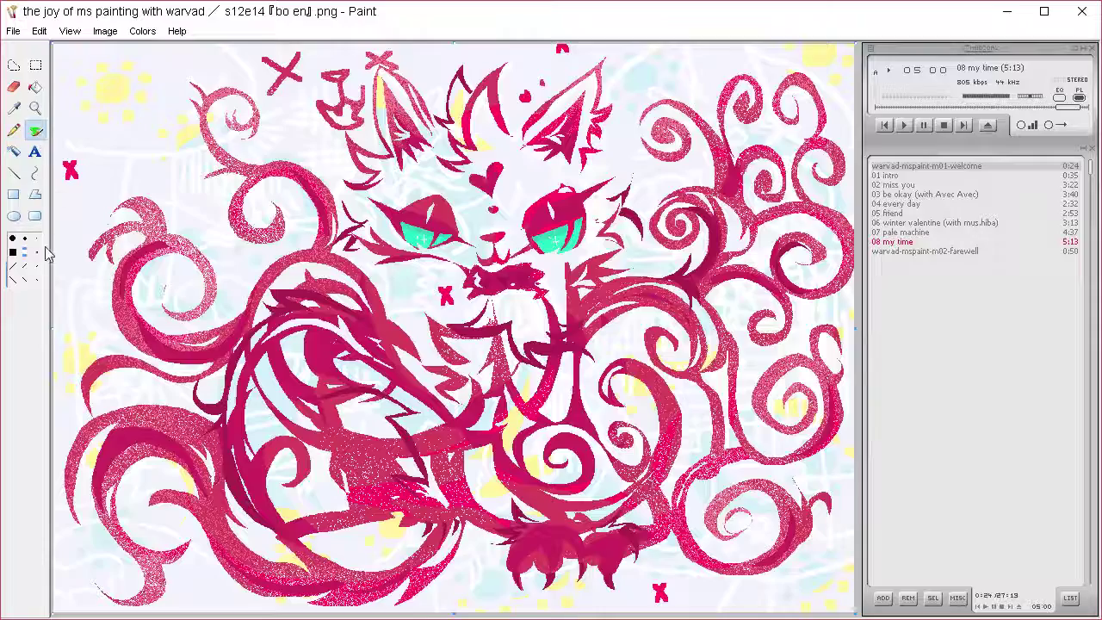
click(25, 238)
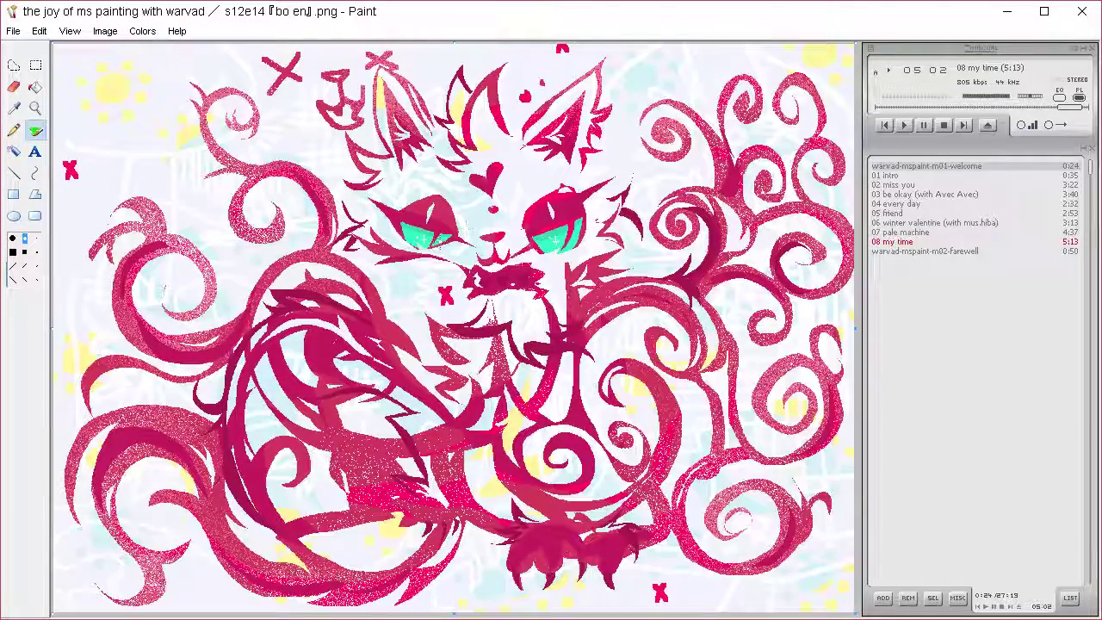